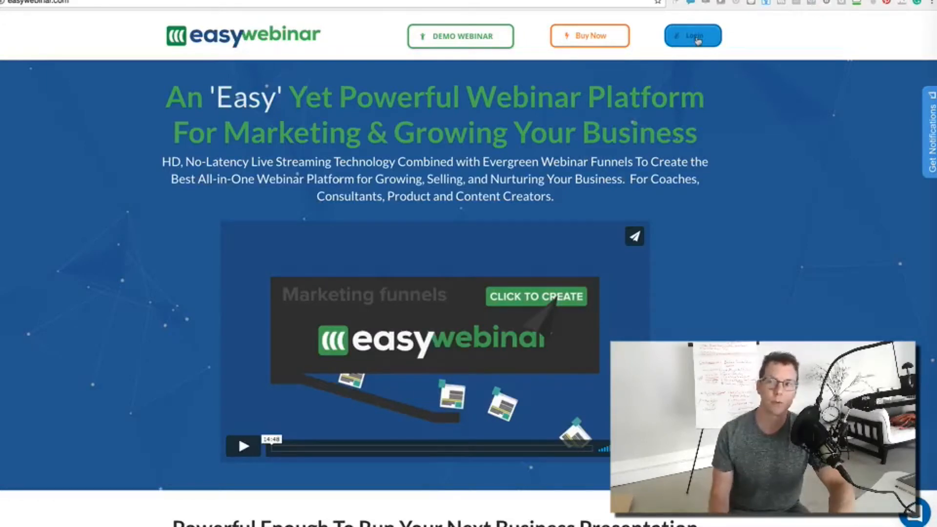
Log in from the EasyWebinar homepage to reach the dashboard listing all live events
{"action": "left_click", "coordinate": [698, 39]}
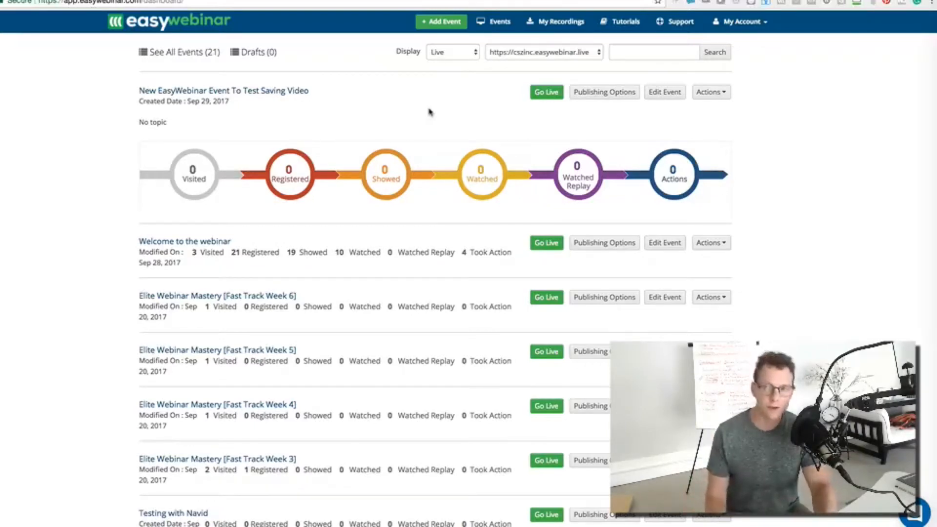
Add a new event named 'Test event Live' in the Pacific Time zone
{"action": "left_click", "coordinate": [443, 23]}
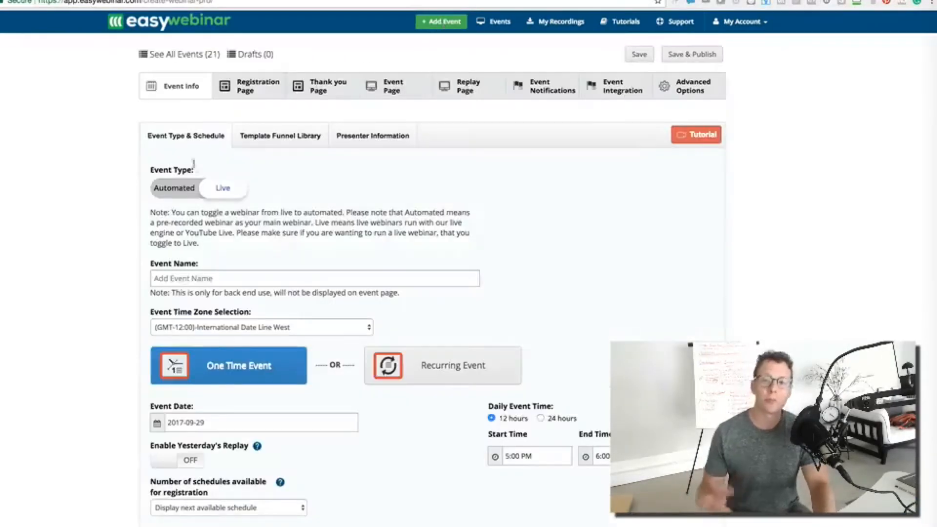
{"action": "left_click", "coordinate": [185, 278]}
{"action": "type", "text": "T"}
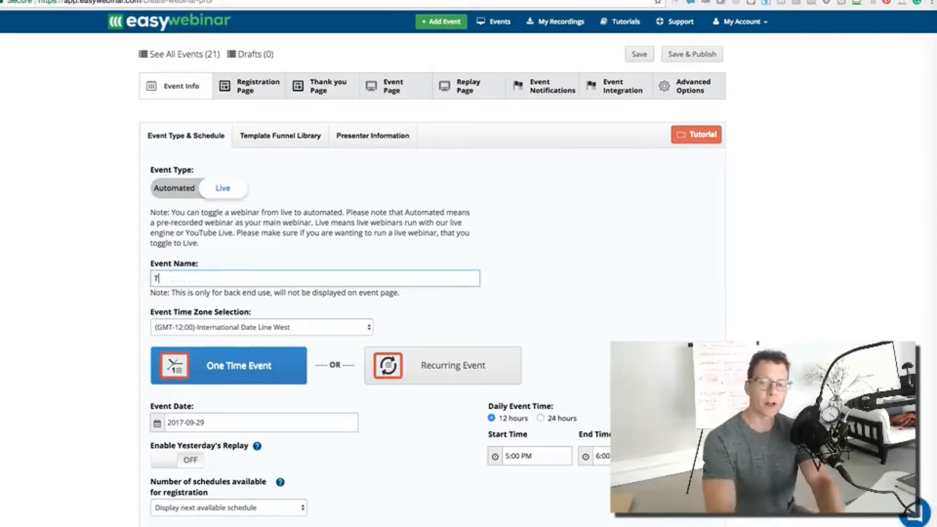
{"action": "type", "text": "est event Live"}
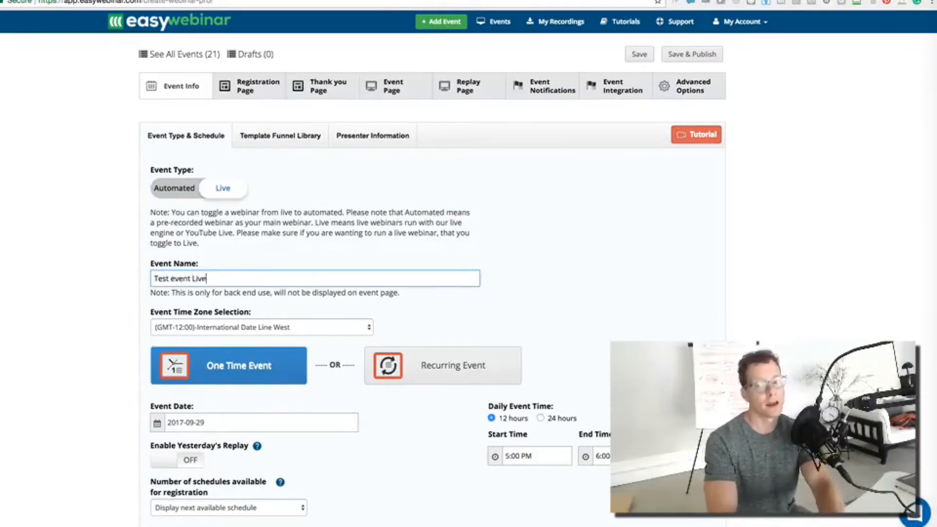
{"action": "left_click", "coordinate": [159, 328]}
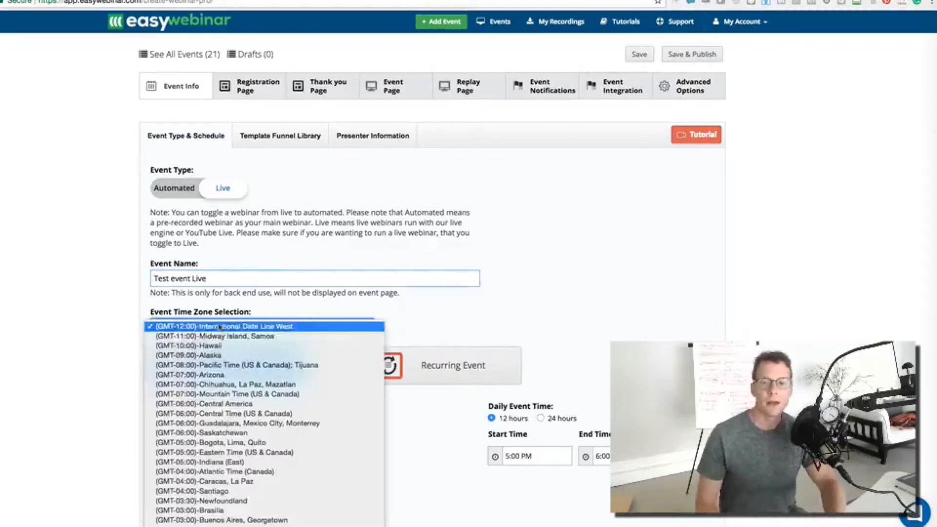
{"action": "left_click", "coordinate": [200, 366]}
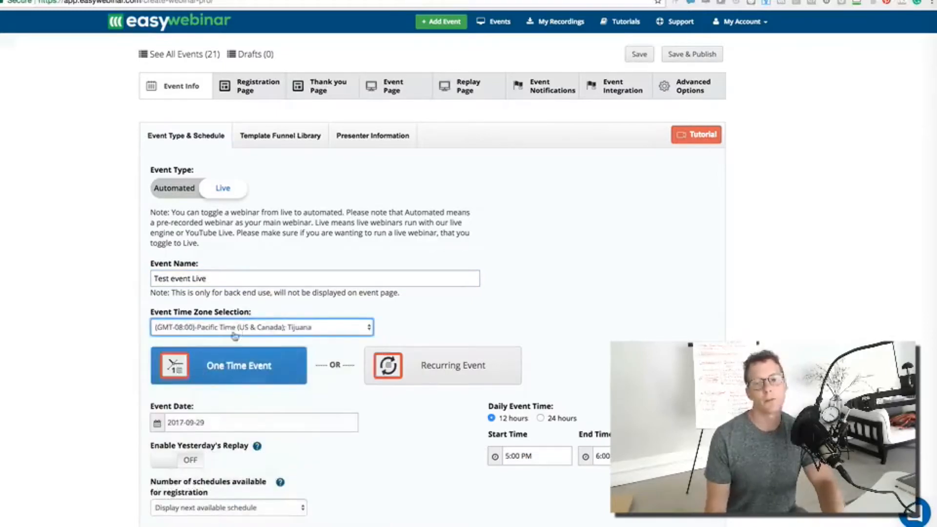
Set the event's start time to 4:30 PM
{"action": "scroll", "coordinate": [235, 336], "scroll_direction": "down", "scroll_amount": 3}
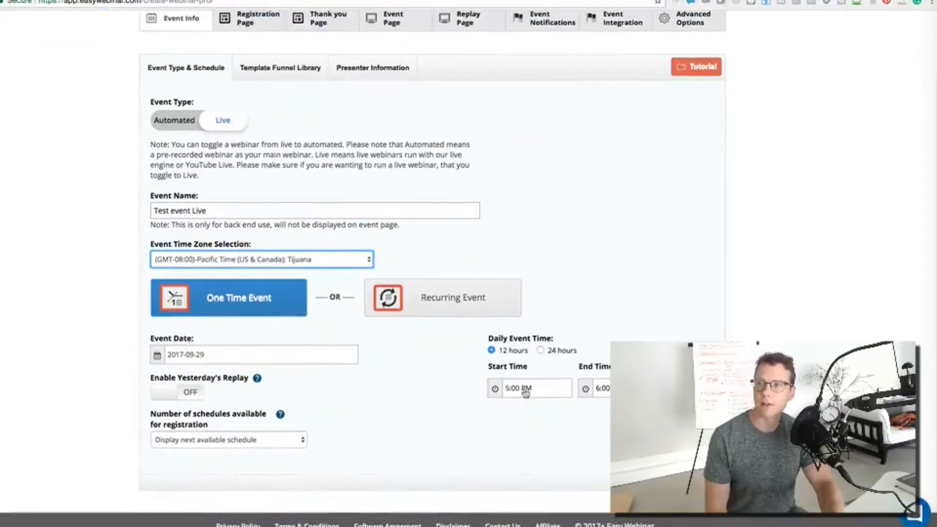
{"action": "left_click", "coordinate": [525, 393]}
{"action": "left_click", "coordinate": [500, 451]}
{"action": "left_click", "coordinate": [531, 411]}
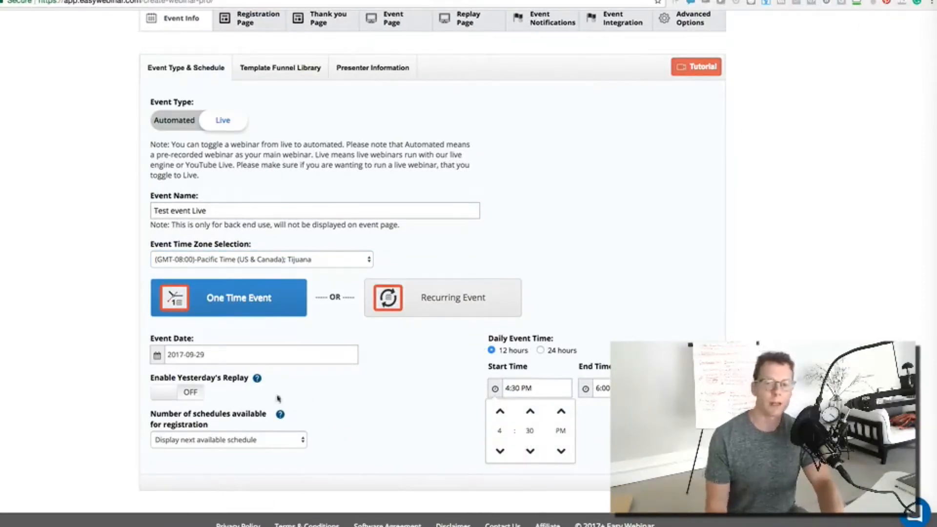
{"action": "left_click", "coordinate": [385, 428]}
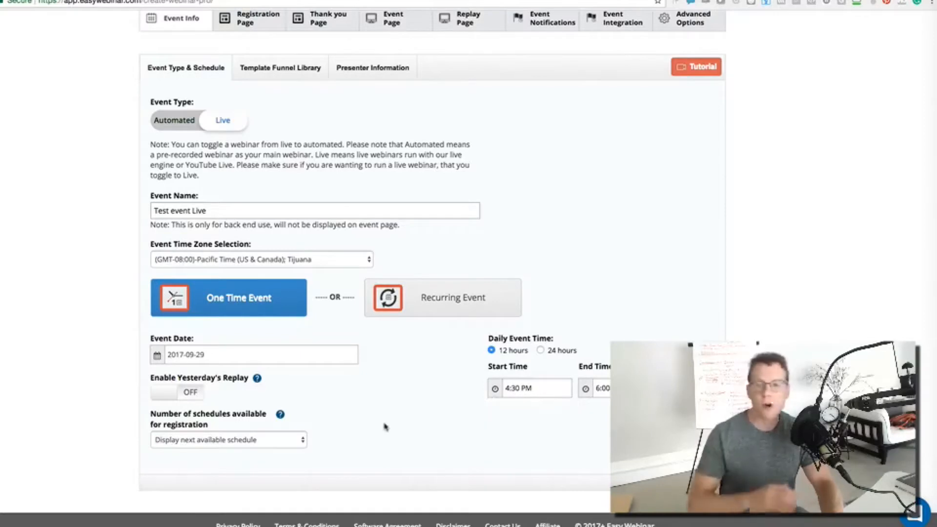
{"action": "scroll", "coordinate": [297, 203], "scroll_direction": "up", "scroll_amount": 3}
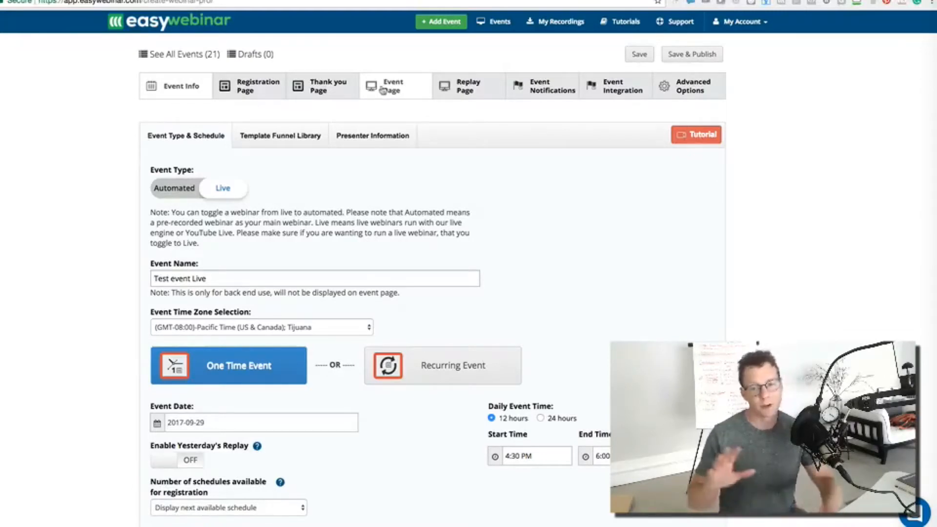
{"action": "scroll", "coordinate": [297, 278], "scroll_direction": "down", "scroll_amount": 3}
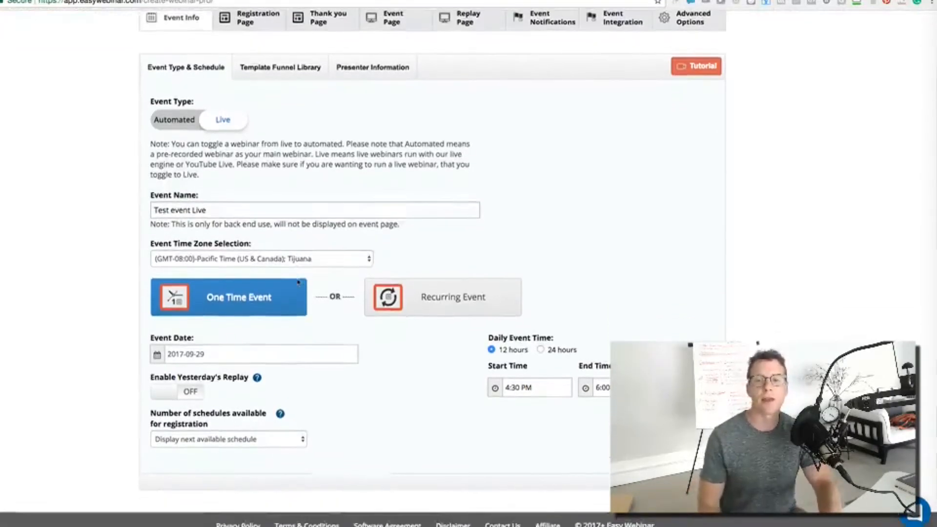
{"action": "scroll", "coordinate": [298, 282], "scroll_direction": "up", "scroll_amount": 3}
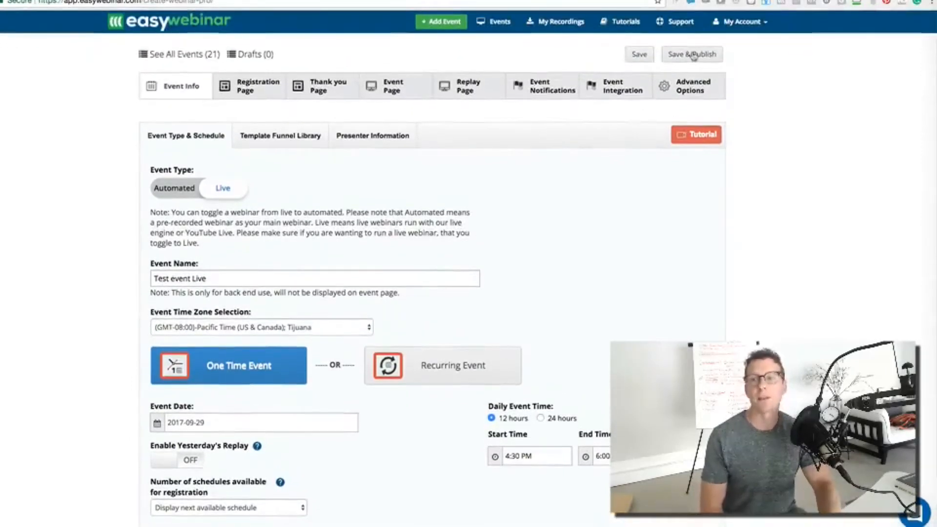
Save and publish Test event Live, previewing its registration page showing the 4:30 PM session
{"action": "left_click", "coordinate": [695, 56]}
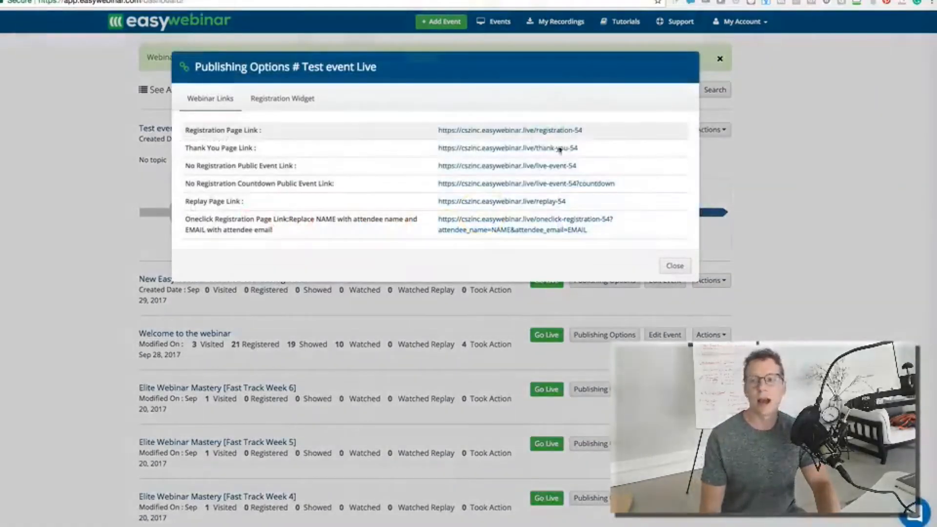
{"action": "left_click", "coordinate": [474, 130]}
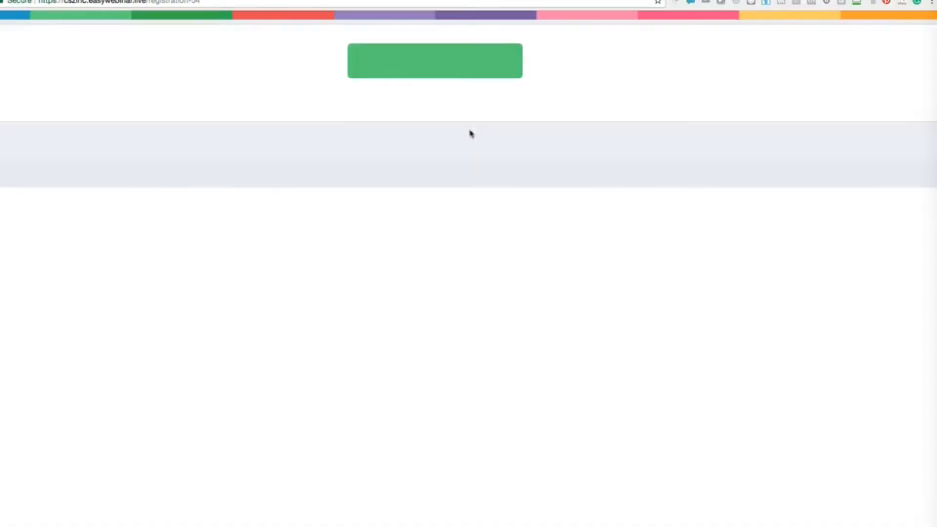
{"action": "left_click", "coordinate": [439, 72]}
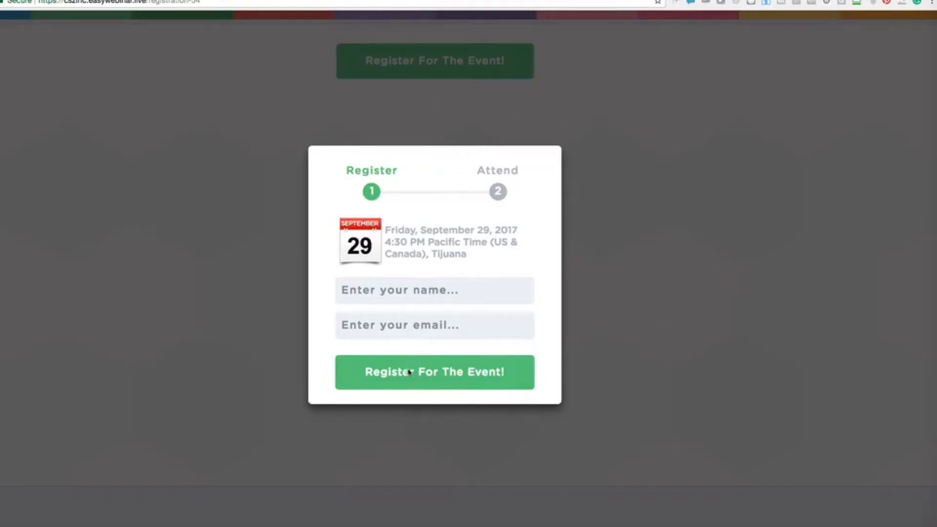
{"action": "left_click", "coordinate": [591, 150]}
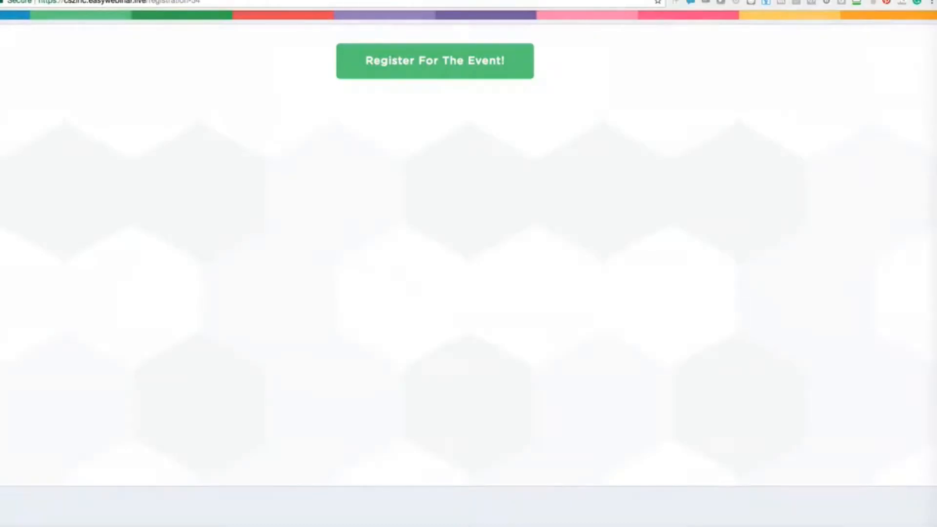
{"action": "key", "text": "super+w"}
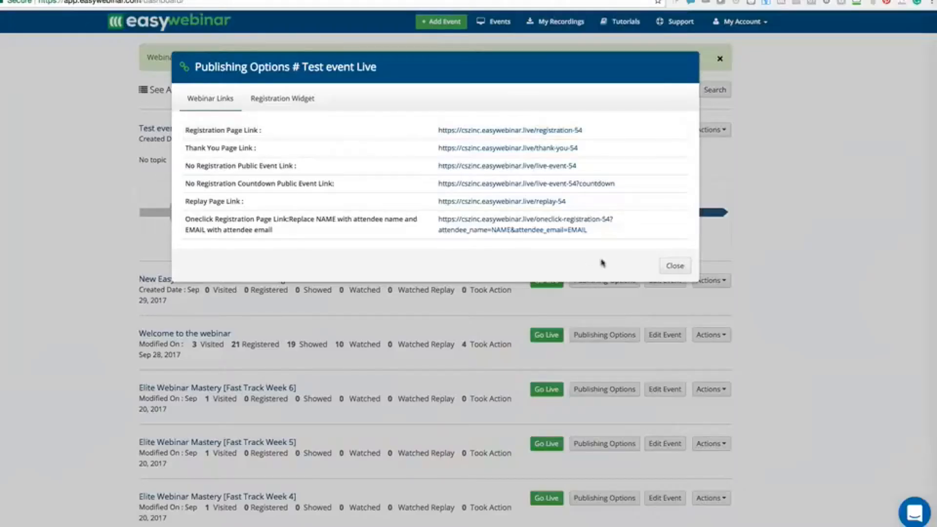
{"action": "left_click", "coordinate": [682, 272]}
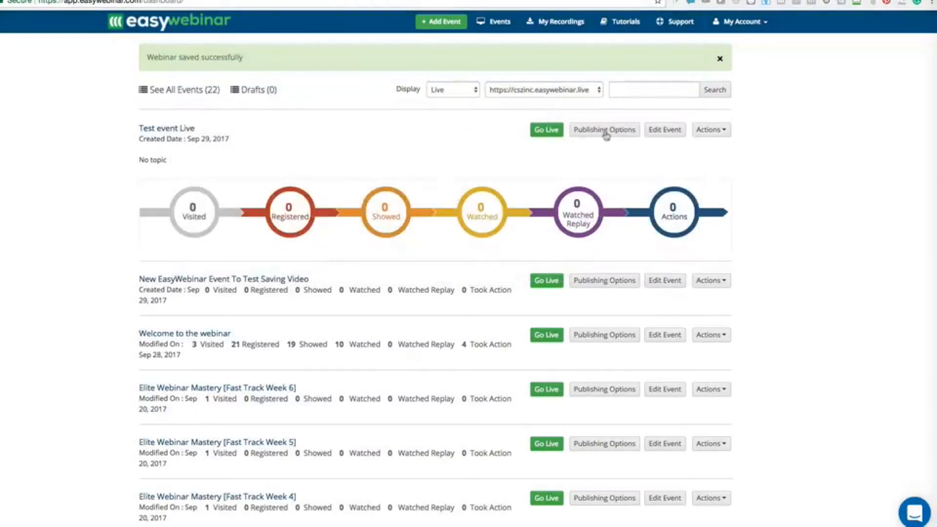
Start going live with Test event Live from the dashboard
{"action": "left_click", "coordinate": [537, 130]}
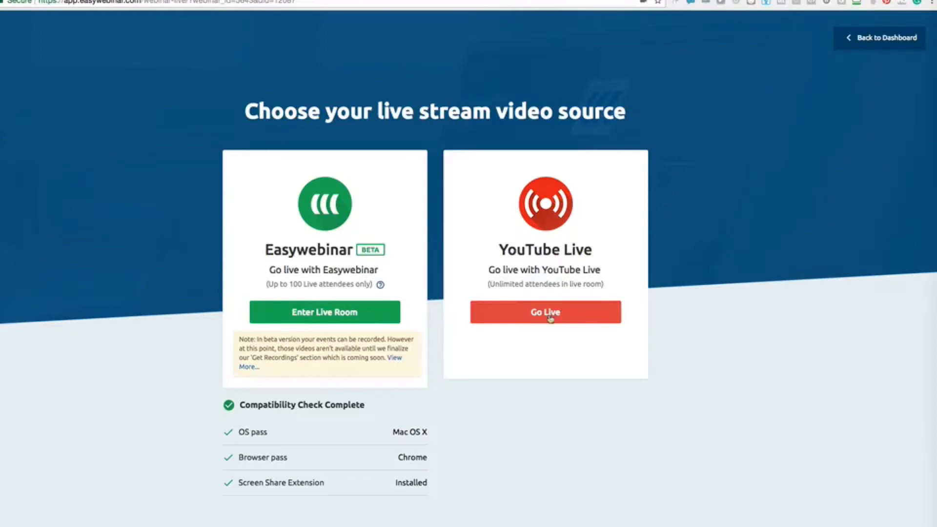
Use EasyWebinar's own live room, review the microphone list, and start the 4:30 pm session live
{"action": "left_click", "coordinate": [336, 312]}
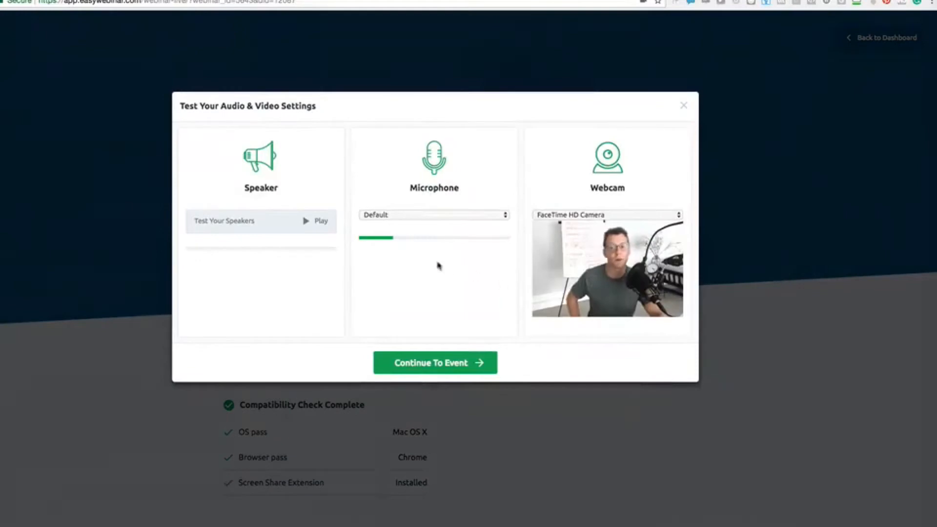
{"action": "left_click", "coordinate": [410, 216]}
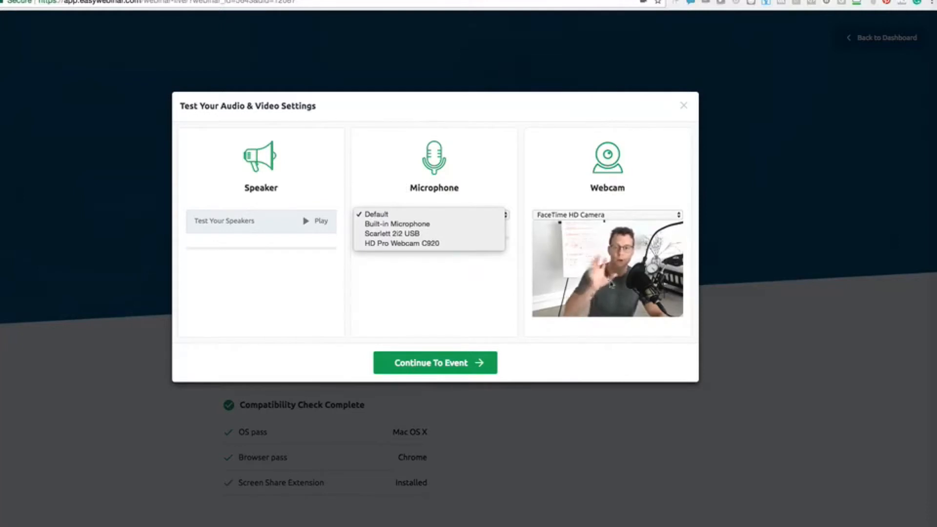
{"action": "left_click", "coordinate": [438, 369]}
{"action": "left_click", "coordinate": [439, 368]}
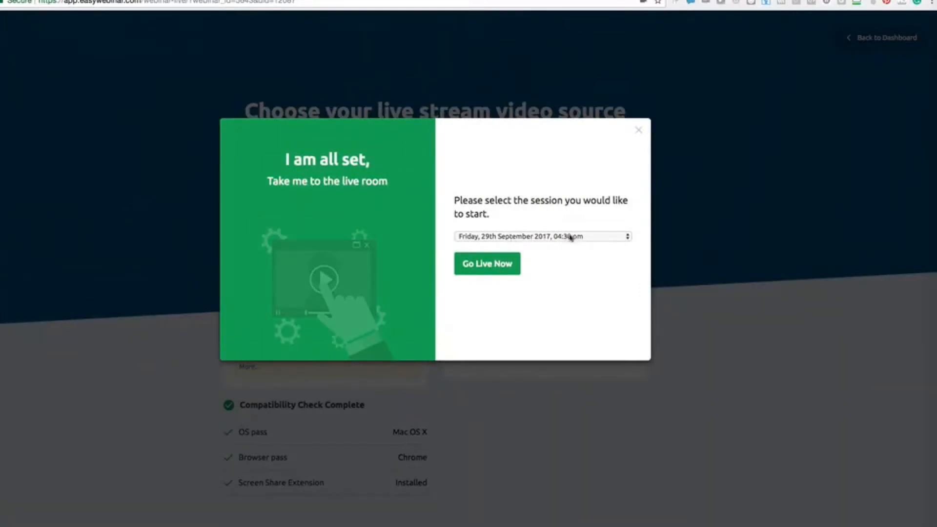
{"action": "left_click", "coordinate": [485, 268]}
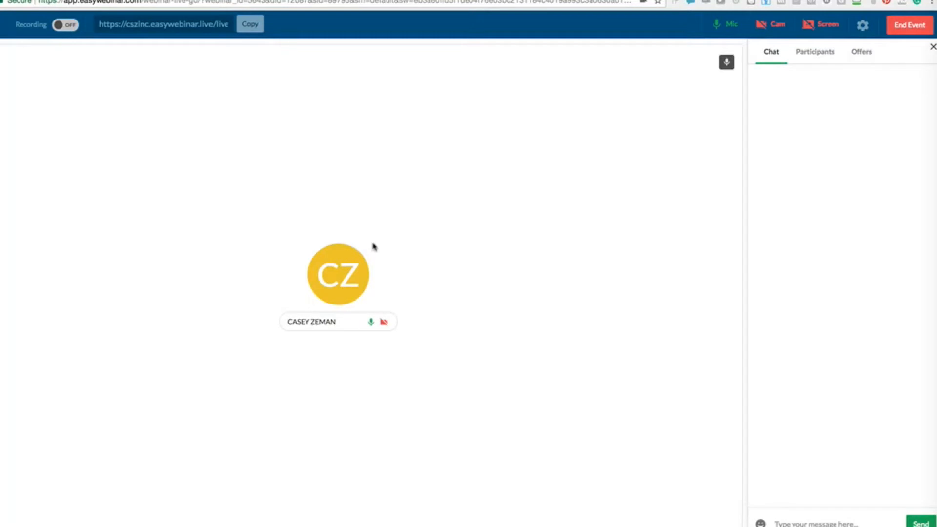
Turn the camera on with HD Pro Webcam C920 as camera and Built-in Microphone as mic
{"action": "left_click", "coordinate": [775, 30]}
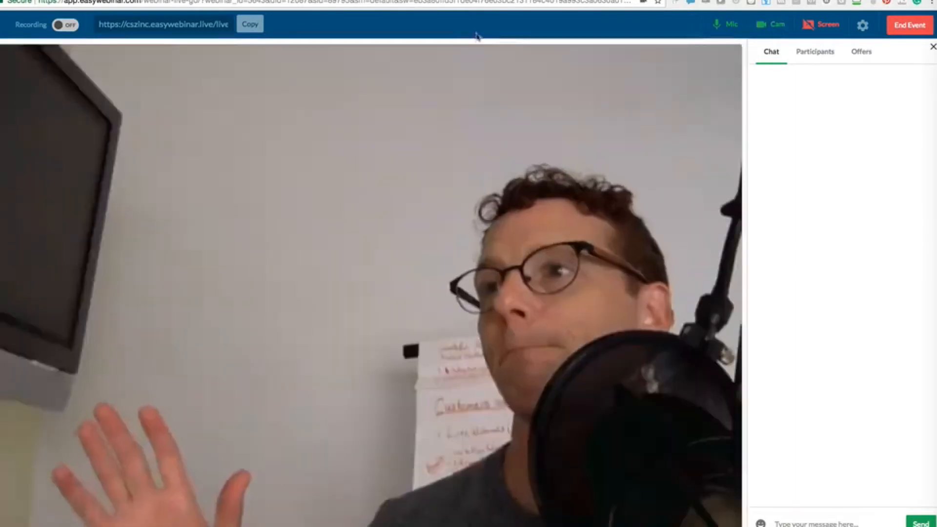
{"action": "left_click", "coordinate": [863, 27]}
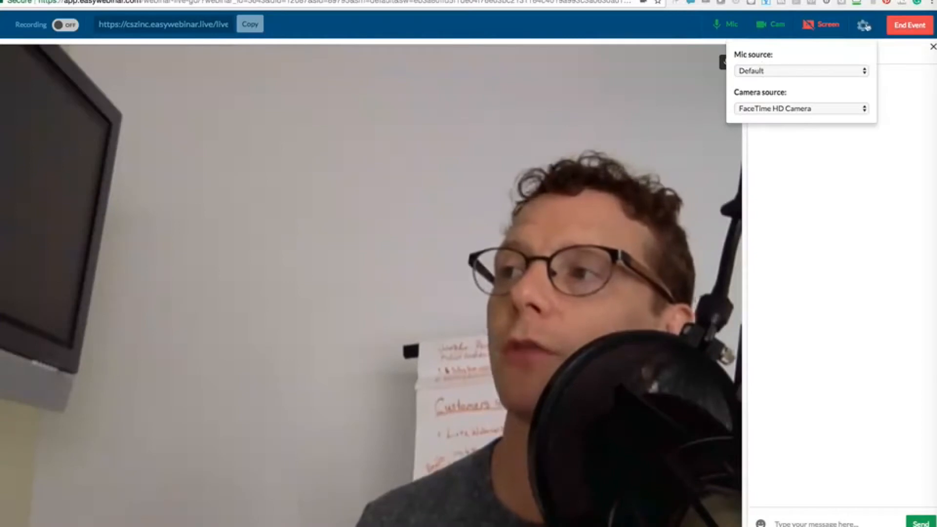
{"action": "left_click", "coordinate": [789, 109]}
{"action": "left_click", "coordinate": [777, 119]}
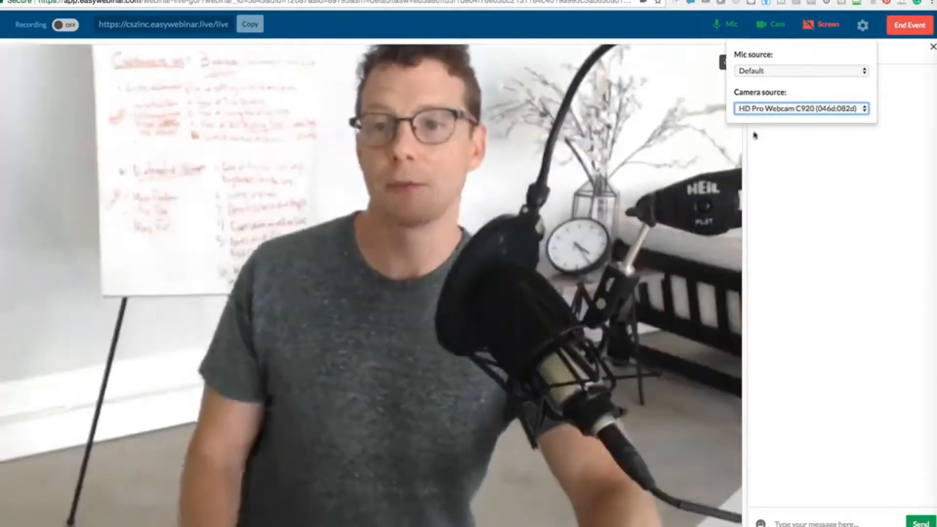
{"action": "left_click", "coordinate": [773, 70]}
{"action": "left_click", "coordinate": [758, 82]}
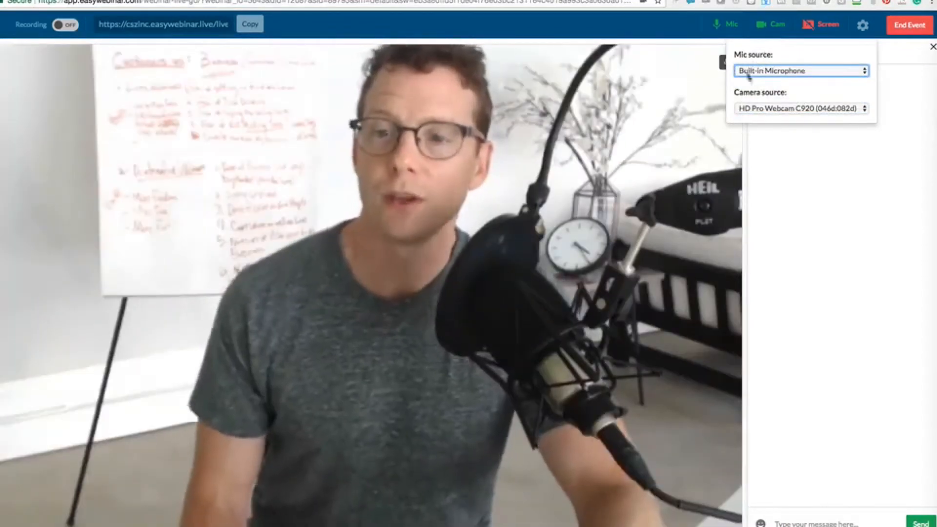
{"action": "left_click", "coordinate": [850, 174]}
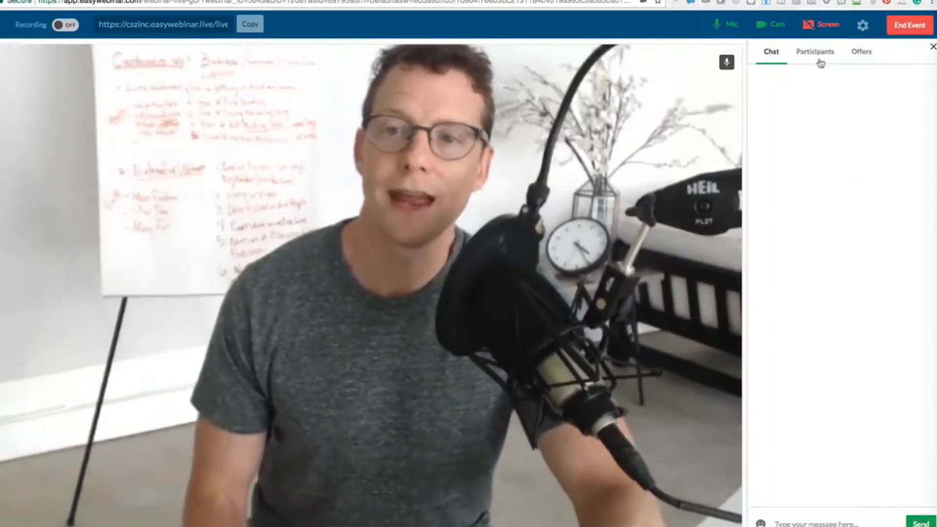
Share the entire Screen 1 into the live event
{"action": "left_click", "coordinate": [808, 28]}
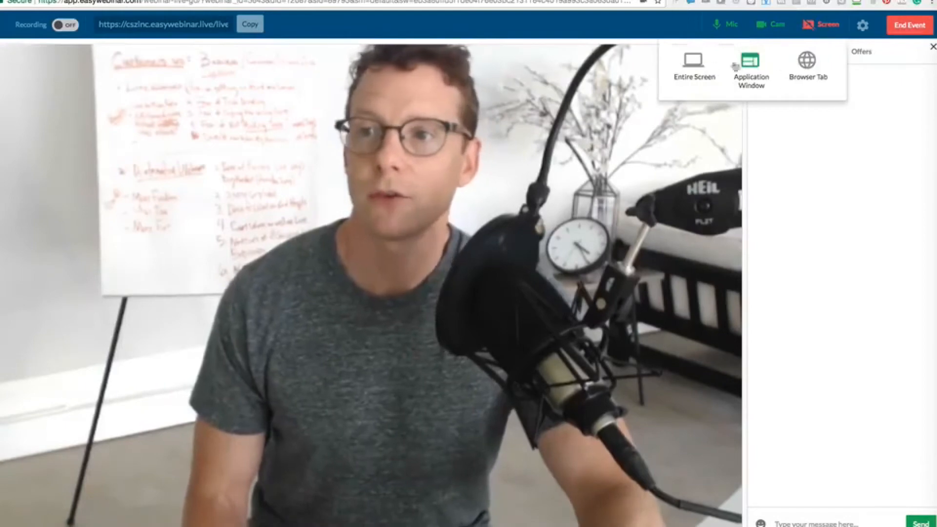
{"action": "left_click", "coordinate": [698, 68]}
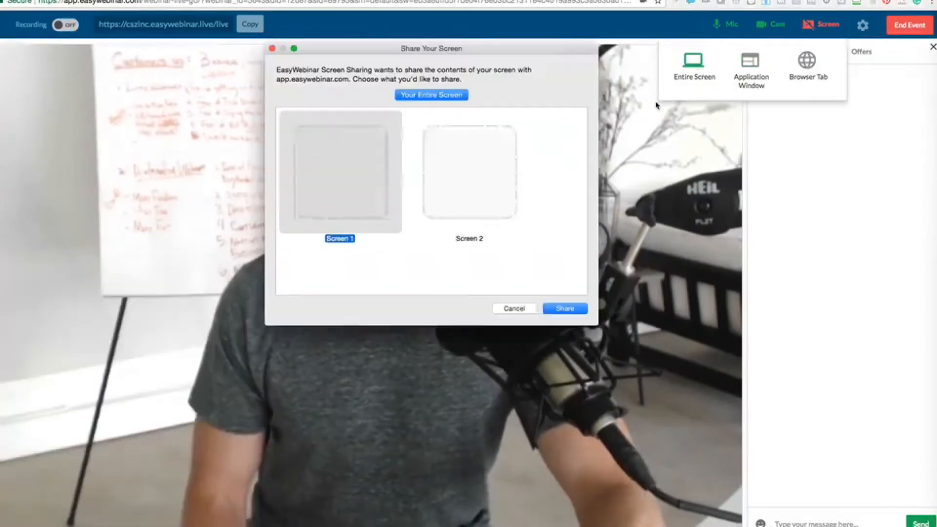
{"action": "left_click", "coordinate": [565, 308]}
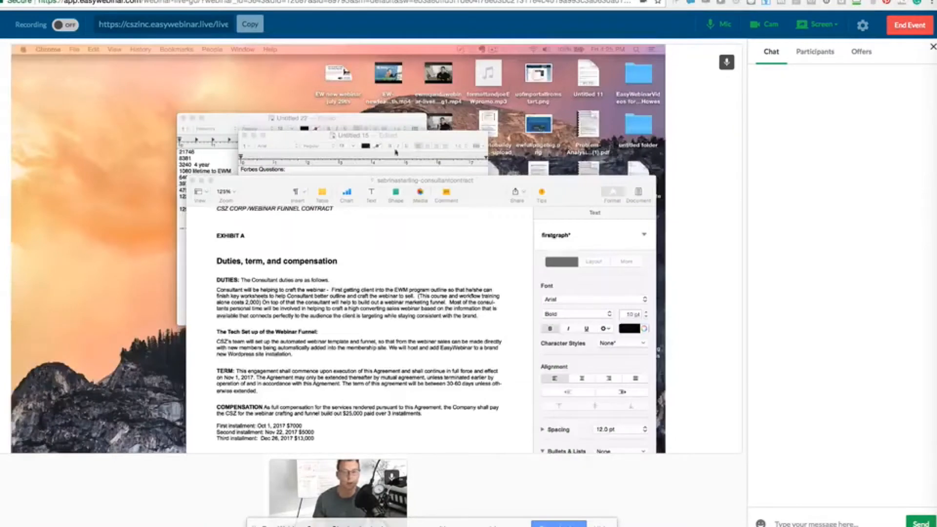
Clear the desktop by minimizing the Untitled 15 and Untitled 22 notes, then view participants
{"action": "left_click_drag", "start_coordinate": [243, 183], "coordinate": [262, 451]}
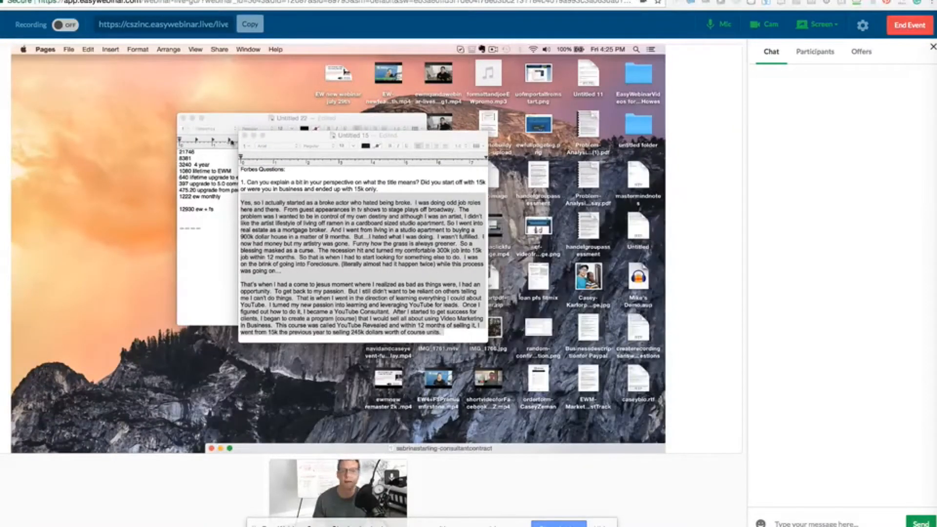
{"action": "left_click", "coordinate": [261, 137]}
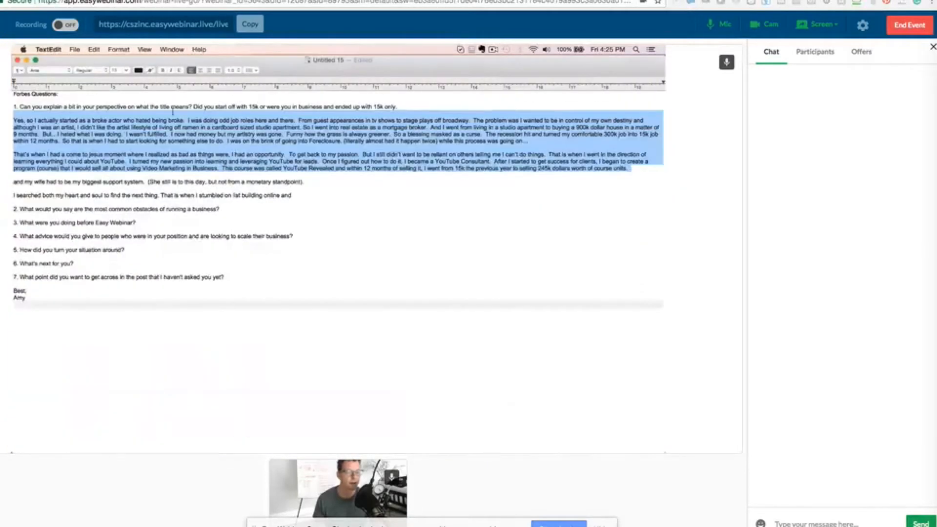
{"action": "left_click", "coordinate": [27, 60]}
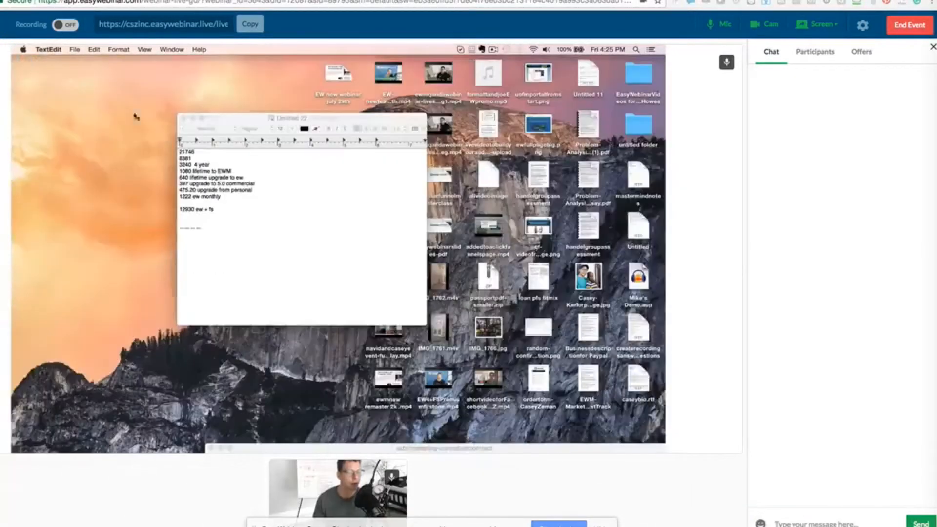
{"action": "left_click", "coordinate": [191, 118]}
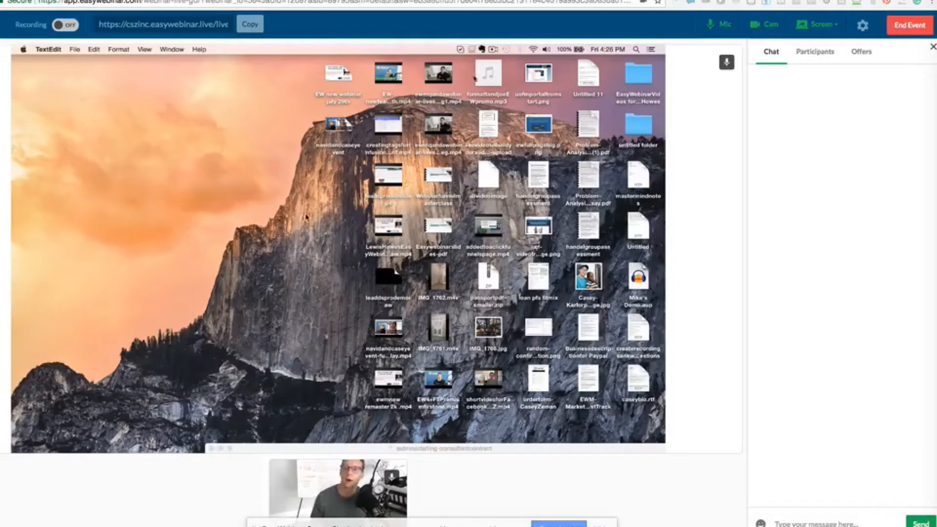
{"action": "left_click", "coordinate": [806, 52]}
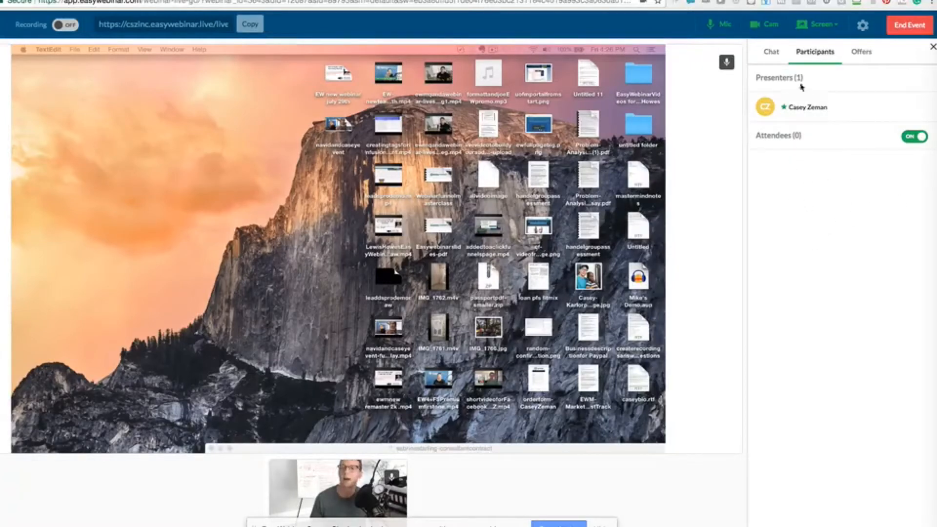
Post the message 'real time chat' in the event chat
{"action": "left_click", "coordinate": [774, 52]}
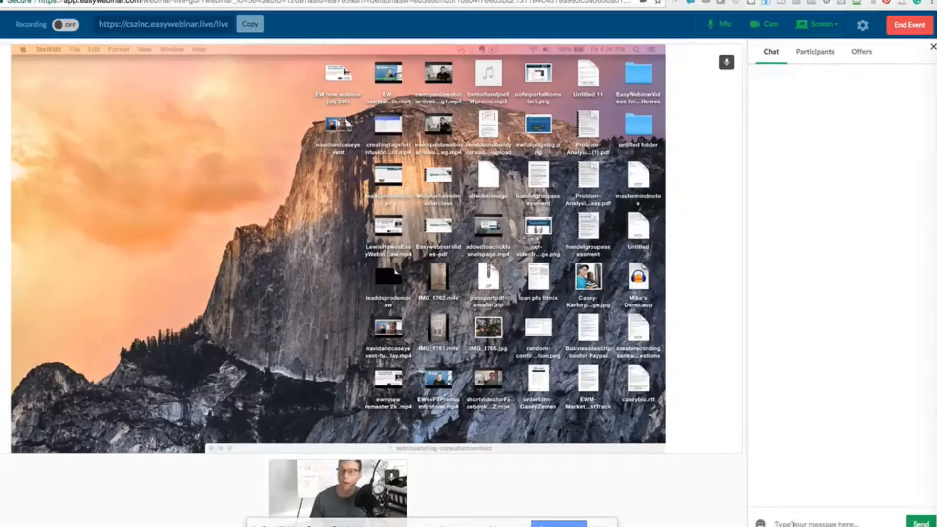
{"action": "type", "text": "real"}
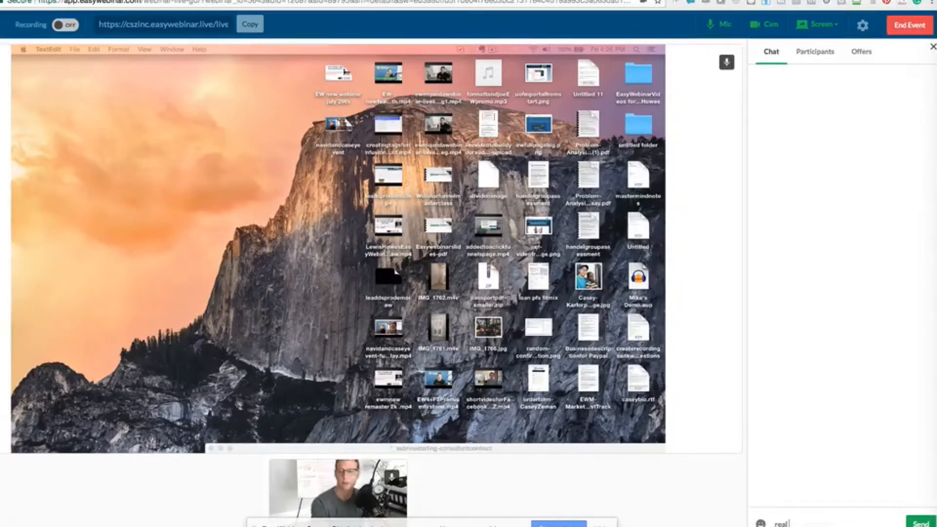
{"action": "type", "text": " time chat"}
{"action": "key", "text": "Return"}
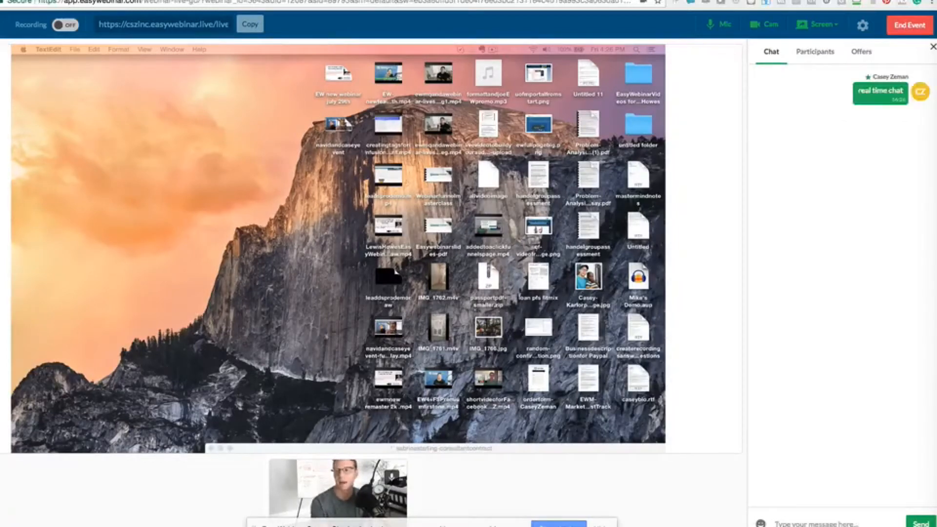
Send a bowtie emoji in the chat, then show the Offers panel
{"action": "left_click", "coordinate": [760, 523]}
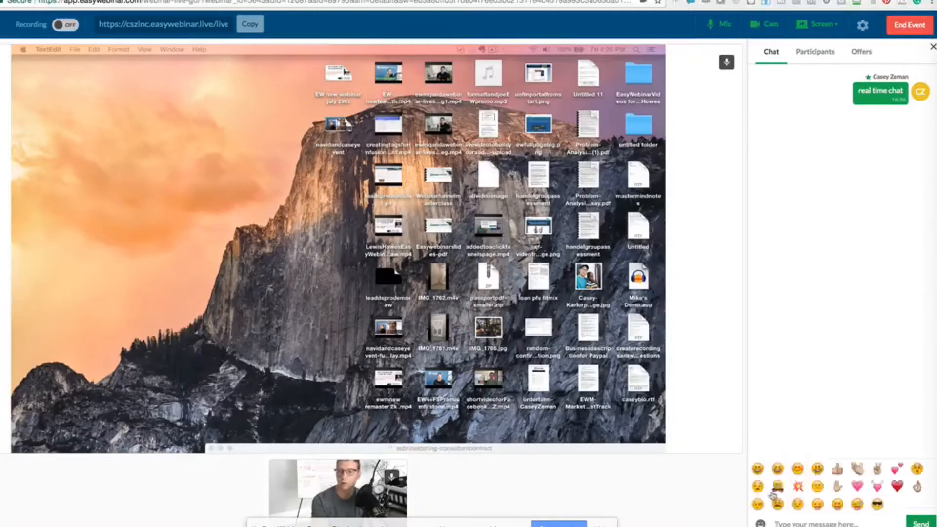
{"action": "left_click", "coordinate": [786, 487]}
{"action": "key", "text": "Return"}
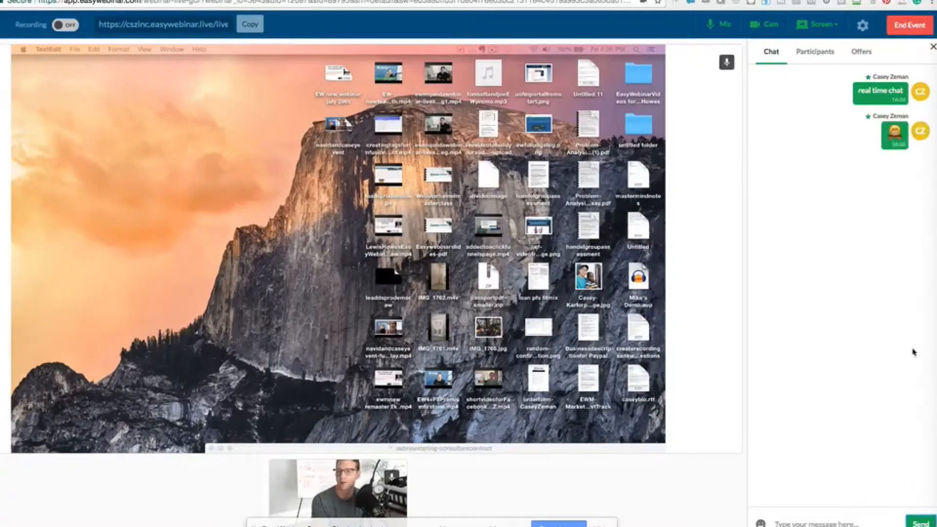
{"action": "left_click", "coordinate": [861, 53]}
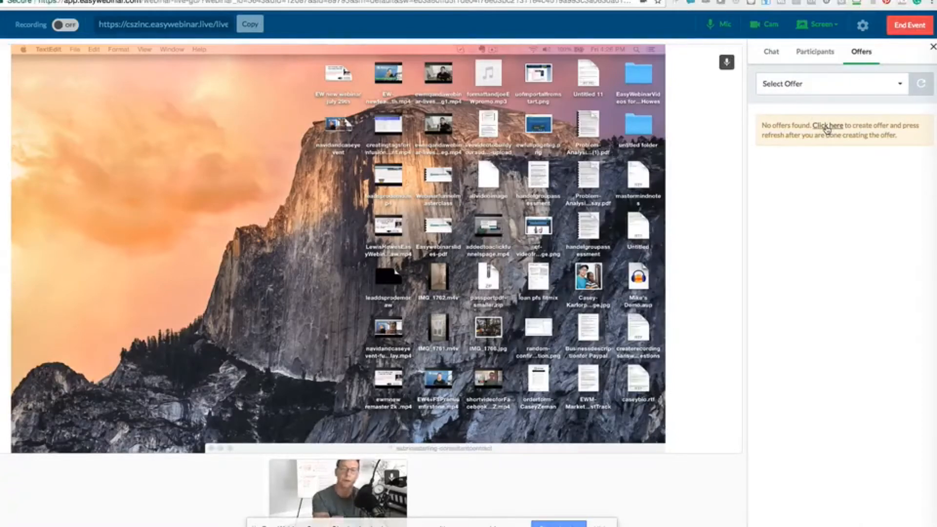
Enable event page offers and give Offer #1 the title and content 'Get access to easywebinar now'
{"action": "left_click", "coordinate": [827, 126]}
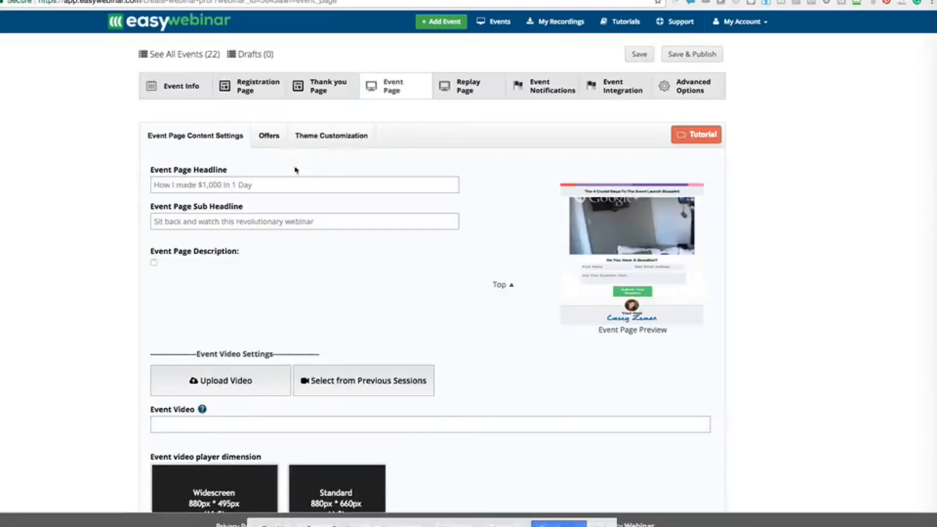
{"action": "left_click", "coordinate": [270, 136]}
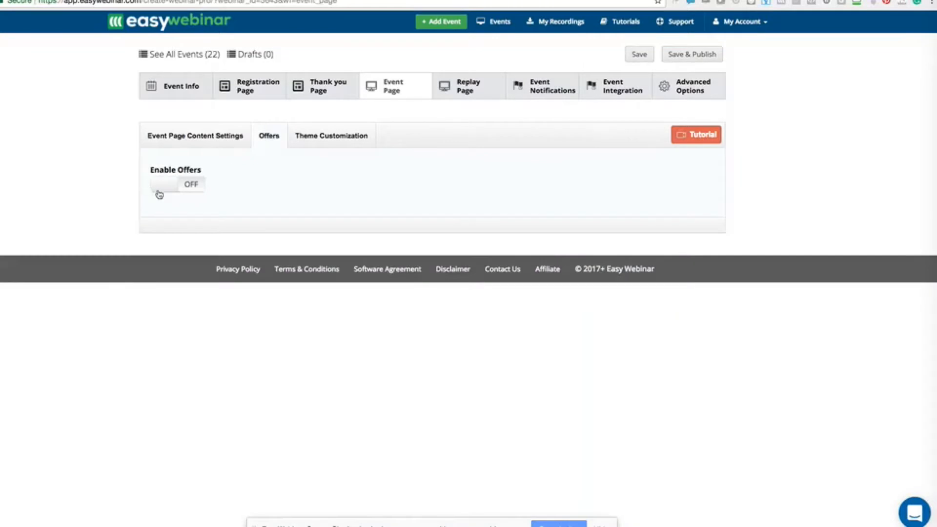
{"action": "left_click", "coordinate": [159, 194]}
{"action": "left_click", "coordinate": [198, 265]}
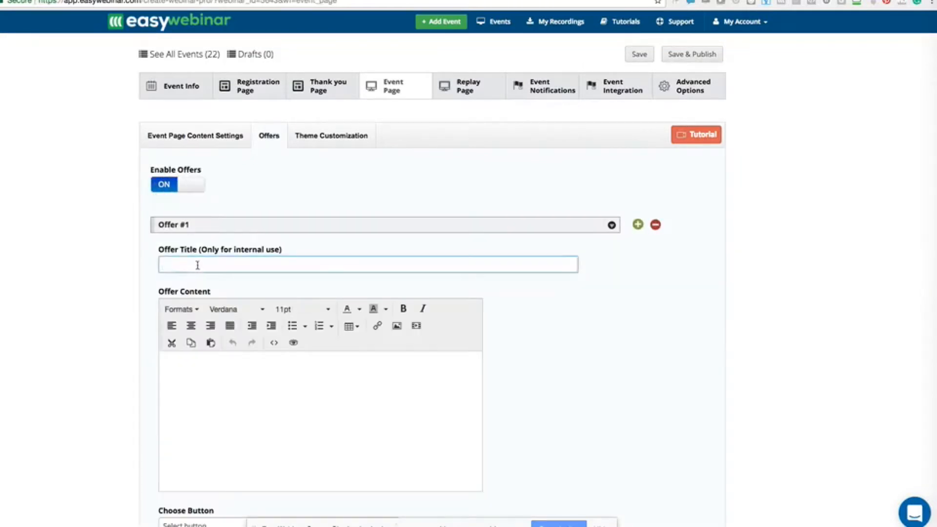
{"action": "type", "text": "Gwte "}
{"action": "type", "text": "access to Easywebinar now"}
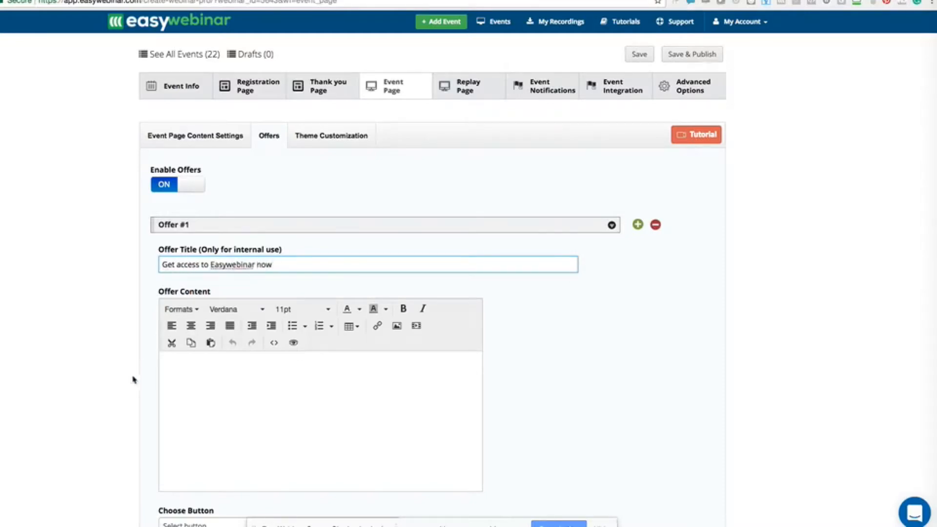
{"action": "left_click", "coordinate": [164, 396]}
{"action": "type", "text": "Get access to e"}
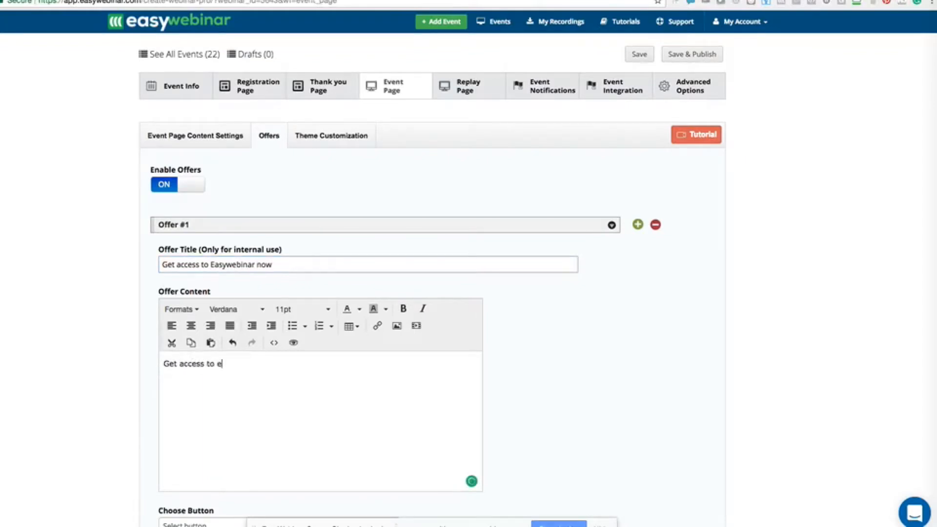
{"action": "type", "text": "asywebinar now !"}
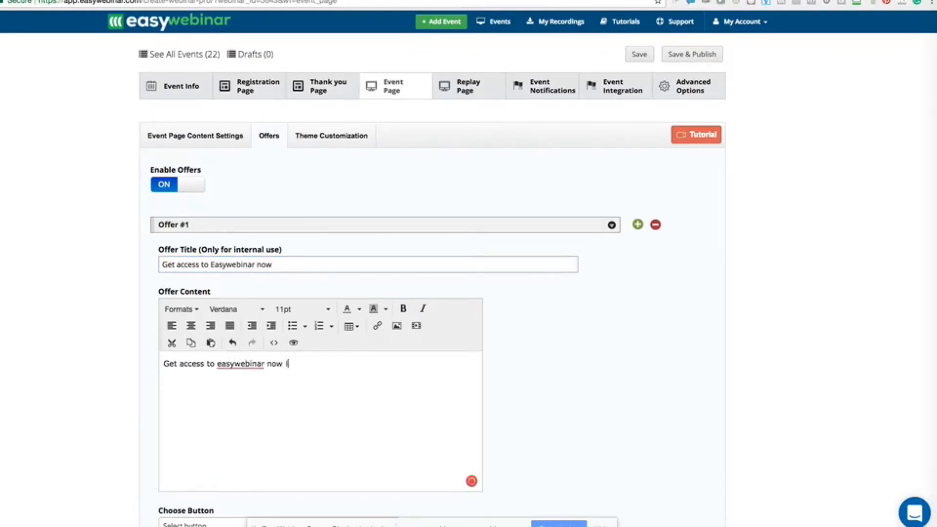
{"action": "scroll", "coordinate": [103, 432], "scroll_direction": "down", "scroll_amount": 5}
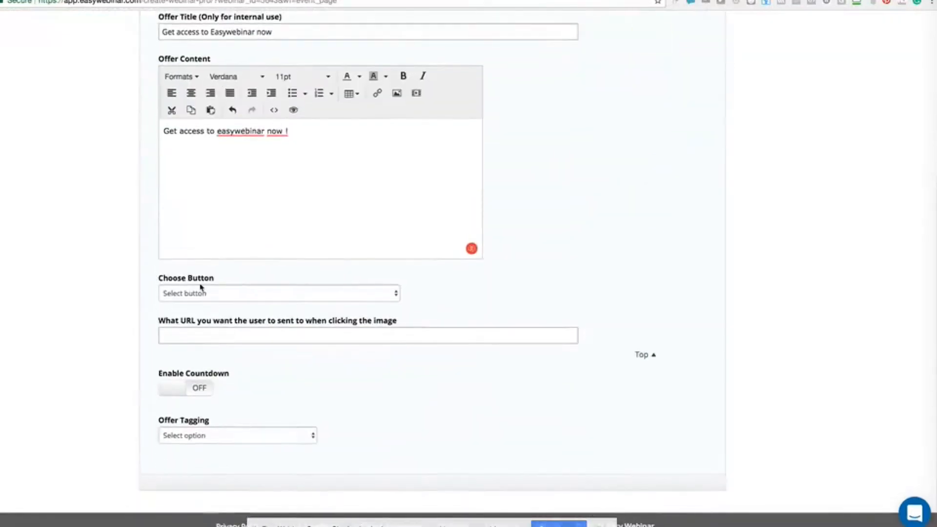
{"action": "left_click", "coordinate": [202, 294]}
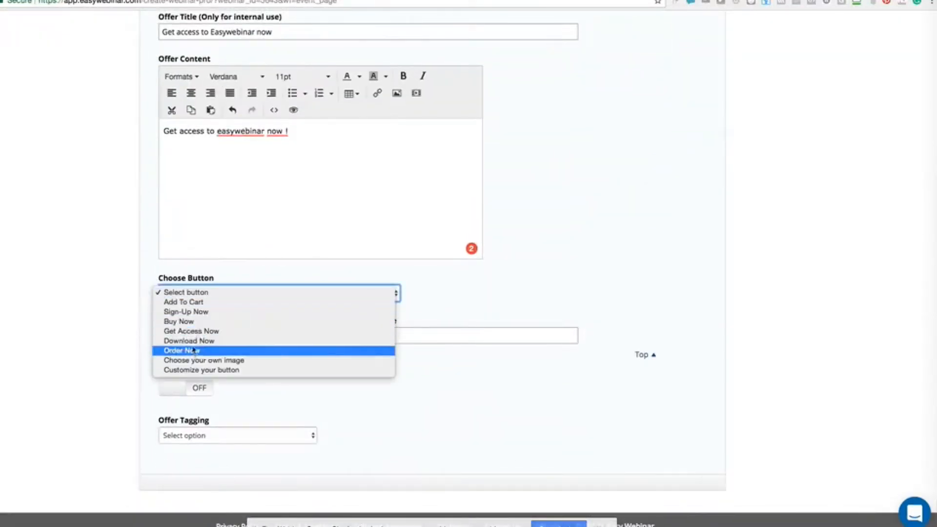
{"action": "left_click", "coordinate": [195, 351]}
{"action": "left_click", "coordinate": [199, 344]}
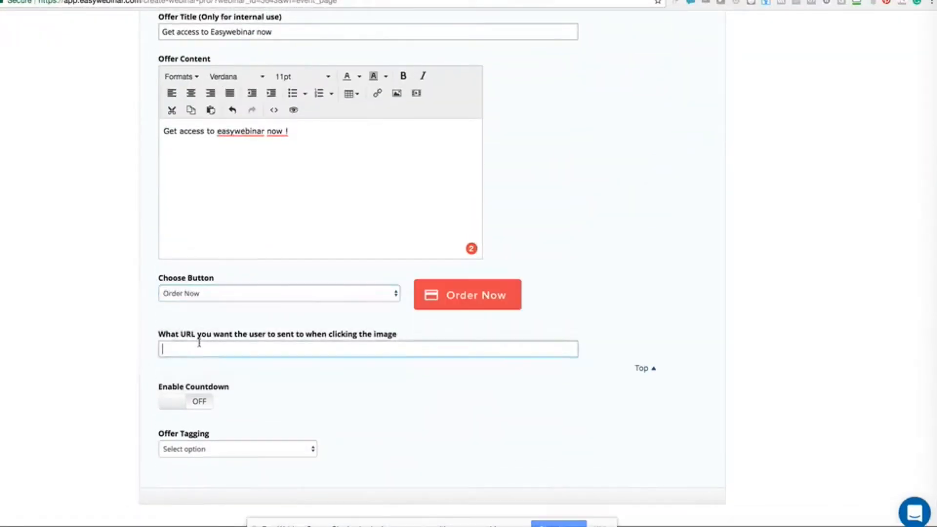
{"action": "type", "text": "http://easywebinar.com"}
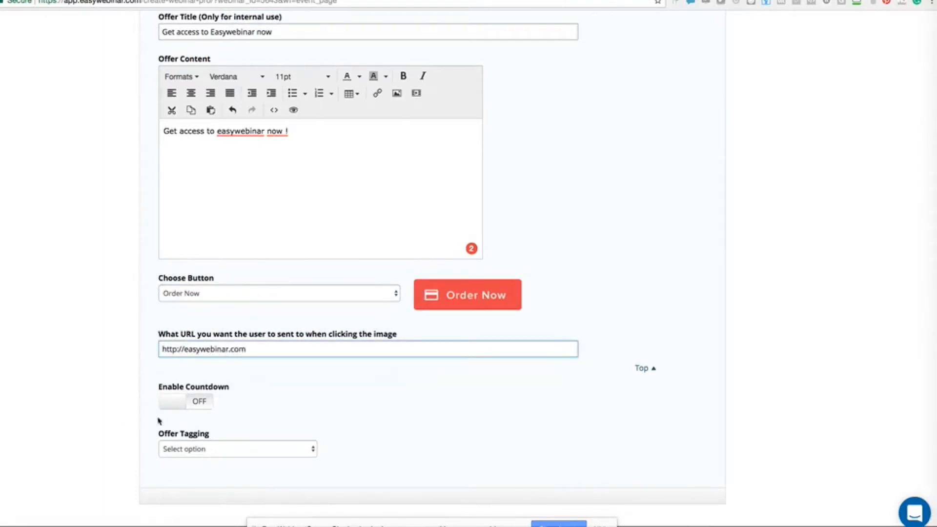
{"action": "left_click", "coordinate": [181, 403]}
{"action": "scroll", "coordinate": [194, 395], "scroll_direction": "down", "scroll_amount": 2}
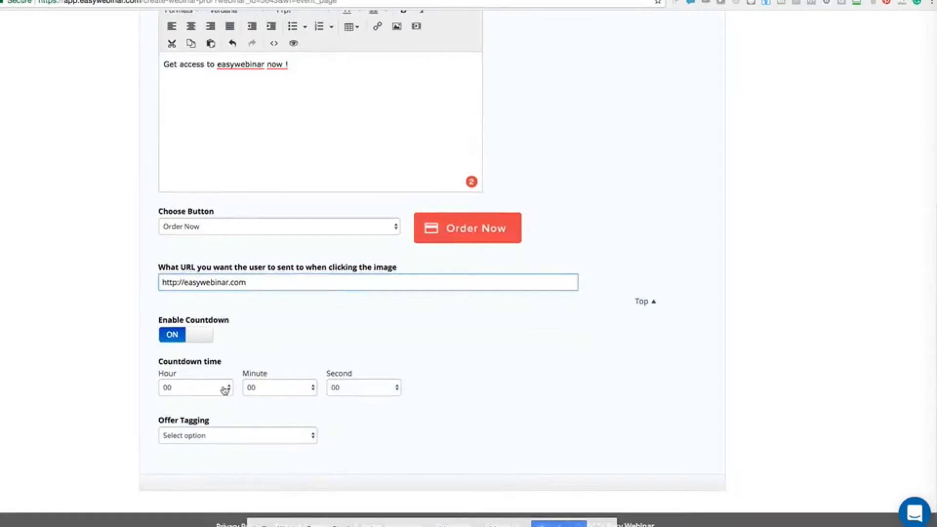
{"action": "left_click", "coordinate": [252, 389]}
{"action": "left_click", "coordinate": [263, 435]}
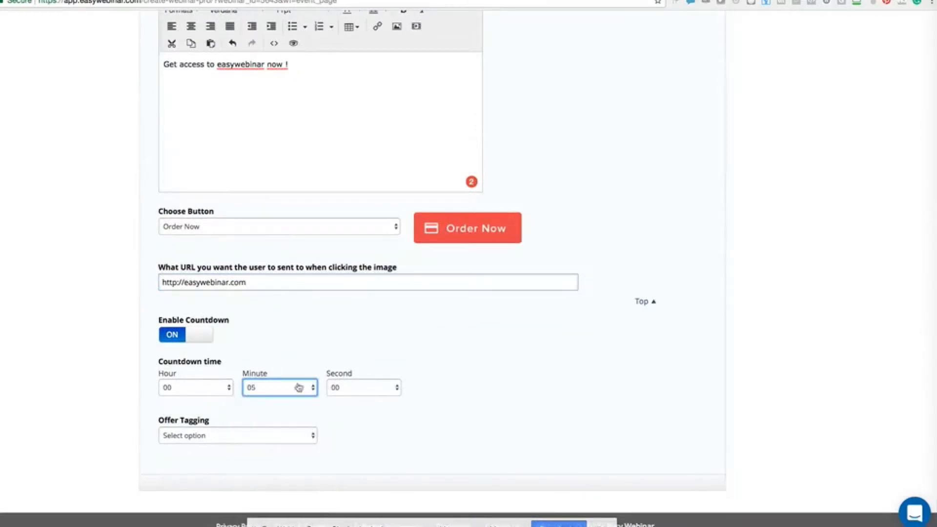
Tag offer activity through Infusionsoft and save and publish the event settings
{"action": "left_click", "coordinate": [197, 439]}
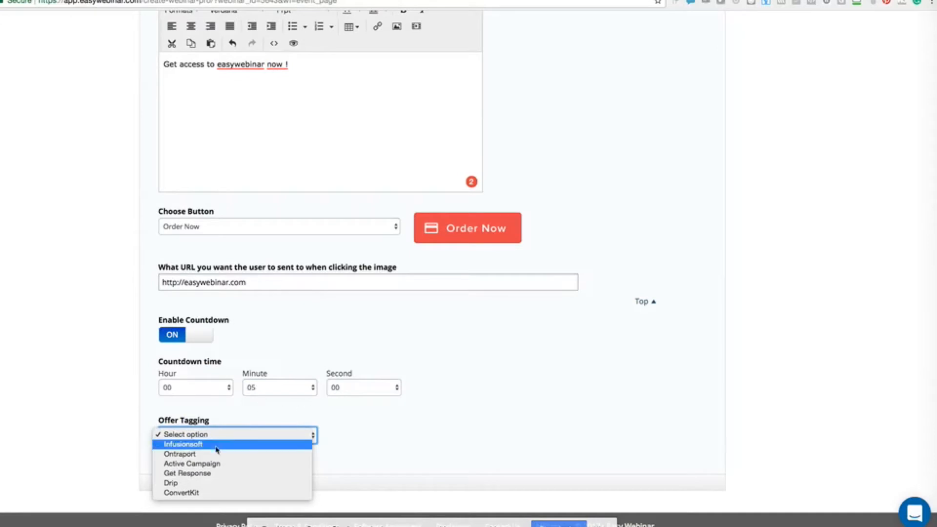
{"action": "left_click", "coordinate": [177, 445]}
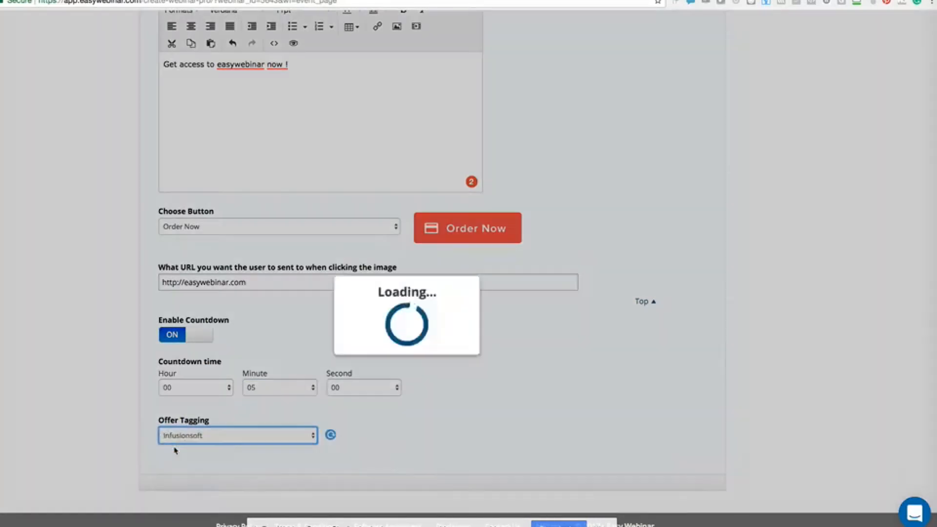
{"action": "scroll", "coordinate": [272, 454], "scroll_direction": "down", "scroll_amount": 3}
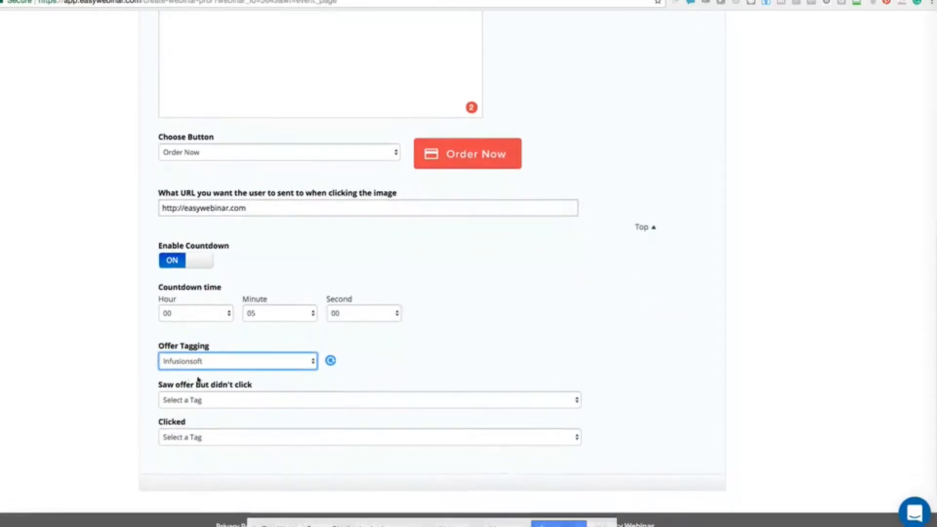
{"action": "left_click", "coordinate": [155, 391]}
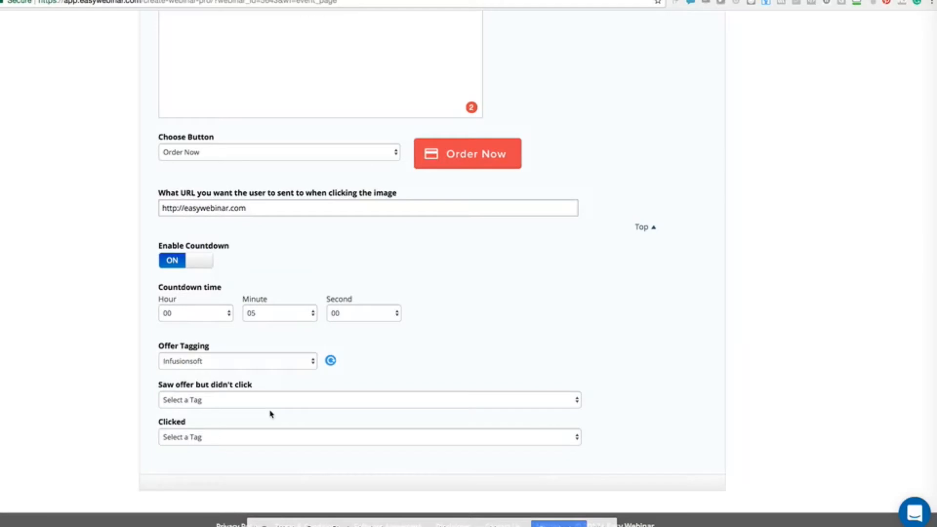
{"action": "scroll", "coordinate": [270, 413], "scroll_direction": "up", "scroll_amount": 8}
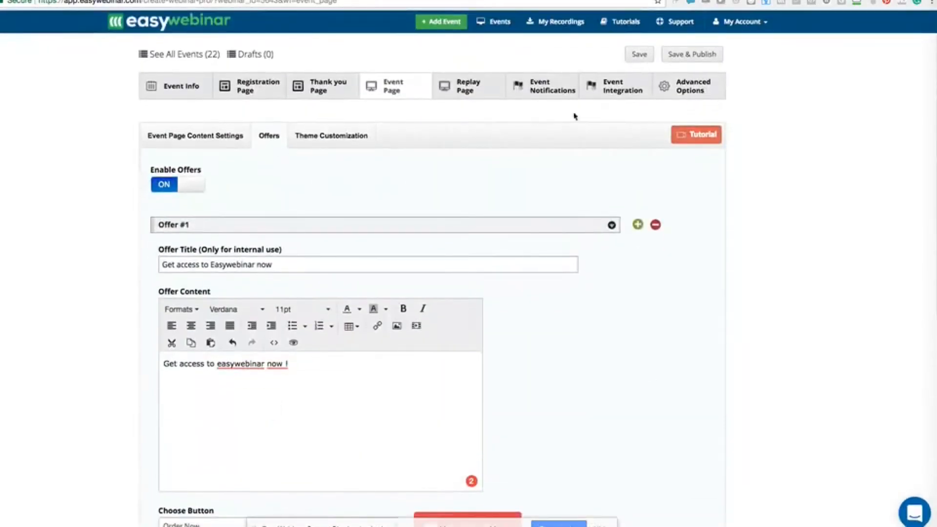
{"action": "left_click", "coordinate": [692, 54]}
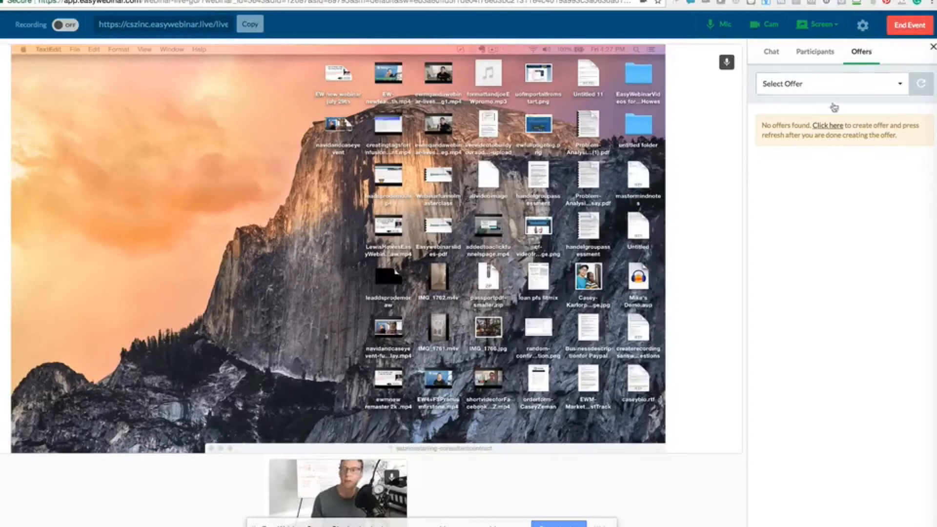
Broadcast the 'Get access to Easywebinar now' offer, copy the live event link, and open a blank tab
{"action": "left_click", "coordinate": [921, 84]}
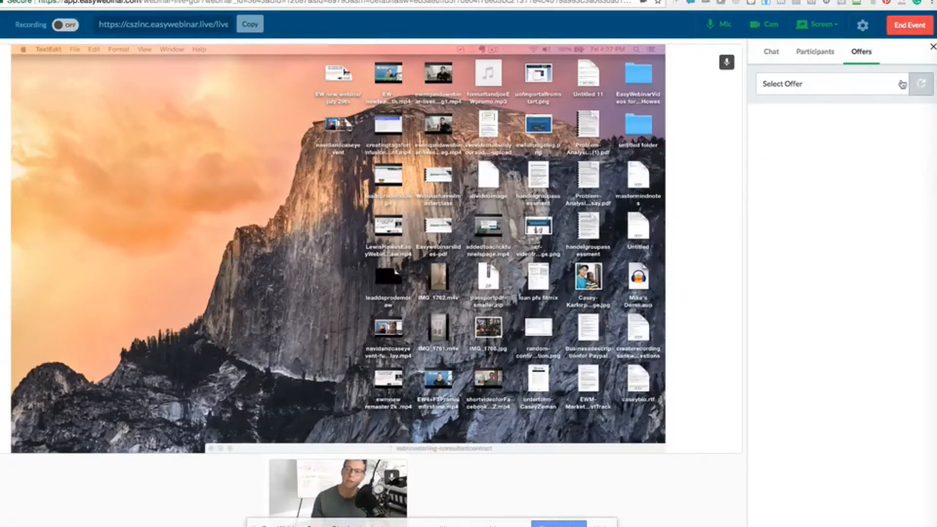
{"action": "left_click", "coordinate": [883, 85]}
{"action": "left_click", "coordinate": [833, 120]}
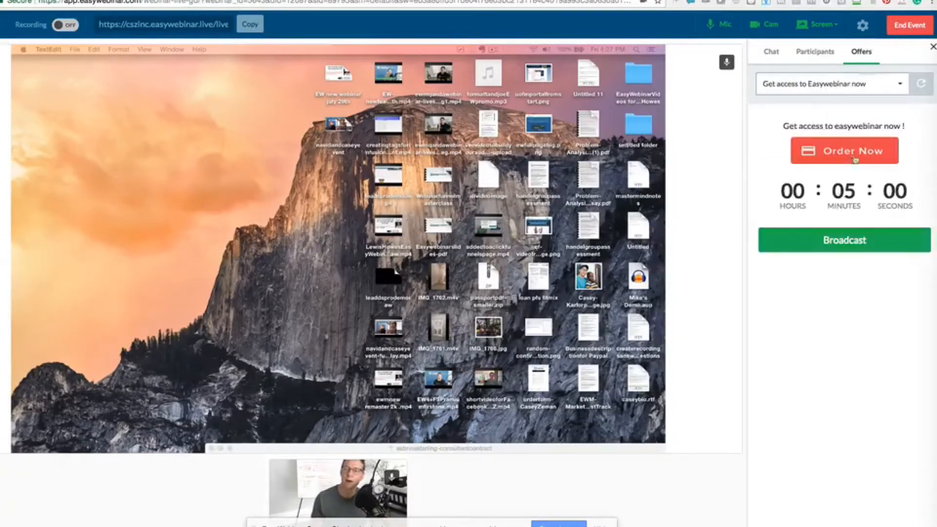
{"action": "left_click", "coordinate": [838, 245]}
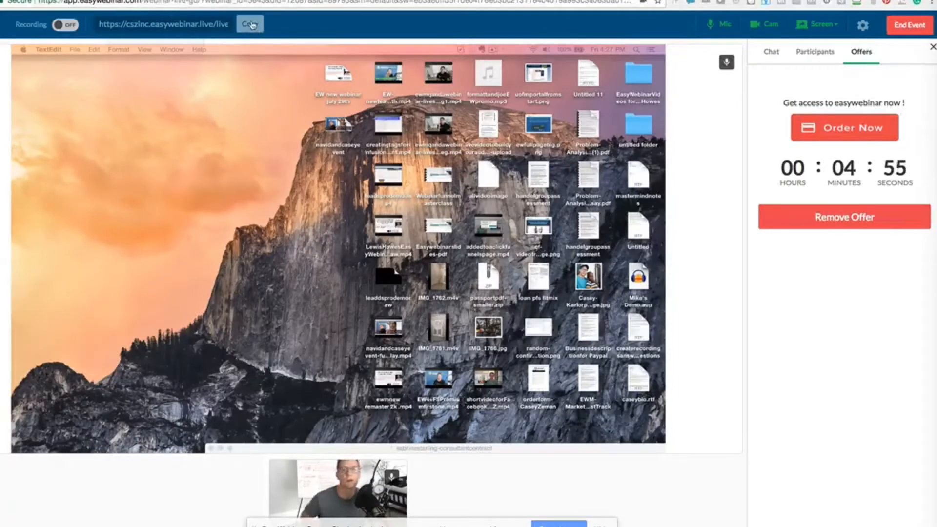
{"action": "left_click", "coordinate": [168, 21]}
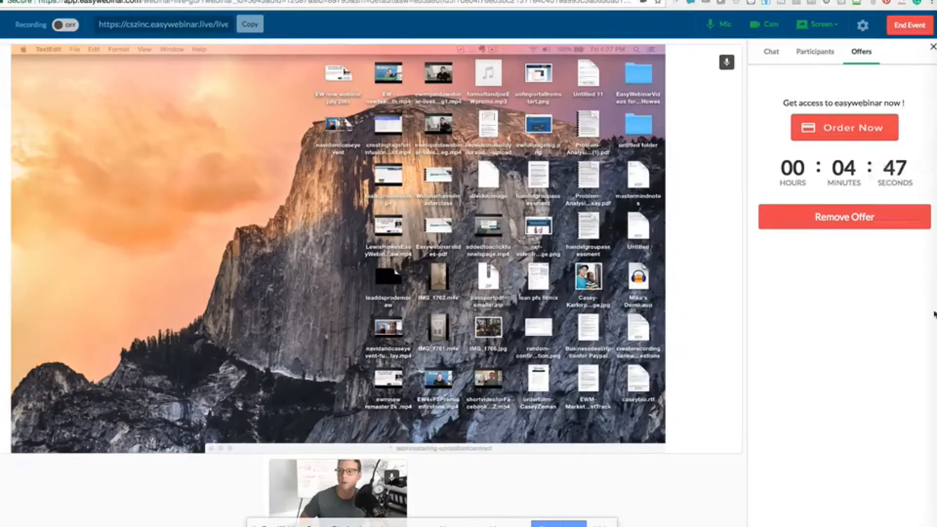
{"action": "key", "text": "super+t"}
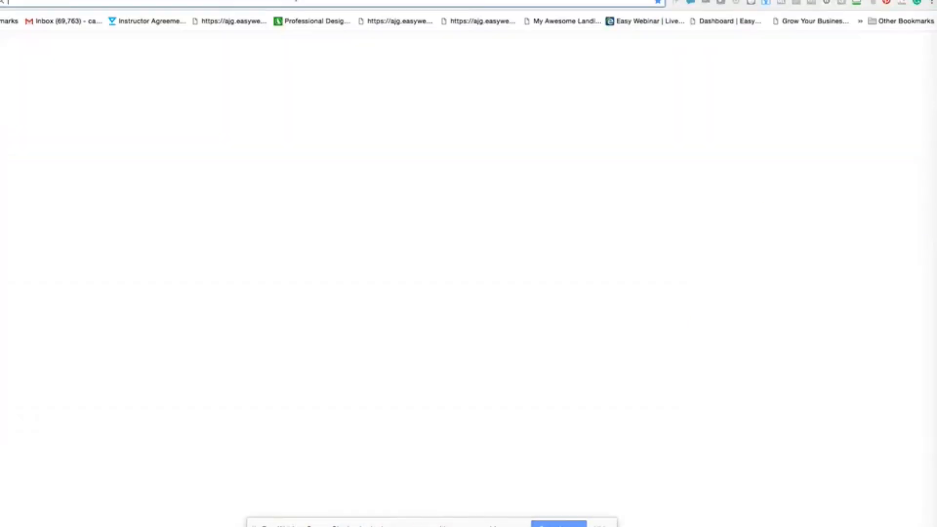
Load the copied event link in the new tab and join as the test attendee
{"action": "type", "text": "https://cszinc.easywebinar.live/live-event-34"}
{"action": "key", "text": "Return"}
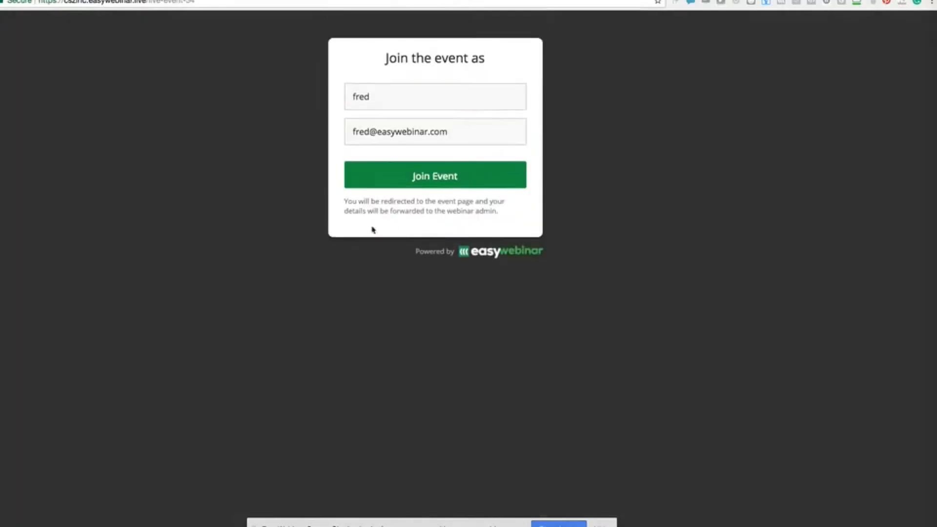
{"action": "left_click", "coordinate": [446, 176]}
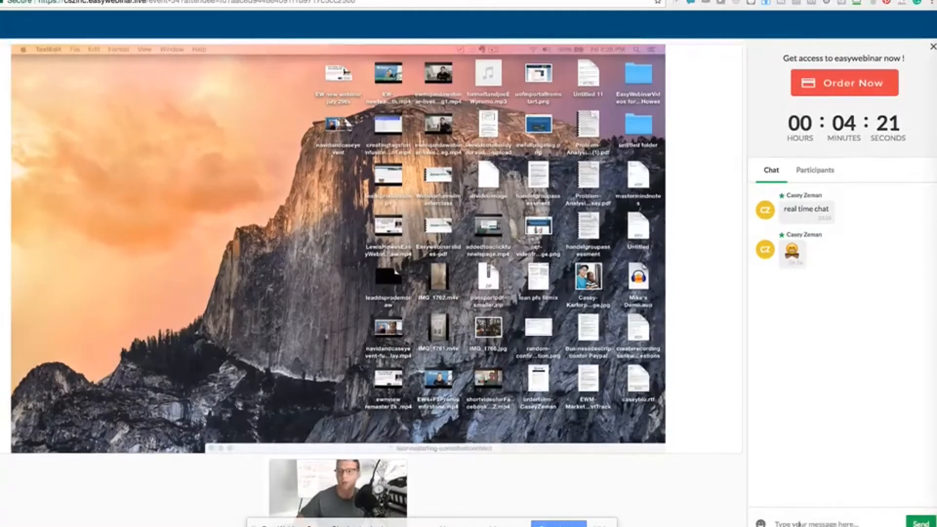
Send a 'Hi' greeting to the host in the attendee chat, check Participants, then return to the host tab
{"action": "type", "text": "Hi"}
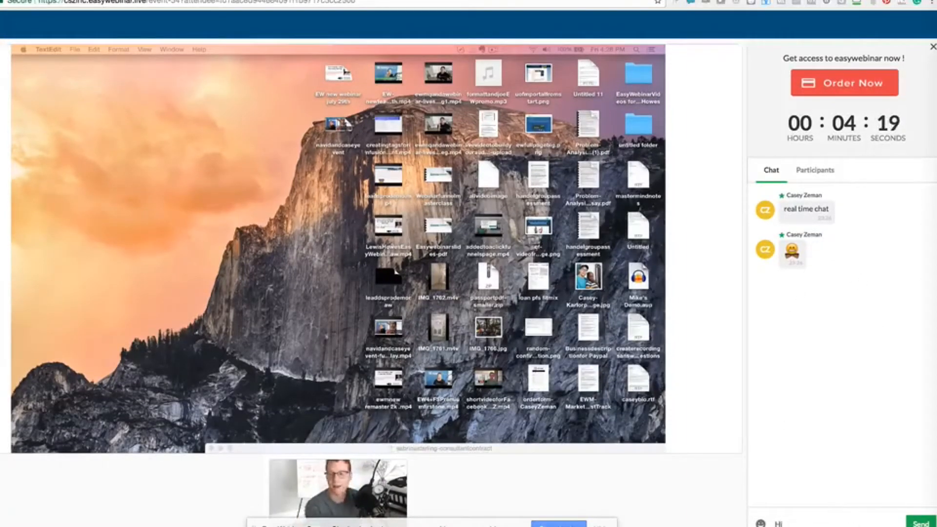
{"action": "type", "text": " XC"}
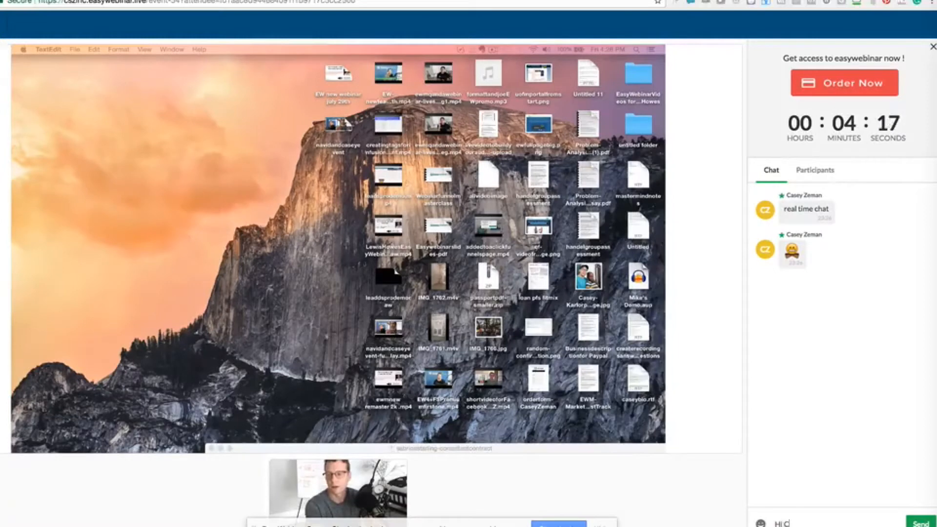
{"action": "type", "text": "ase"}
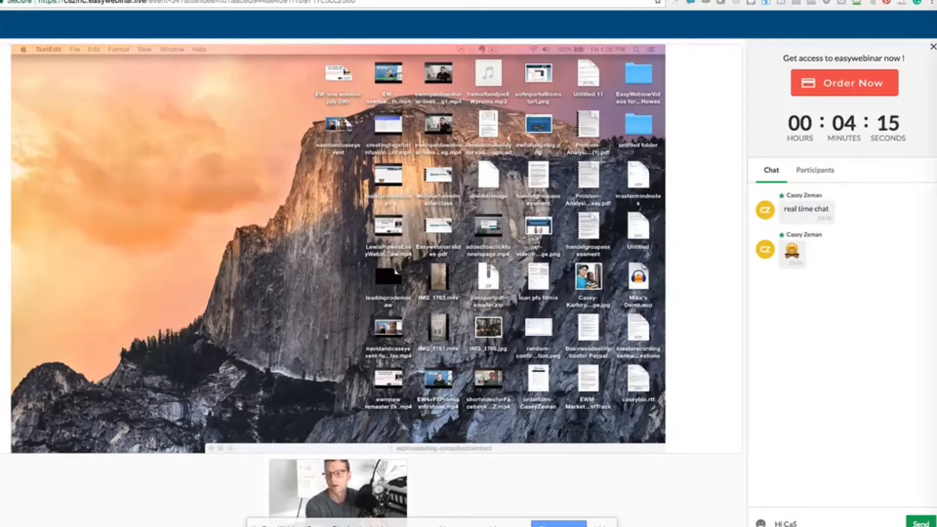
{"action": "key", "text": "BackSpace"}
{"action": "type", "text": "sey"}
{"action": "key", "text": "Return"}
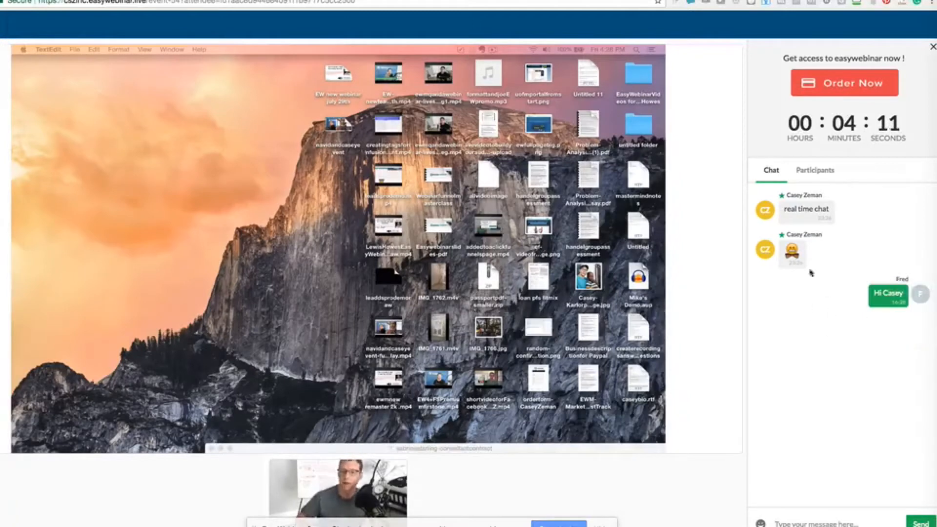
{"action": "left_click", "coordinate": [806, 172]}
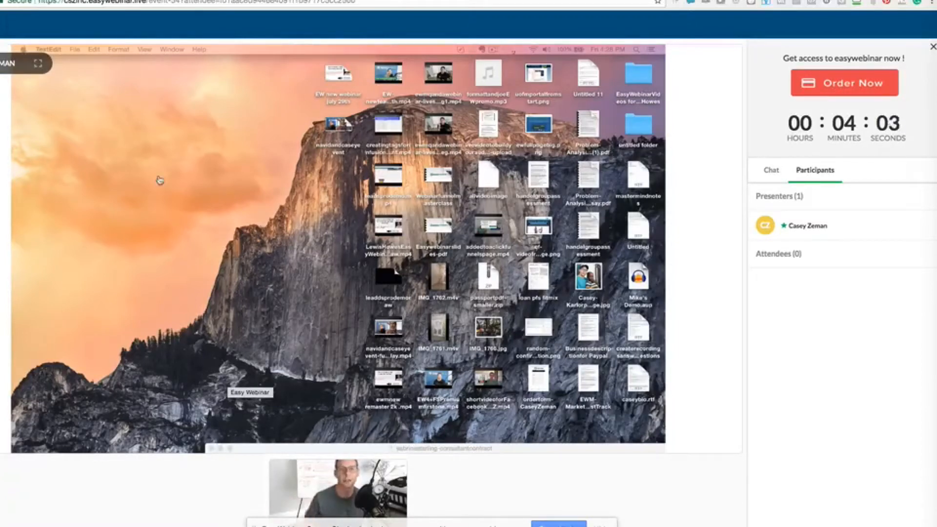
{"action": "left_click", "coordinate": [103, 1]}
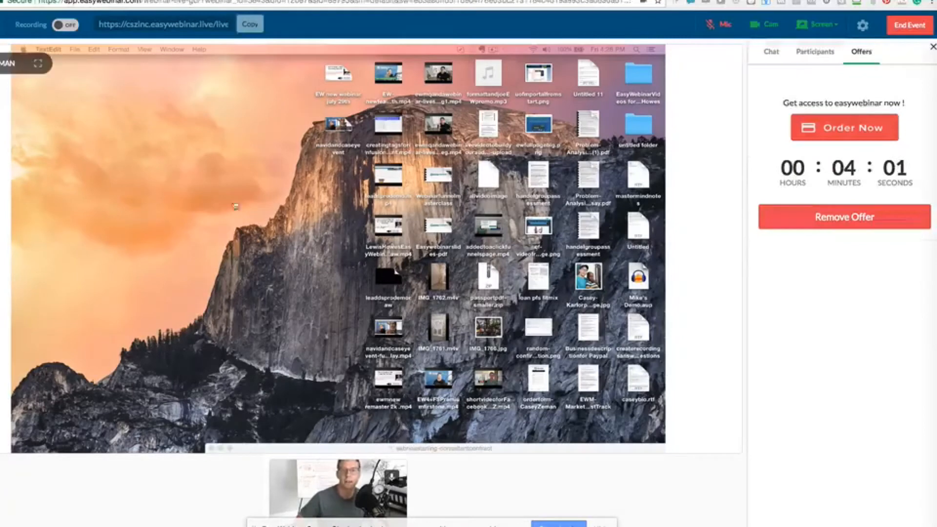
Review the host's Participants, Chat and Offers panels and glance at the attendee's view
{"action": "left_click", "coordinate": [815, 53]}
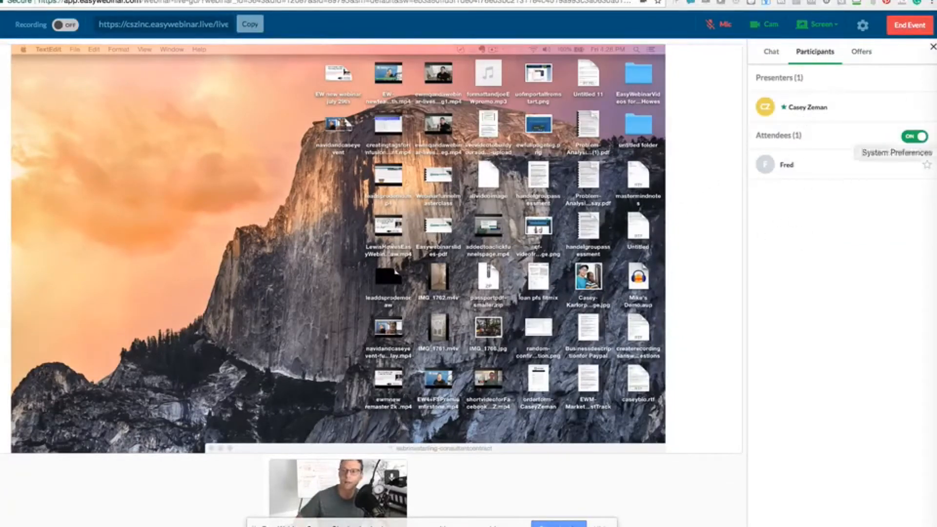
{"action": "left_click", "coordinate": [771, 53]}
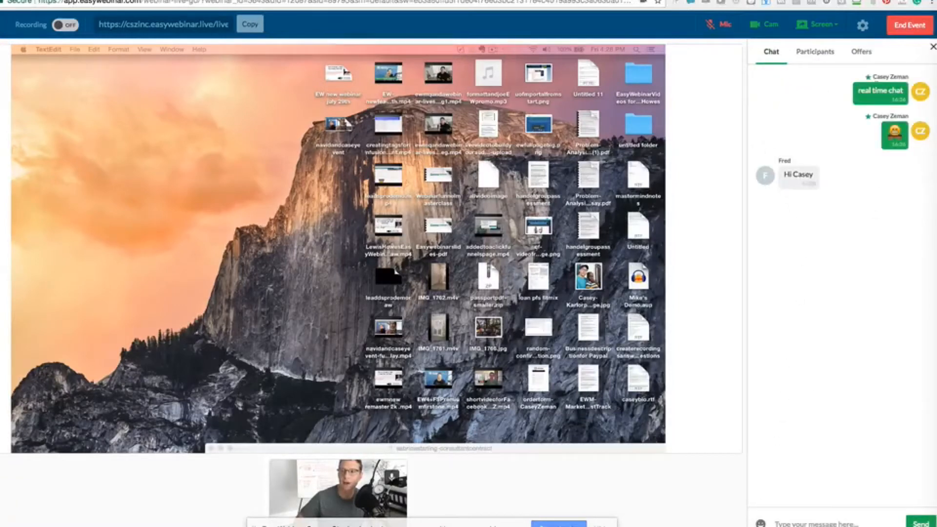
{"action": "left_click", "coordinate": [862, 53]}
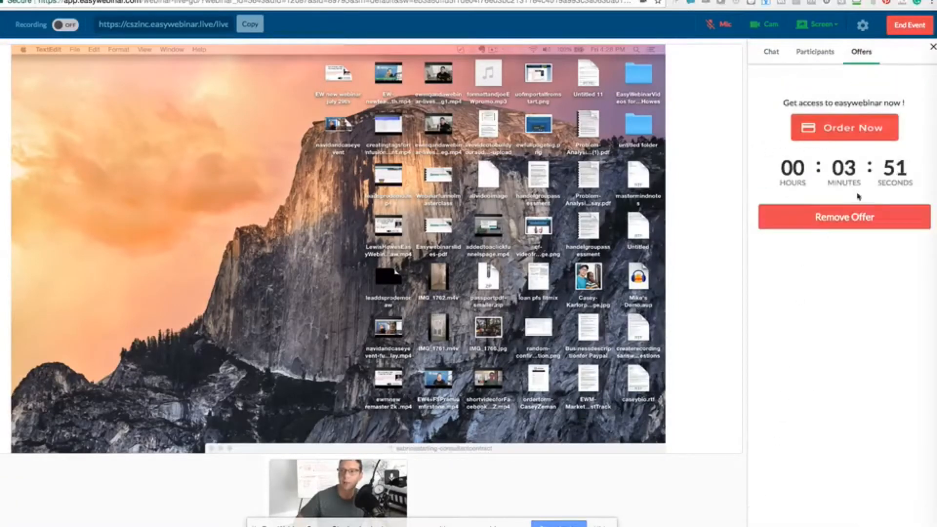
{"action": "left_click", "coordinate": [342, 1]}
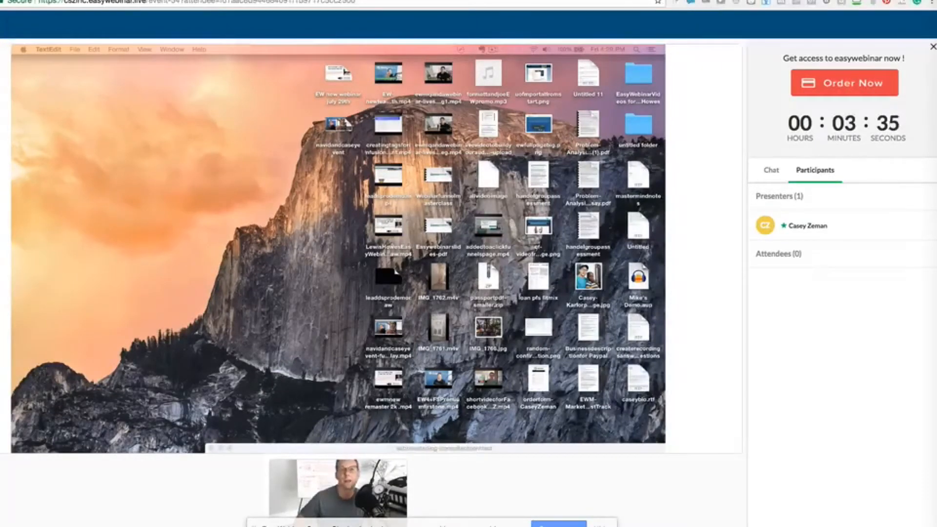
{"action": "left_click", "coordinate": [268, 0]}
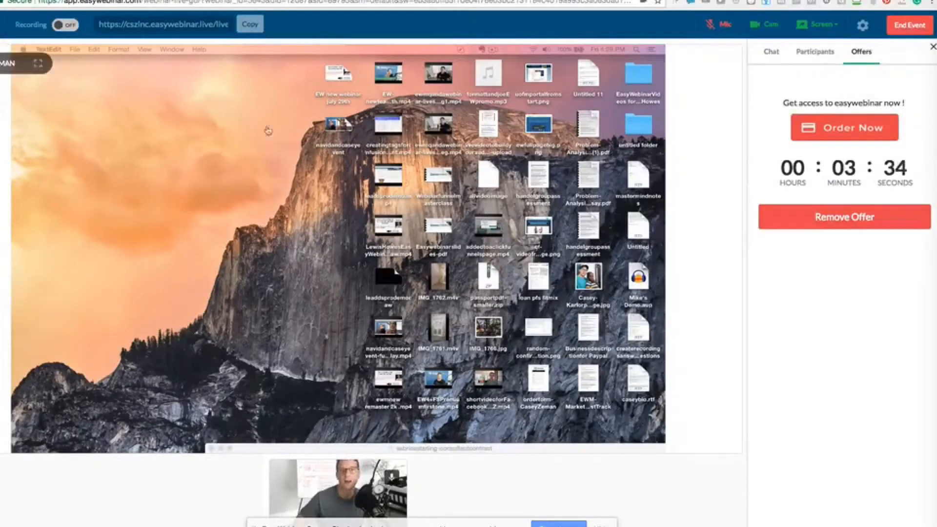
In Participants, star the test attendee to bring up the Make Presenter dialog
{"action": "left_click", "coordinate": [771, 51]}
{"action": "left_click", "coordinate": [814, 52]}
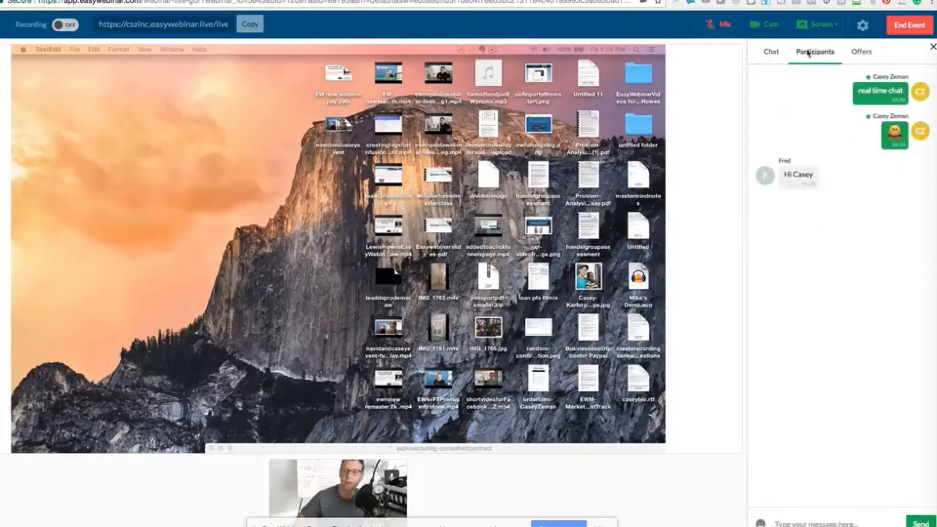
{"action": "left_click", "coordinate": [927, 166]}
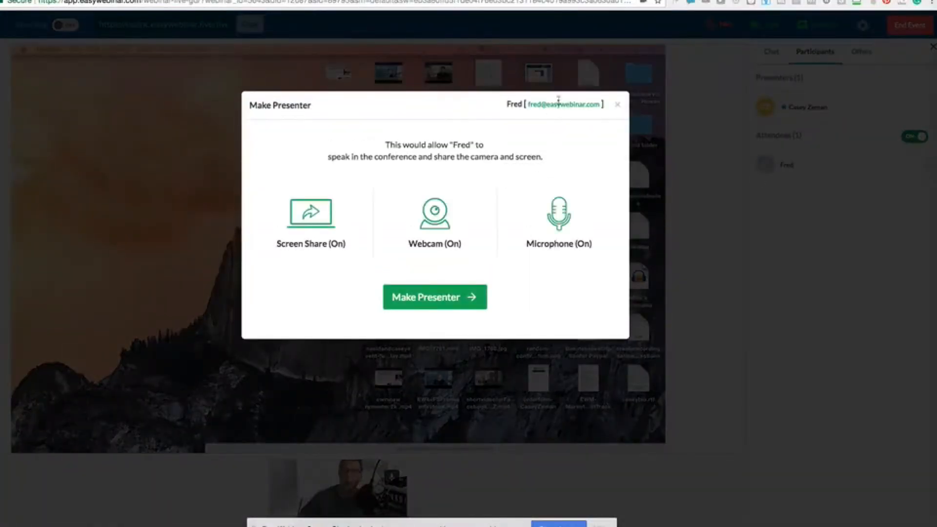
Confirm Make Presenter for the test attendee and accept Start Presenting in their tab
{"action": "left_click", "coordinate": [413, 299]}
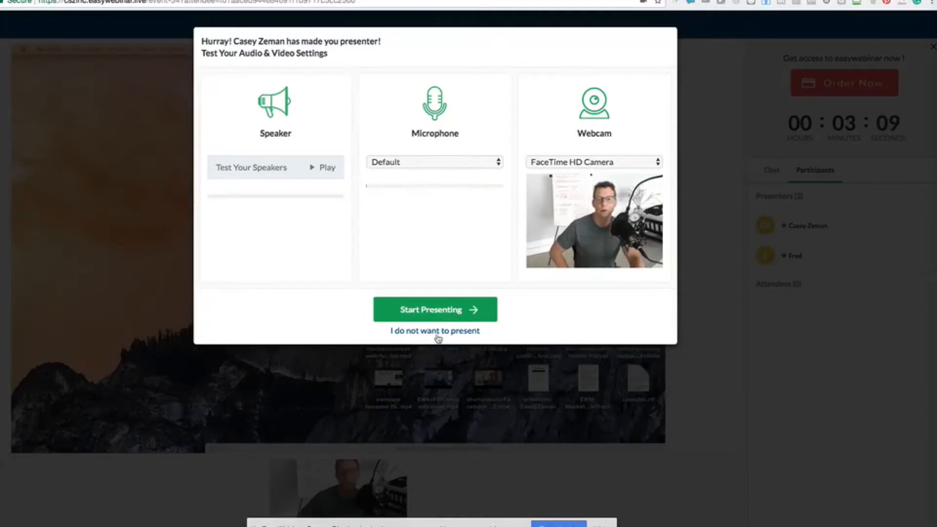
{"action": "left_click", "coordinate": [432, 309]}
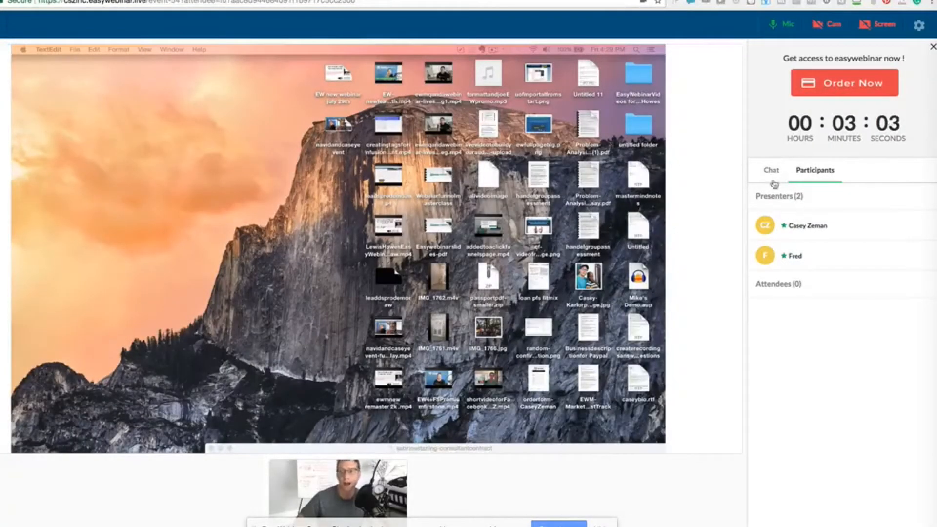
Turn on the new presenter's webcam and attempt to share their screen
{"action": "left_click", "coordinate": [831, 26]}
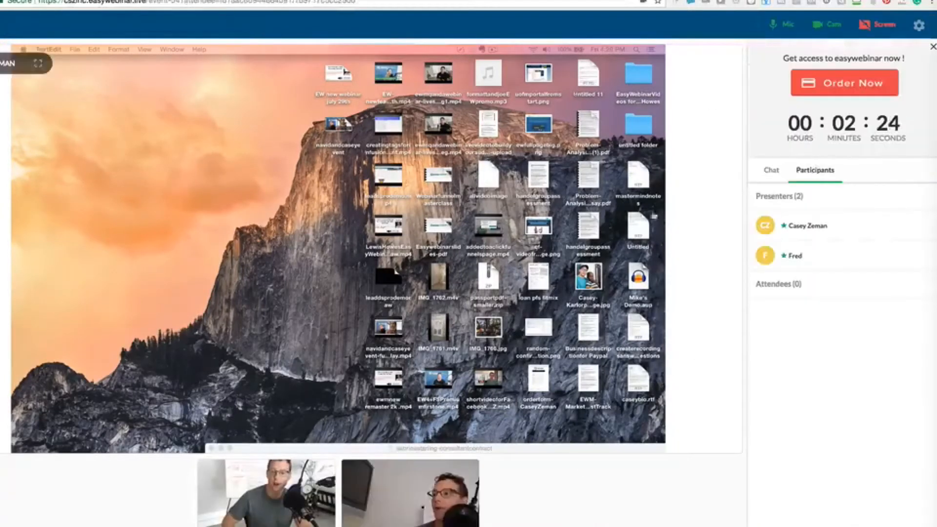
{"action": "left_click", "coordinate": [867, 29]}
{"action": "left_click", "coordinate": [749, 62]}
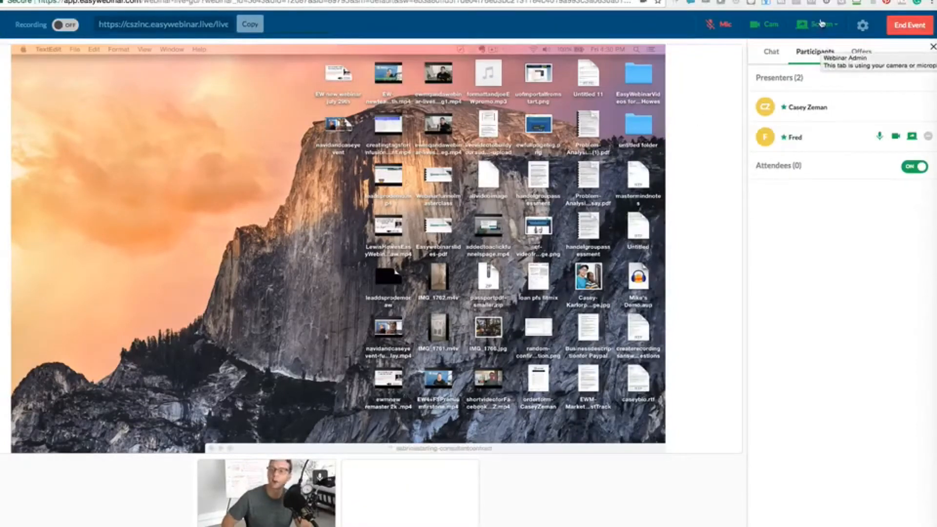
Stop the host's screen share and share the new presenter's entire Screen 1
{"action": "left_click", "coordinate": [822, 23]}
{"action": "left_click", "coordinate": [809, 77]}
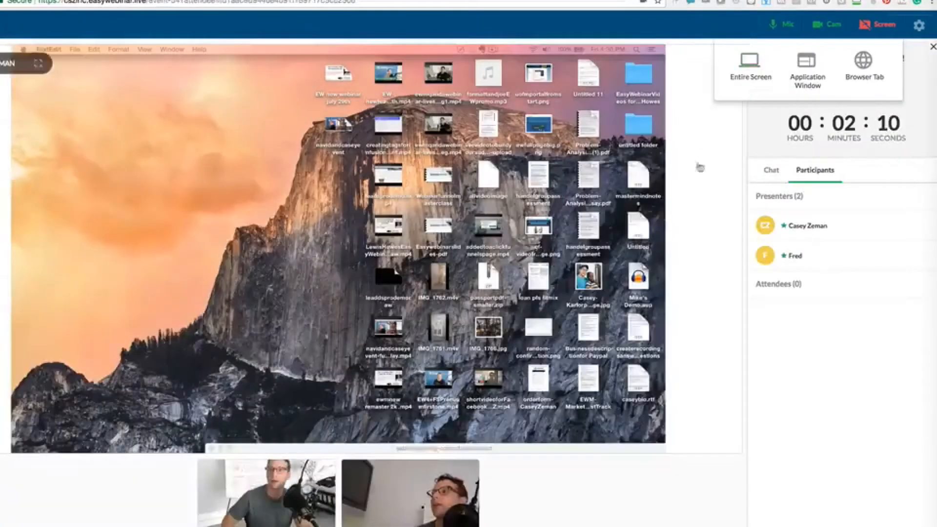
{"action": "left_click", "coordinate": [749, 65]}
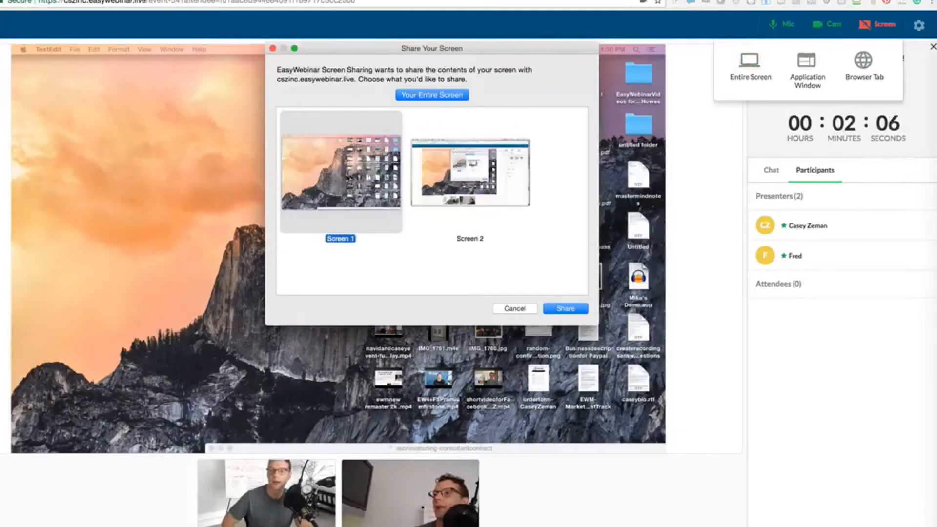
{"action": "left_click", "coordinate": [565, 309]}
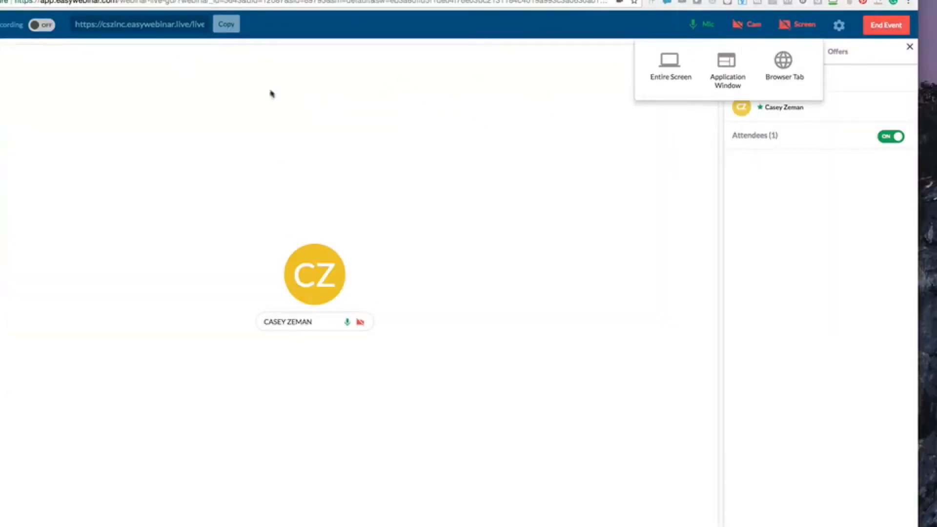
Turn Recording on, then end the event for everyone with 'Yes, End Now'
{"action": "left_click", "coordinate": [42, 27]}
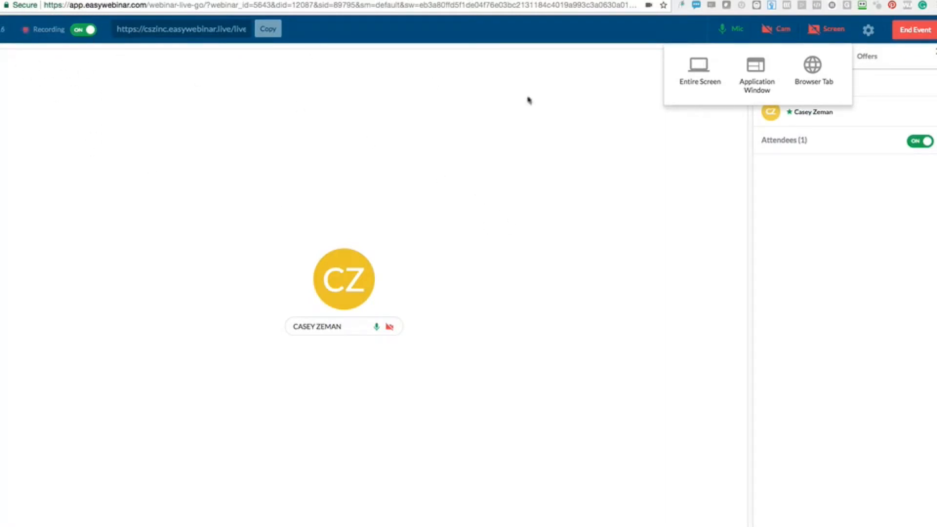
{"action": "left_click", "coordinate": [916, 31]}
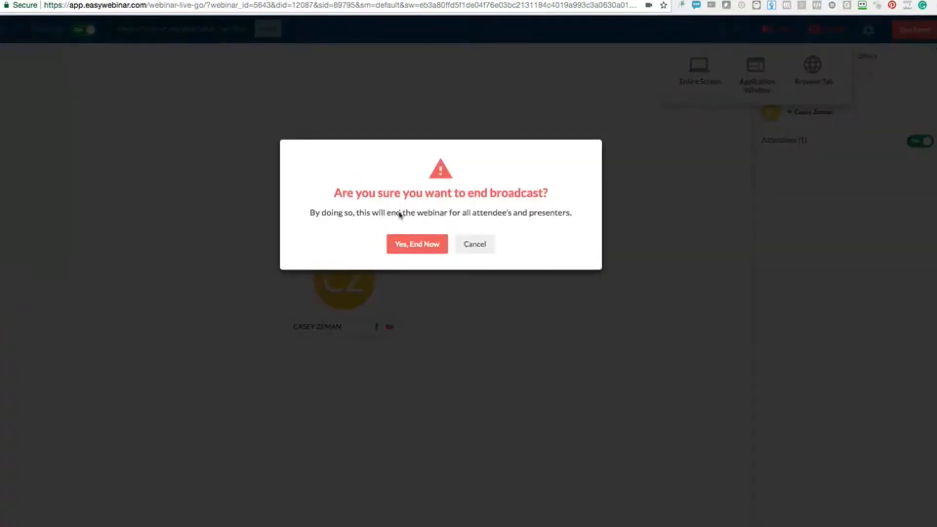
{"action": "left_click", "coordinate": [424, 248]}
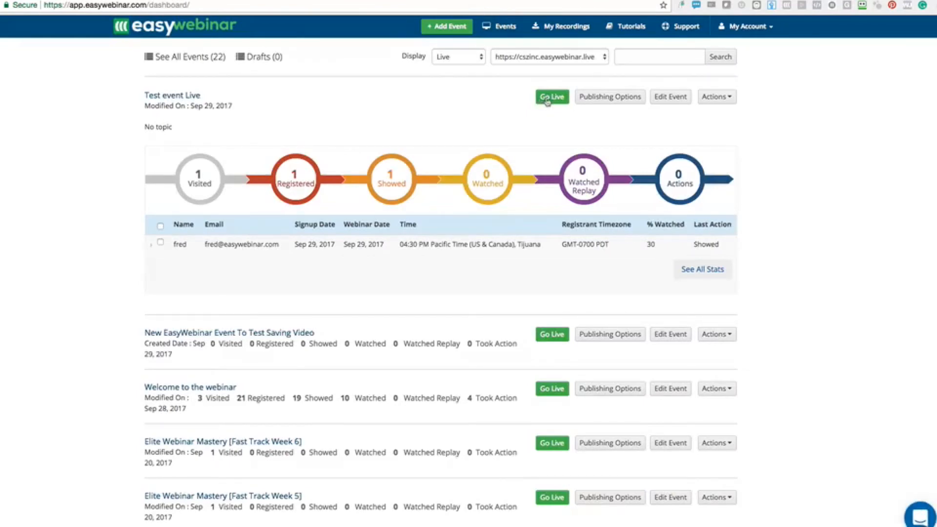
Check the registrant's Events Clicked and Question Asked? tabs, then edit Test event Live
{"action": "left_click", "coordinate": [547, 98]}
{"action": "left_click", "coordinate": [149, 245]}
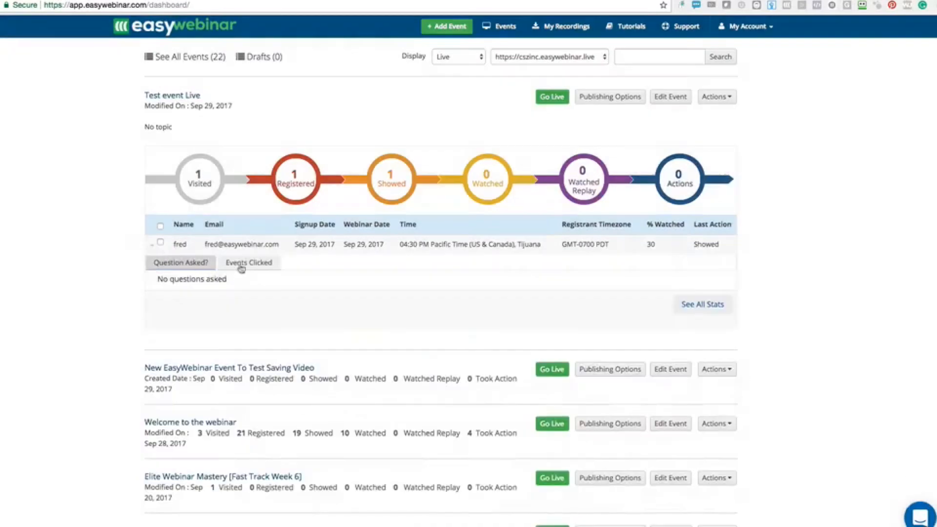
{"action": "left_click", "coordinate": [240, 266]}
{"action": "left_click", "coordinate": [162, 262]}
{"action": "triple_click", "coordinate": [665, 81]}
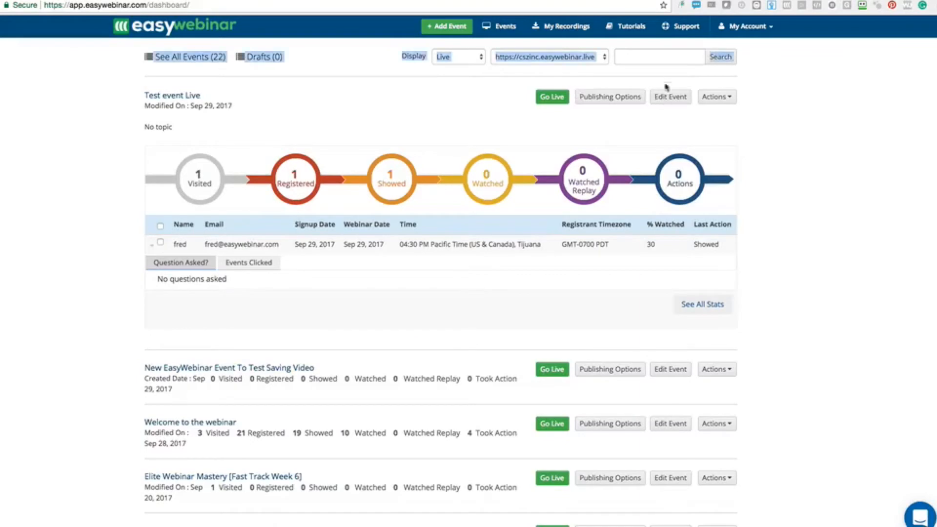
{"action": "left_click", "coordinate": [666, 97]}
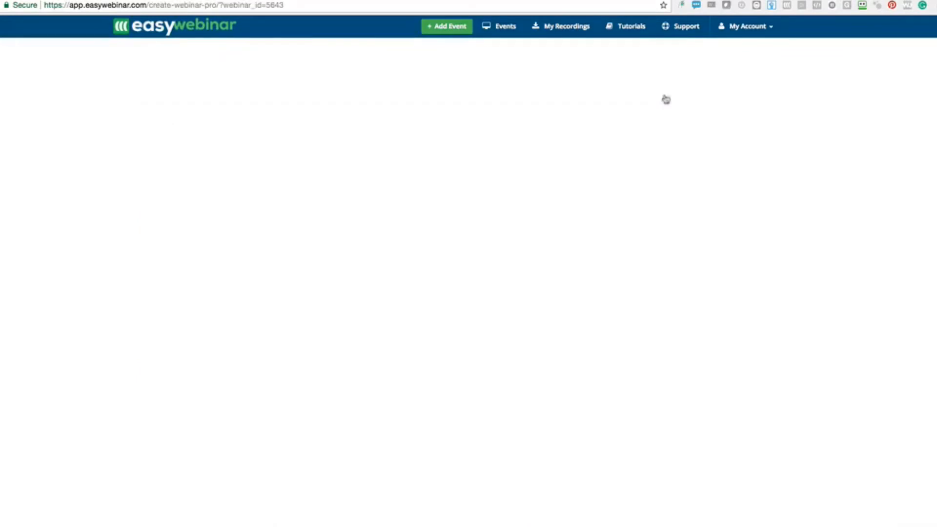
Remove the extra 4:34–6:34 PM session, keeping the event type as Live
{"action": "scroll", "coordinate": [464, 419], "scroll_direction": "down", "scroll_amount": 2}
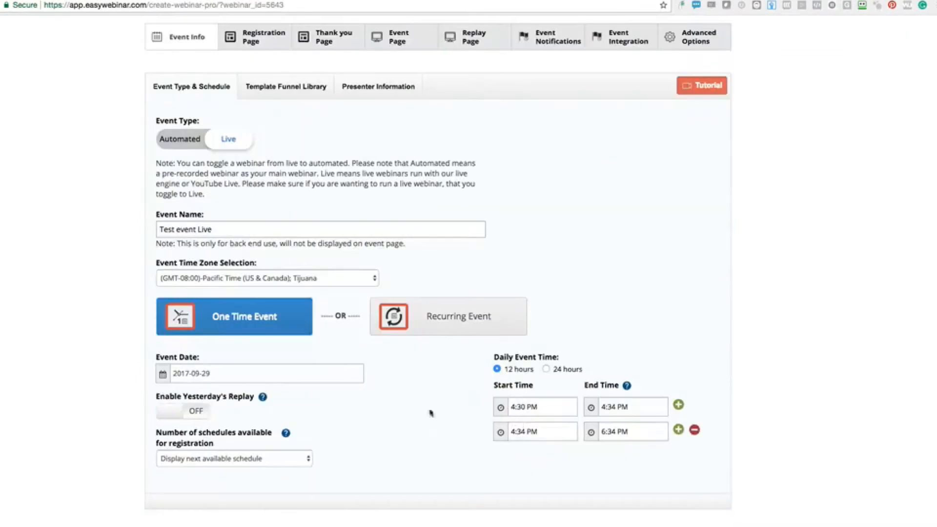
{"action": "scroll", "coordinate": [462, 433], "scroll_direction": "down", "scroll_amount": 1}
{"action": "scroll", "coordinate": [454, 390], "scroll_direction": "up", "scroll_amount": 2}
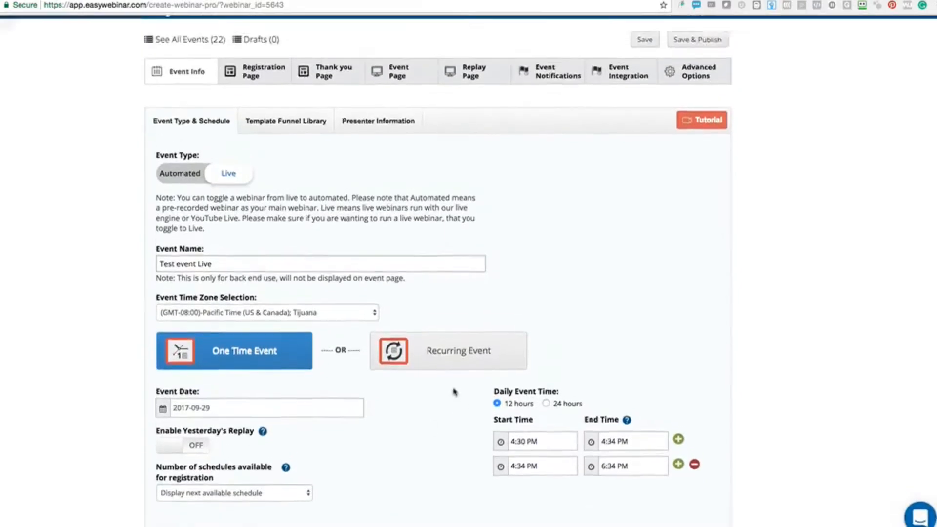
{"action": "scroll", "coordinate": [584, 413], "scroll_direction": "down", "scroll_amount": 2}
{"action": "scroll", "coordinate": [584, 413], "scroll_direction": "down", "scroll_amount": 1}
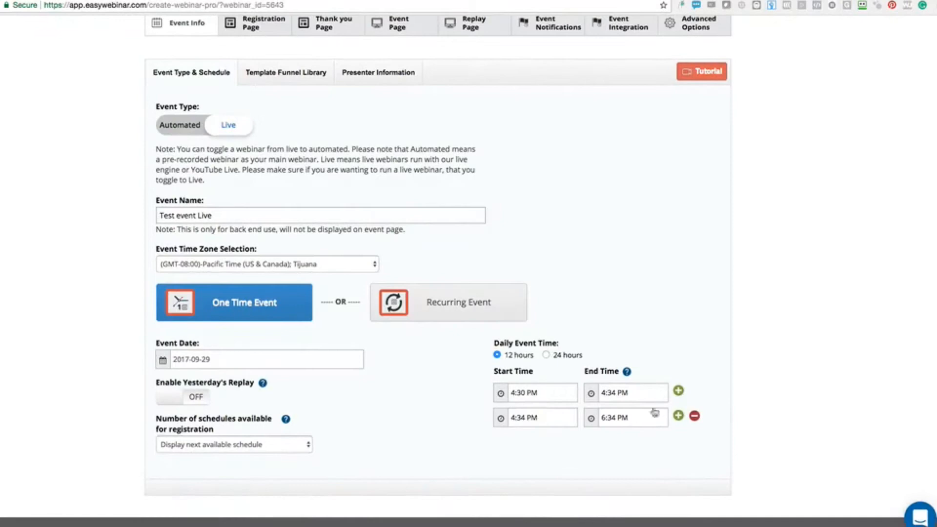
{"action": "left_click", "coordinate": [695, 416]}
{"action": "scroll", "coordinate": [381, 398], "scroll_direction": "down", "scroll_amount": 1}
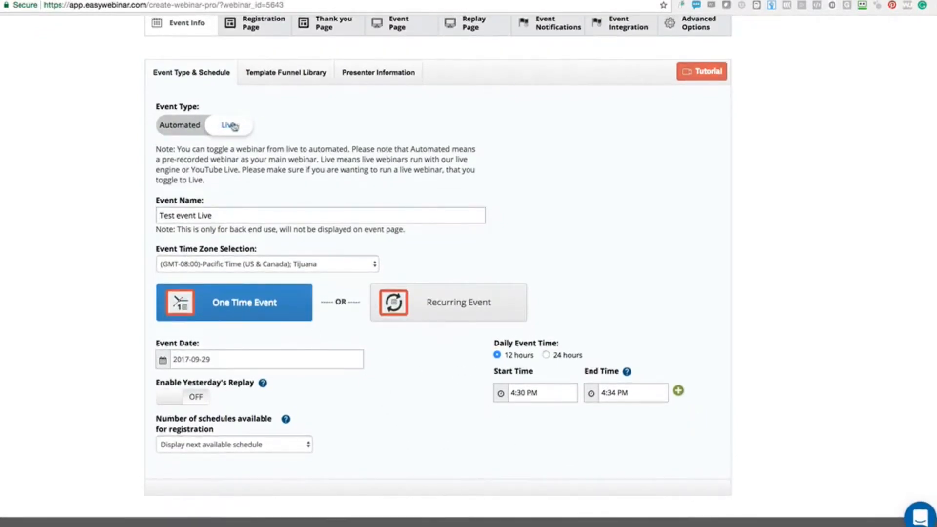
{"action": "left_click", "coordinate": [192, 128]}
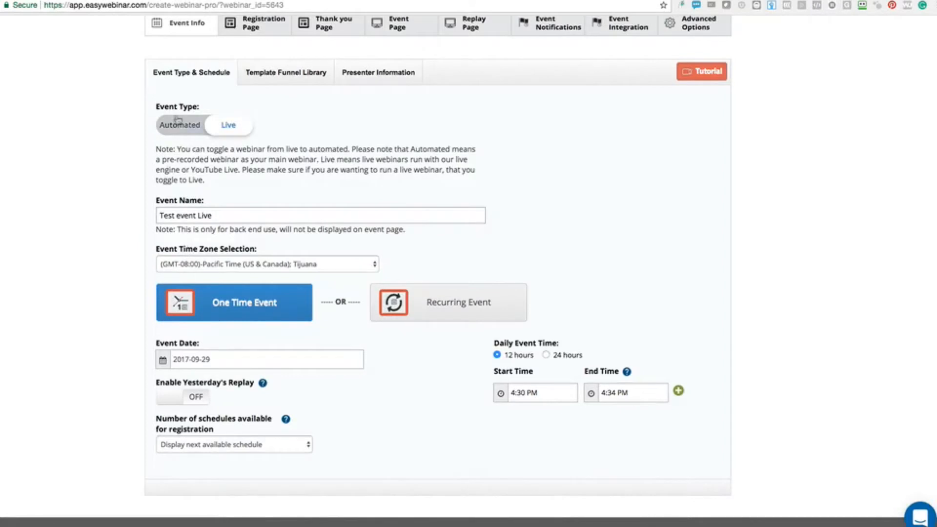
{"action": "left_click", "coordinate": [226, 128]}
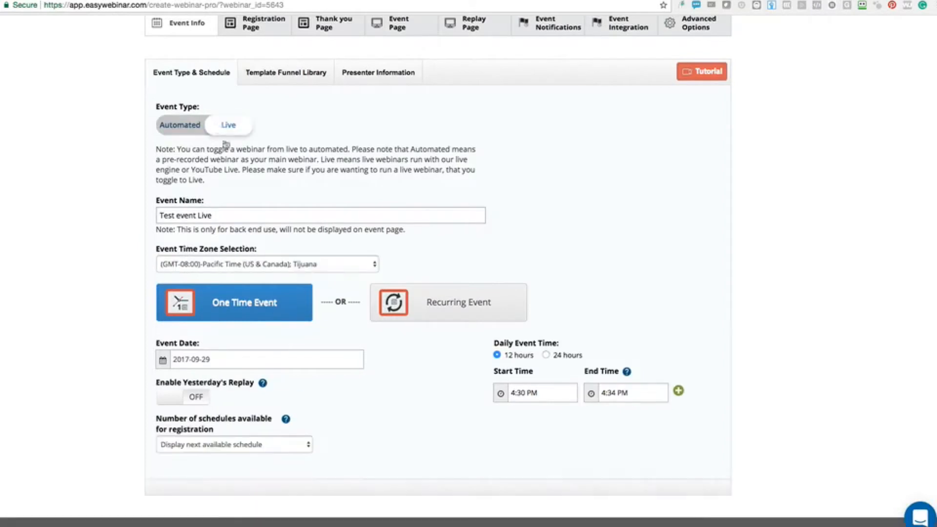
Set the single session's start time to 4:35 PM
{"action": "left_click", "coordinate": [529, 396]}
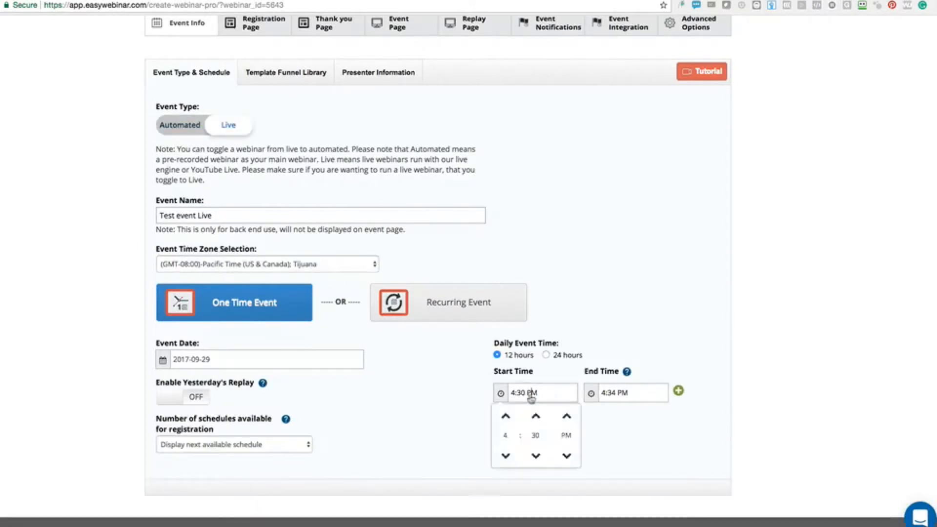
{"action": "left_click", "coordinate": [678, 391]}
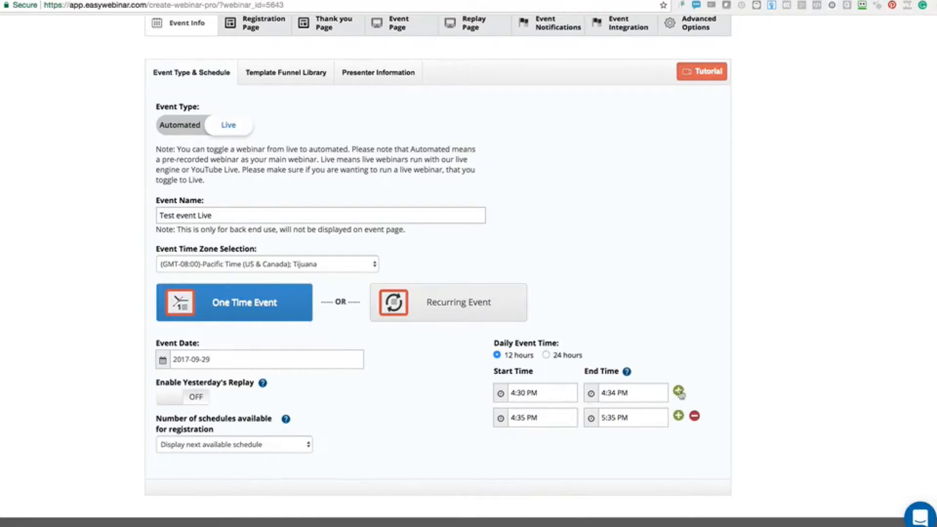
{"action": "left_click", "coordinate": [695, 416]}
{"action": "left_click", "coordinate": [544, 397]}
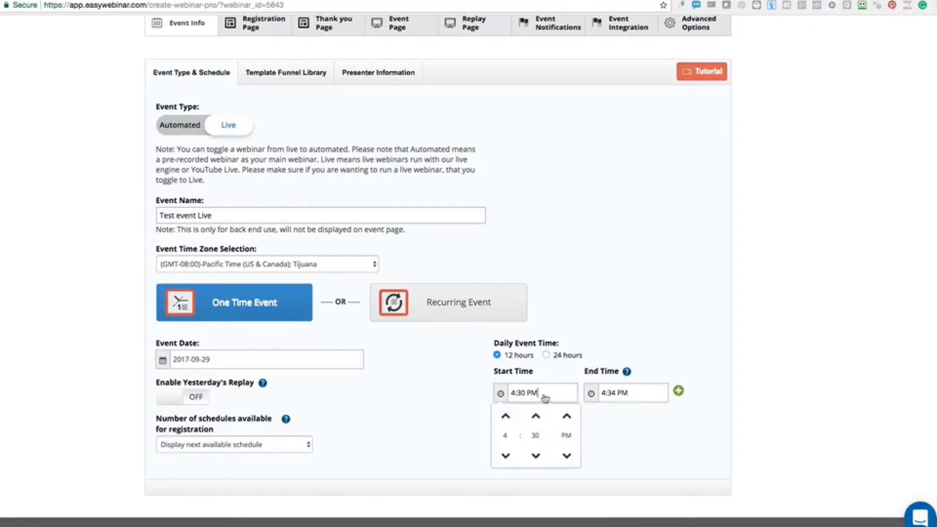
{"action": "left_click", "coordinate": [536, 455]}
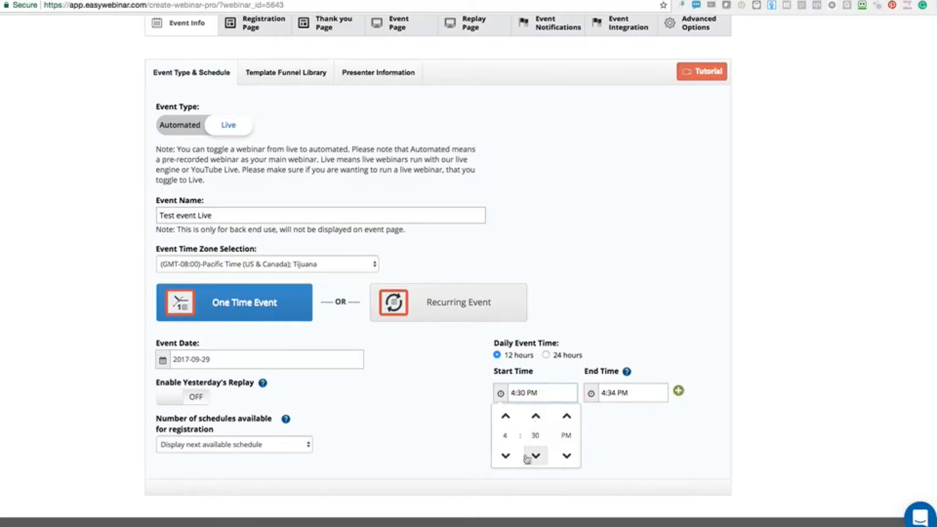
{"action": "left_click", "coordinate": [524, 396]}
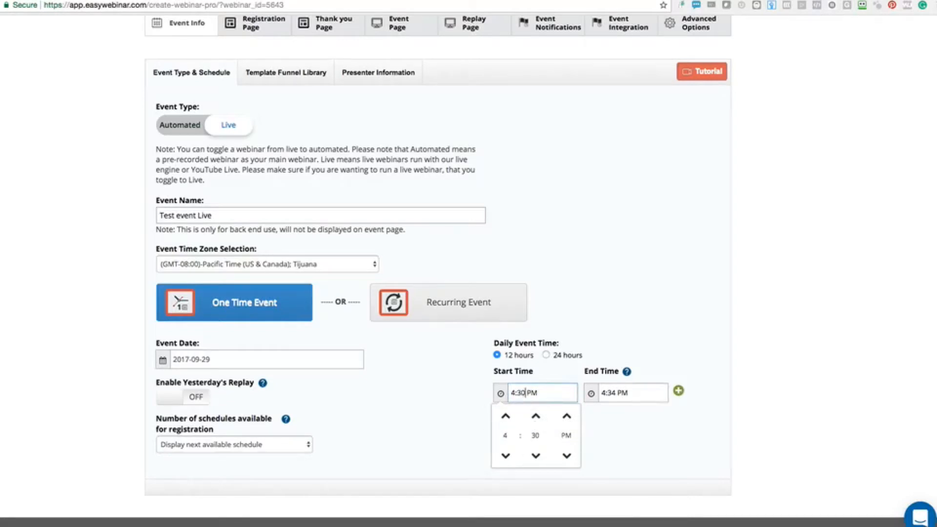
Set the end time to 5:00 PM and Save & Publish the event
{"action": "left_click", "coordinate": [457, 398]}
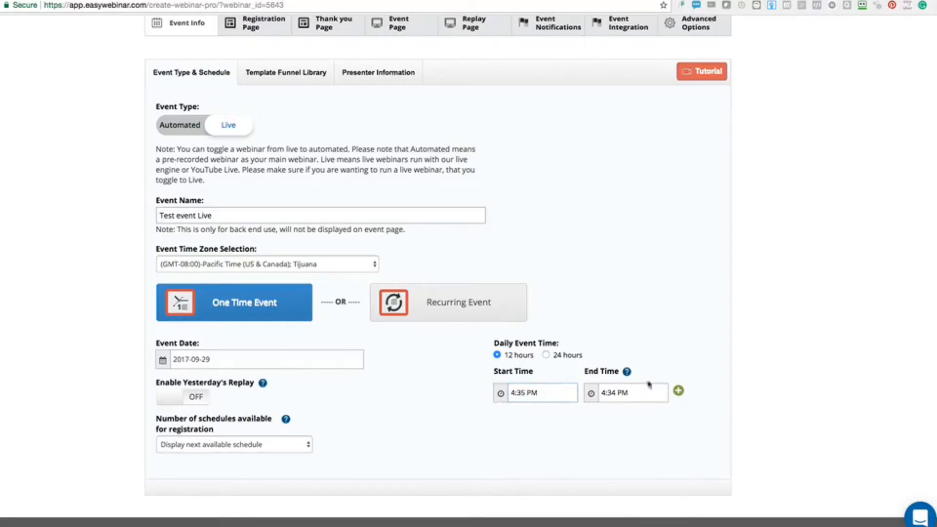
{"action": "left_click", "coordinate": [616, 393]}
{"action": "left_click", "coordinate": [622, 419]}
{"action": "left_click", "coordinate": [629, 353]}
{"action": "scroll", "coordinate": [266, 264], "scroll_direction": "up", "scroll_amount": 3}
{"action": "left_click", "coordinate": [697, 59]}
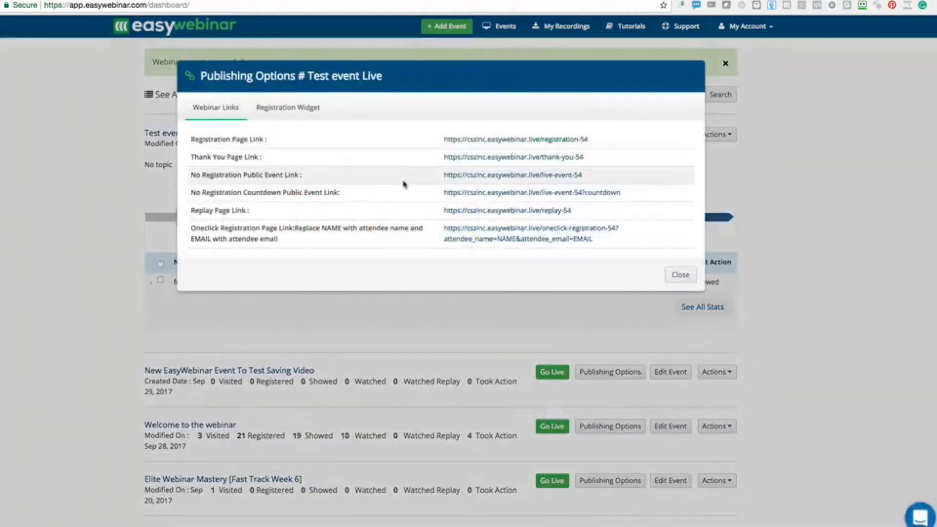
Close the webinar links and go live on Test event Live through YouTube Live
{"action": "left_click", "coordinate": [687, 276]}
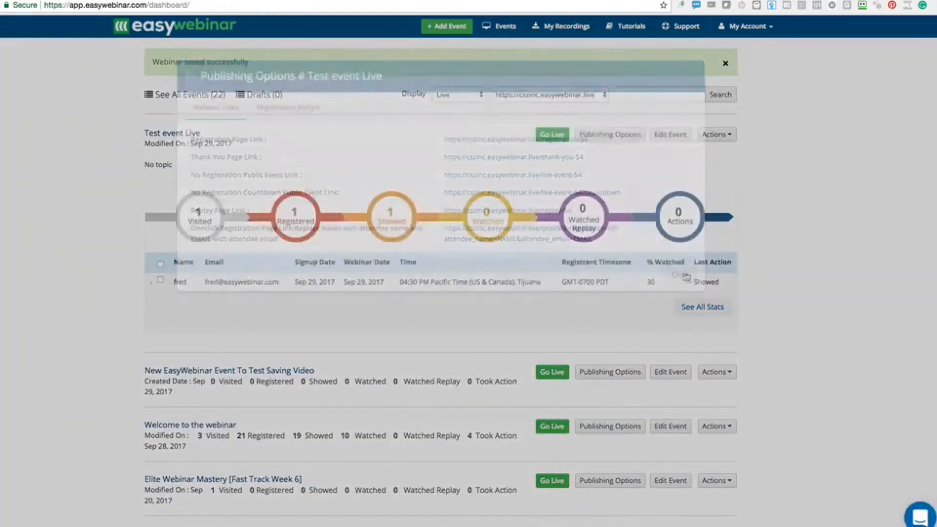
{"action": "left_click", "coordinate": [552, 136]}
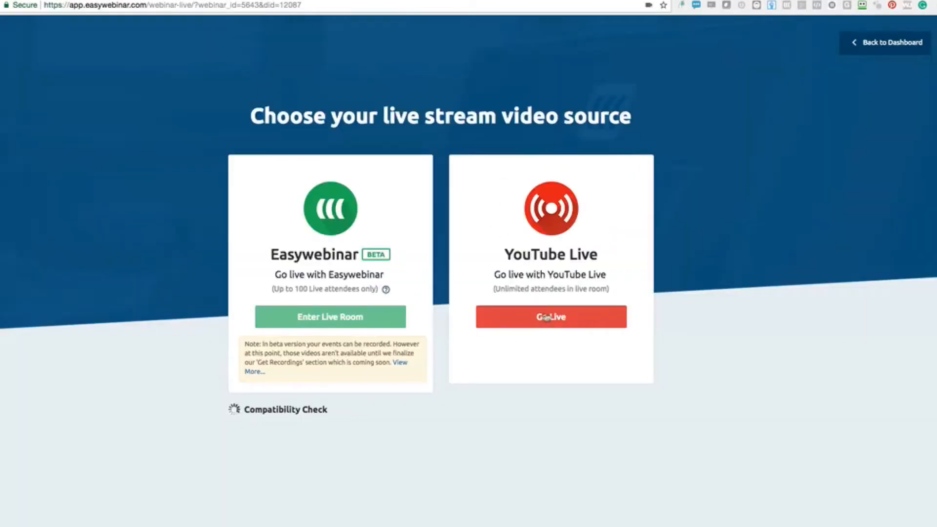
{"action": "left_click", "coordinate": [547, 318]}
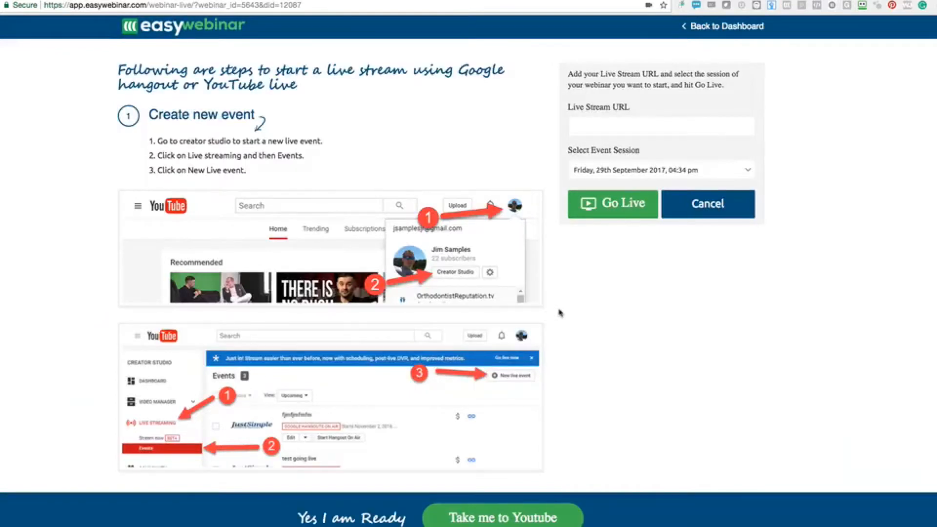
{"action": "left_click", "coordinate": [487, 520]}
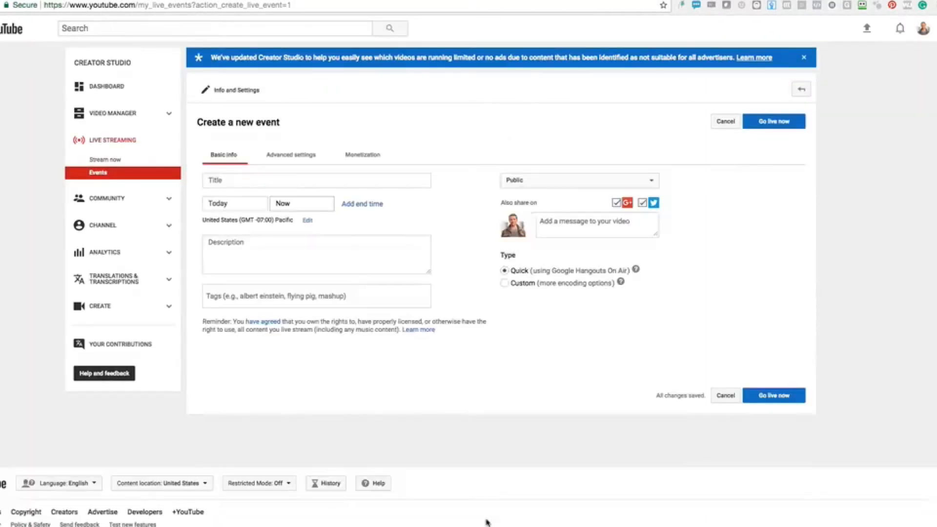
Create an unlisted live event titled 'Test event' and launch its Hangout On Air with Go live now
{"action": "left_click", "coordinate": [564, 185]}
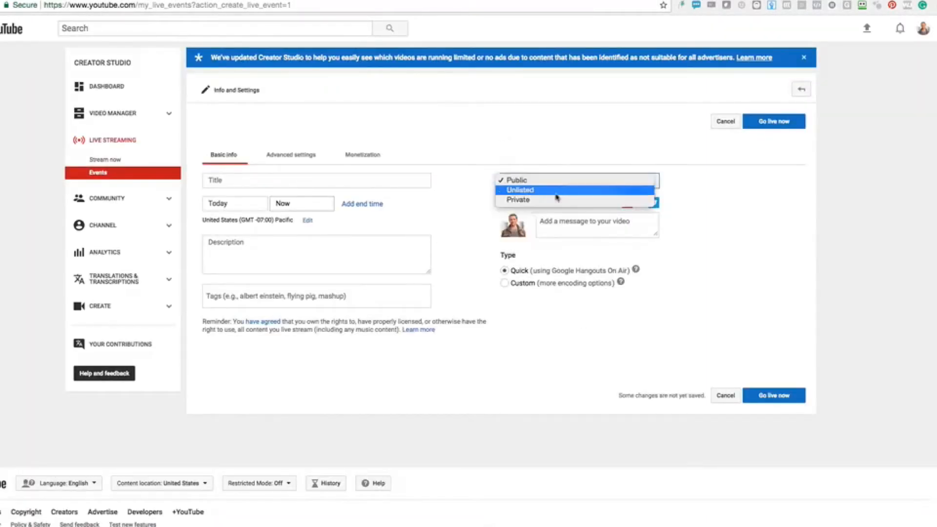
{"action": "left_click", "coordinate": [555, 193]}
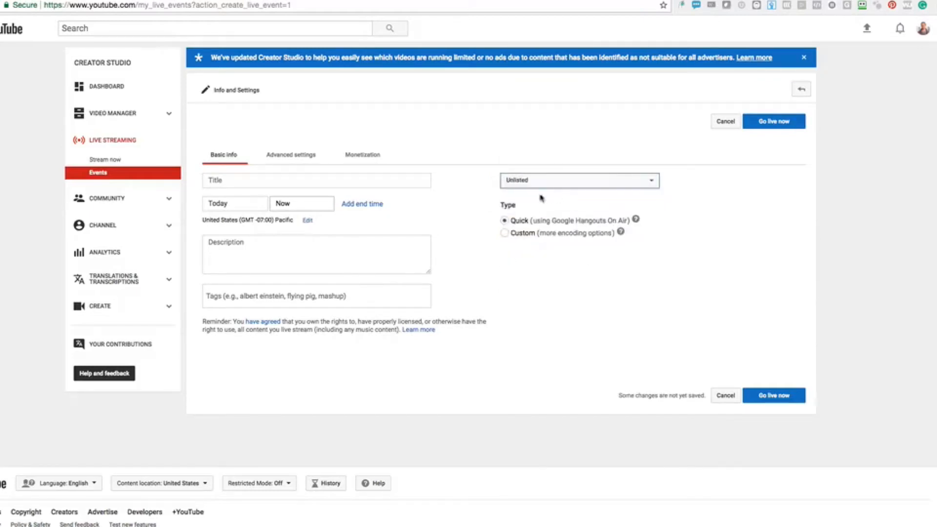
{"action": "left_click", "coordinate": [354, 182]}
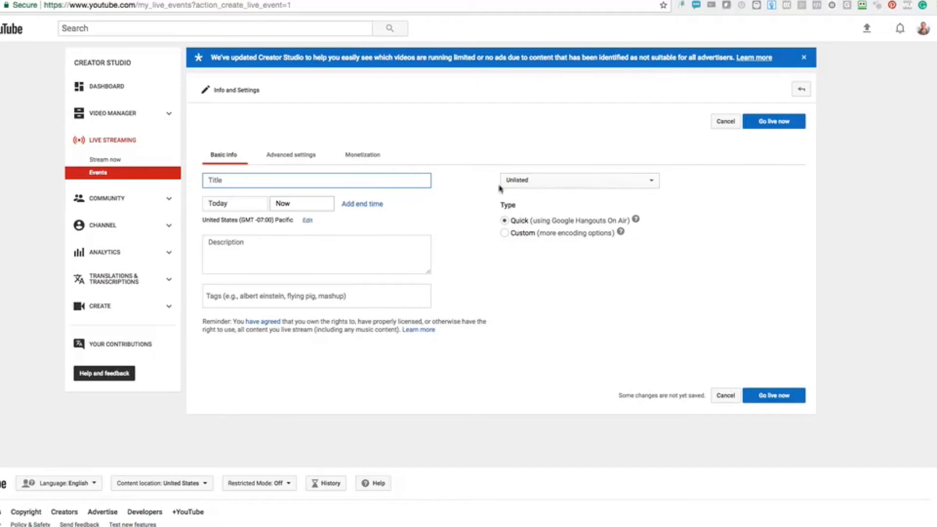
{"action": "type", "text": "Test event"}
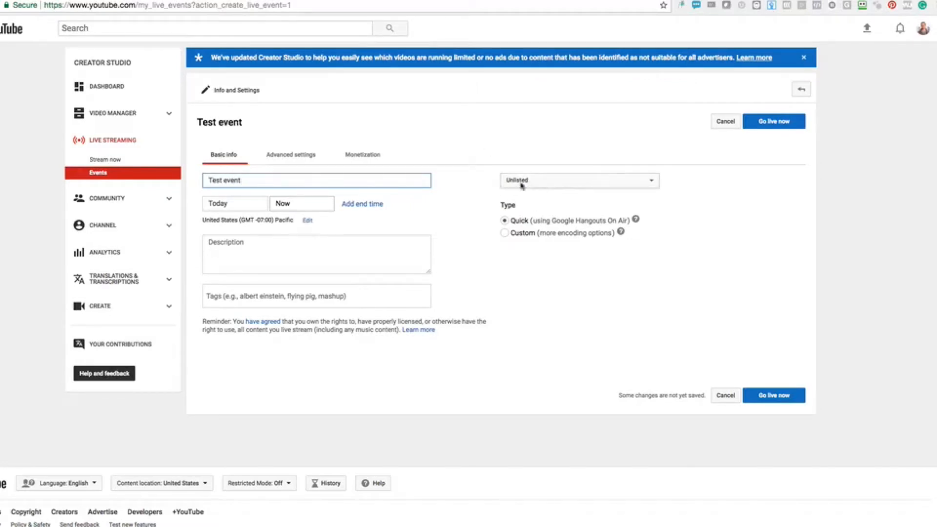
{"action": "left_click", "coordinate": [777, 128]}
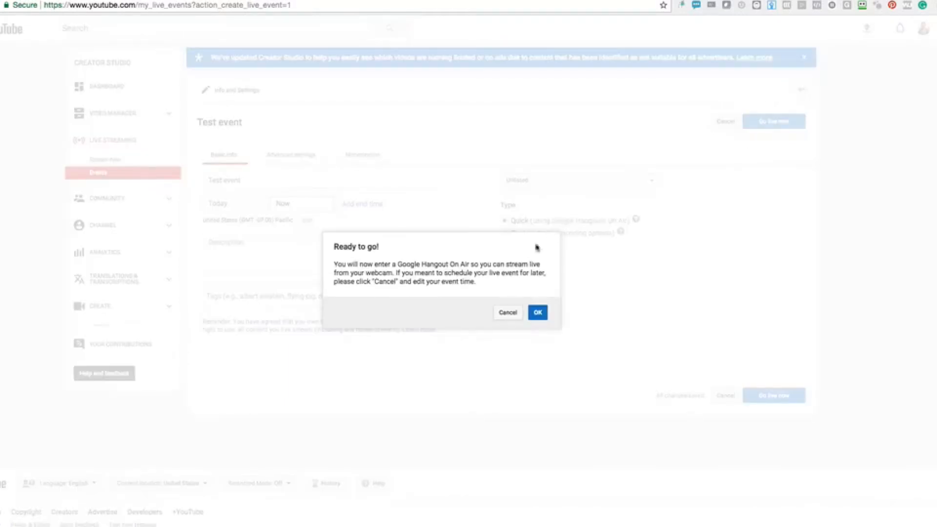
{"action": "left_click", "coordinate": [538, 312]}
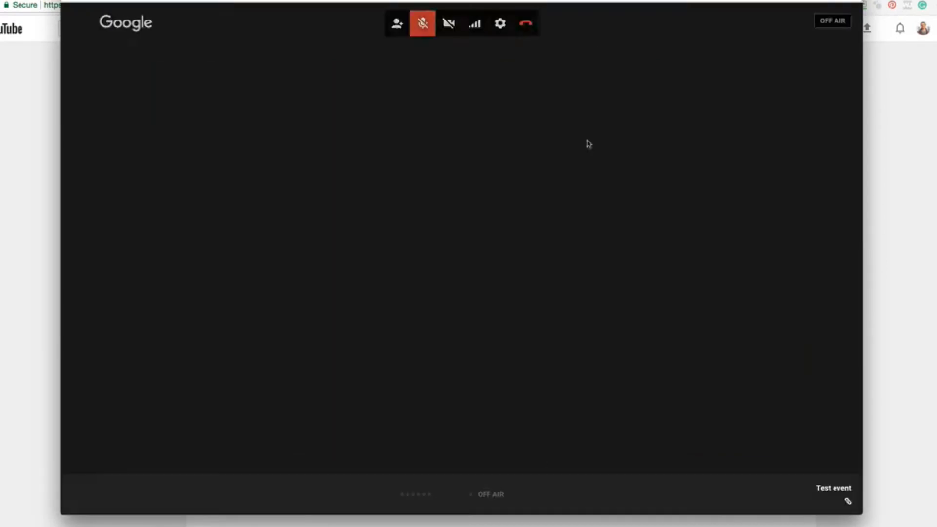
Set the hangout camera to HD Pro Webcam C920 and the microphone to Scarlett 2i2 USB
{"action": "left_click", "coordinate": [443, 23]}
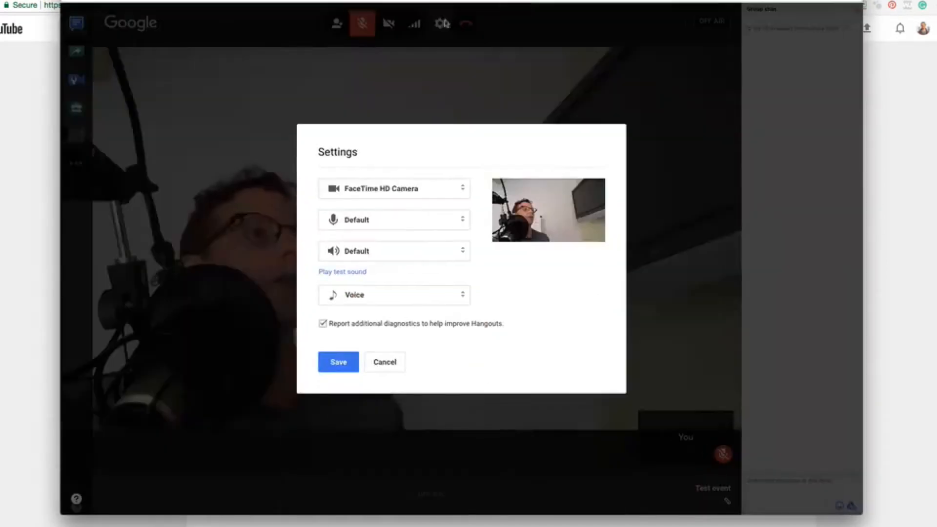
{"action": "left_click", "coordinate": [368, 188]}
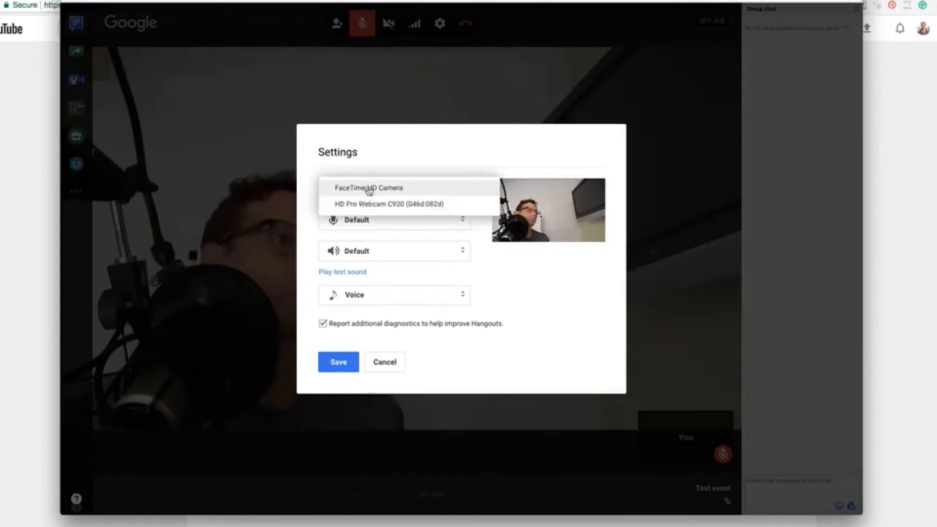
{"action": "left_click", "coordinate": [369, 203]}
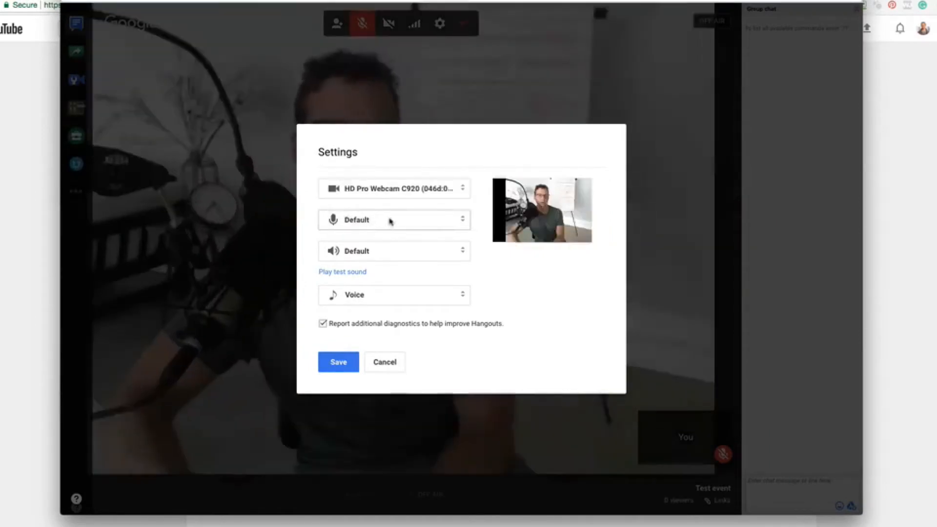
{"action": "left_click", "coordinate": [391, 221]}
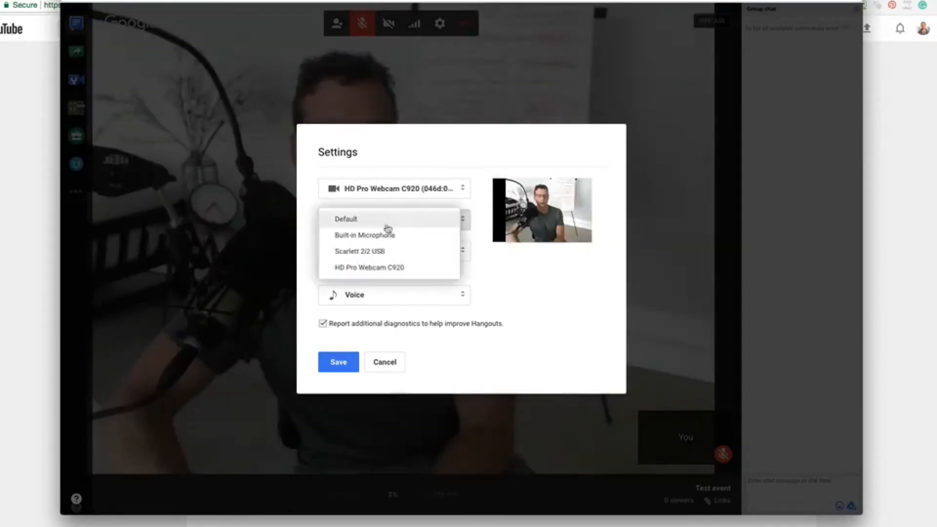
{"action": "left_click", "coordinate": [377, 251]}
{"action": "left_click", "coordinate": [342, 360]}
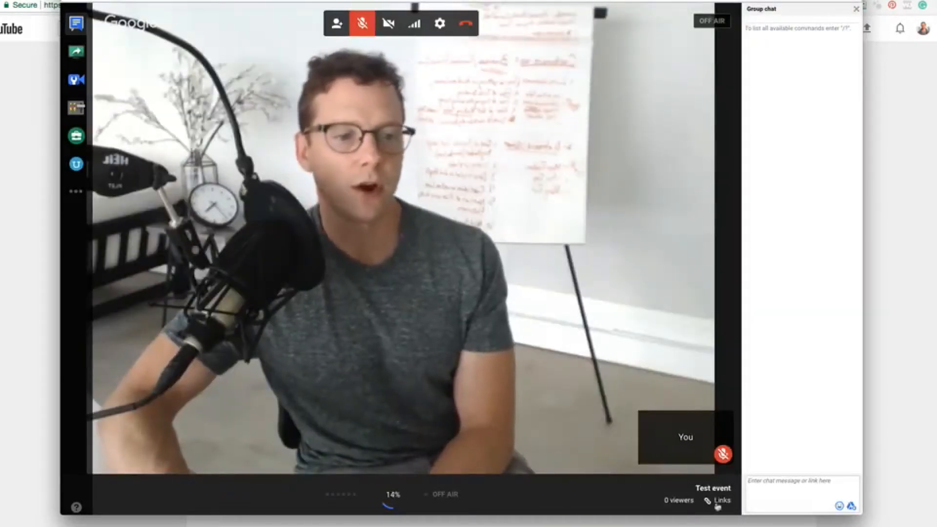
Copy the broadcast's YouTube page URL, then return to the Creator Studio events page
{"action": "left_click", "coordinate": [719, 500]}
{"action": "left_click", "coordinate": [710, 460]}
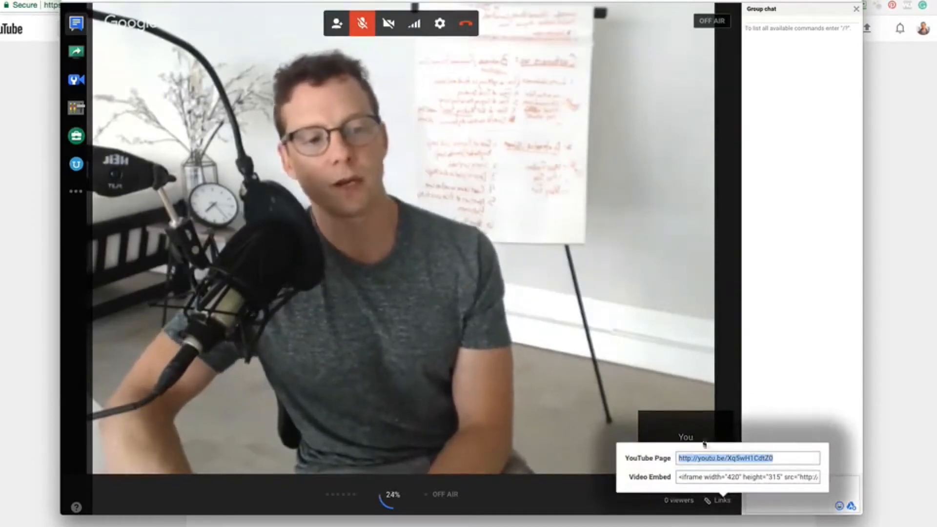
{"action": "left_click", "coordinate": [13, 158]}
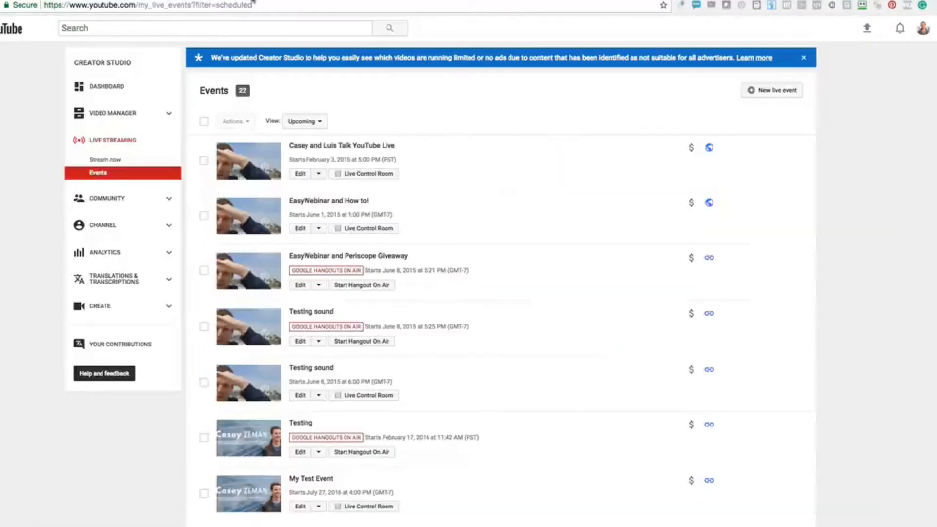
Paste the YouTube link as the Live Stream URL and go live in the 29 September session room
{"action": "left_click", "coordinate": [259, 0]}
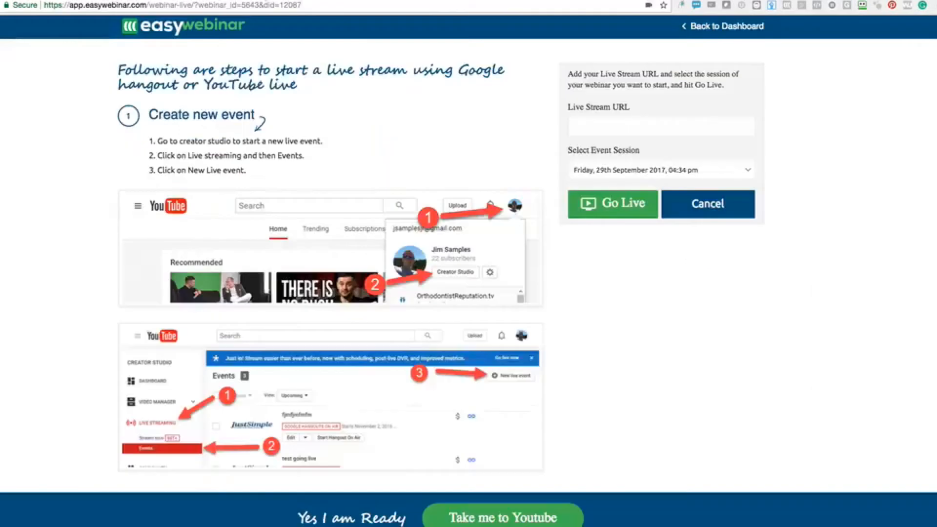
{"action": "left_click", "coordinate": [616, 133]}
{"action": "type", "text": "http://youtu.be/XqSwH1CdtZ0"}
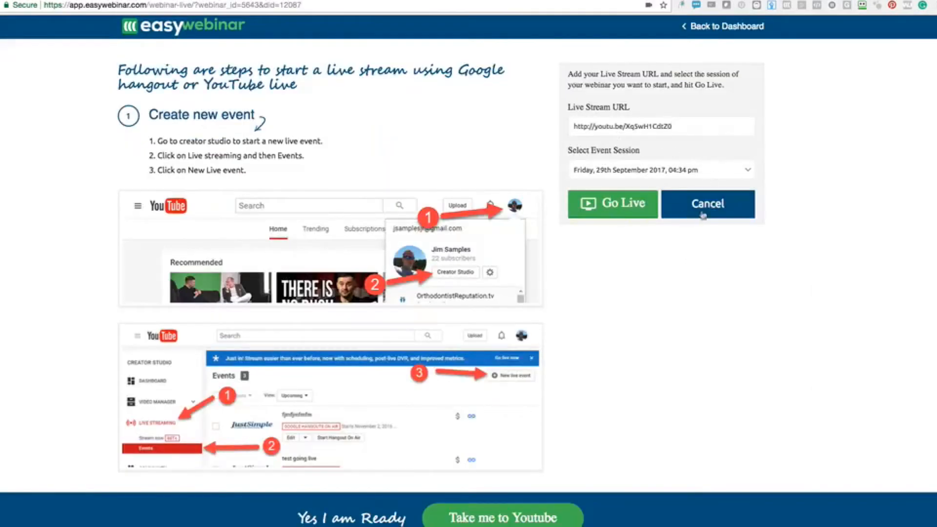
{"action": "left_click", "coordinate": [611, 202]}
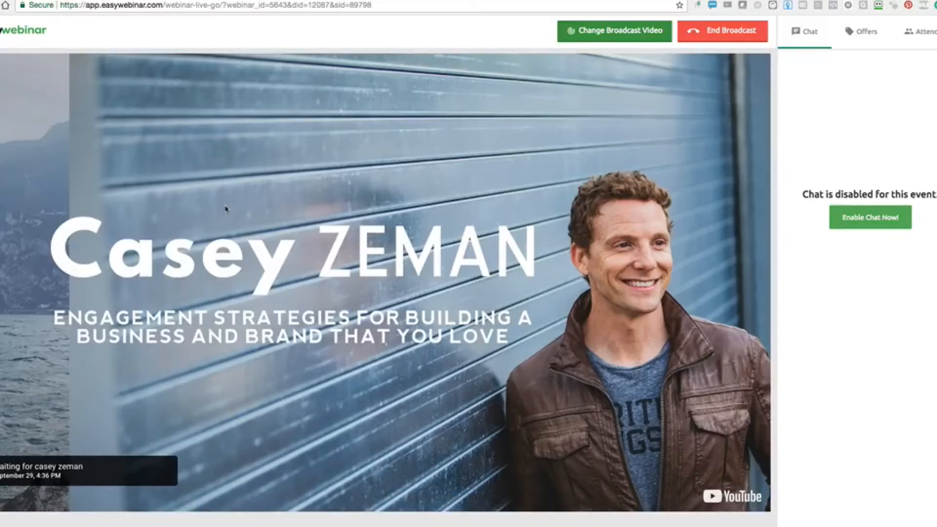
{"action": "left_click_drag", "start_coordinate": [436, 1], "coordinate": [223, 222]}
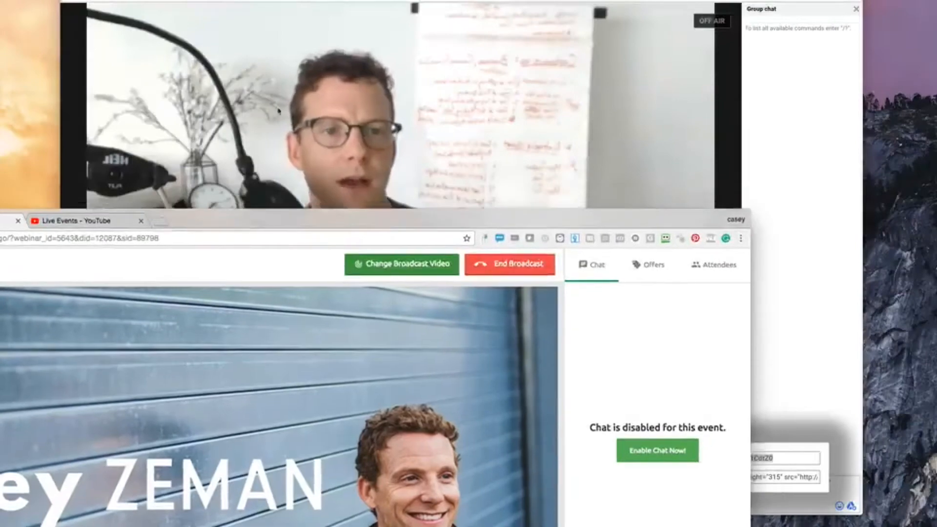
Start the Hangouts On Air broadcast to YouTube, then bring the EasyWebinar live room back to full view
{"action": "left_click", "coordinate": [293, 168]}
{"action": "left_click", "coordinate": [397, 501]}
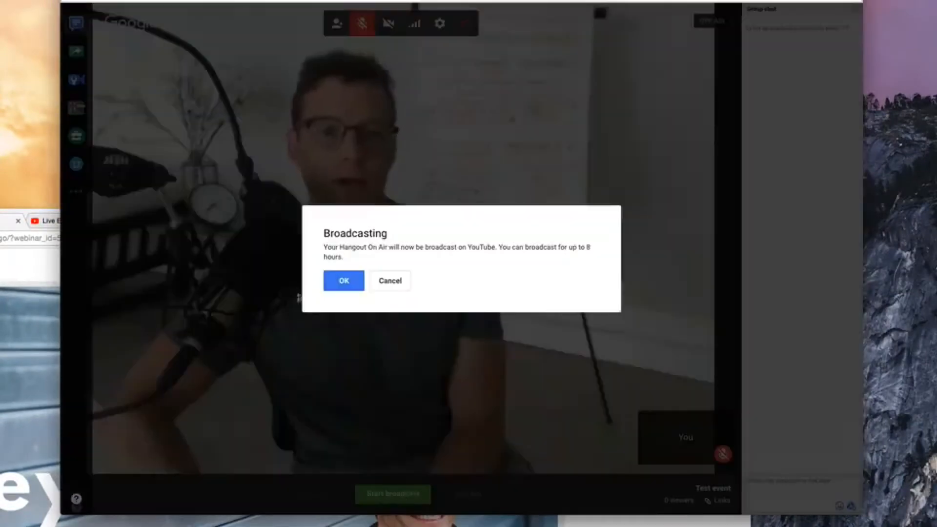
{"action": "key", "text": "Return"}
{"action": "left_click", "coordinate": [36, 273]}
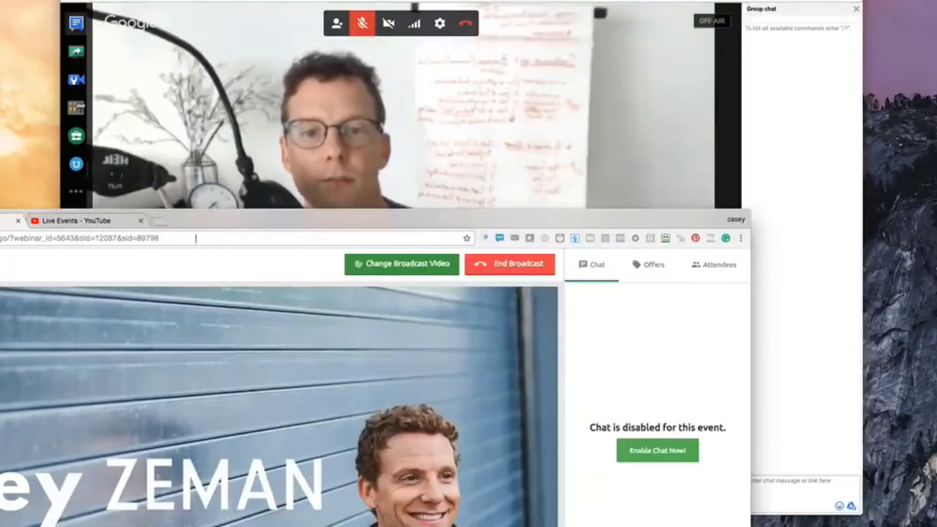
{"action": "left_click_drag", "start_coordinate": [230, 223], "coordinate": [478, 0]}
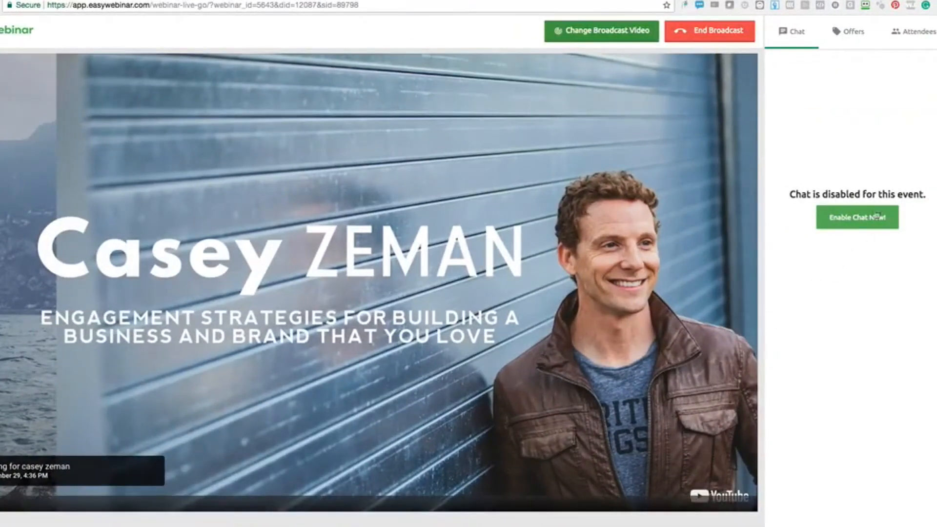
Enable chat for the live event and switch the side panel to Offers
{"action": "left_click", "coordinate": [861, 222]}
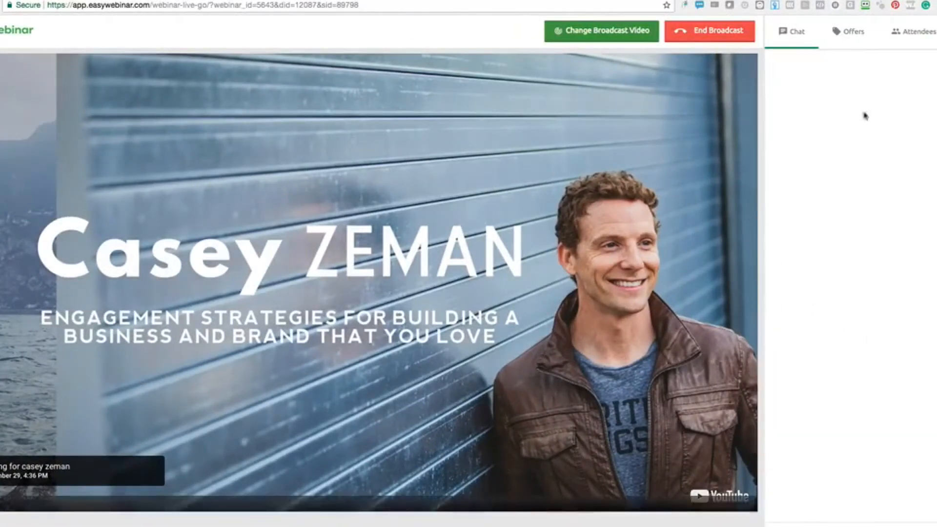
{"action": "left_click", "coordinate": [850, 31]}
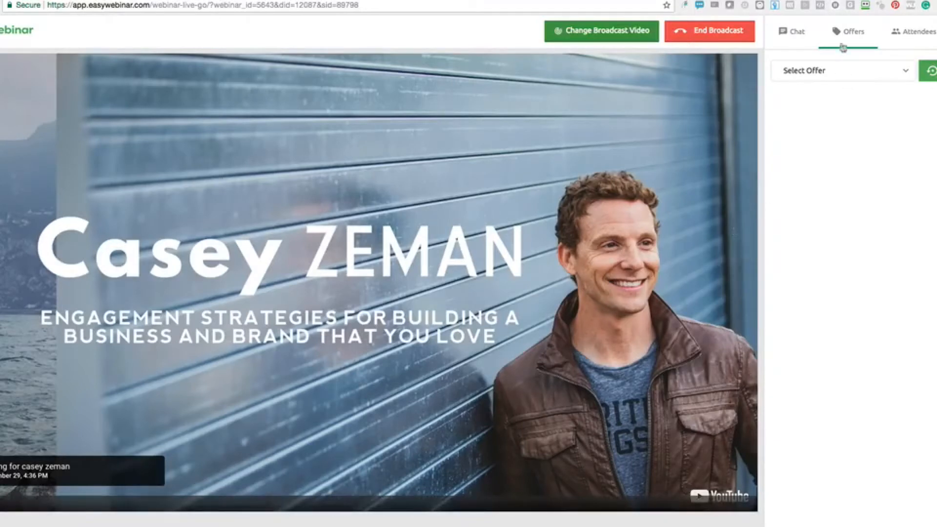
{"action": "left_click", "coordinate": [796, 34]}
{"action": "left_click", "coordinate": [849, 32]}
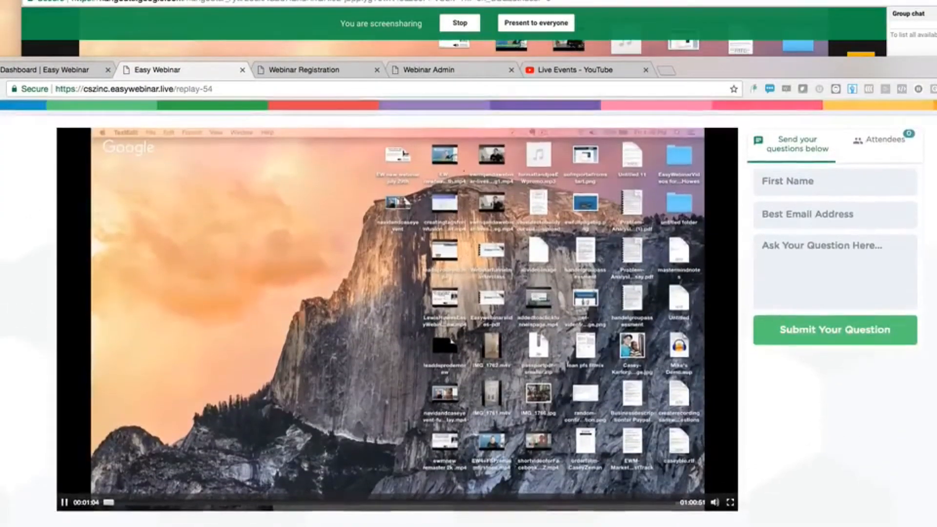
Open the Cameraman app in the hangout, then move the hangout down to reveal the replay page
{"action": "left_click", "coordinate": [329, 47]}
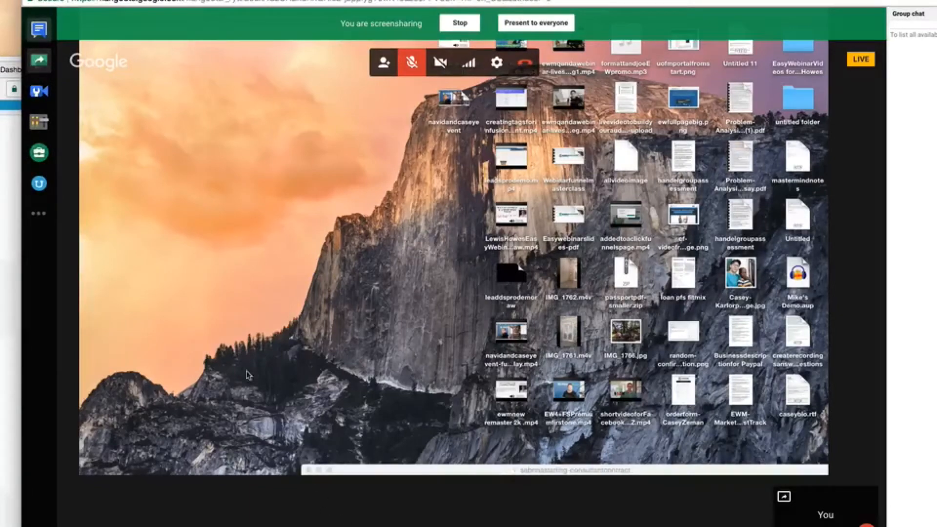
{"action": "mouse_move", "coordinate": [210, 1]}
{"action": "left_mouse_down"}
{"action": "mouse_move", "coordinate": [205, 277]}
{"action": "mouse_move", "coordinate": [207, 1]}
{"action": "left_mouse_up"}
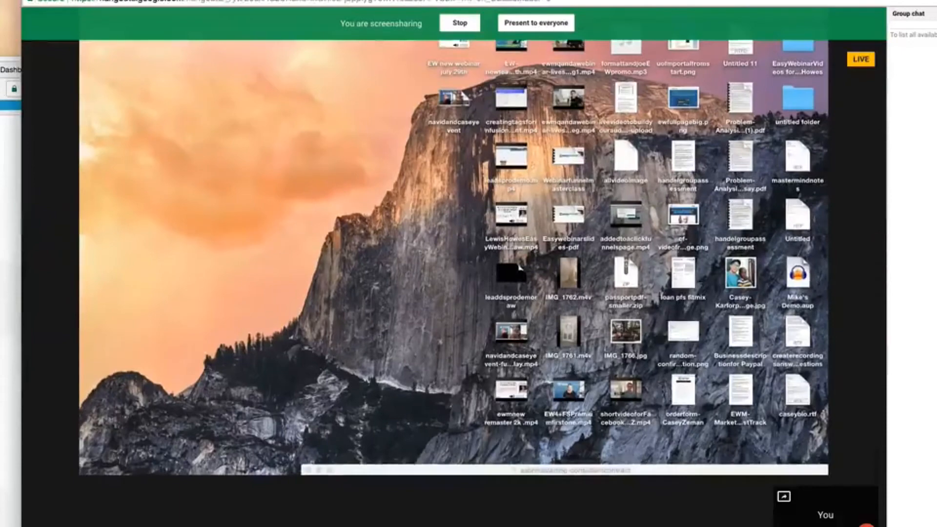
{"action": "left_click", "coordinate": [43, 89]}
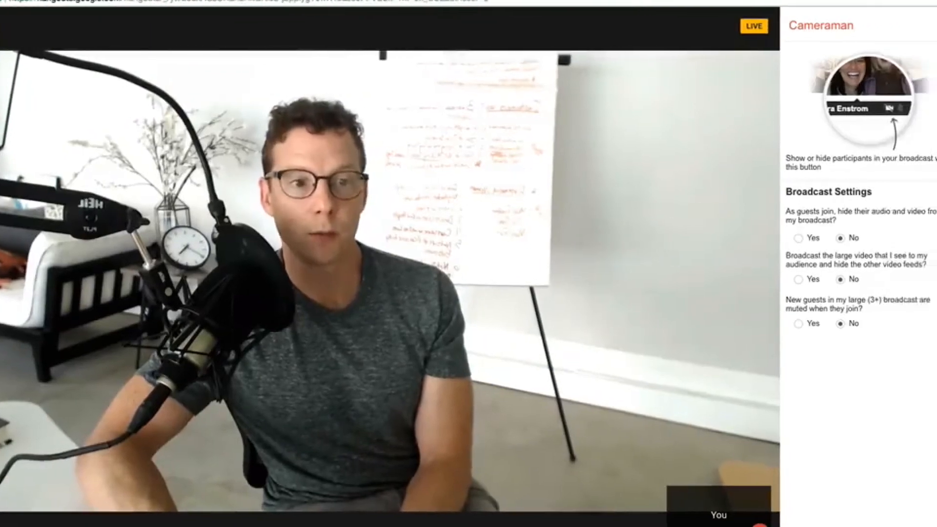
{"action": "left_click_drag", "start_coordinate": [135, 0], "coordinate": [149, 505]}
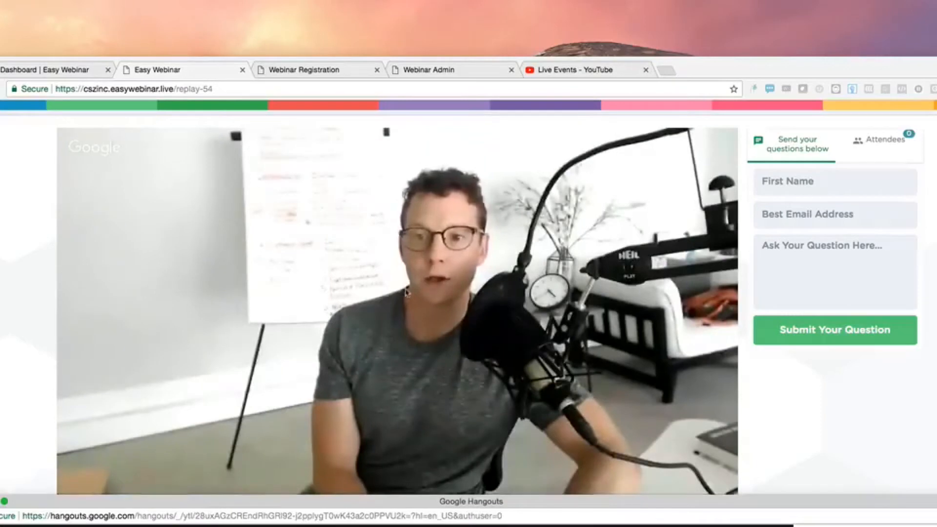
{"action": "scroll", "coordinate": [490, 291], "scroll_direction": "down", "scroll_amount": 2}
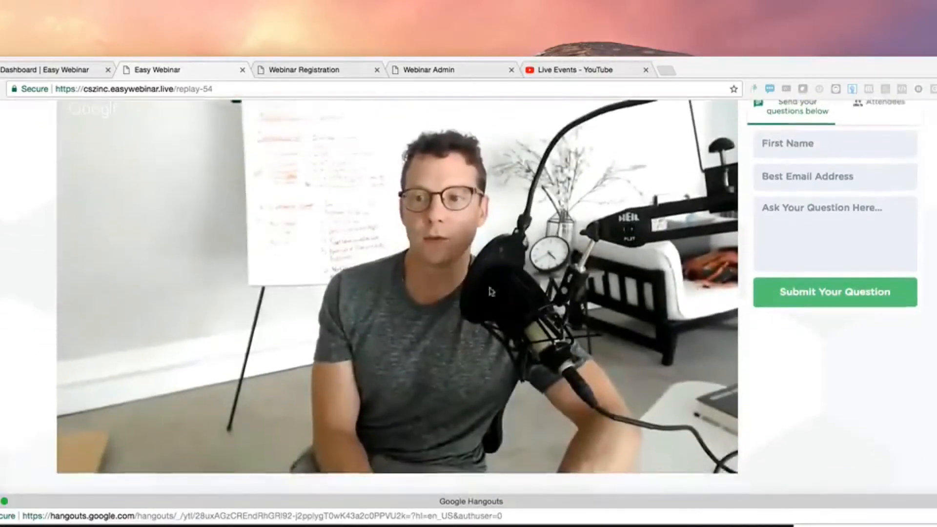
{"action": "scroll", "coordinate": [490, 291], "scroll_direction": "up", "scroll_amount": 2}
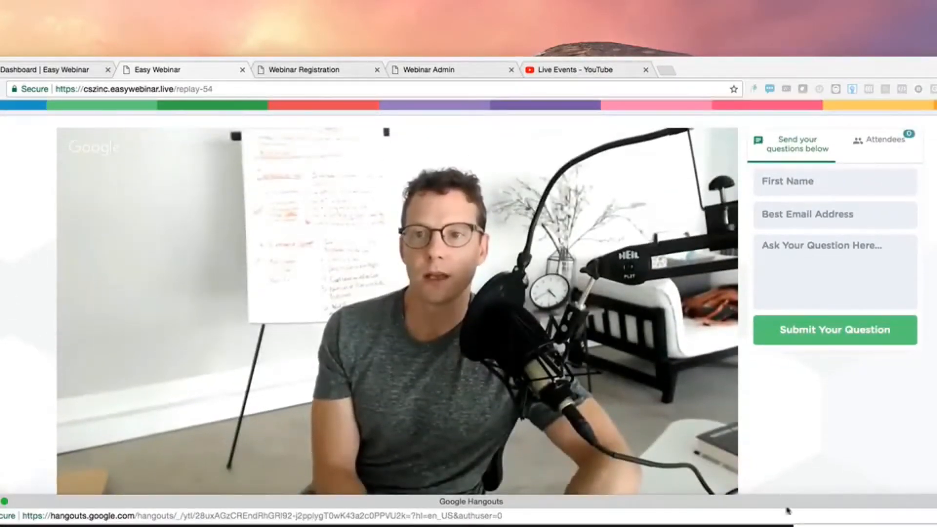
{"action": "left_click_drag", "start_coordinate": [786, 505], "coordinate": [836, 523]}
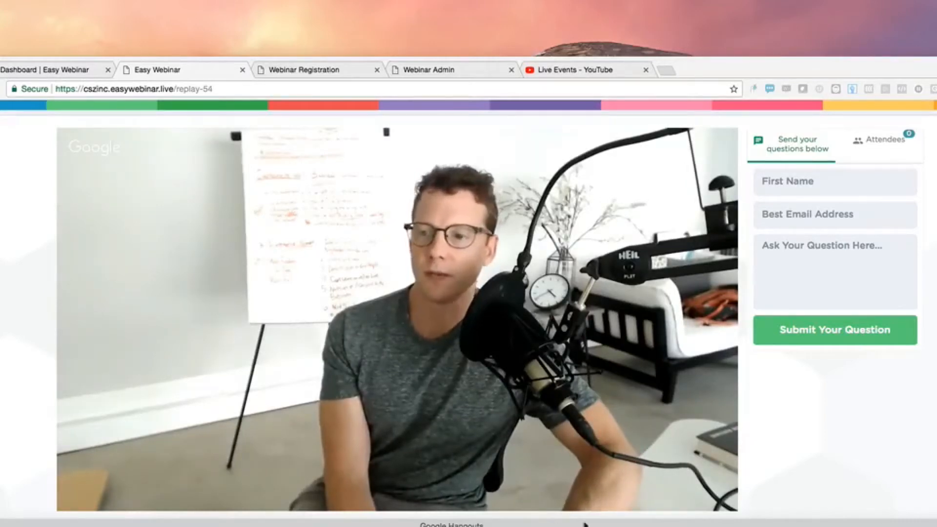
{"action": "left_click_drag", "start_coordinate": [586, 521], "coordinate": [566, 158]}
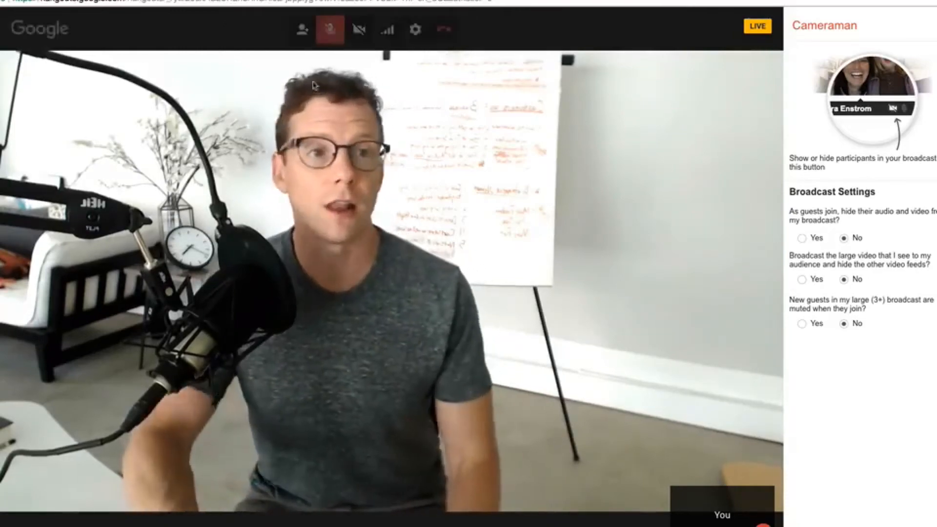
{"action": "left_click_drag", "start_coordinate": [114, 0], "coordinate": [108, 476]}
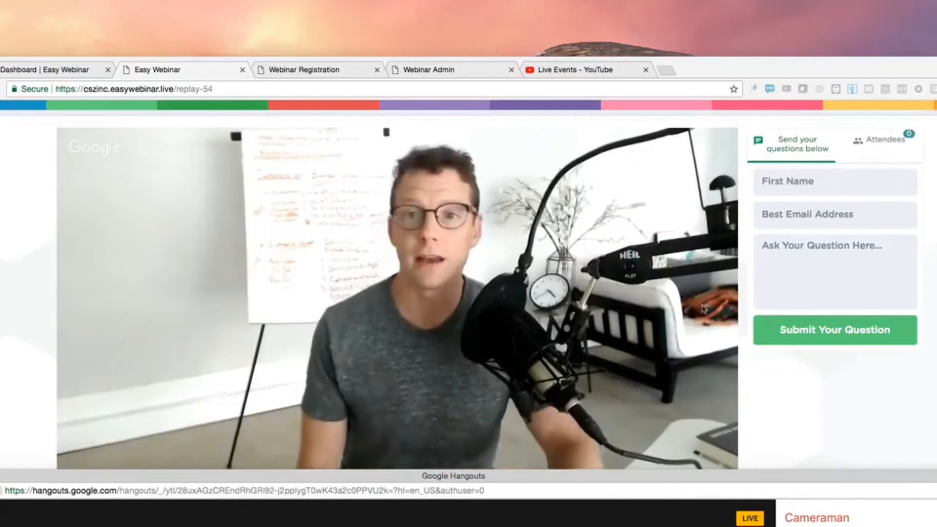
Close the publishing links overview and the extra Webinar Admin, YouTube and Registration tabs
{"action": "left_click", "coordinate": [53, 71]}
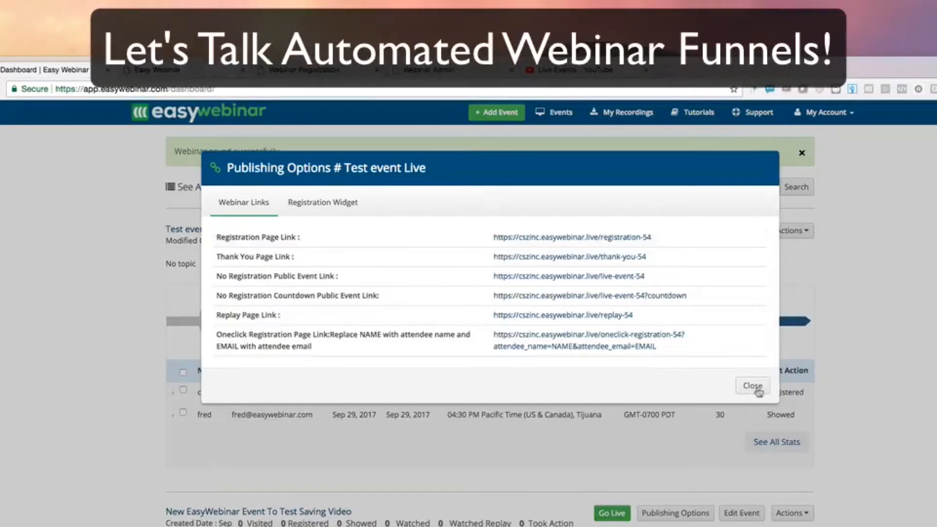
{"action": "left_click", "coordinate": [758, 389]}
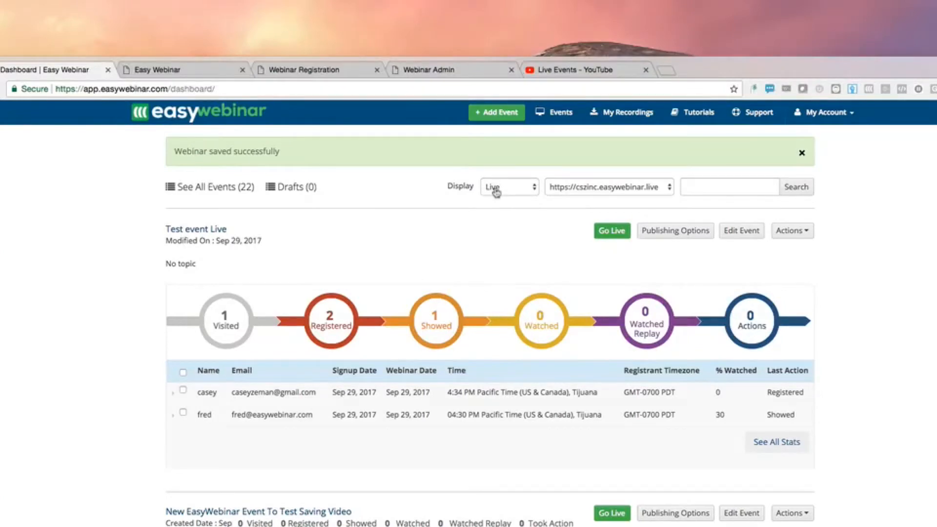
{"action": "left_click", "coordinate": [512, 71]}
{"action": "left_click", "coordinate": [511, 71]}
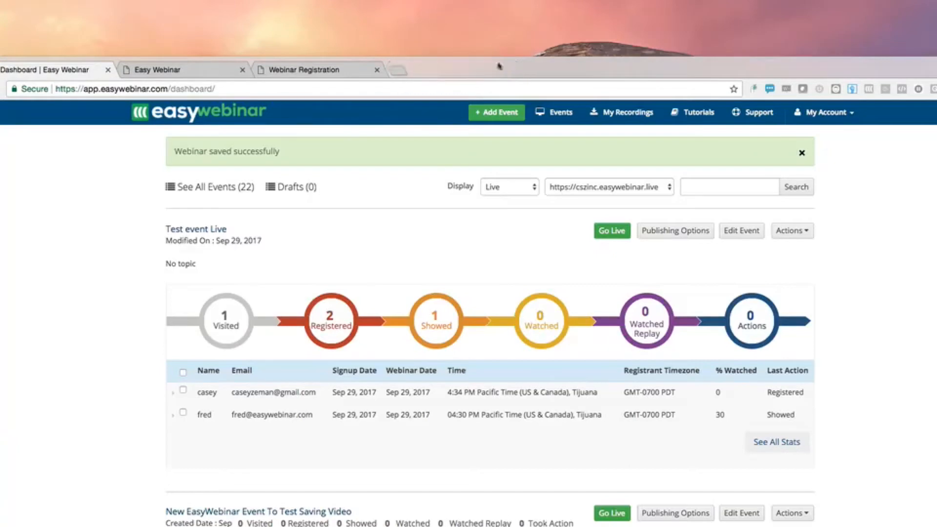
{"action": "left_click", "coordinate": [376, 71]}
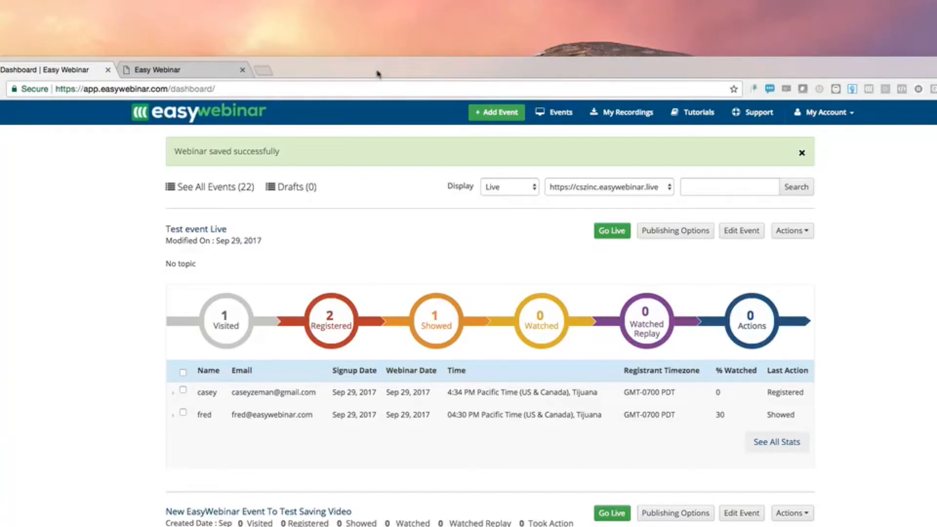
{"action": "left_click", "coordinate": [242, 71]}
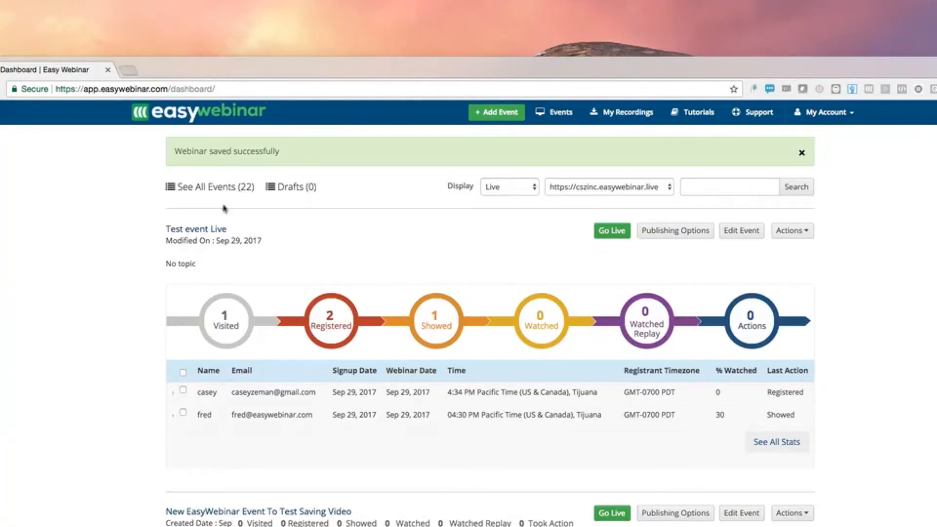
Switch the dashboard's event display from Live to Evergreen
{"action": "left_click", "coordinate": [504, 187]}
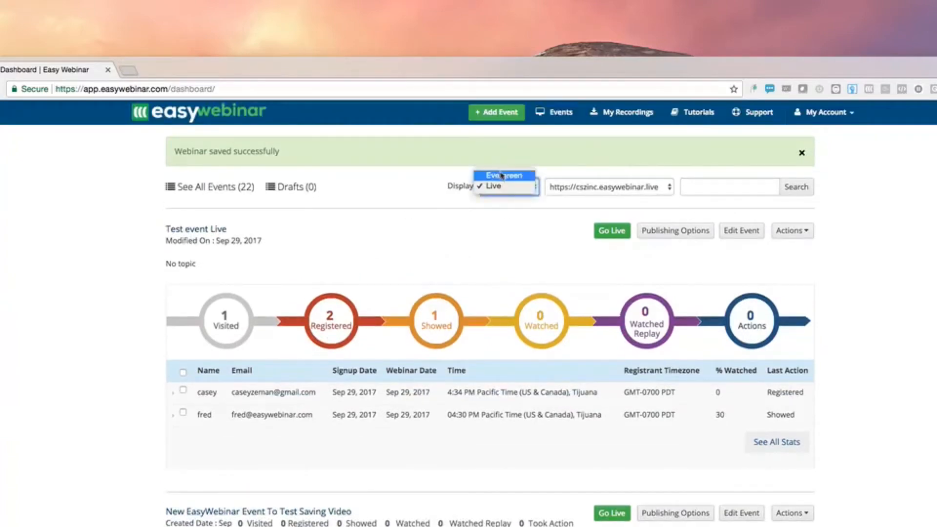
{"action": "left_click", "coordinate": [508, 245]}
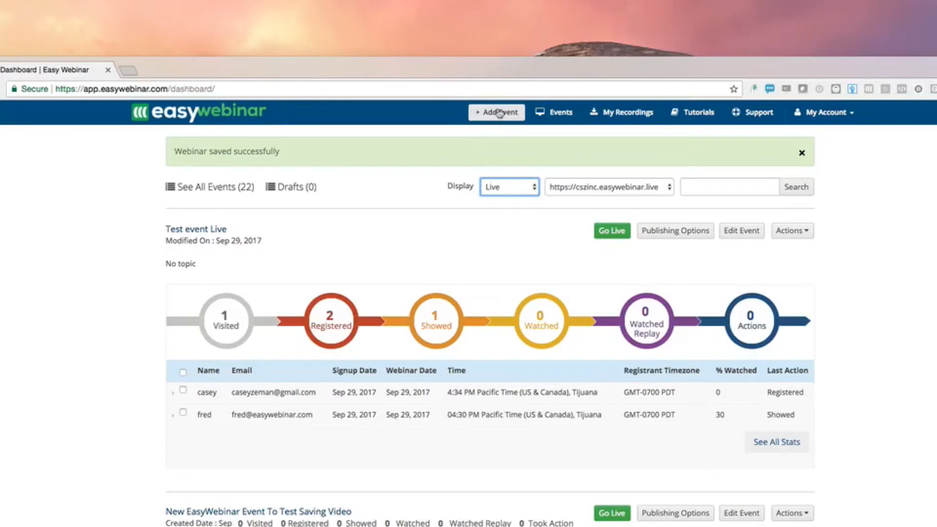
{"action": "left_click", "coordinate": [503, 190]}
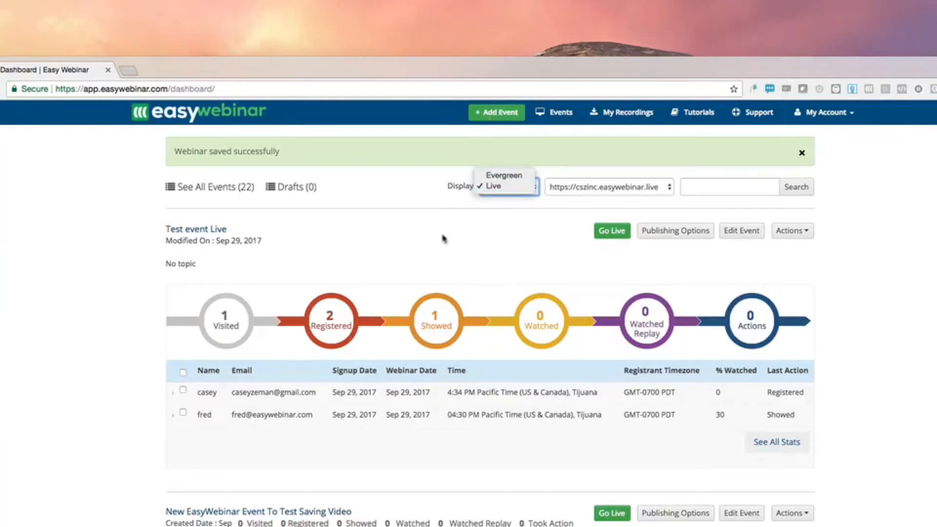
{"action": "left_click", "coordinate": [398, 246]}
{"action": "scroll", "coordinate": [399, 246], "scroll_direction": "down", "scroll_amount": 3}
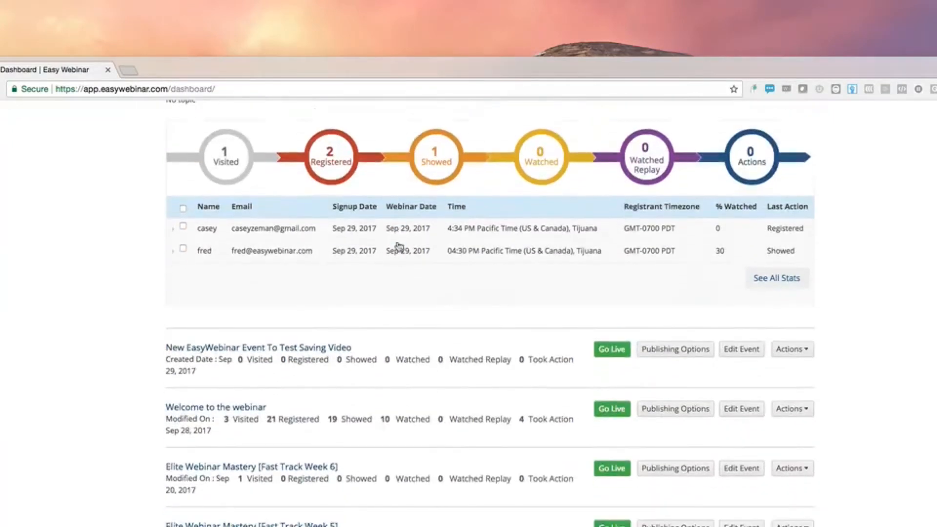
{"action": "scroll", "coordinate": [399, 245], "scroll_direction": "up", "scroll_amount": 3}
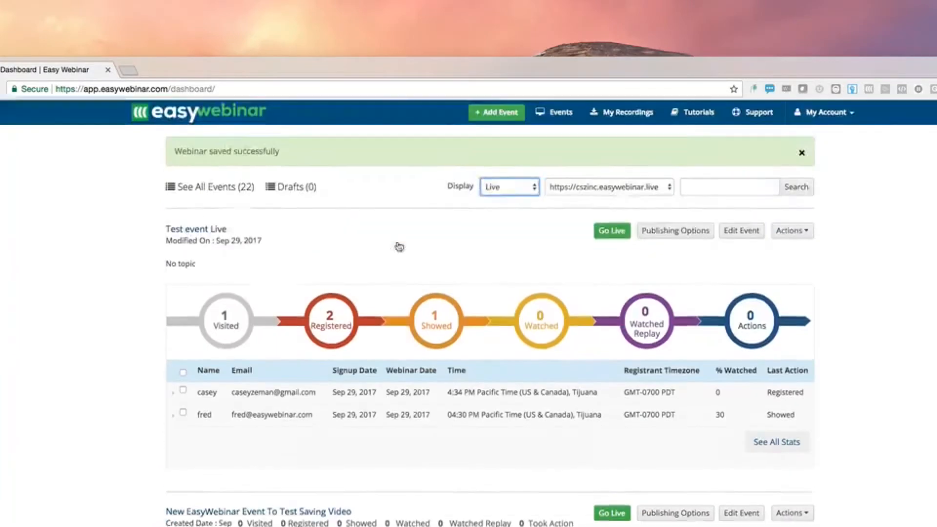
{"action": "left_click", "coordinate": [504, 186]}
{"action": "left_click", "coordinate": [505, 179]}
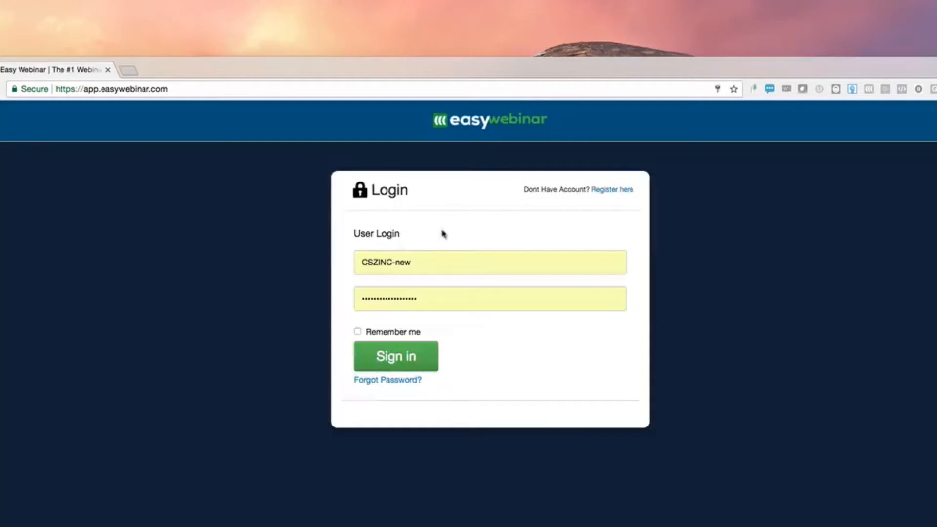
Sign in with the autofilled login, move the Hangouts window up, and dismiss the save-login bar
{"action": "left_click", "coordinate": [386, 367]}
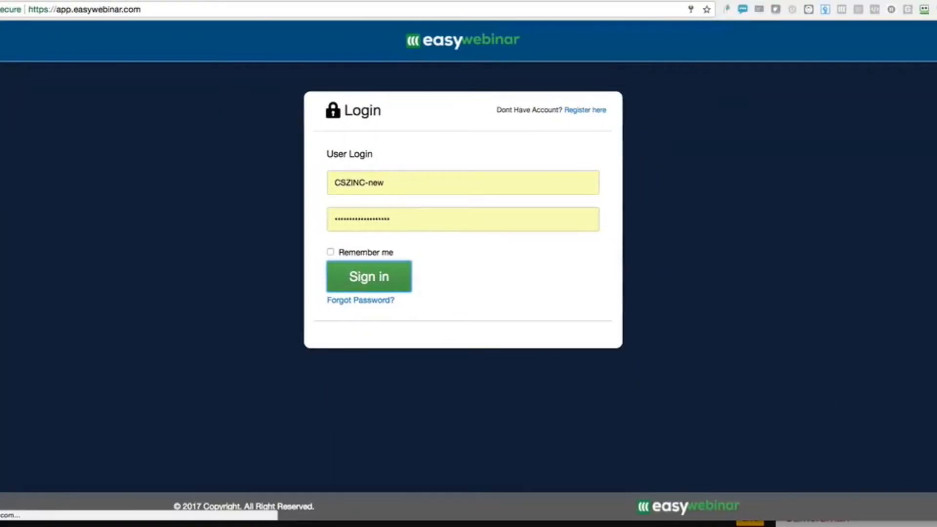
{"action": "left_click", "coordinate": [705, 524]}
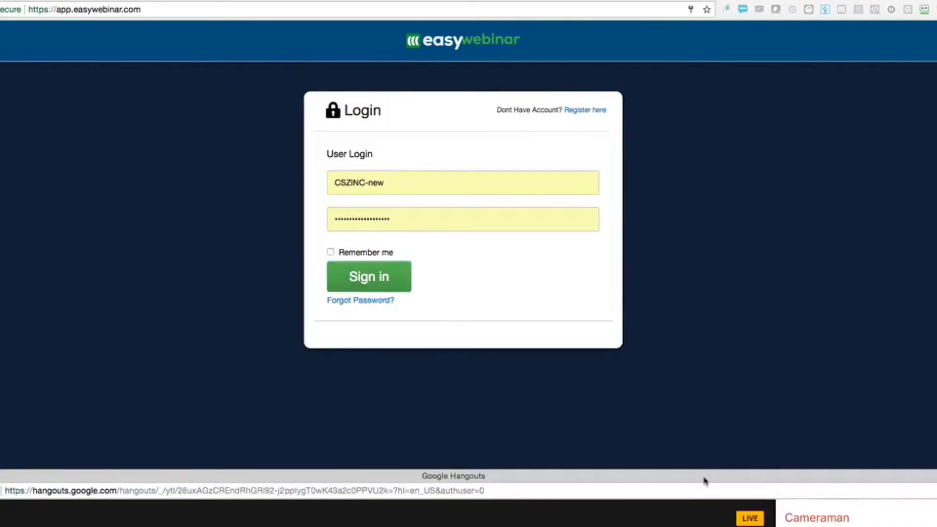
{"action": "left_click_drag", "start_coordinate": [704, 478], "coordinate": [733, 0]}
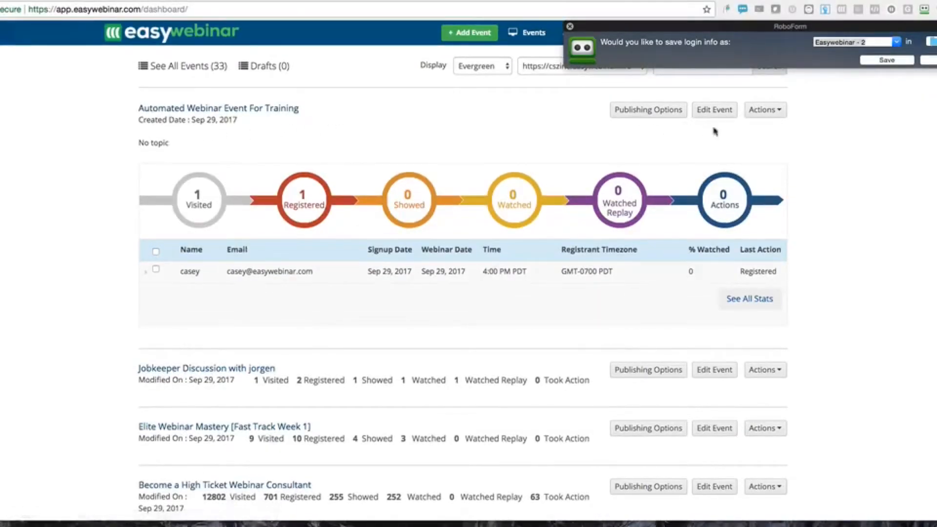
{"action": "left_click", "coordinate": [571, 26]}
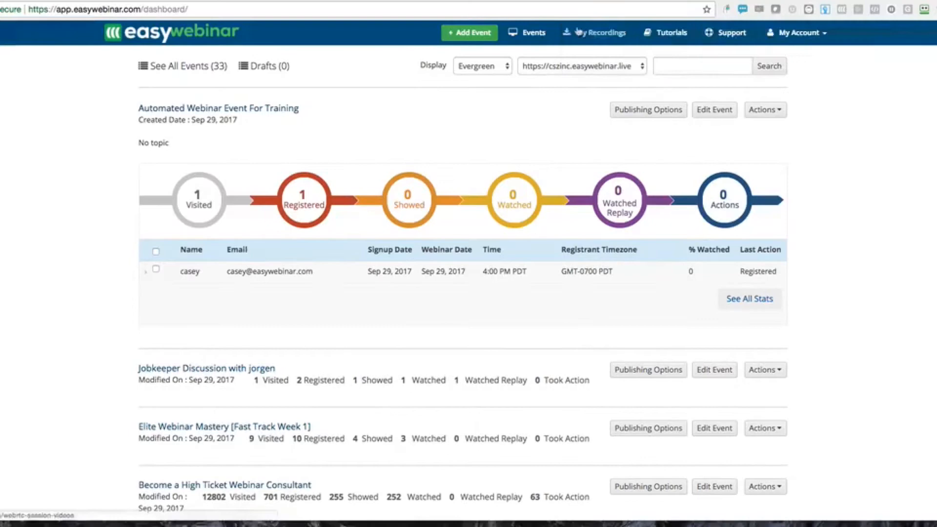
Edit 'Automated Webinar Event For Training' and keep its time zone as Attendee's Local Time zone
{"action": "left_click", "coordinate": [716, 111]}
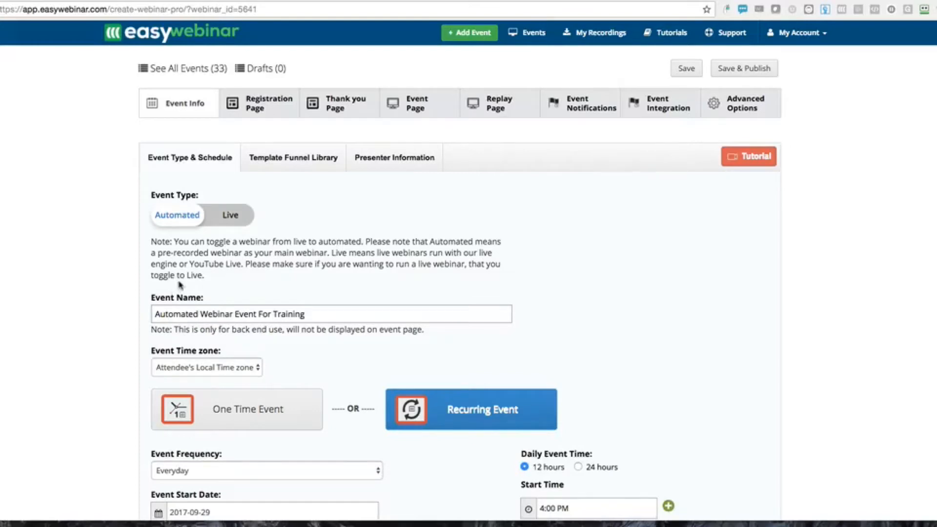
{"action": "scroll", "coordinate": [180, 284], "scroll_direction": "down", "scroll_amount": 1}
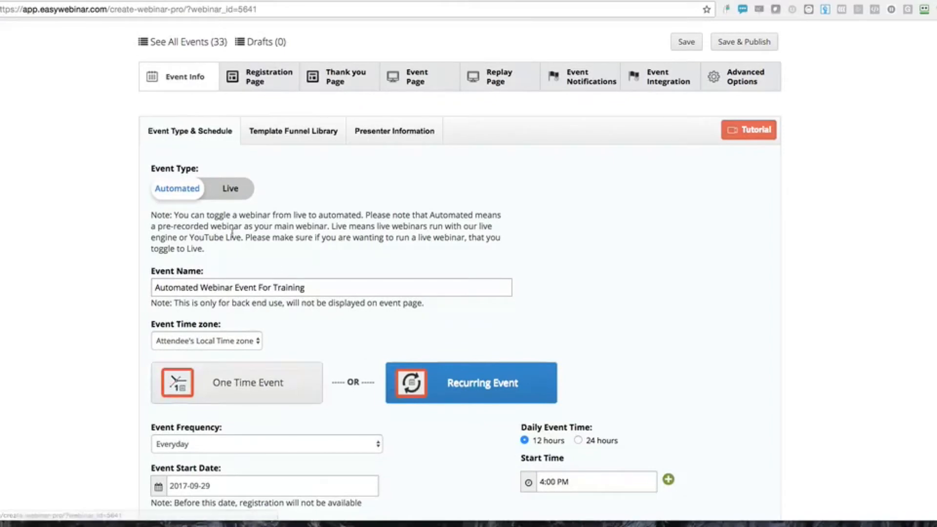
{"action": "triple_click", "coordinate": [197, 288]}
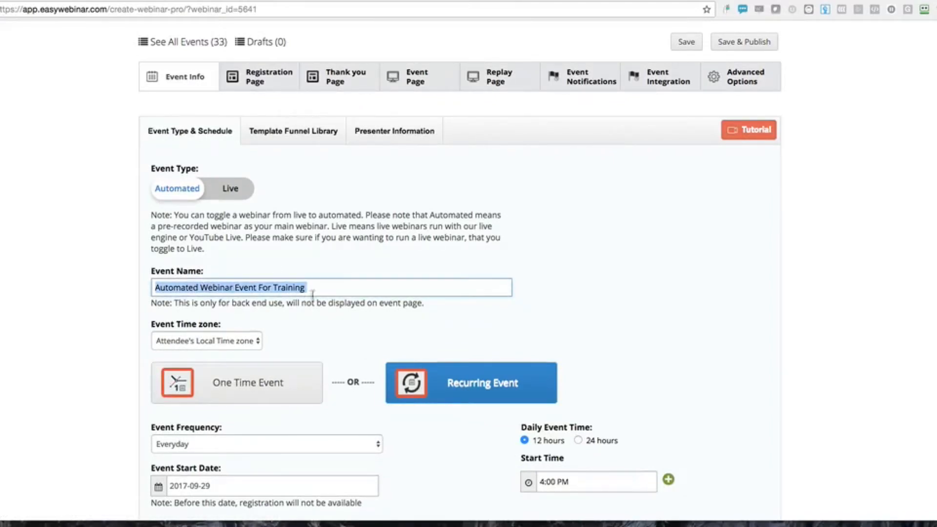
{"action": "left_click", "coordinate": [200, 341]}
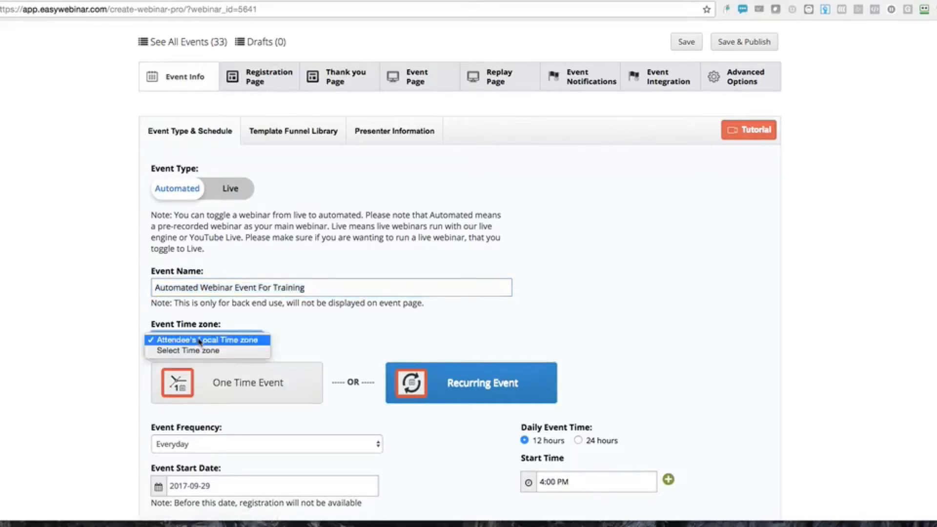
{"action": "left_click", "coordinate": [200, 340]}
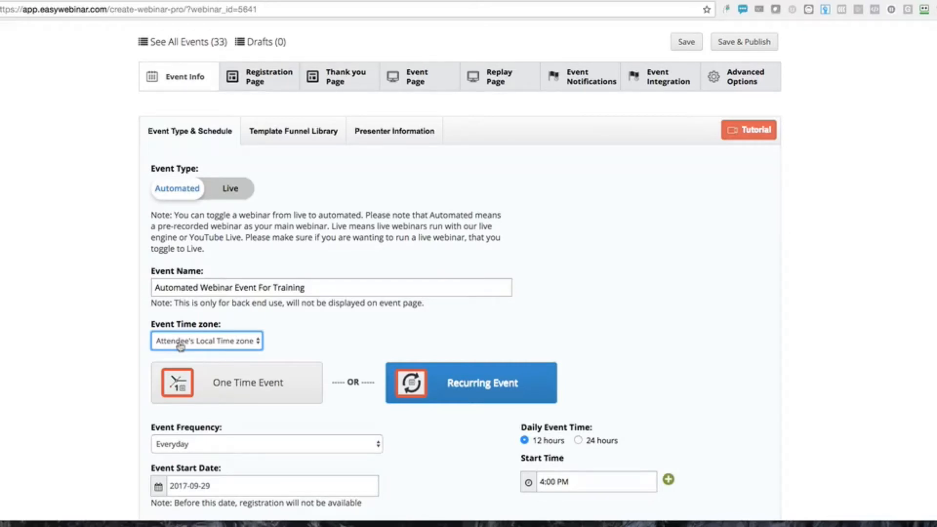
{"action": "scroll", "coordinate": [526, 452], "scroll_direction": "down", "scroll_amount": 3}
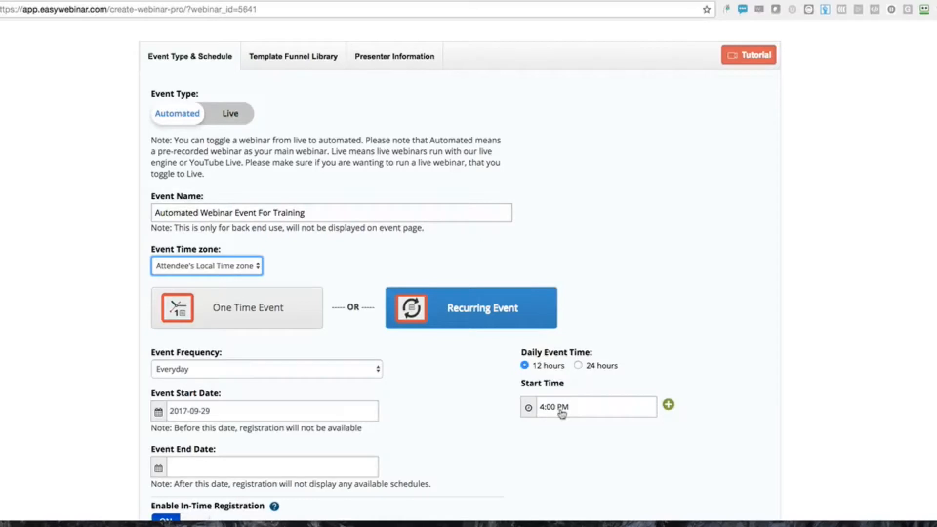
{"action": "scroll", "coordinate": [482, 446], "scroll_direction": "down", "scroll_amount": 2}
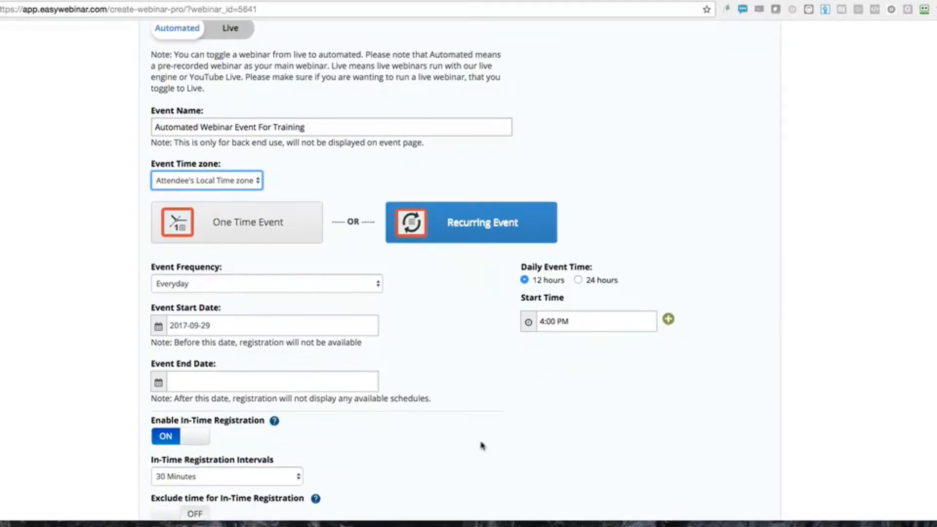
{"action": "scroll", "coordinate": [468, 444], "scroll_direction": "down", "scroll_amount": 3}
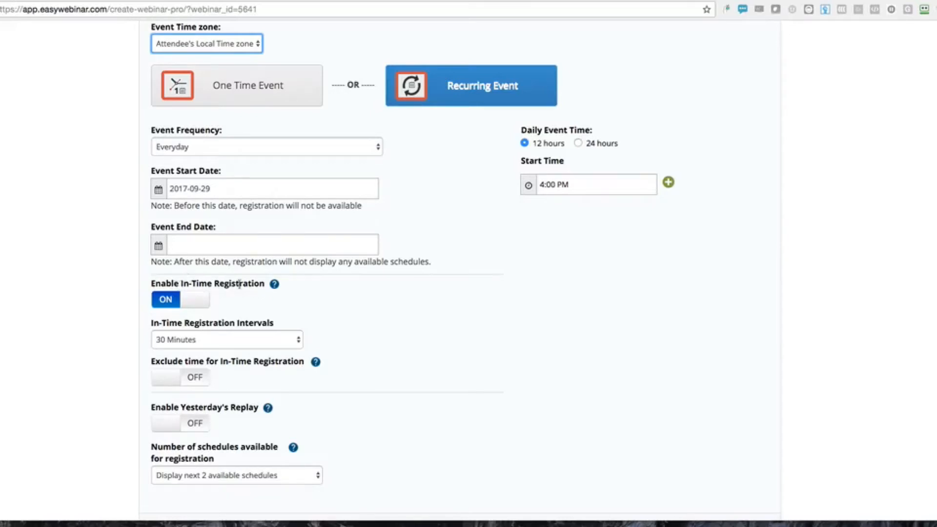
{"action": "mouse_move", "coordinate": [275, 287]}
{"action": "left_click", "coordinate": [174, 339]}
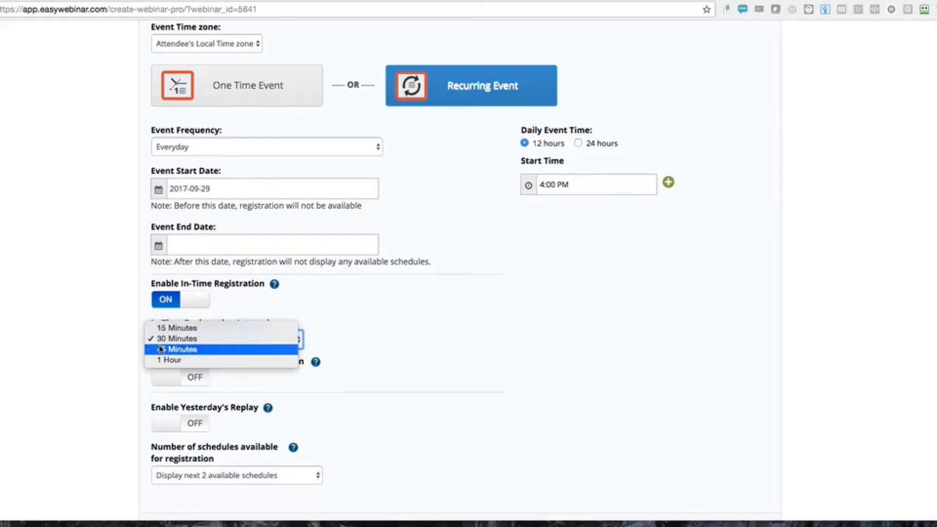
{"action": "left_click", "coordinate": [110, 352]}
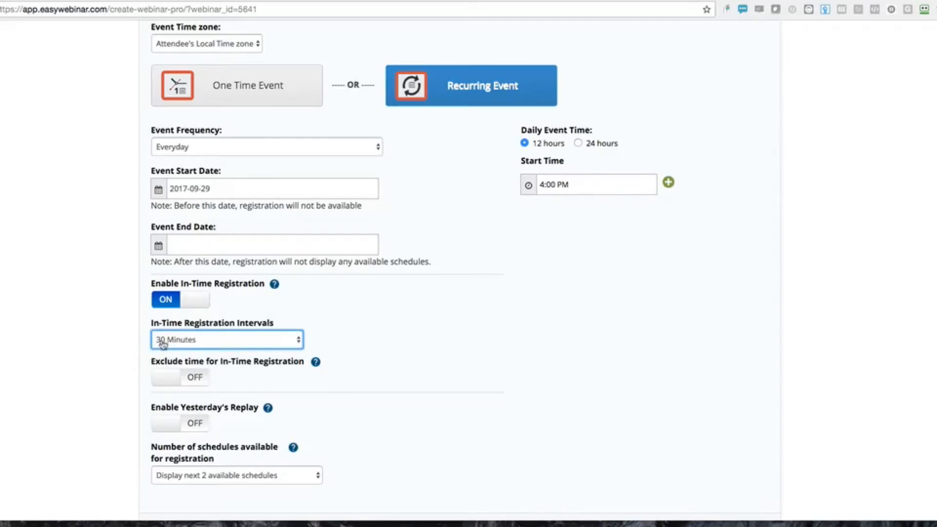
Add a 6:30 PM daily start time beside 4:00 PM and remove the extra third time row
{"action": "left_click", "coordinate": [668, 182]}
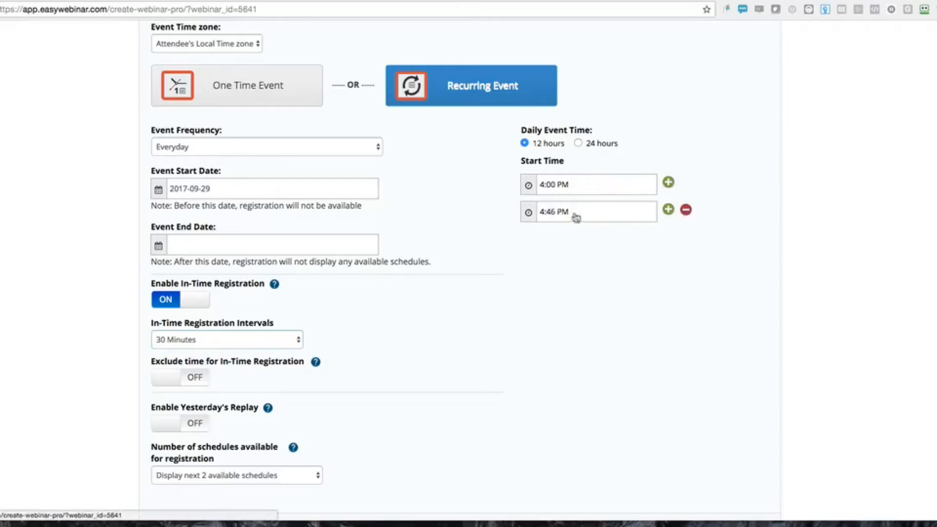
{"action": "left_click", "coordinate": [550, 210]}
{"action": "left_click", "coordinate": [534, 237]}
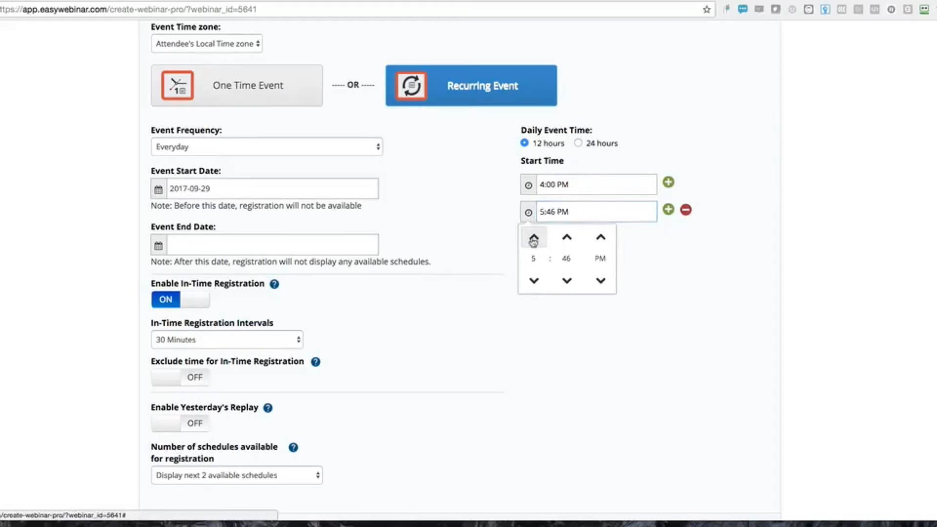
{"action": "left_click", "coordinate": [568, 281]}
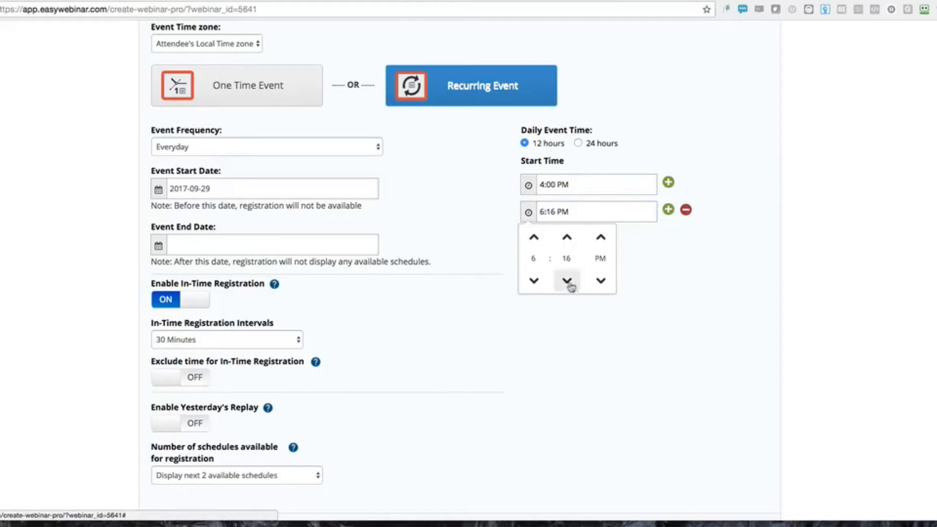
{"action": "left_click", "coordinate": [568, 238]}
{"action": "left_click", "coordinate": [554, 325]}
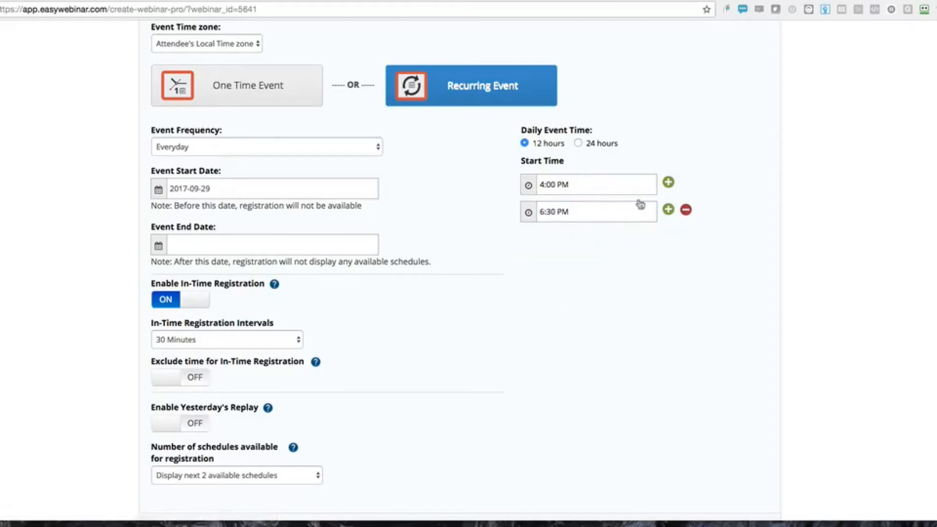
{"action": "left_click", "coordinate": [669, 183]}
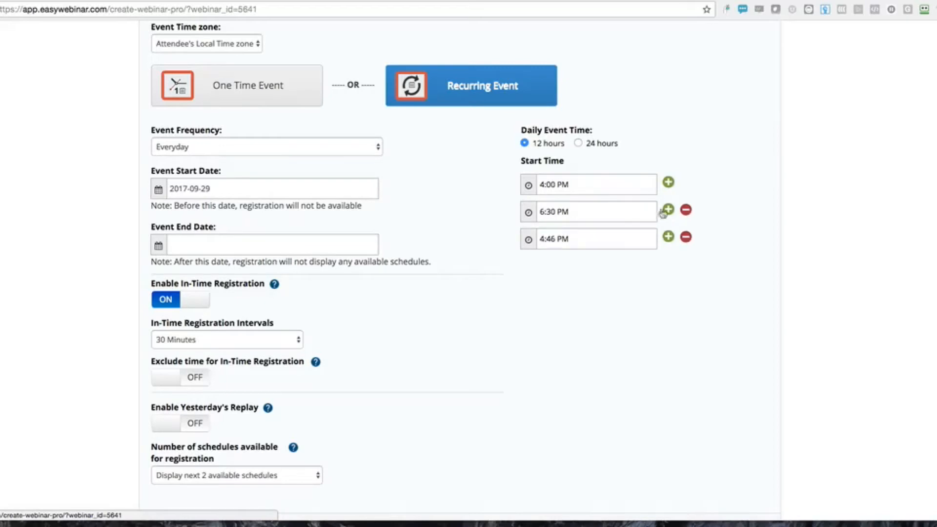
{"action": "left_click", "coordinate": [686, 237]}
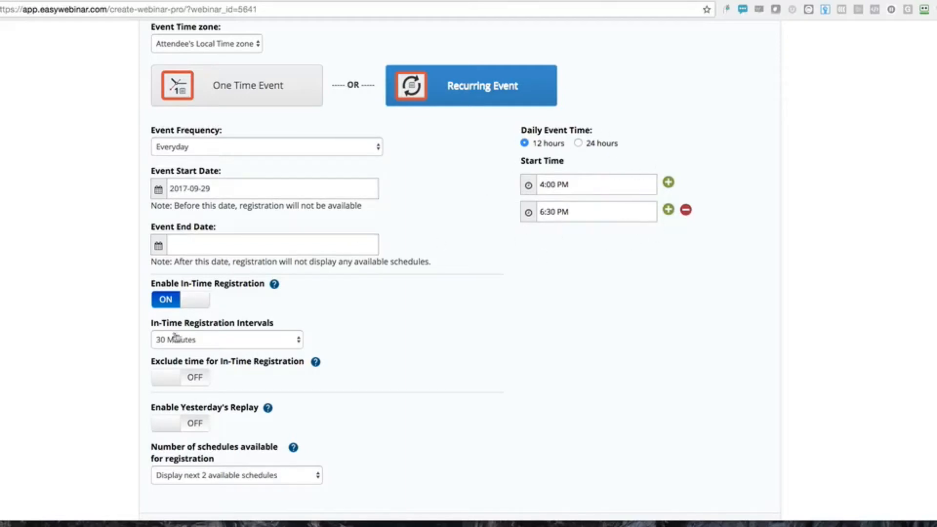
Change the schedules-available-for-registration dropdown to Display next 3 available schedules
{"action": "scroll", "coordinate": [89, 431], "scroll_direction": "down", "scroll_amount": 2}
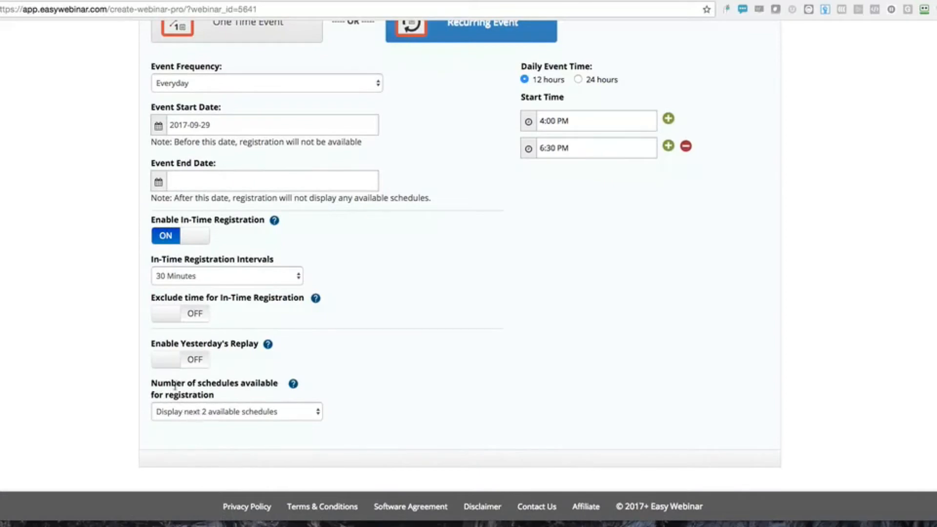
{"action": "mouse_move", "coordinate": [200, 382]}
{"action": "left_mouse_down"}
{"action": "mouse_move", "coordinate": [276, 393]}
{"action": "mouse_move", "coordinate": [270, 385]}
{"action": "mouse_move", "coordinate": [213, 395]}
{"action": "left_mouse_up"}
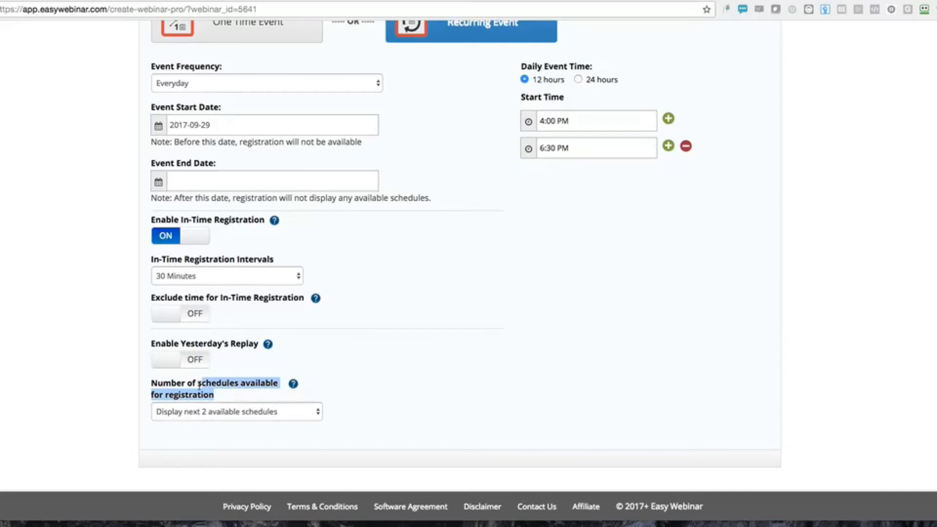
{"action": "left_click", "coordinate": [193, 416]}
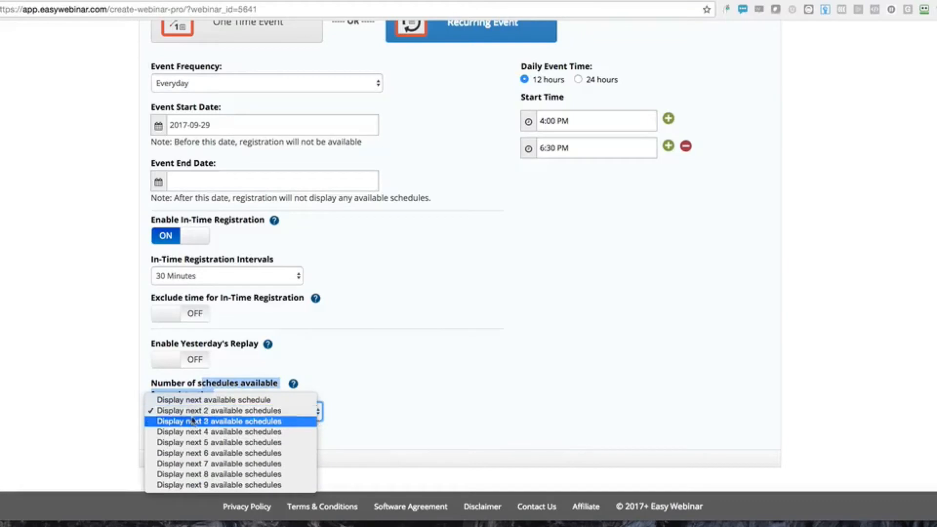
{"action": "left_click", "coordinate": [194, 421]}
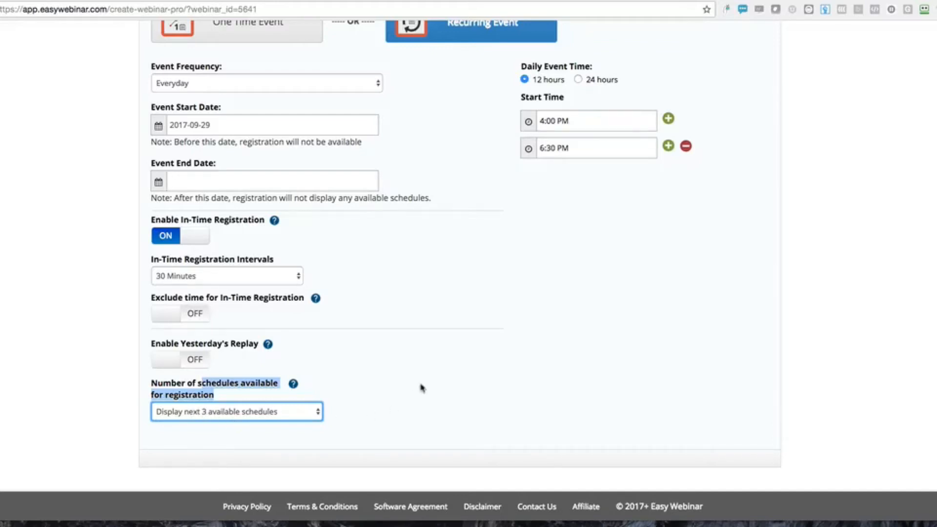
{"action": "scroll", "coordinate": [437, 350], "scroll_direction": "up", "scroll_amount": 8}
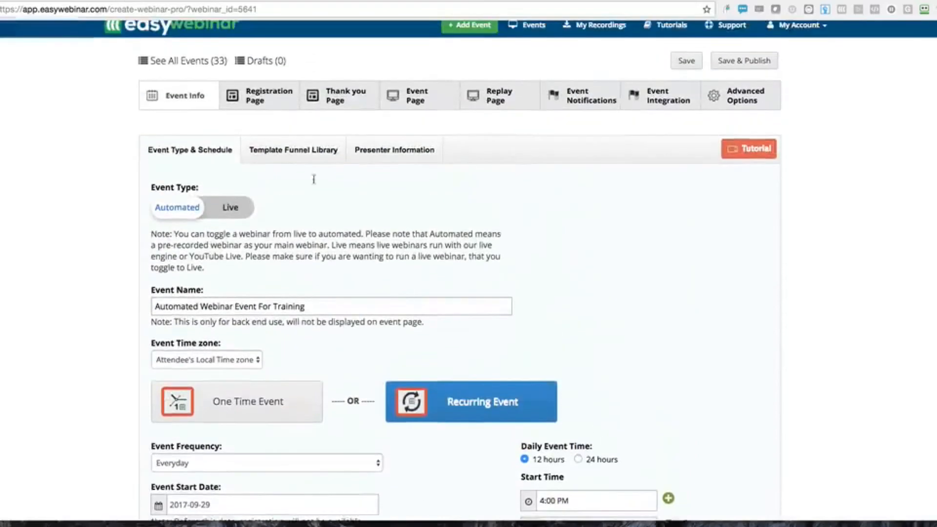
Open Presenter Information and keep the existing presenter photo, closing the Image Library unchanged
{"action": "left_click", "coordinate": [296, 154]}
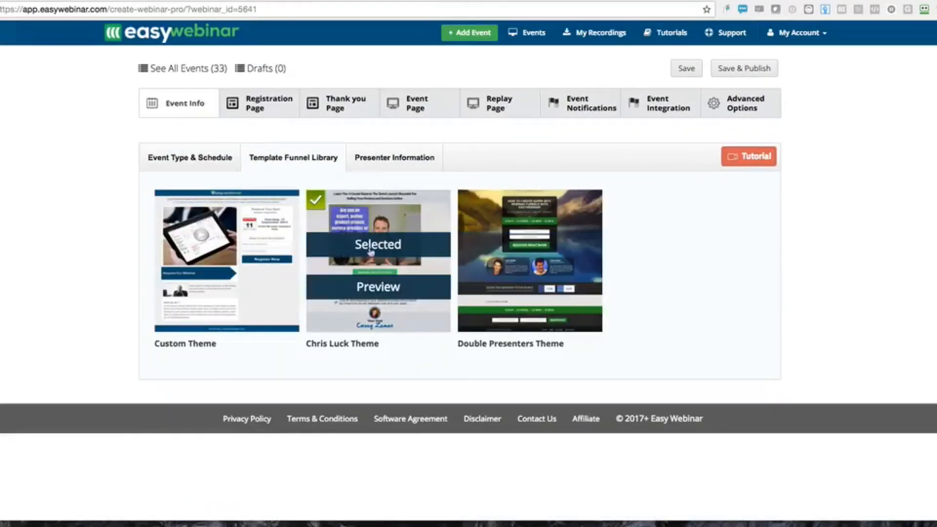
{"action": "left_click", "coordinate": [400, 157]}
{"action": "scroll", "coordinate": [130, 265], "scroll_direction": "down", "scroll_amount": 3}
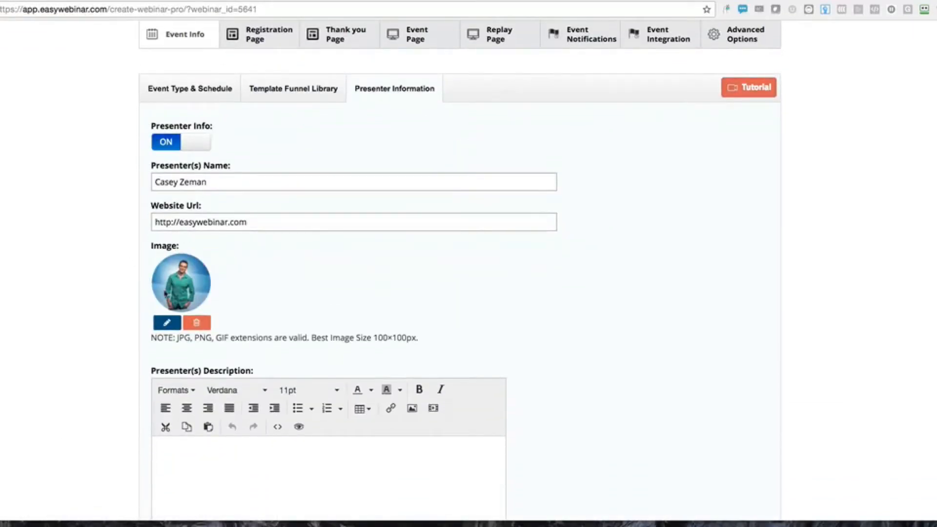
{"action": "left_click", "coordinate": [166, 322]}
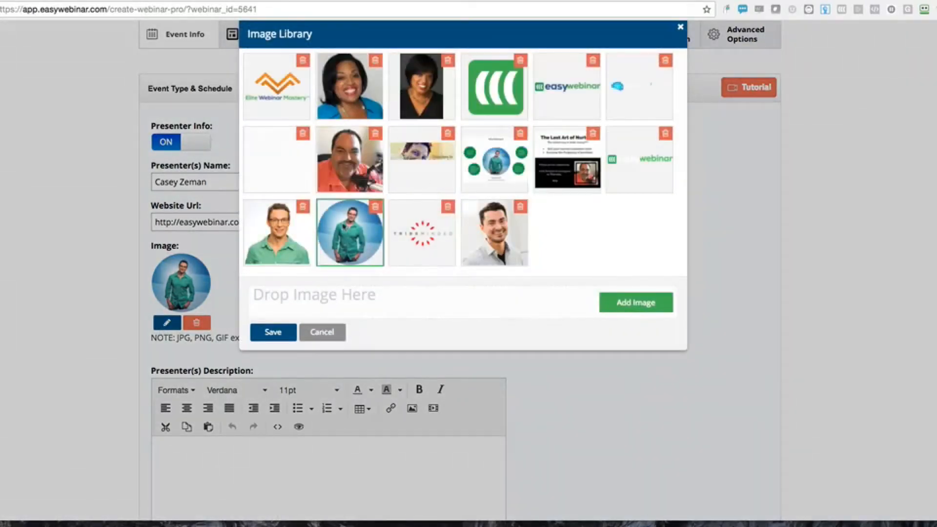
{"action": "left_click", "coordinate": [681, 27]}
Begin typing the presenter's short bio in the Presenter(s) Description field
{"action": "scroll", "coordinate": [356, 235], "scroll_direction": "down", "scroll_amount": 5}
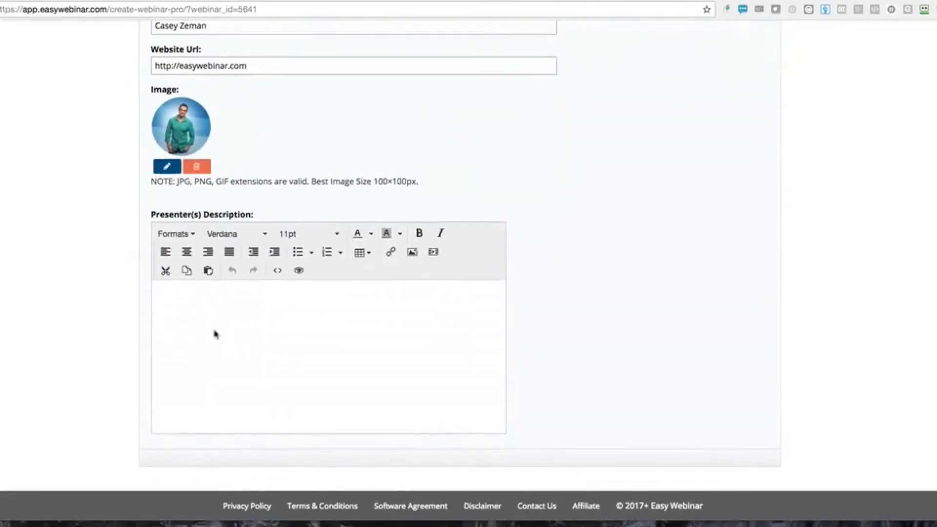
{"action": "left_click", "coordinate": [187, 316]}
{"action": "type", "text": "d"}
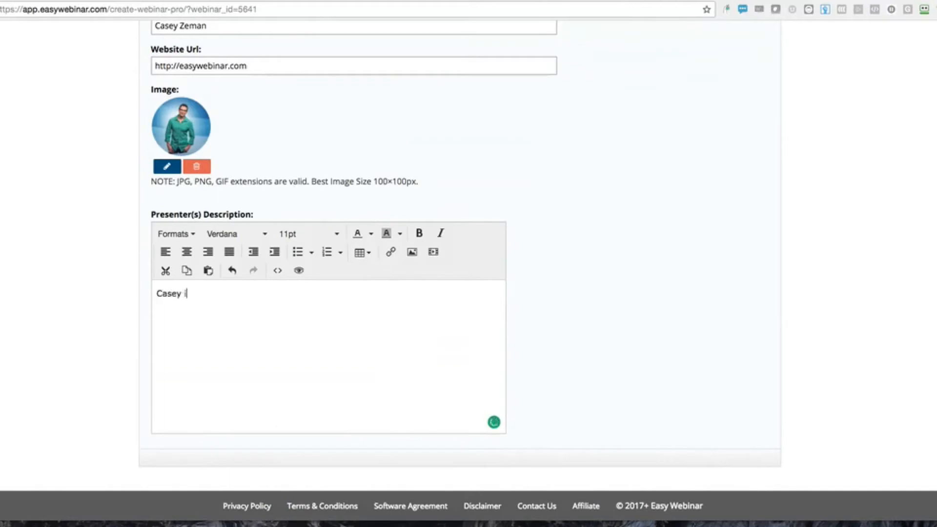
{"action": "type", "text": "asey is a guy who loves cheese!"}
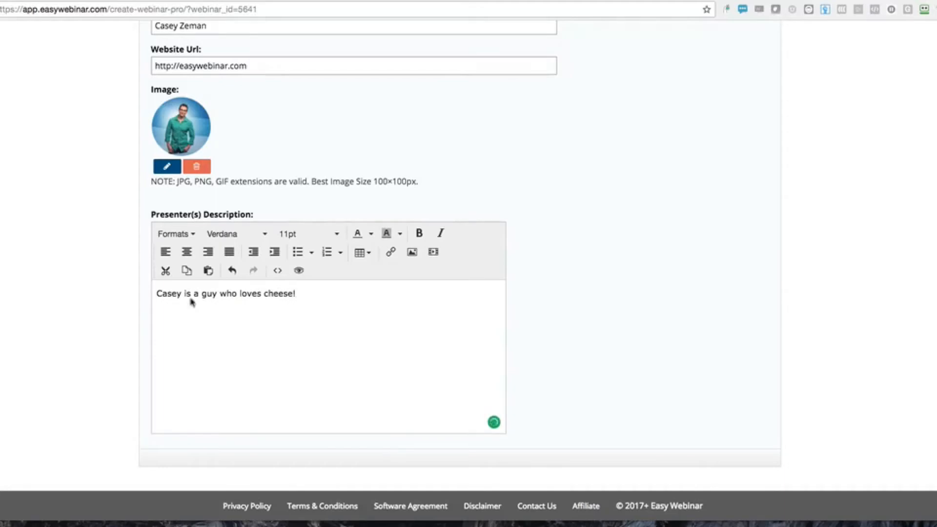
{"action": "scroll", "coordinate": [192, 302], "scroll_direction": "up", "scroll_amount": 5}
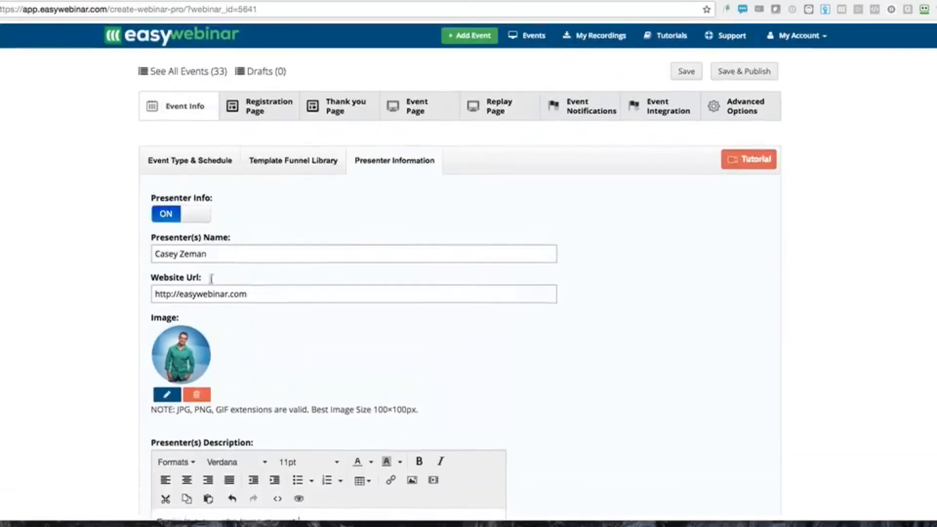
Set the registration headline 'How to eat cheese' and sub headline 'register and get this how to guide today!'
{"action": "left_click", "coordinate": [264, 103]}
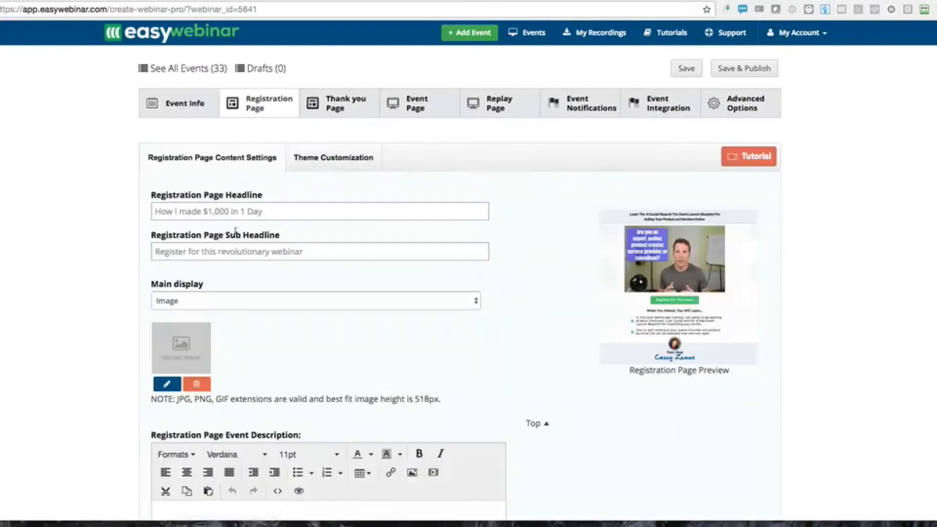
{"action": "left_click", "coordinate": [336, 113]}
{"action": "left_click", "coordinate": [251, 109]}
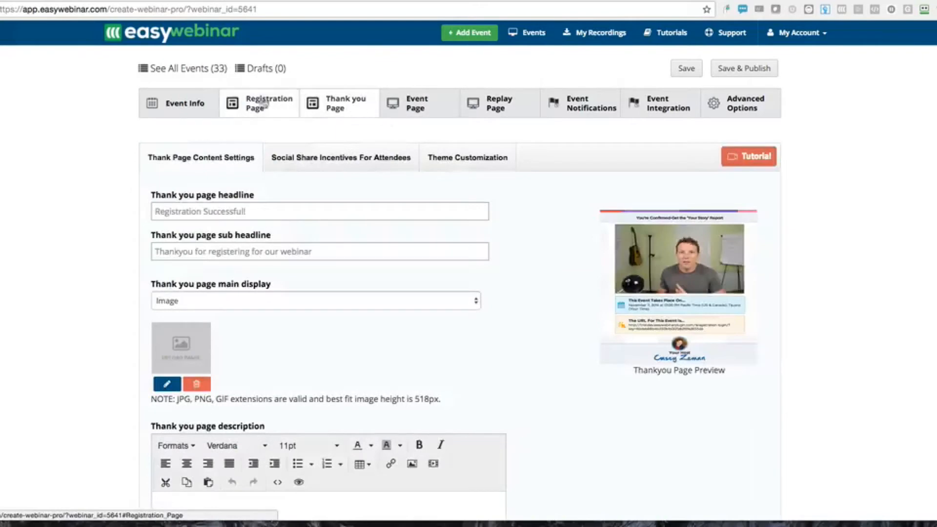
{"action": "left_click", "coordinate": [200, 214]}
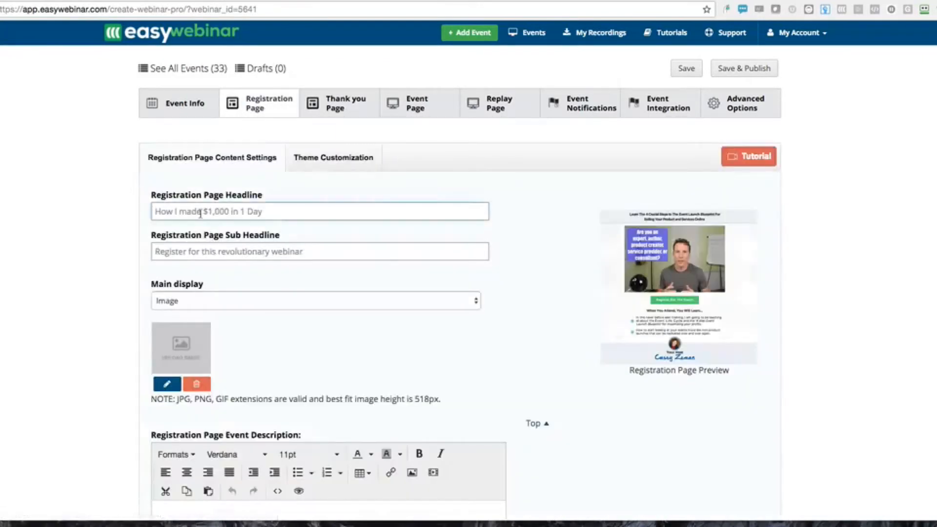
{"action": "type", "text": "How to eat cheese"}
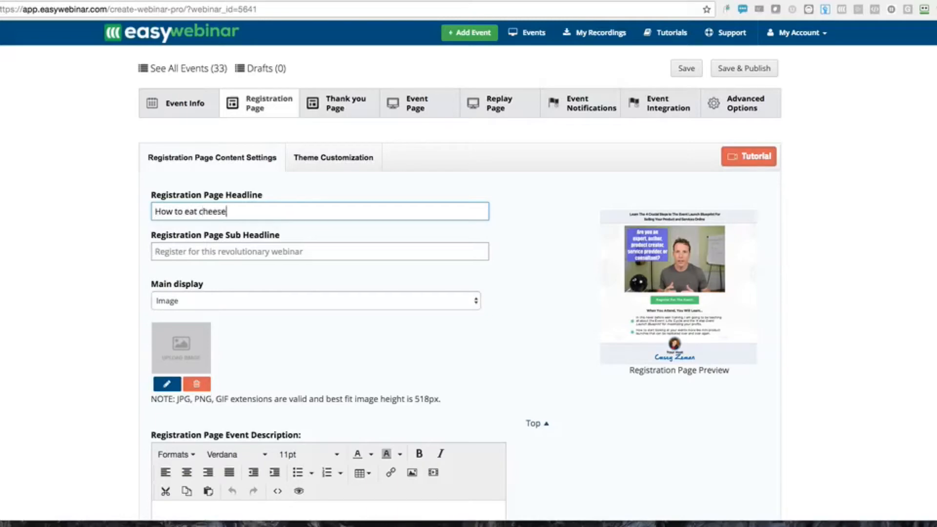
{"action": "key", "text": "Tab"}
{"action": "type", "text": "re"}
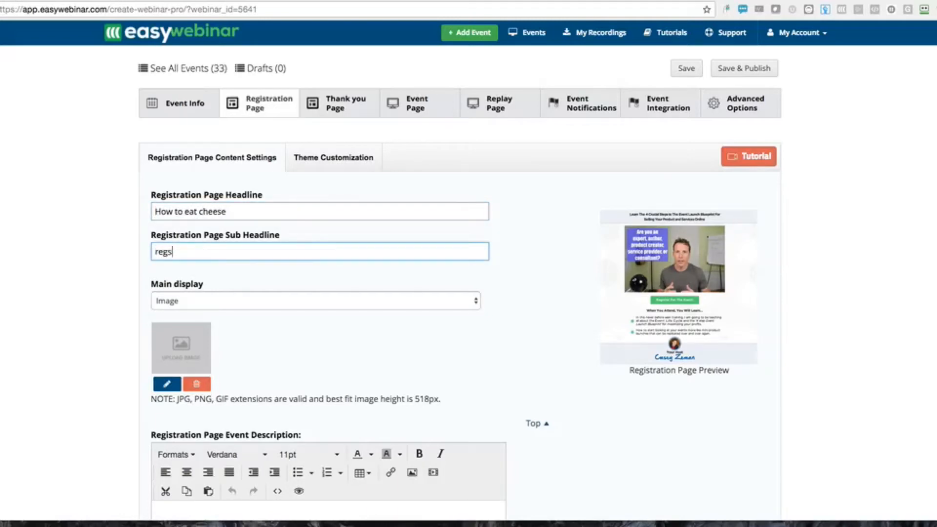
{"action": "type", "text": "gister and get this how to guide today!"}
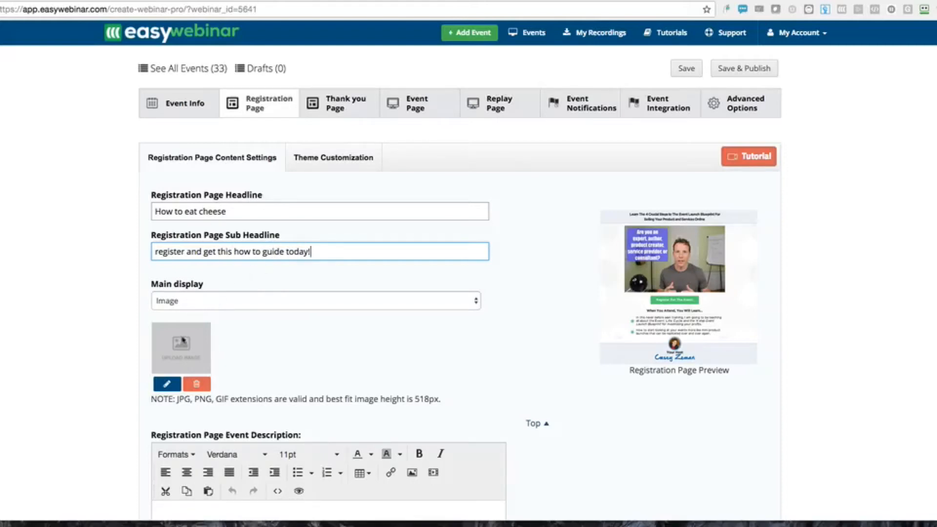
Keep the Main display set to Image and bring up the Image Library for it
{"action": "left_click", "coordinate": [184, 303]}
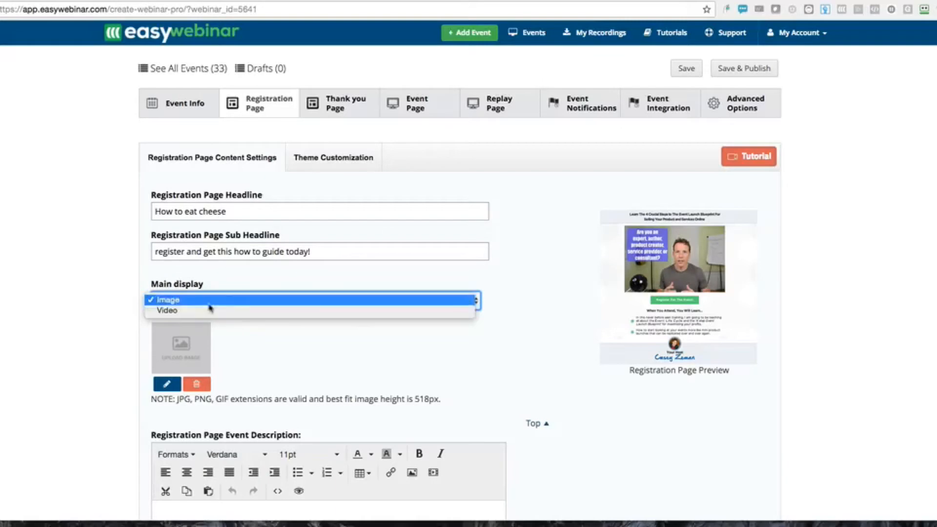
{"action": "left_click", "coordinate": [163, 350]}
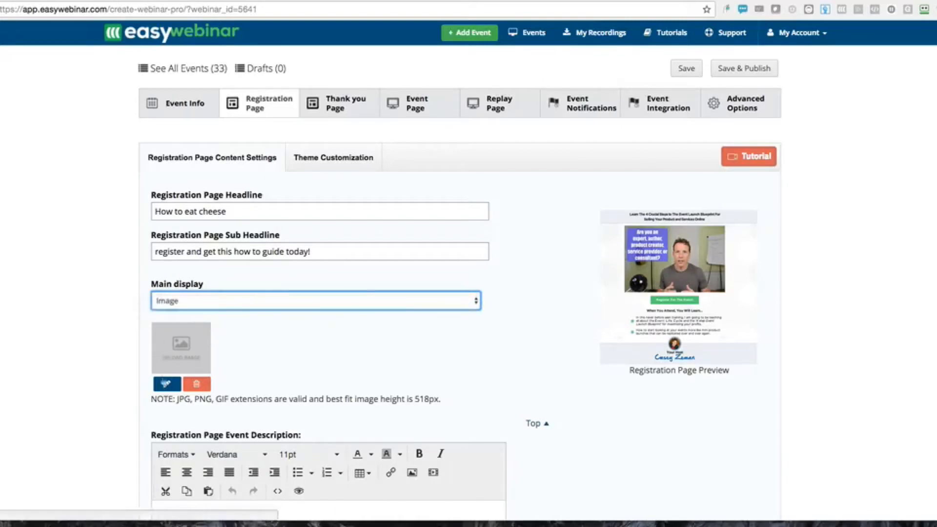
{"action": "left_click", "coordinate": [164, 380]}
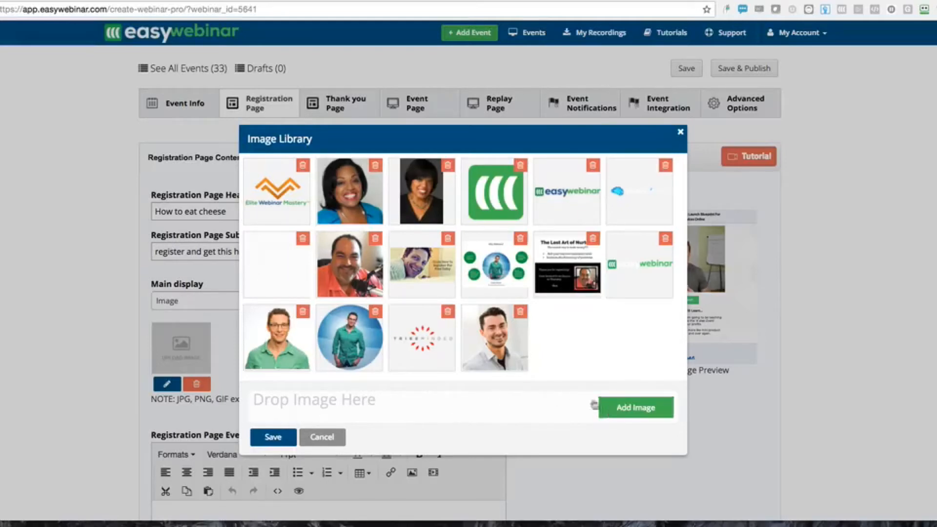
Search the computer's files for an image, trying 'did it', 'thank you page image' and 'congrat'
{"action": "left_click", "coordinate": [613, 406]}
{"action": "left_click", "coordinate": [693, 32]}
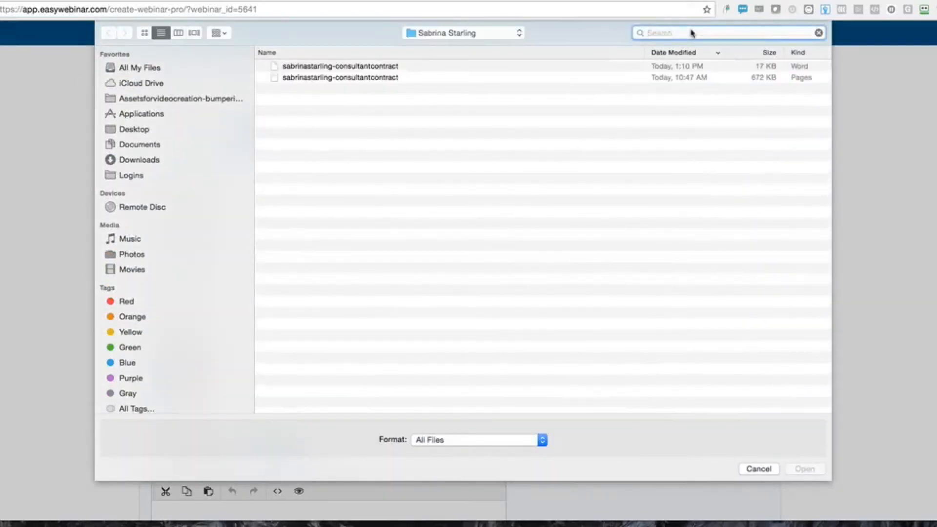
{"action": "type", "text": "woo hoo=="}
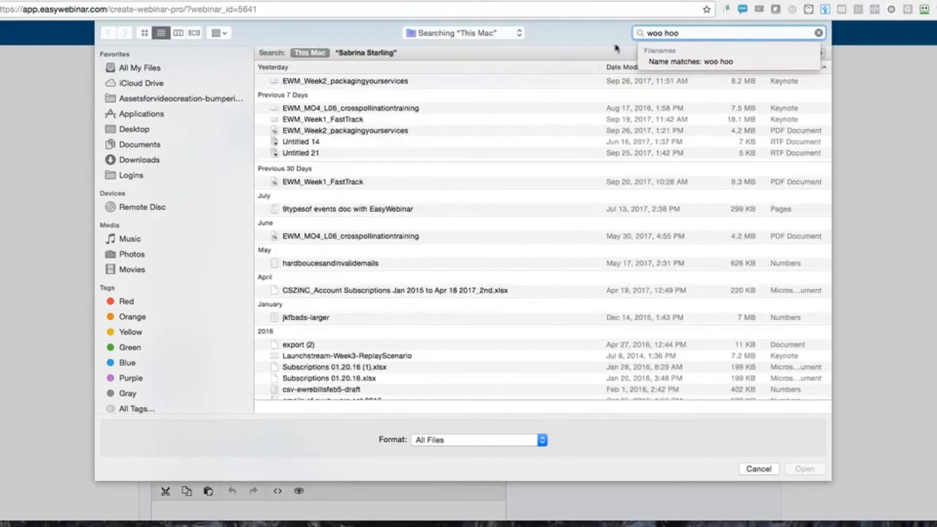
{"action": "key", "text": "BackSpace"}
{"action": "key", "text": "BackSpace"}
{"action": "key", "text": "BackSpace"}
{"action": "key", "text": "BackSpace"}
{"action": "key", "text": "BackSpace"}
{"action": "key", "text": "BackSpace"}
{"action": "key", "text": "BackSpace"}
{"action": "key", "text": "BackSpace"}
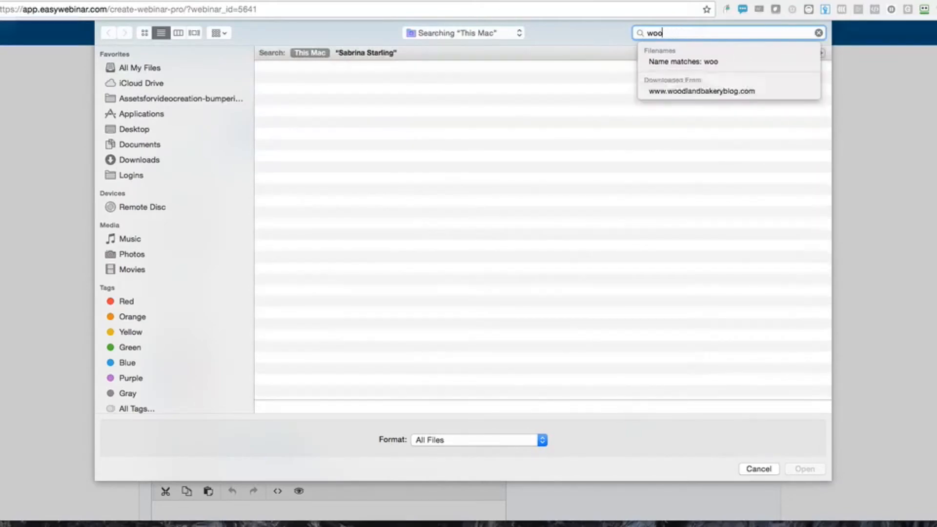
{"action": "key", "text": "BackSpace"}
{"action": "type", "text": "you m"}
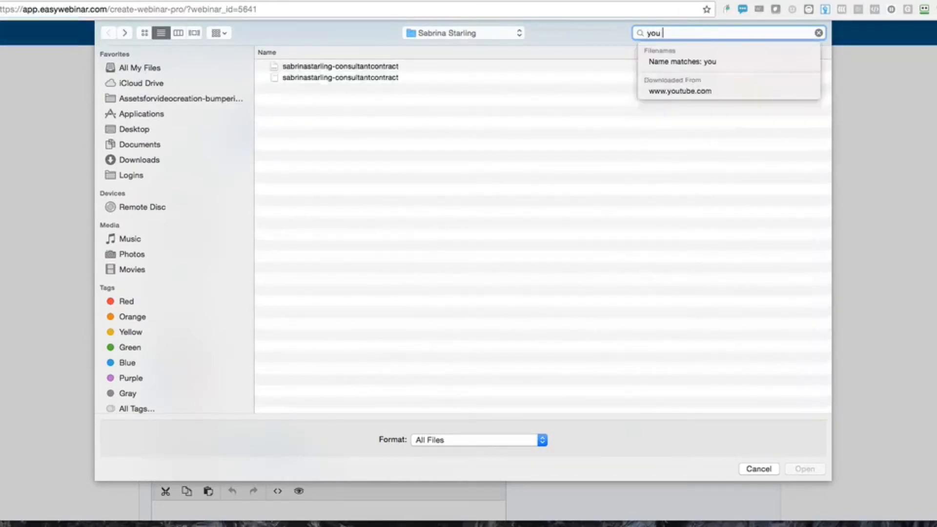
{"action": "key", "text": "BackSpace"}
{"action": "key", "text": "BackSpace"}
{"action": "type", "text": "d"}
{"action": "key", "text": "BackSpace"}
{"action": "type", "text": "did it"}
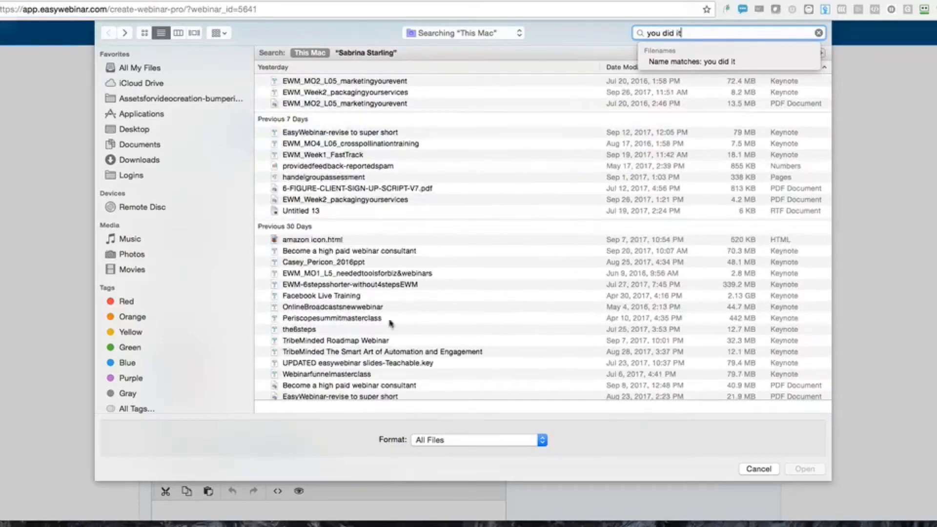
{"action": "scroll", "coordinate": [303, 321], "scroll_direction": "down", "scroll_amount": 2}
{"action": "scroll", "coordinate": [303, 321], "scroll_direction": "down", "scroll_amount": 4}
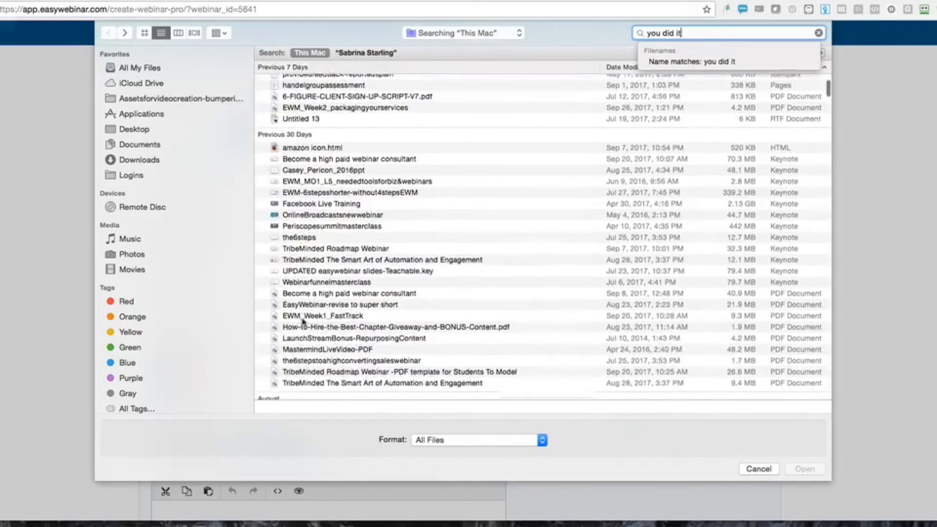
{"action": "key", "text": "BackSpace"}
{"action": "key", "text": "BackSpace"}
{"action": "key", "text": "BackSpace"}
{"action": "key", "text": "BackSpace"}
{"action": "key", "text": "BackSpace"}
{"action": "key", "text": "BackSpace"}
{"action": "key", "text": "BackSpace"}
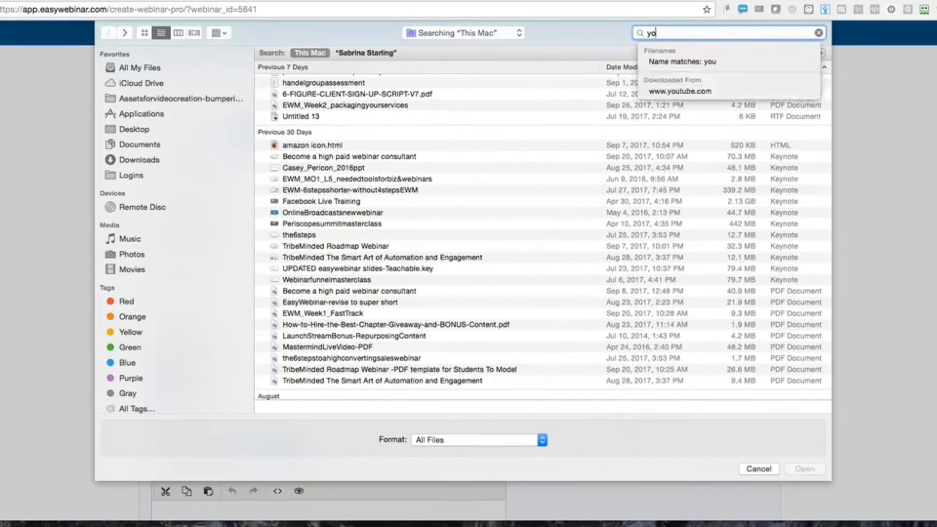
{"action": "type", "text": "thank"}
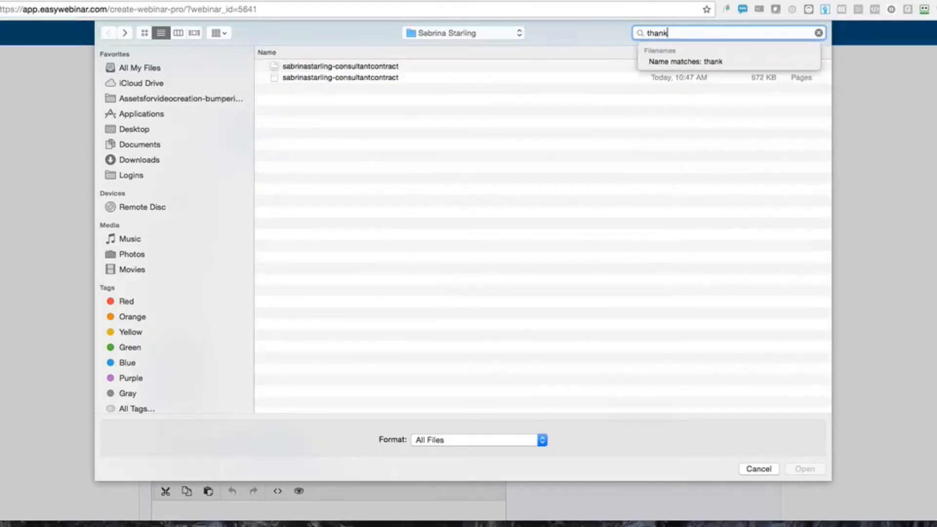
{"action": "type", "text": " you page image"}
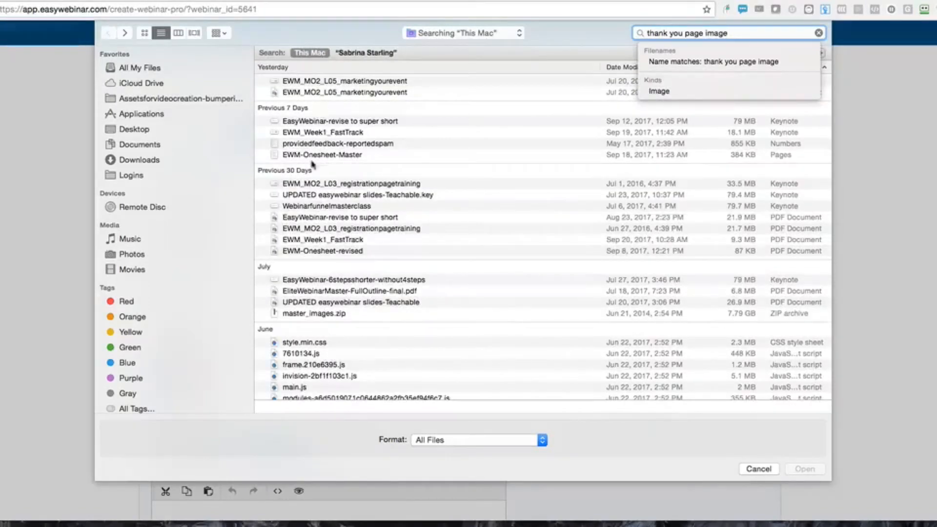
{"action": "scroll", "coordinate": [297, 316], "scroll_direction": "down", "scroll_amount": 15}
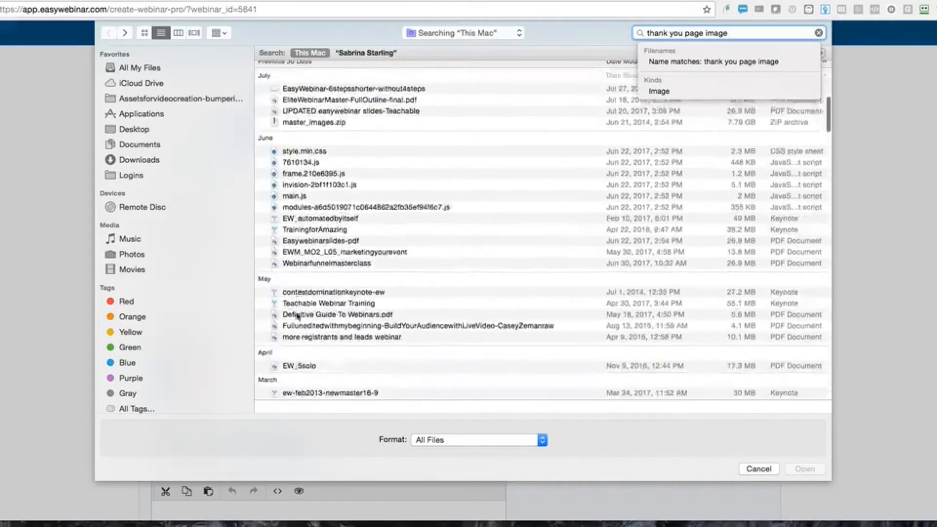
{"action": "key", "text": "BackSpace"}
{"action": "key", "text": "BackSpace"}
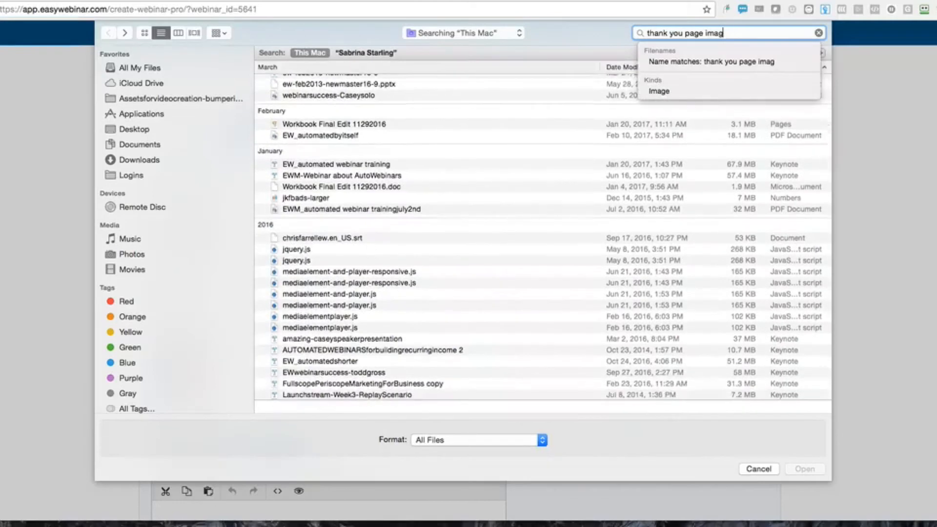
{"action": "triple_click", "coordinate": [742, 31]}
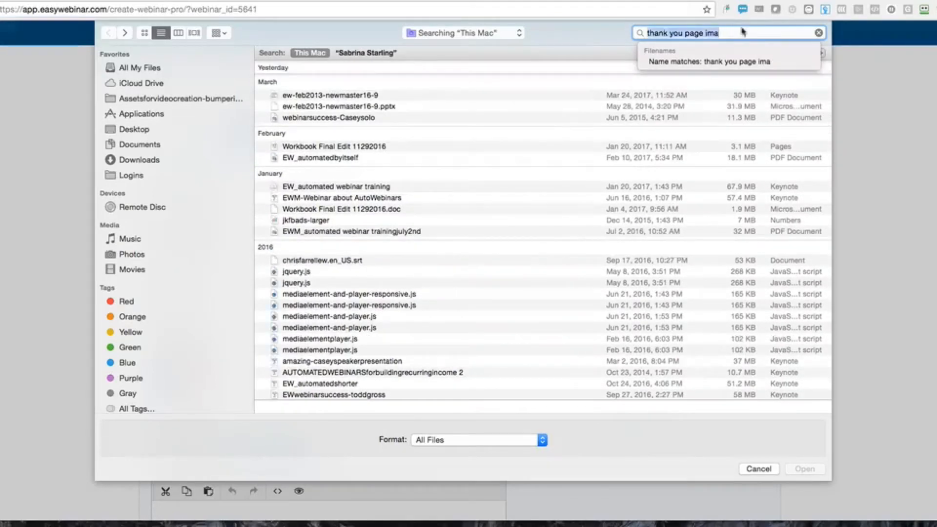
{"action": "key", "text": "BackSpace"}
{"action": "type", "text": "y"}
{"action": "key", "text": "BackSpace"}
{"action": "type", "text": "congrats"}
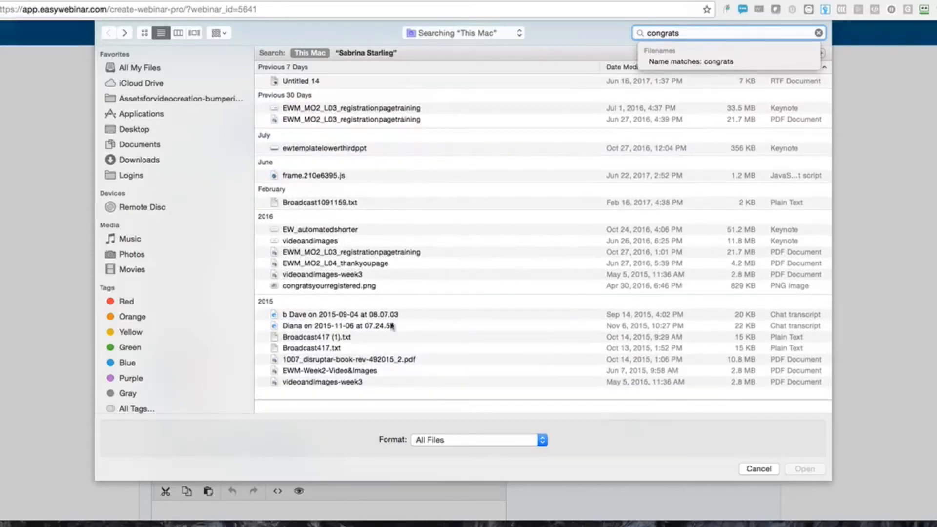
Preview a PDF result, search 'you are registered', then cancel the file picker
{"action": "left_click", "coordinate": [315, 359]}
{"action": "key", "text": "space"}
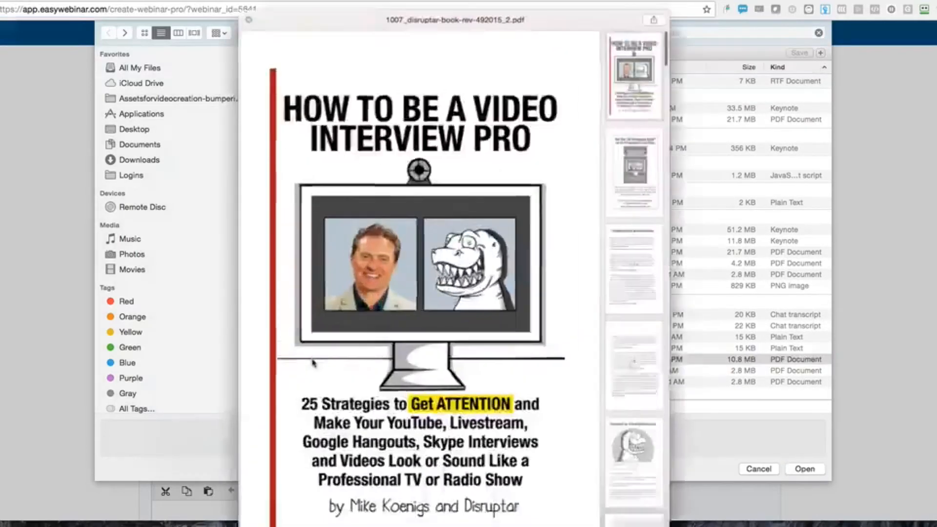
{"action": "key", "text": "space"}
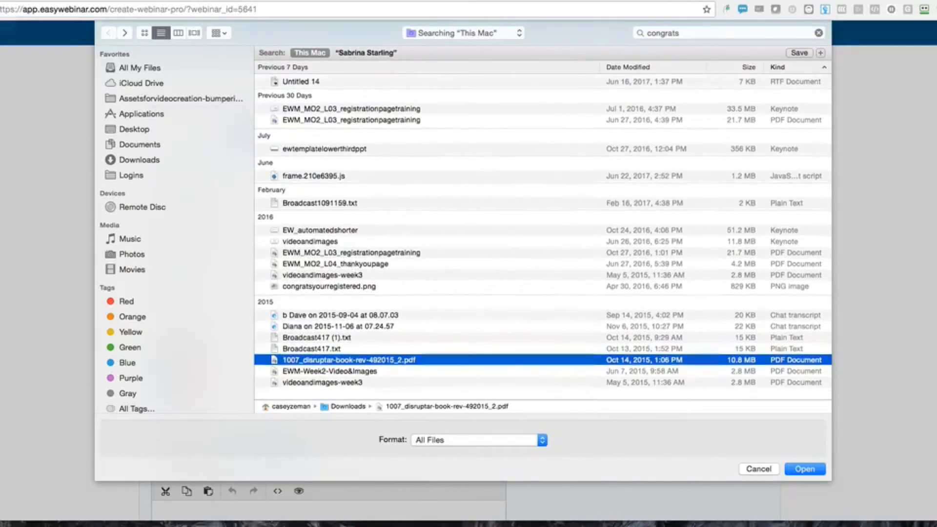
{"action": "left_click", "coordinate": [695, 32]}
{"action": "key", "text": "BackSpace"}
{"action": "key", "text": "BackSpace"}
{"action": "key", "text": "BackSpace"}
{"action": "key", "text": "BackSpace"}
{"action": "key", "text": "BackSpace"}
{"action": "key", "text": "BackSpace"}
{"action": "key", "text": "BackSpace"}
{"action": "key", "text": "BackSpace"}
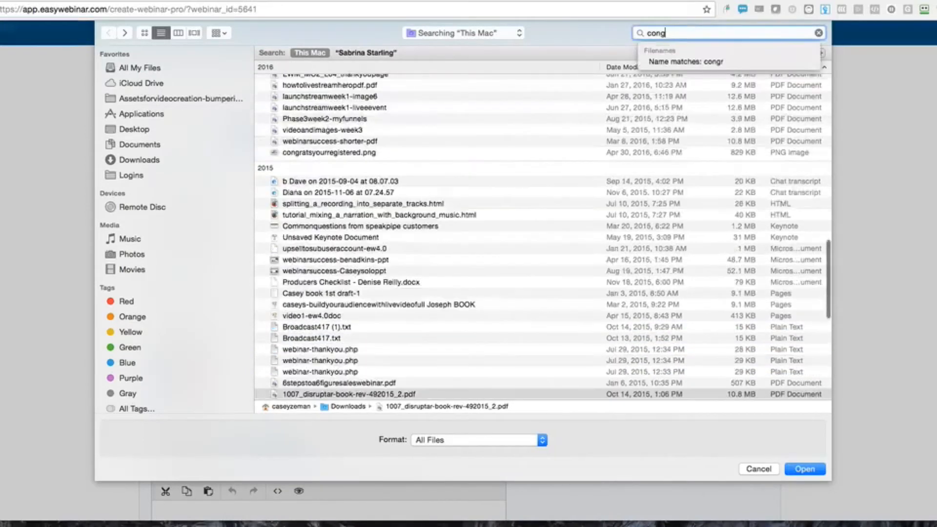
{"action": "type", "text": "you are registered"}
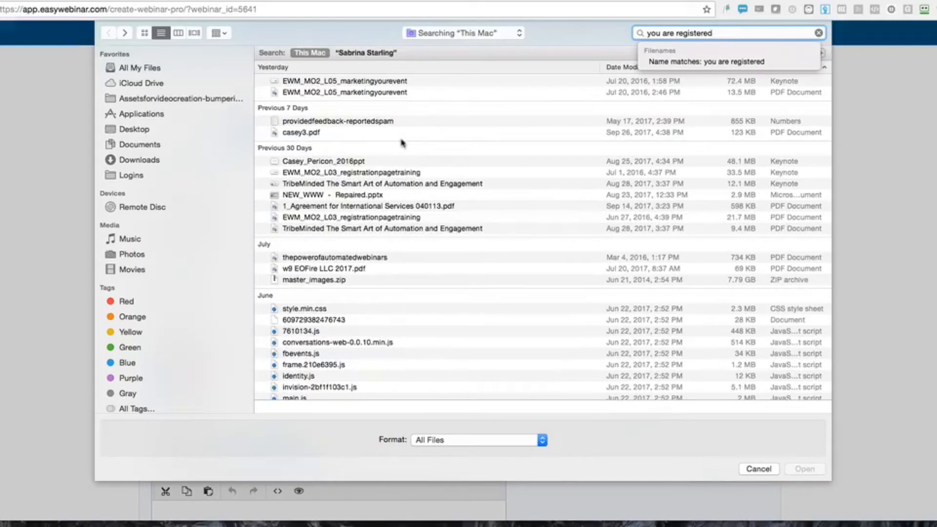
{"action": "scroll", "coordinate": [456, 264], "scroll_direction": "down", "scroll_amount": 15}
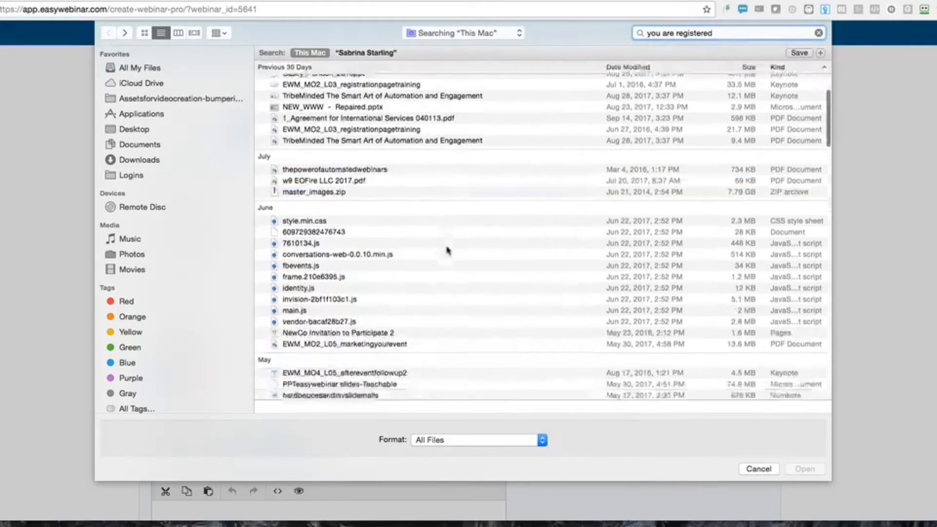
{"action": "scroll", "coordinate": [447, 250], "scroll_direction": "down", "scroll_amount": 15}
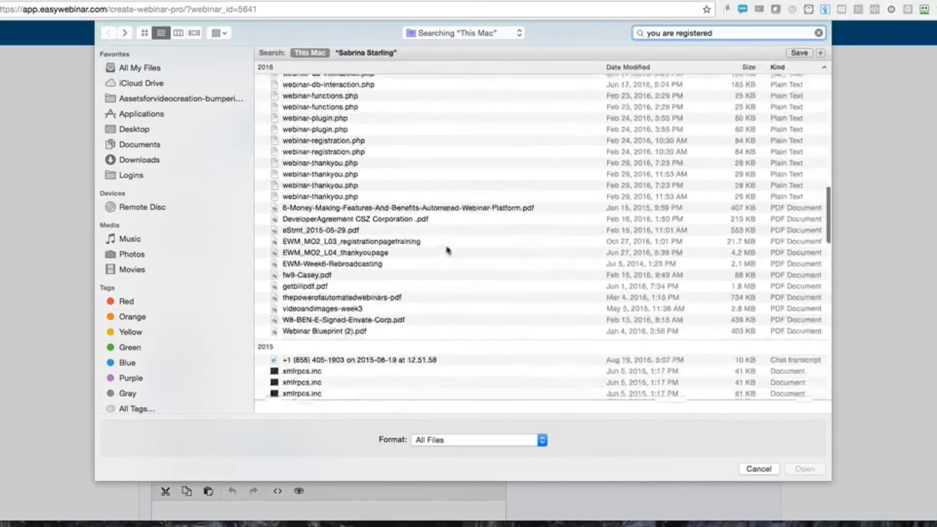
{"action": "scroll", "coordinate": [447, 250], "scroll_direction": "down", "scroll_amount": 15}
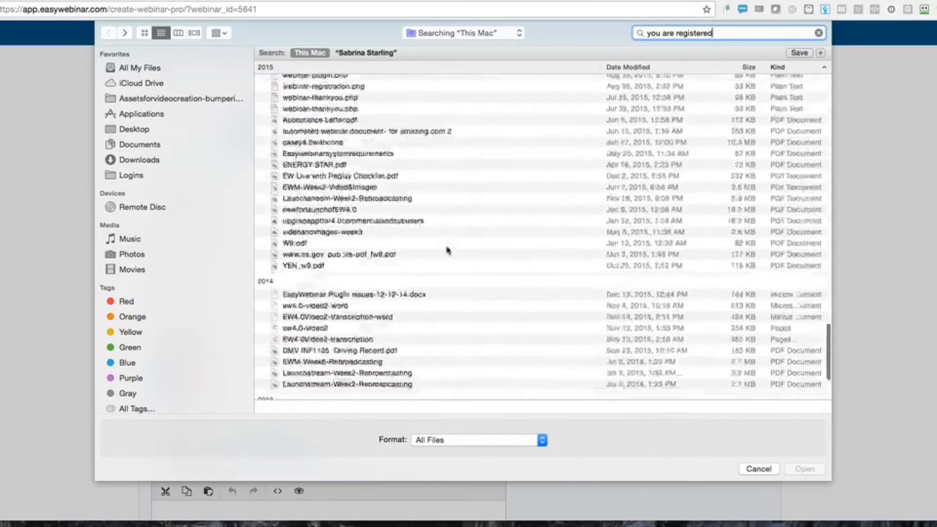
{"action": "scroll", "coordinate": [447, 250], "scroll_direction": "up", "scroll_amount": 20}
{"action": "left_click", "coordinate": [758, 468]}
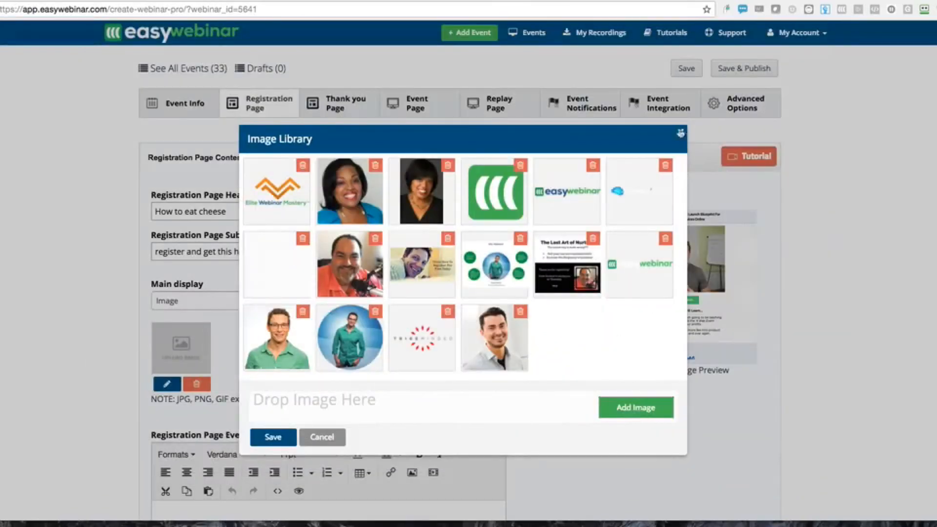
Close the Image Library without adding an image and look over the registration page tabs
{"action": "left_click", "coordinate": [681, 133]}
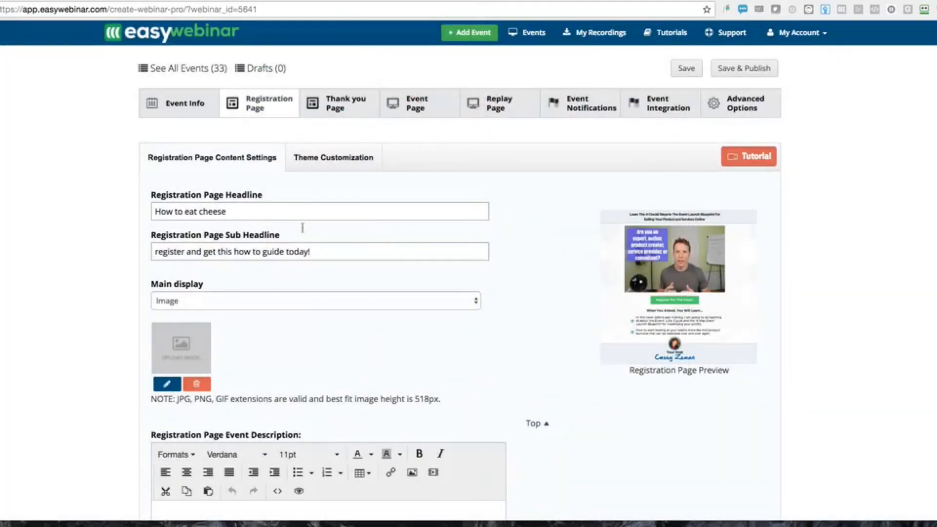
{"action": "left_click", "coordinate": [321, 163]}
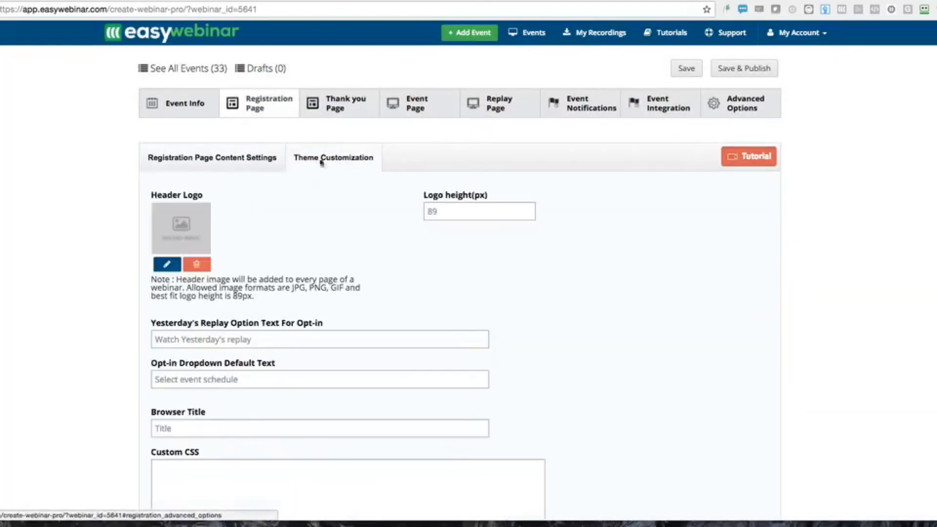
{"action": "left_click", "coordinate": [257, 155]}
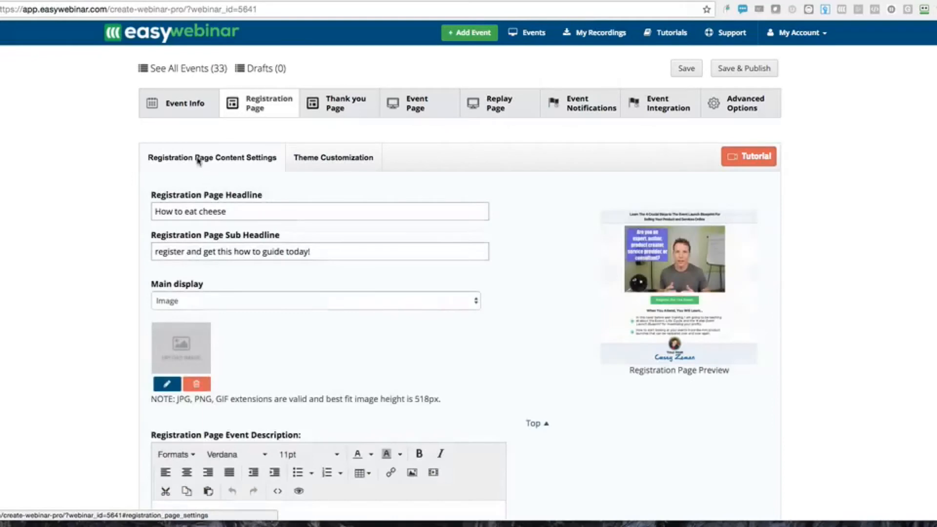
{"action": "left_click", "coordinate": [341, 104]}
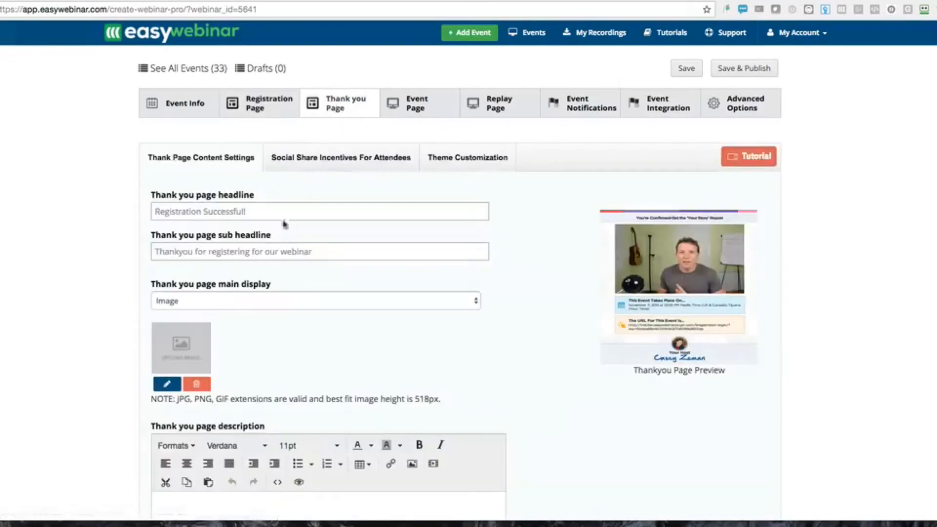
{"action": "left_click", "coordinate": [258, 104]}
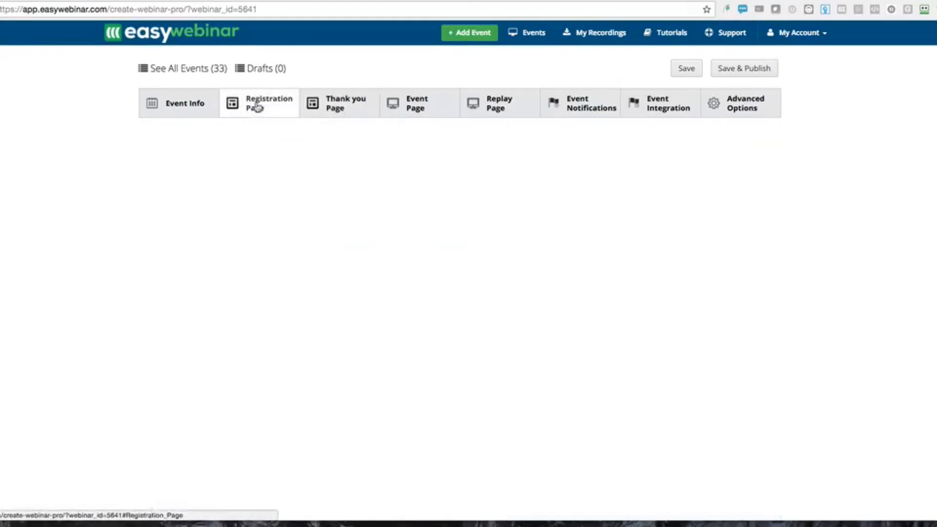
{"action": "left_click", "coordinate": [341, 157]}
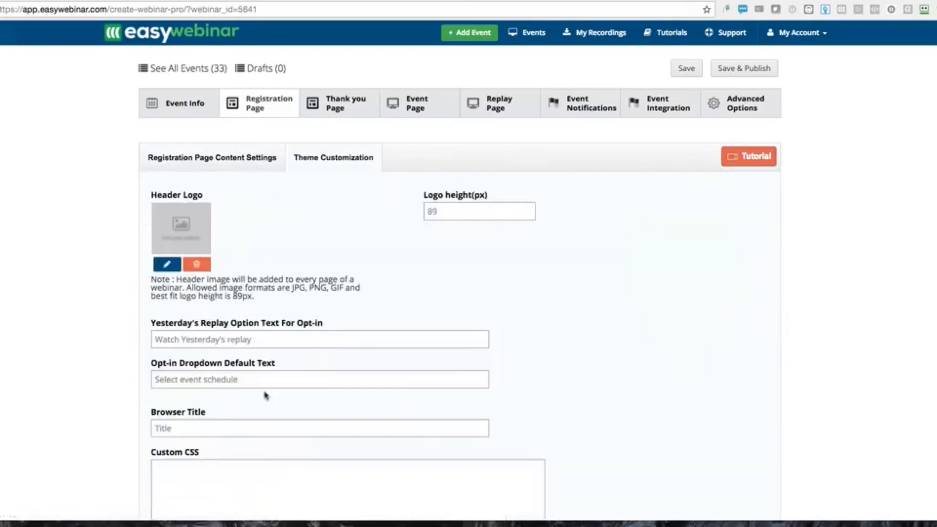
Review the Yesterday's Replay Option Text field, then switch to the Thank you Page content settings
{"action": "scroll", "coordinate": [264, 394], "scroll_direction": "down", "scroll_amount": 3}
{"action": "scroll", "coordinate": [264, 396], "scroll_direction": "down", "scroll_amount": 1}
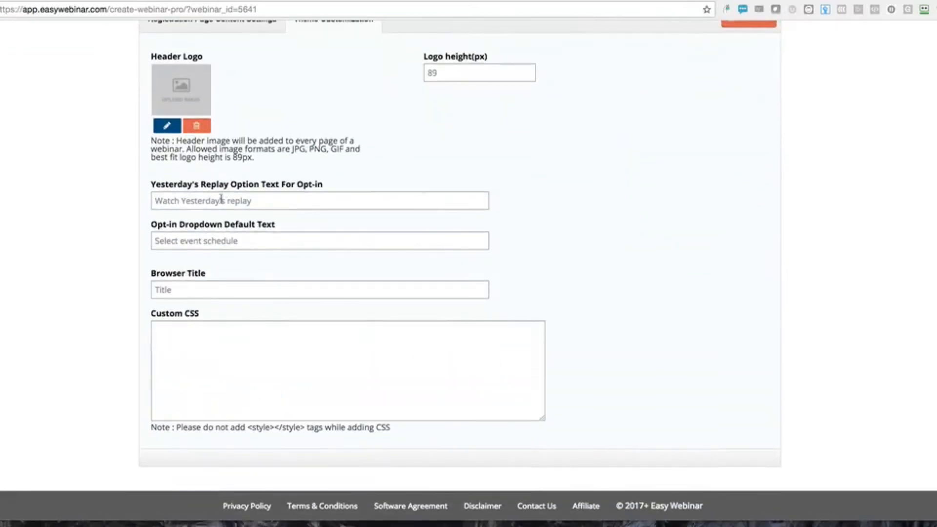
{"action": "left_click", "coordinate": [221, 199]}
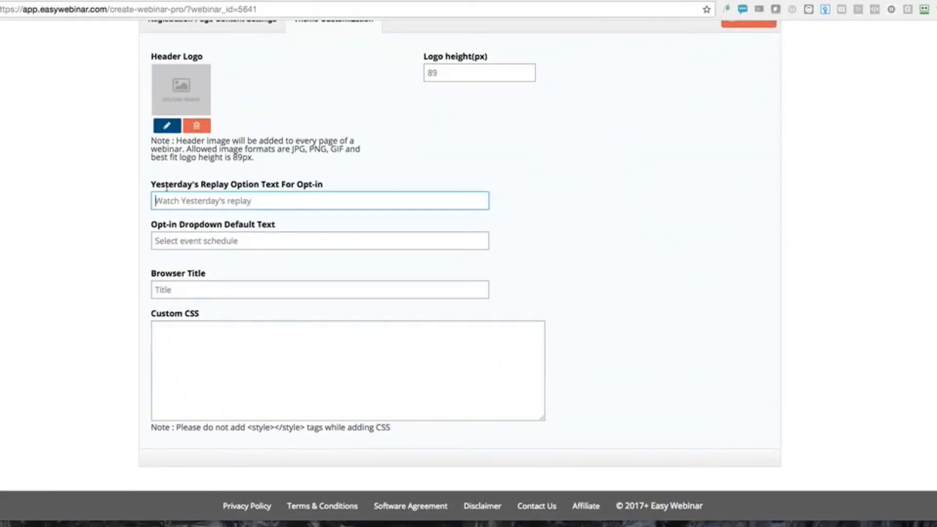
{"action": "left_click_drag", "start_coordinate": [151, 180], "coordinate": [335, 194]}
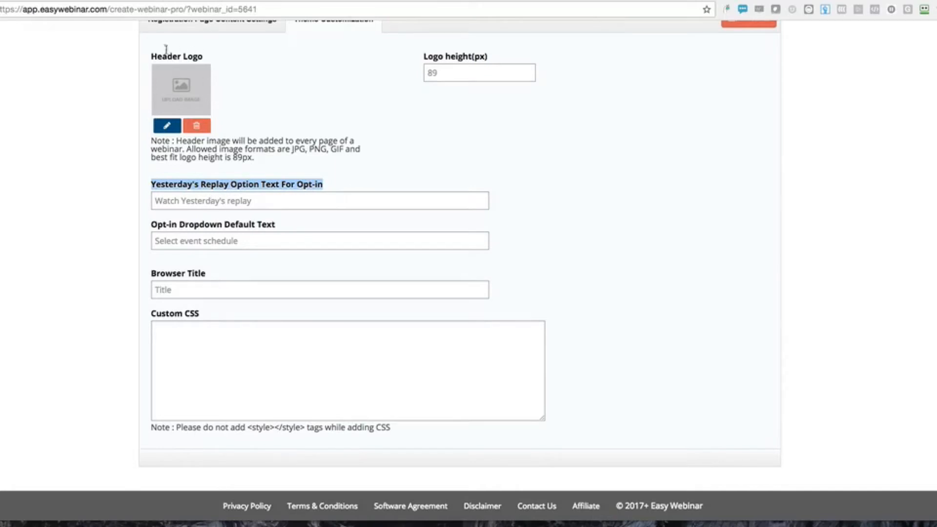
{"action": "scroll", "coordinate": [195, 98], "scroll_direction": "up", "scroll_amount": 3}
{"action": "scroll", "coordinate": [261, 168], "scroll_direction": "up", "scroll_amount": 3}
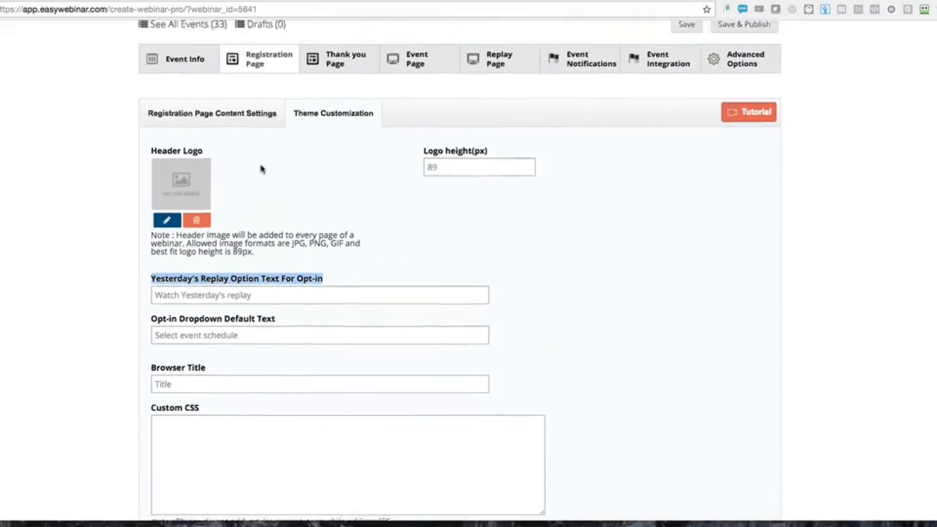
{"action": "left_click", "coordinate": [335, 106]}
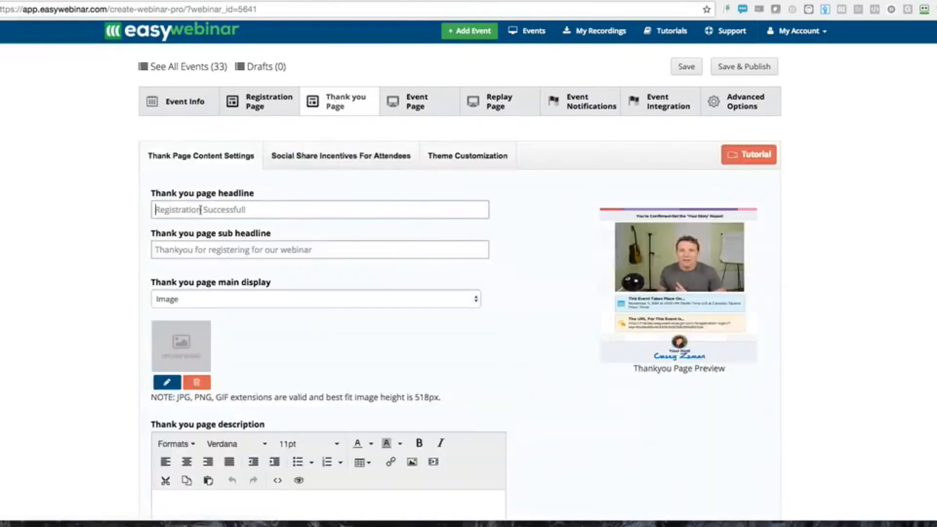
Set the thank-you headline 'Congrats You are Registered!' and sub headline 'Share news to unlock a free gift'
{"action": "type", "text": "Congrats"}
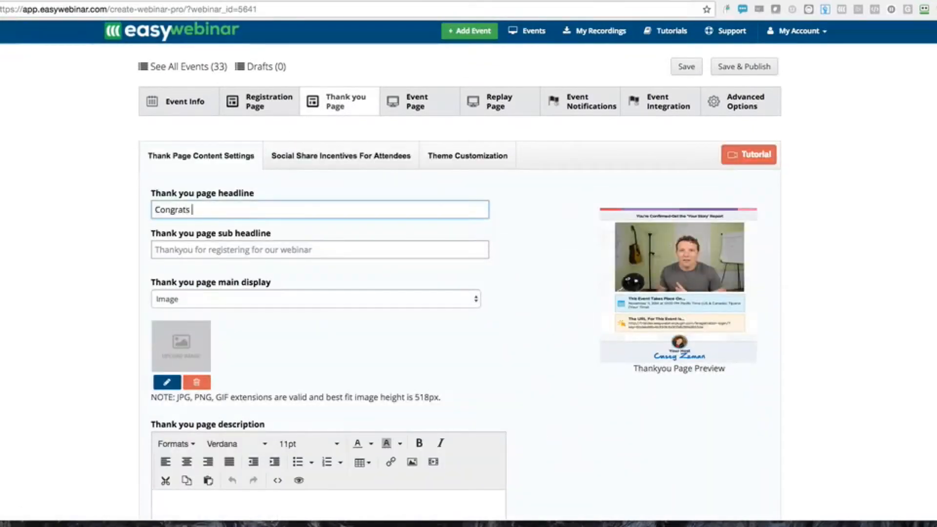
{"action": "type", "text": " You are "}
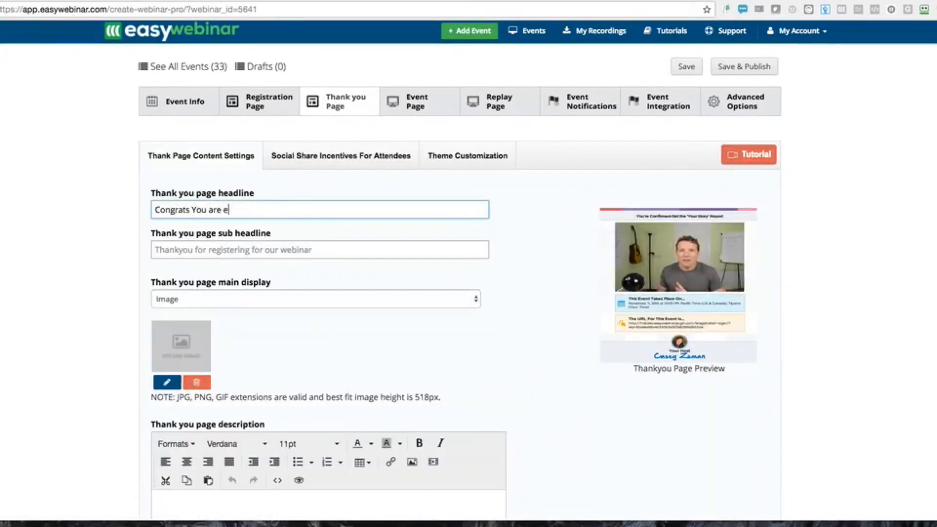
{"action": "type", "text": "Registered!"}
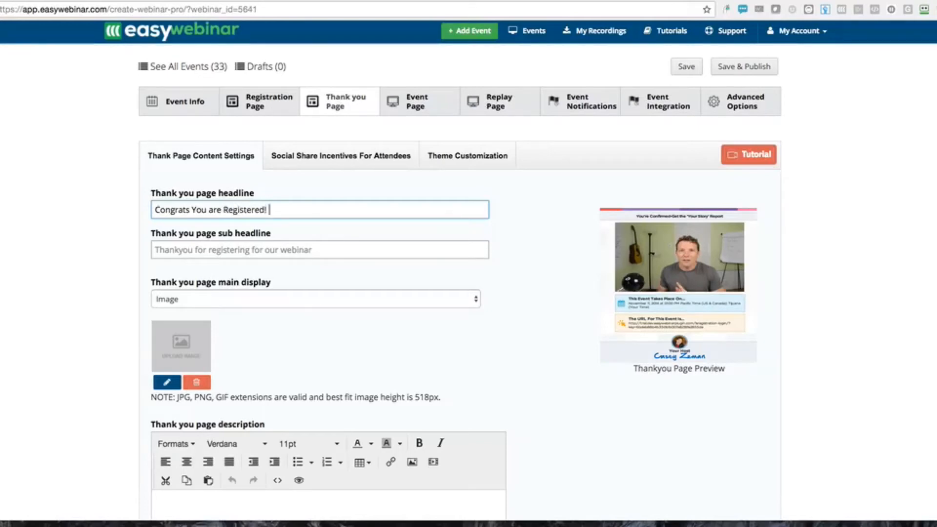
{"action": "left_click", "coordinate": [194, 249]}
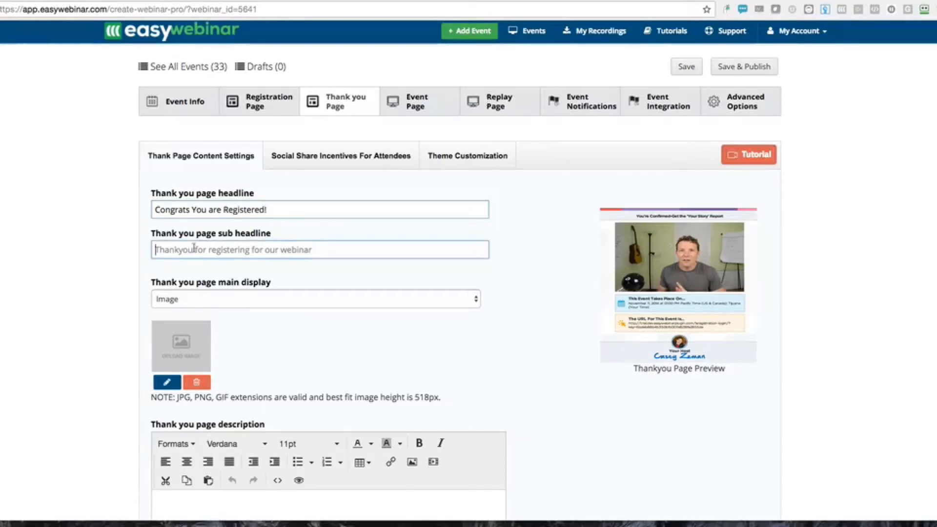
{"action": "type", "text": "Share news"}
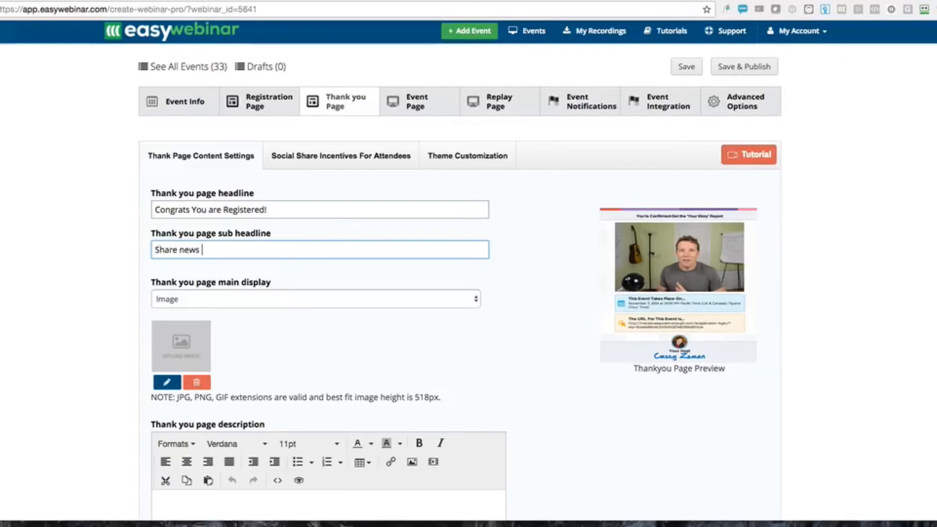
{"action": "type", "text": " to unlock a fr"}
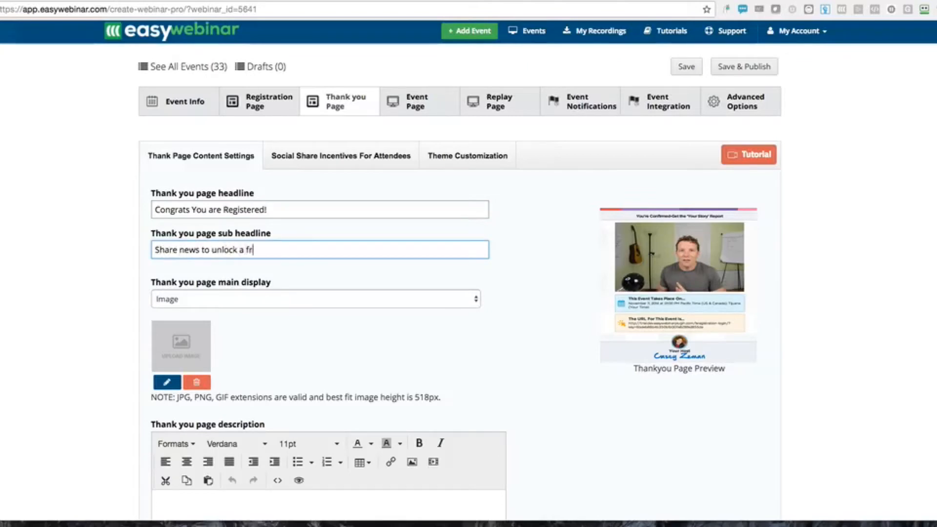
{"action": "type", "text": "ee gift"}
Check the Main display options and description editor, then open Social Share Incentives For Attendees
{"action": "left_click", "coordinate": [169, 299]}
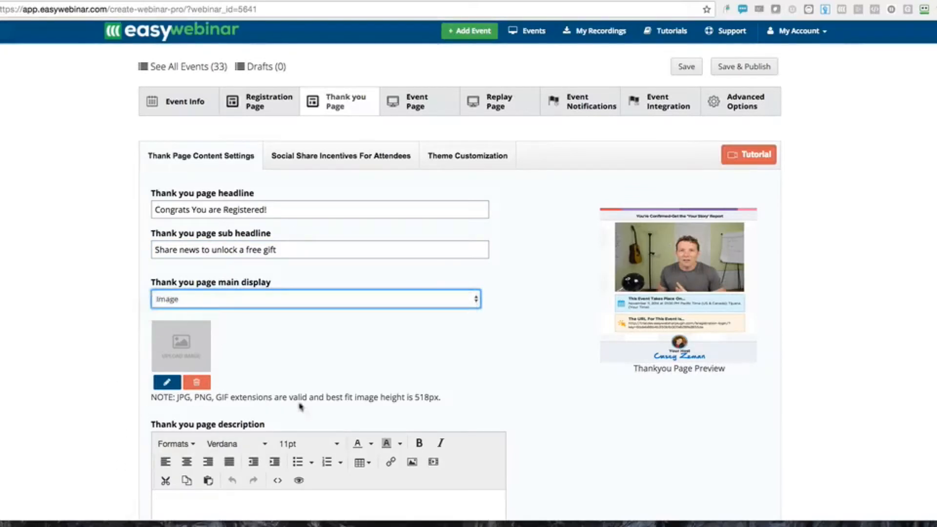
{"action": "scroll", "coordinate": [299, 406], "scroll_direction": "down", "scroll_amount": 3}
{"action": "left_click", "coordinate": [223, 322]}
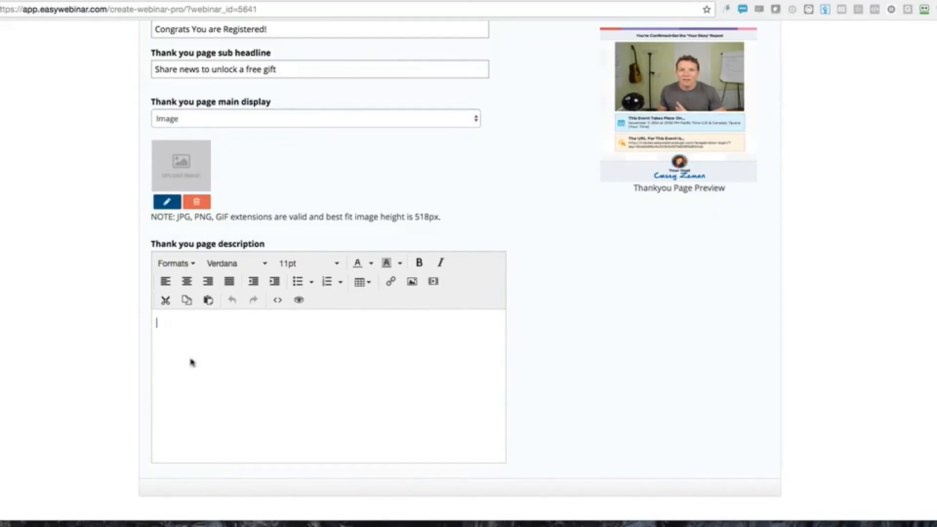
{"action": "scroll", "coordinate": [223, 400], "scroll_direction": "up", "scroll_amount": 5}
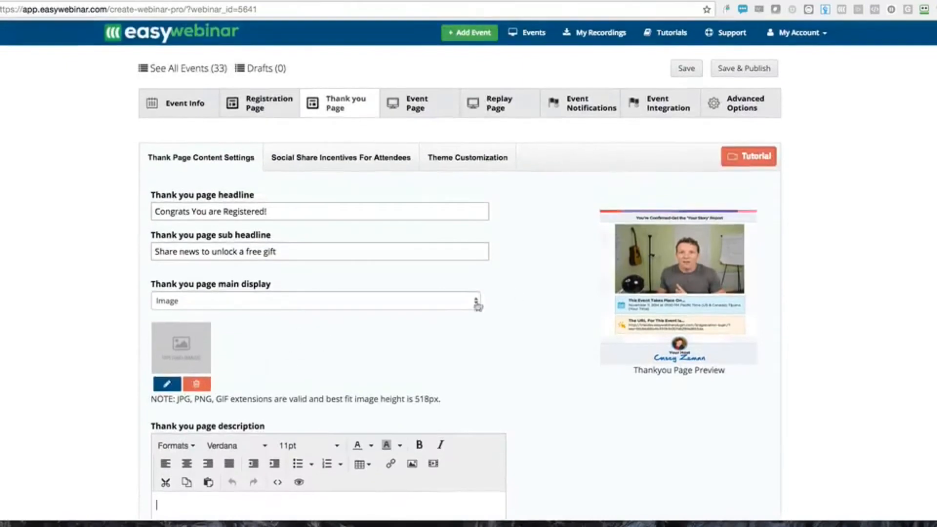
{"action": "mouse_move", "coordinate": [689, 256]}
{"action": "left_click", "coordinate": [373, 161]}
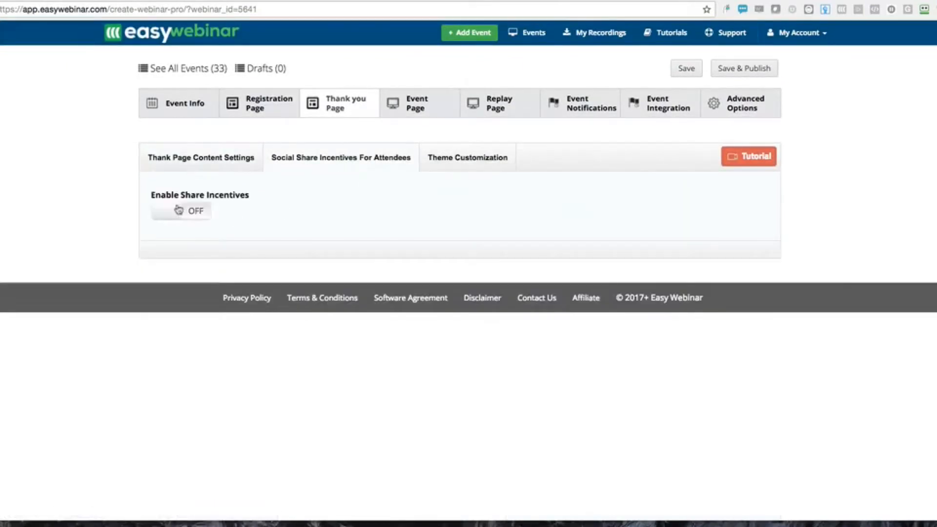
Try enabling share incentives and the reward document, looking at the share post title and document link fields
{"action": "left_click", "coordinate": [180, 210]}
{"action": "left_click", "coordinate": [209, 257]}
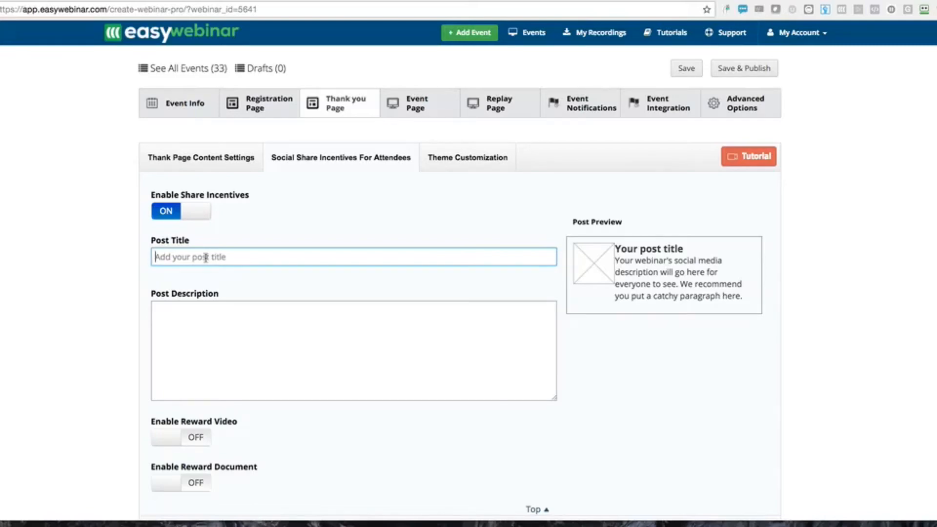
{"action": "left_click", "coordinate": [156, 257]}
{"action": "scroll", "coordinate": [195, 437], "scroll_direction": "down", "scroll_amount": 2}
{"action": "left_click", "coordinate": [172, 436]}
{"action": "scroll", "coordinate": [176, 435], "scroll_direction": "down", "scroll_amount": 2}
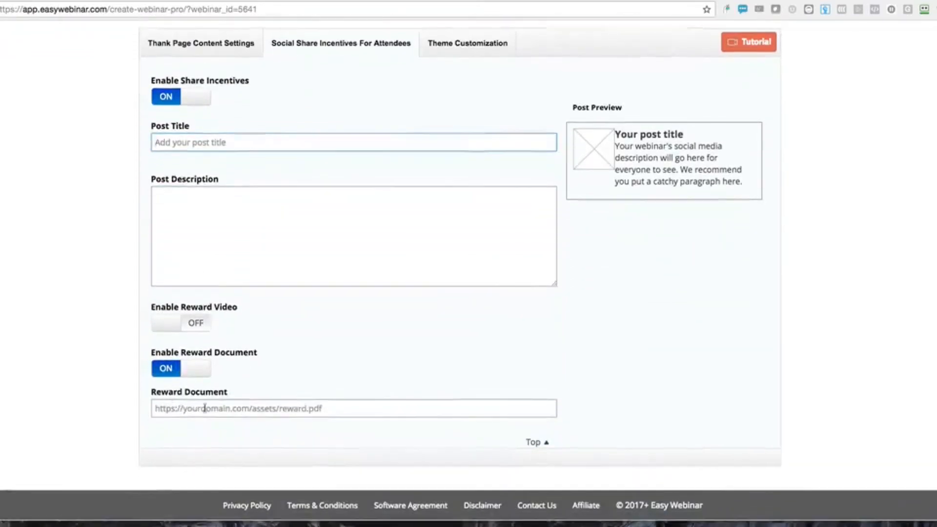
{"action": "left_click", "coordinate": [202, 409]}
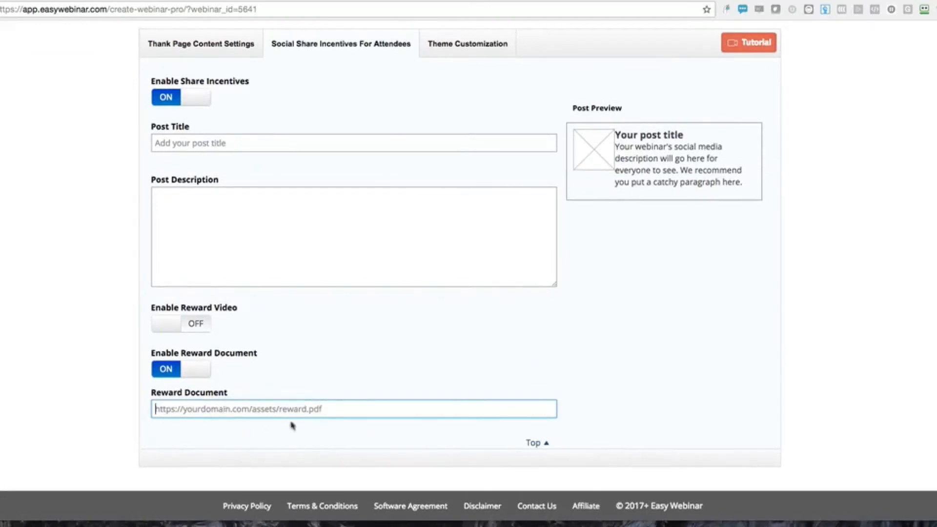
Switch the reward video, reward document and share incentives back off, then open the Event Page settings
{"action": "left_click", "coordinate": [179, 326]}
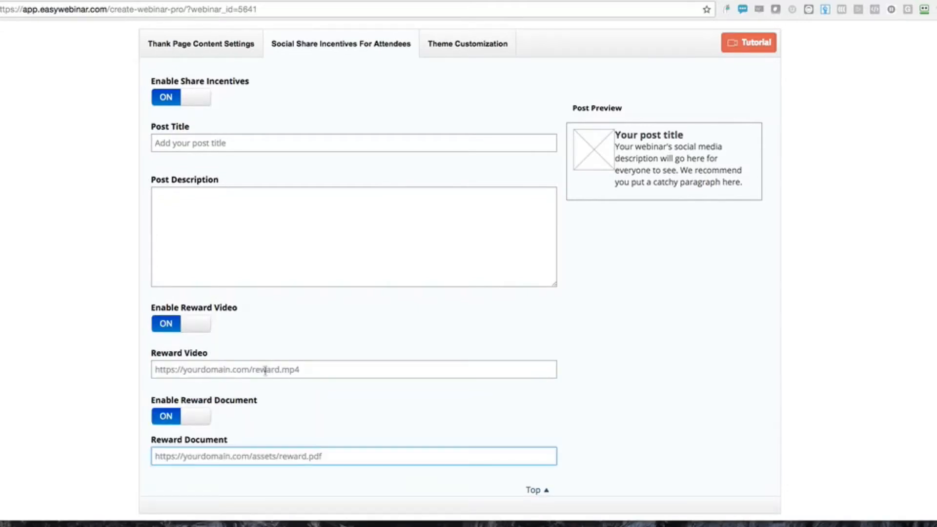
{"action": "left_click", "coordinate": [174, 324]}
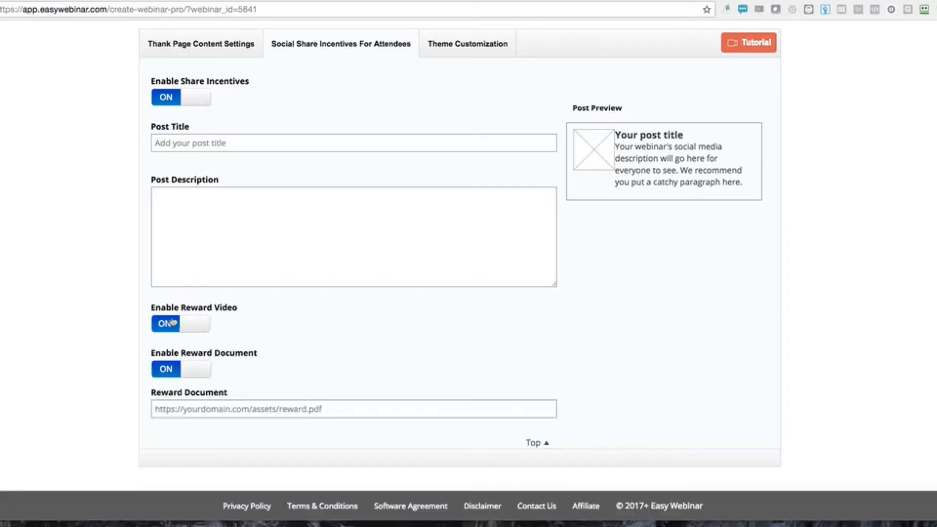
{"action": "left_click", "coordinate": [176, 372]}
{"action": "scroll", "coordinate": [262, 393], "scroll_direction": "up", "scroll_amount": 2}
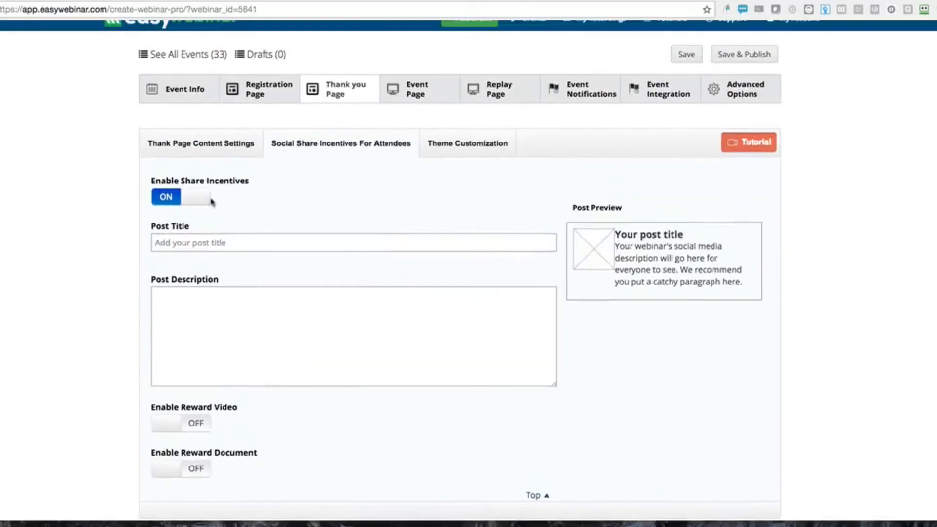
{"action": "left_click", "coordinate": [190, 204]}
{"action": "left_click", "coordinate": [389, 101]}
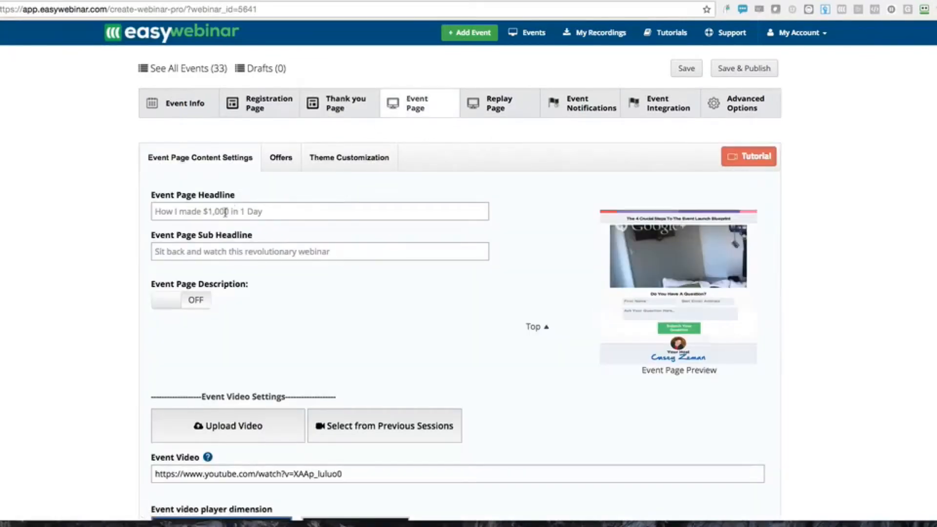
{"action": "left_click", "coordinate": [225, 212]}
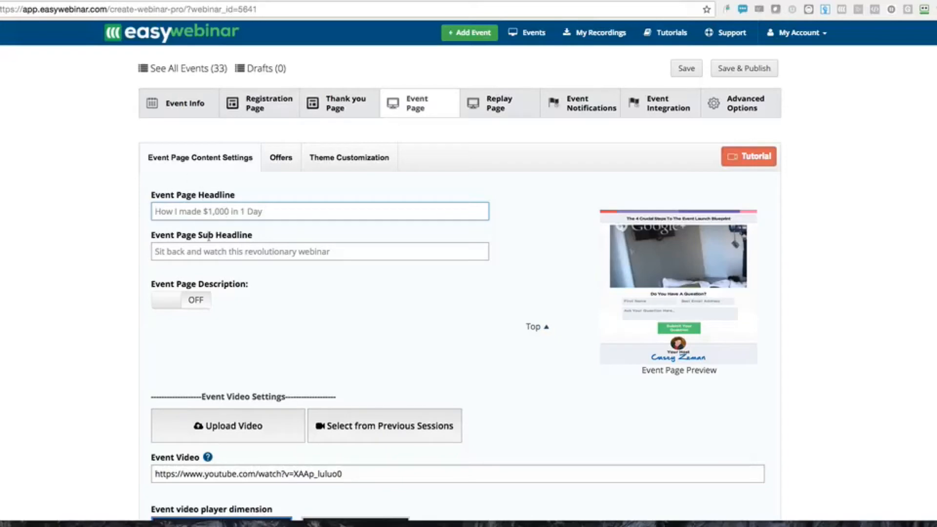
{"action": "scroll", "coordinate": [195, 264], "scroll_direction": "down", "scroll_amount": 1}
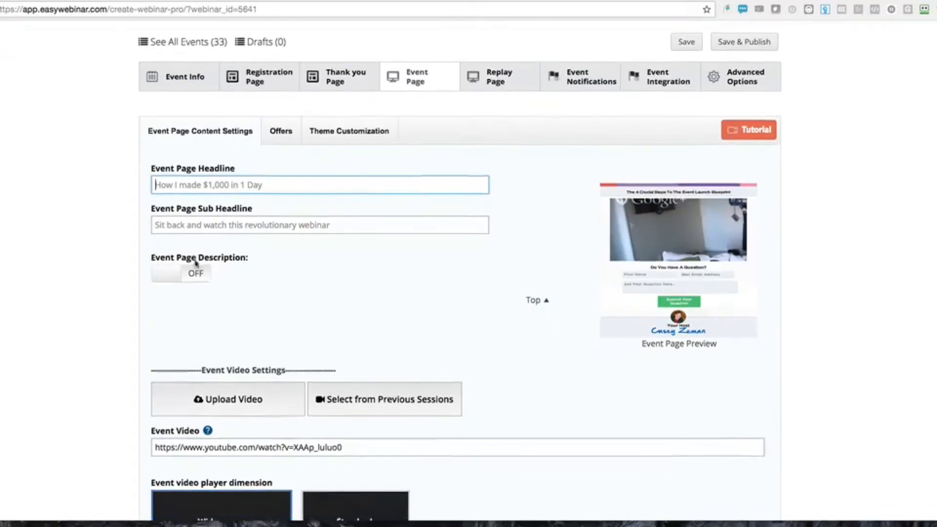
{"action": "left_click", "coordinate": [164, 271]}
{"action": "scroll", "coordinate": [165, 322], "scroll_direction": "down", "scroll_amount": 3}
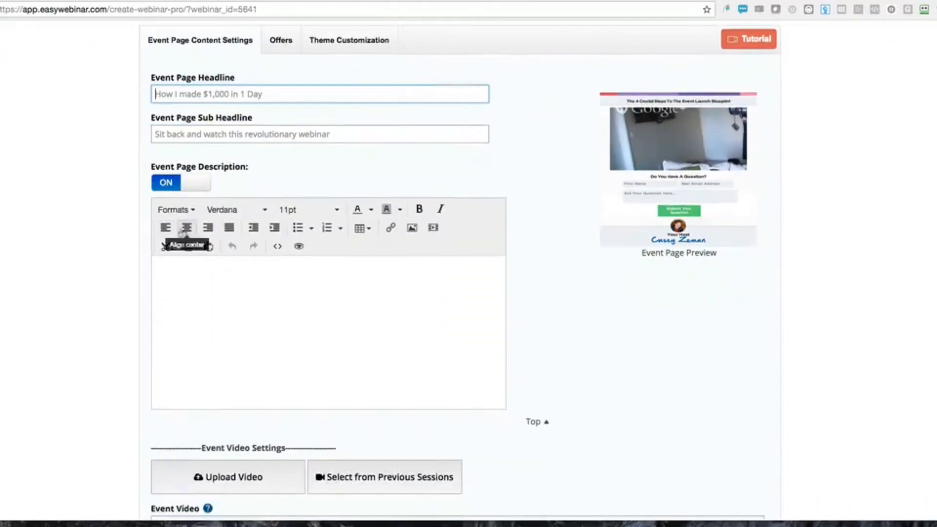
{"action": "left_click", "coordinate": [185, 182]}
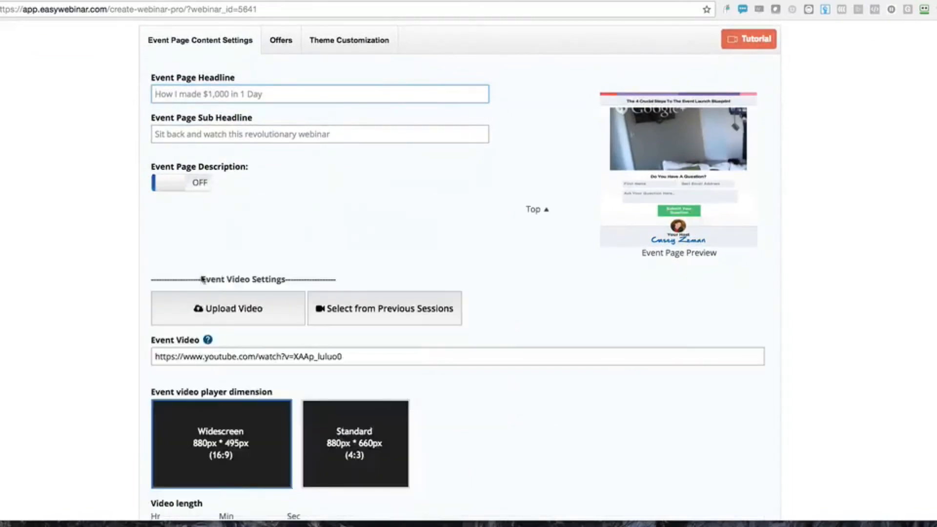
{"action": "scroll", "coordinate": [205, 312], "scroll_direction": "down", "scroll_amount": 4}
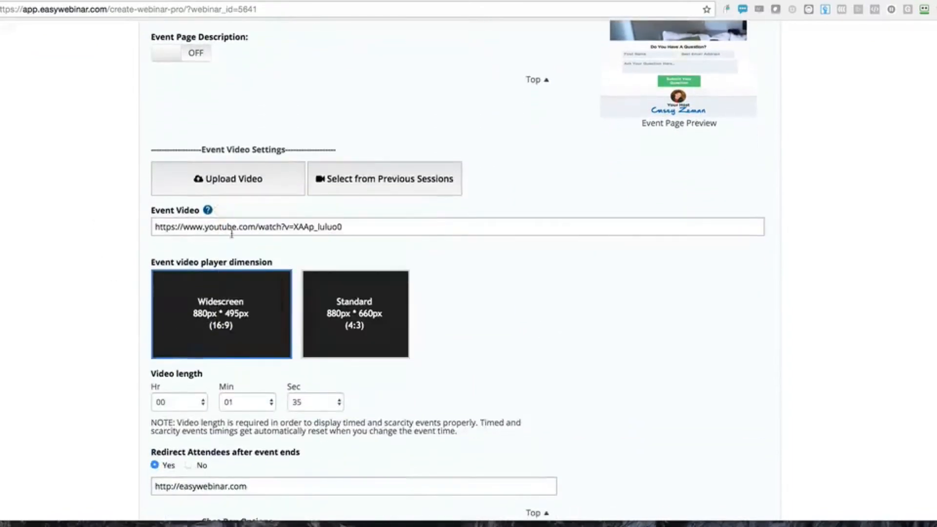
{"action": "triple_click", "coordinate": [247, 231]}
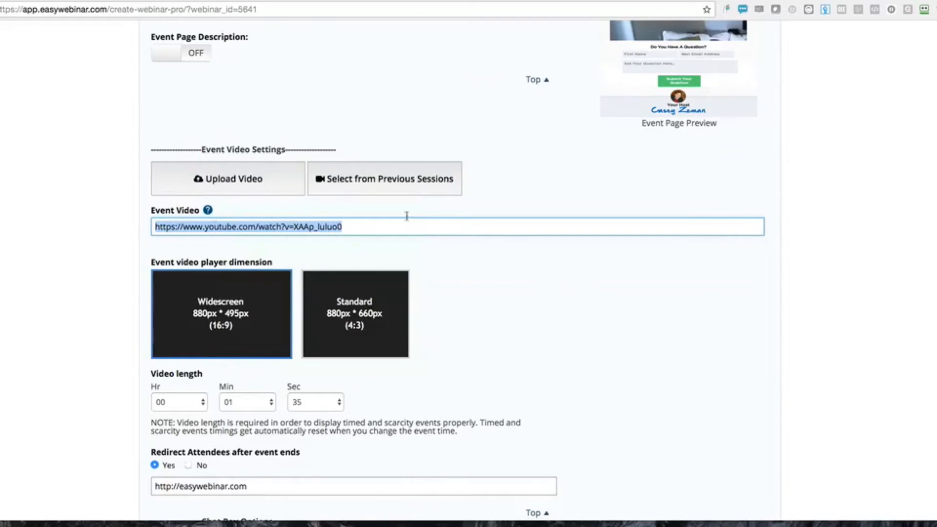
Browse previous-session videos, then open the Upload Video panel listing the uploaded event videos
{"action": "left_click", "coordinate": [379, 181]}
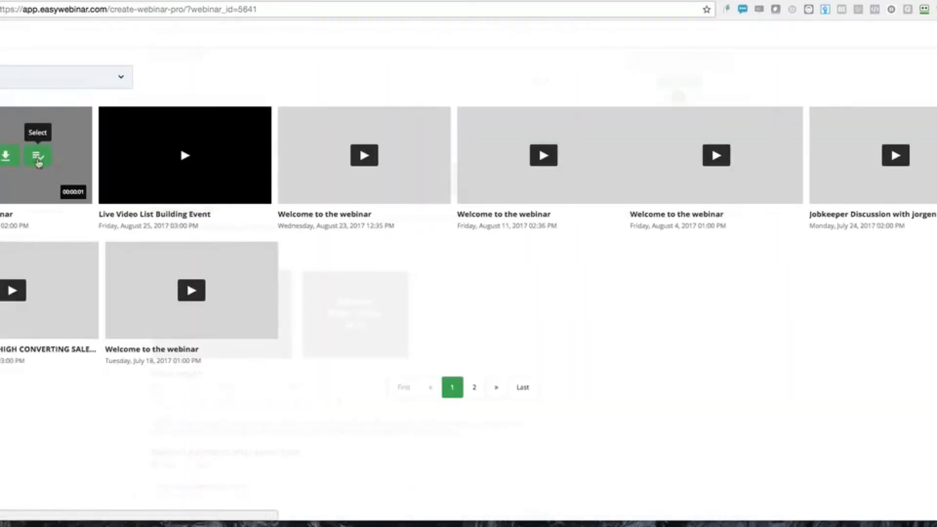
{"action": "mouse_move", "coordinate": [219, 159]}
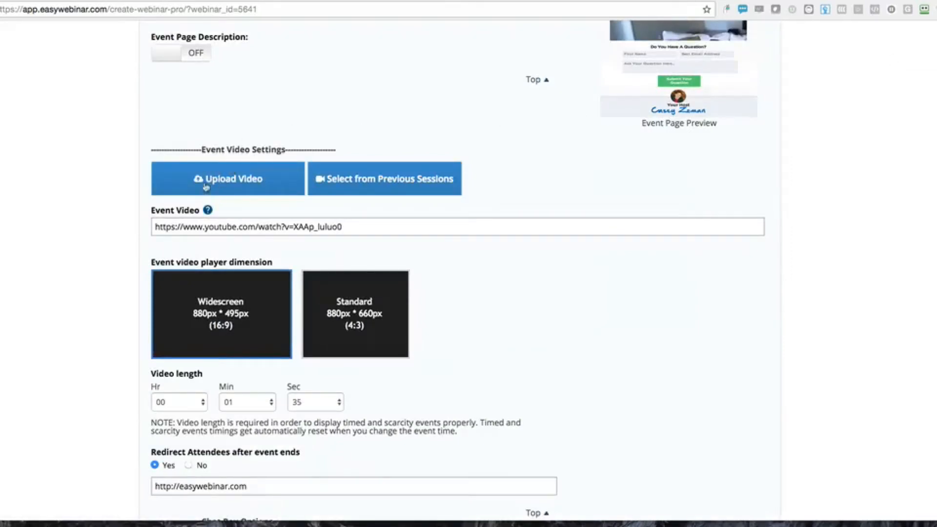
{"action": "left_click", "coordinate": [223, 186]}
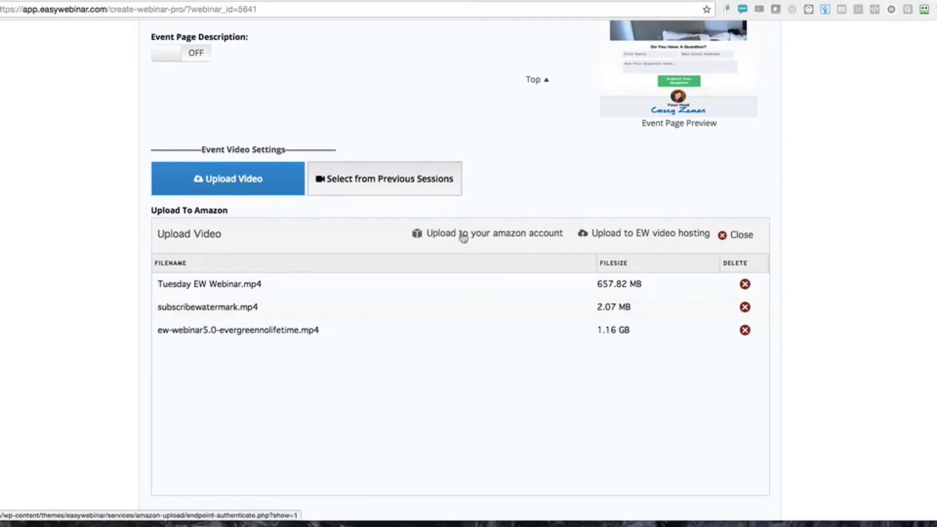
Close the Upload Video panel to return to the Event Video YouTube link
{"action": "left_click", "coordinate": [741, 236]}
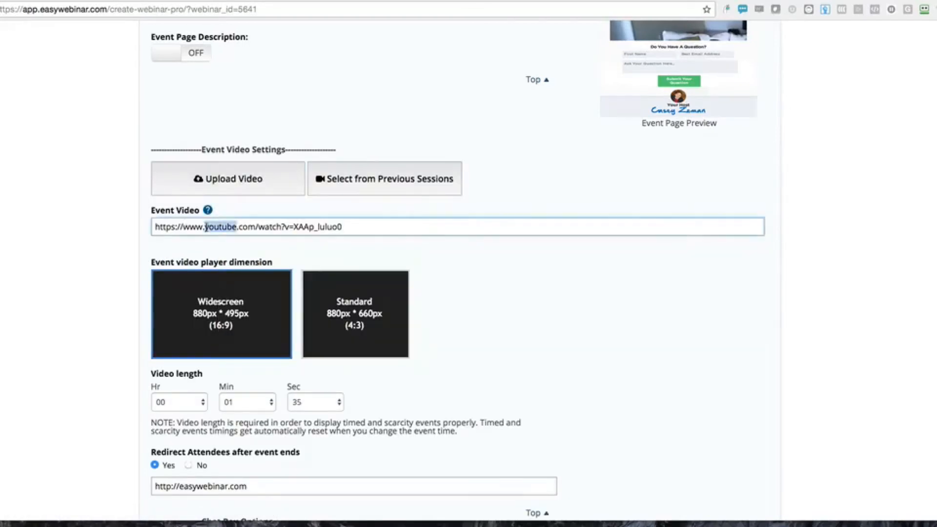
Copy the Event Video YouTube link and open a new browser tab
{"action": "triple_click", "coordinate": [206, 227]}
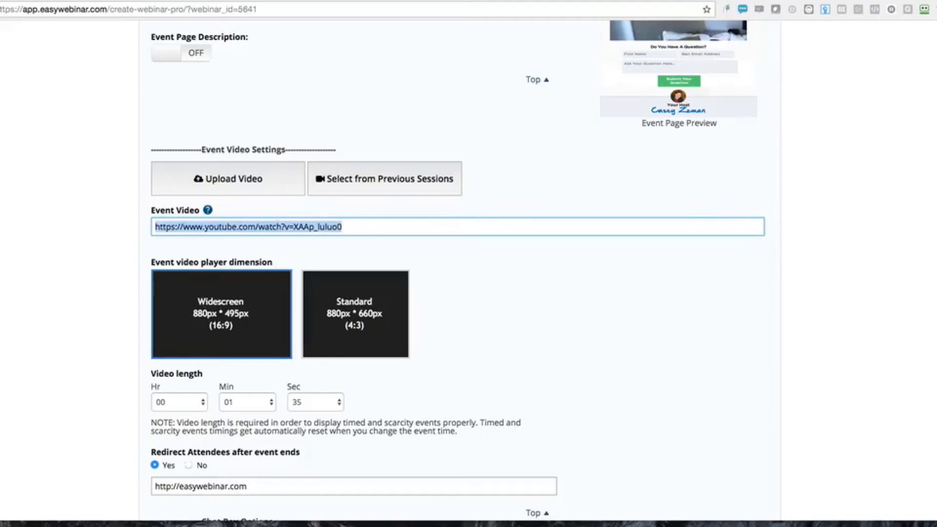
{"action": "key", "text": "ctrl+c"}
{"action": "key", "text": "ctrl+t"}
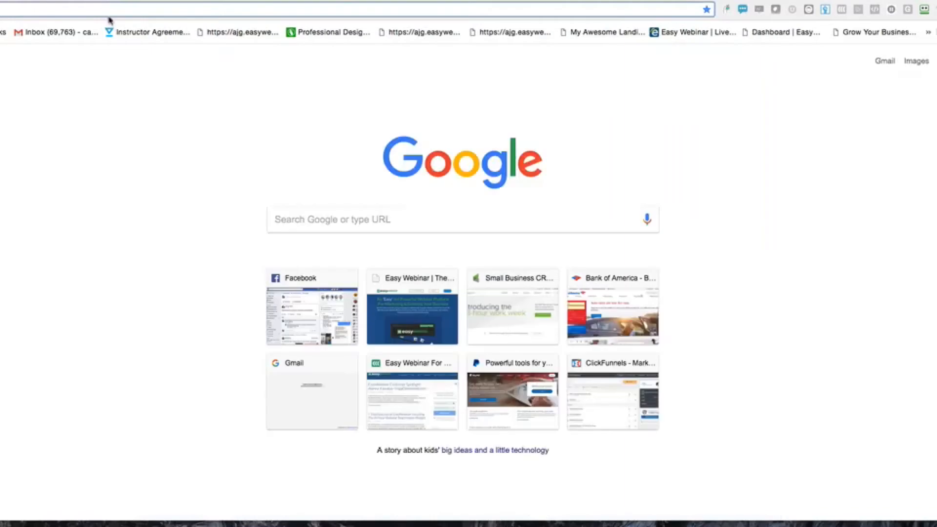
Load the pasted YouTube video link and test playback by pausing, resuming and pausing again
{"action": "key", "text": "ctrl+v"}
{"action": "key", "text": "Return"}
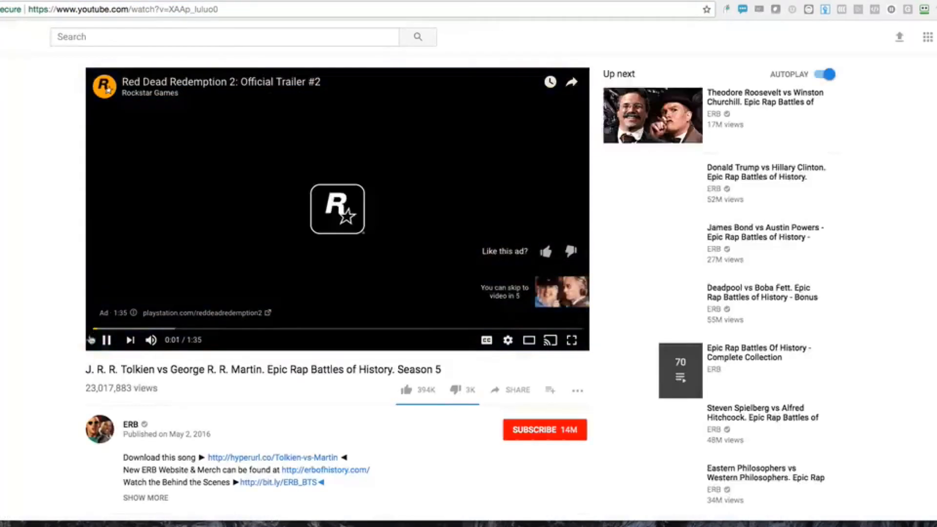
{"action": "left_click", "coordinate": [107, 341]}
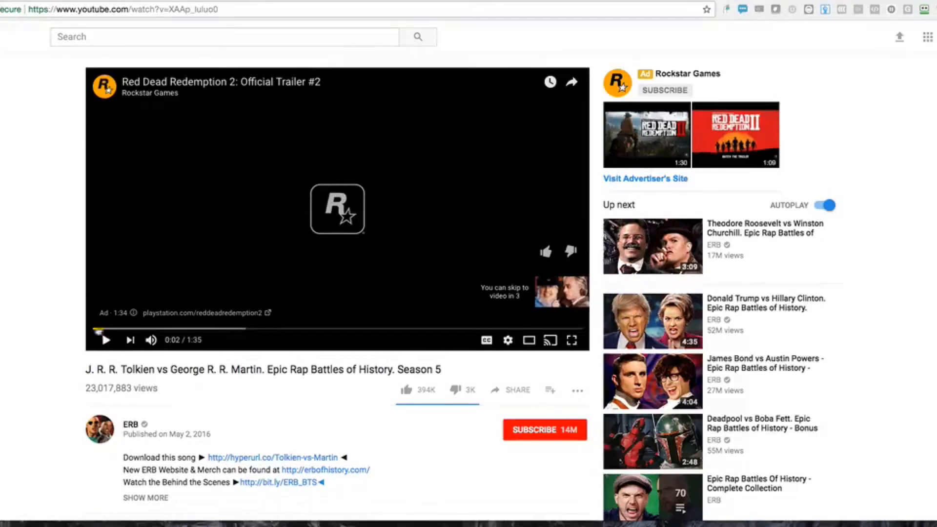
{"action": "left_click", "coordinate": [106, 341]}
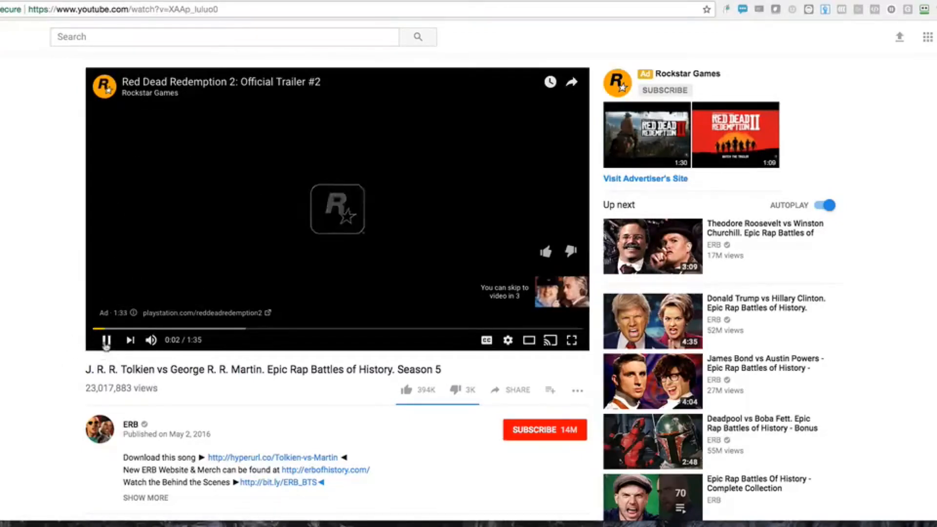
{"action": "left_click", "coordinate": [105, 341]}
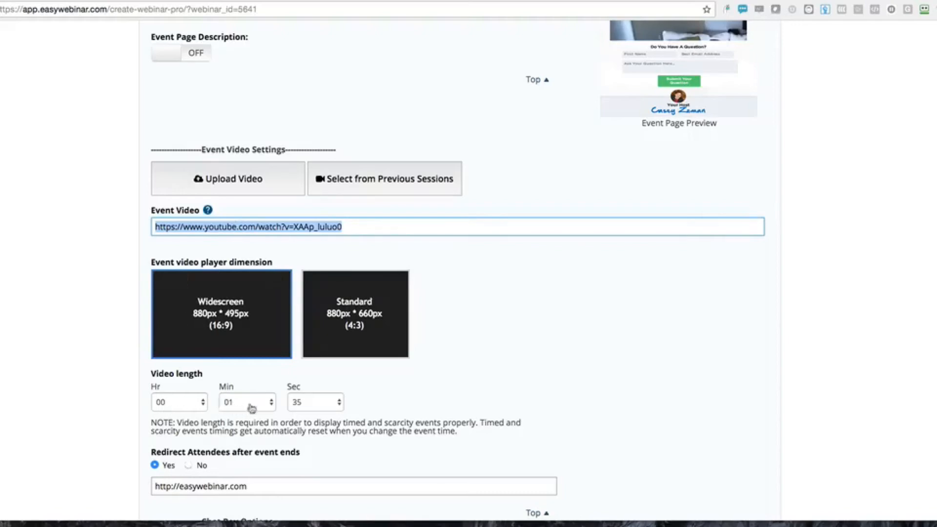
Keep the chat box as a Contact Box and switch Show Attendees on event page to OFF
{"action": "scroll", "coordinate": [220, 413], "scroll_direction": "down", "scroll_amount": 3}
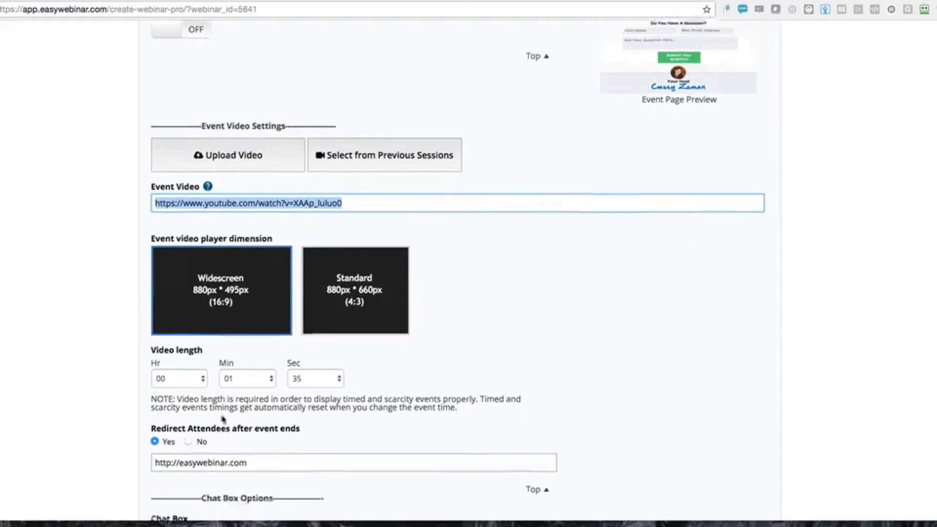
{"action": "scroll", "coordinate": [251, 370], "scroll_direction": "down", "scroll_amount": 1}
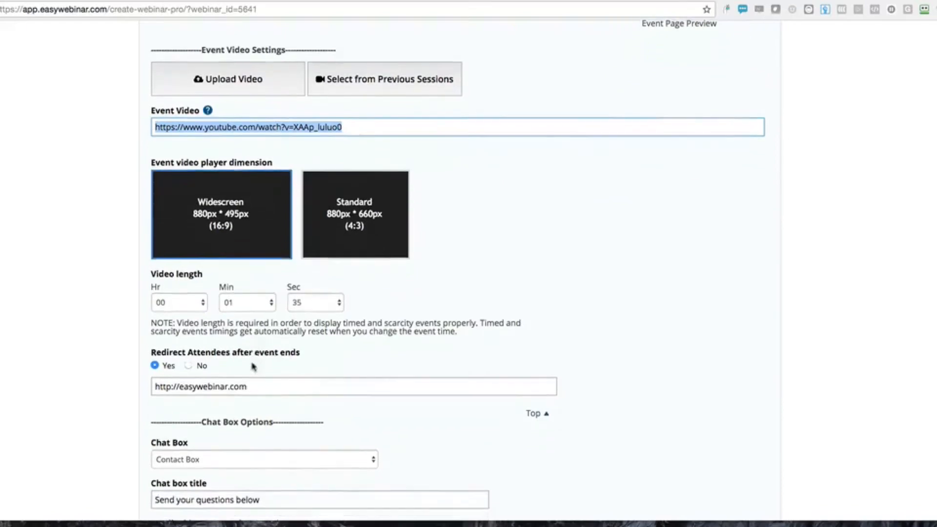
{"action": "scroll", "coordinate": [254, 249], "scroll_direction": "down", "scroll_amount": 5}
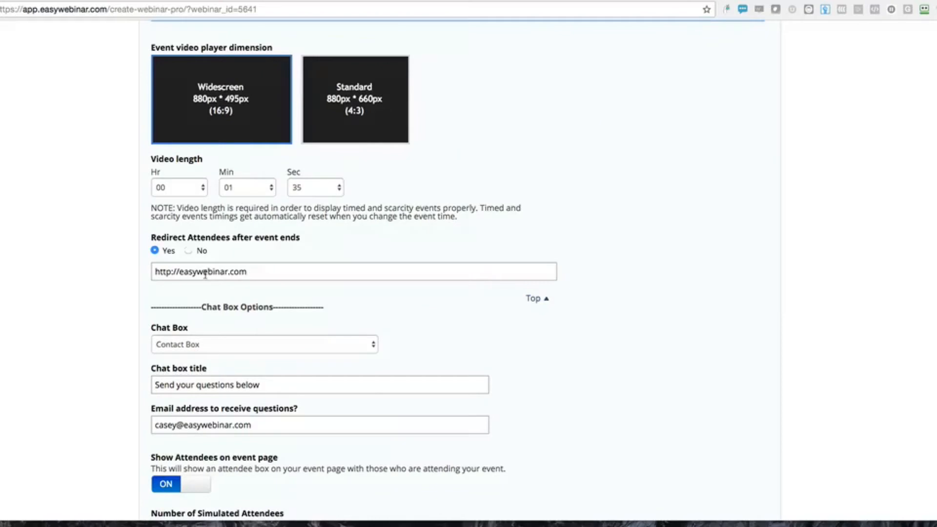
{"action": "scroll", "coordinate": [205, 351], "scroll_direction": "down", "scroll_amount": 4}
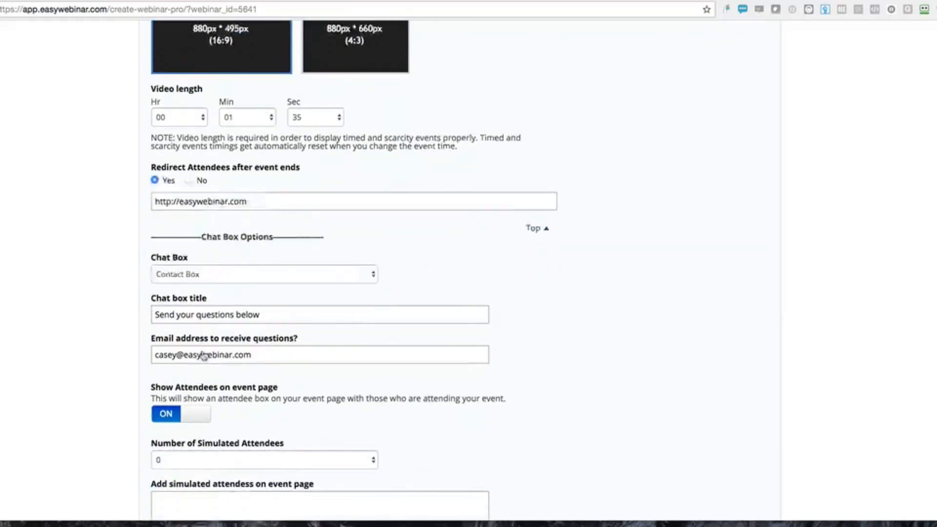
{"action": "left_click", "coordinate": [200, 261]}
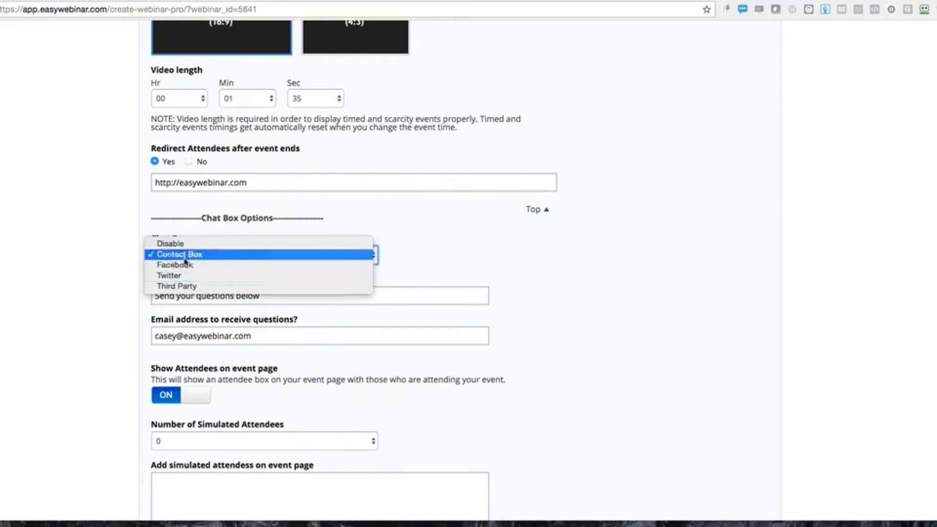
{"action": "left_click", "coordinate": [107, 286]}
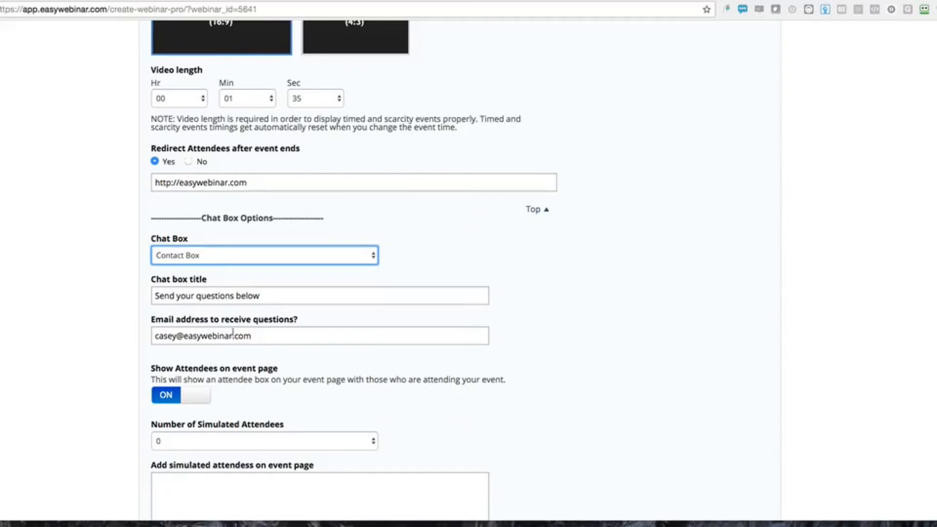
{"action": "left_click_drag", "start_coordinate": [252, 338], "coordinate": [140, 326]}
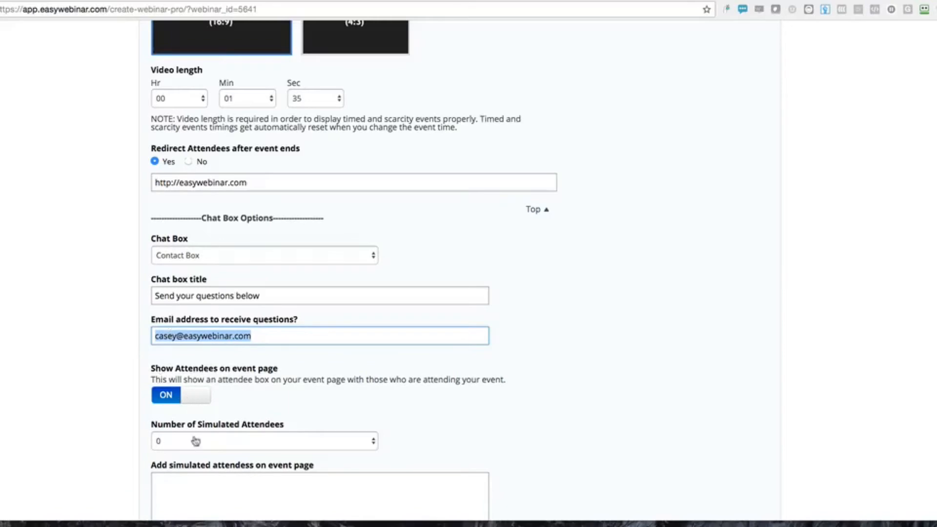
{"action": "left_click", "coordinate": [190, 398]}
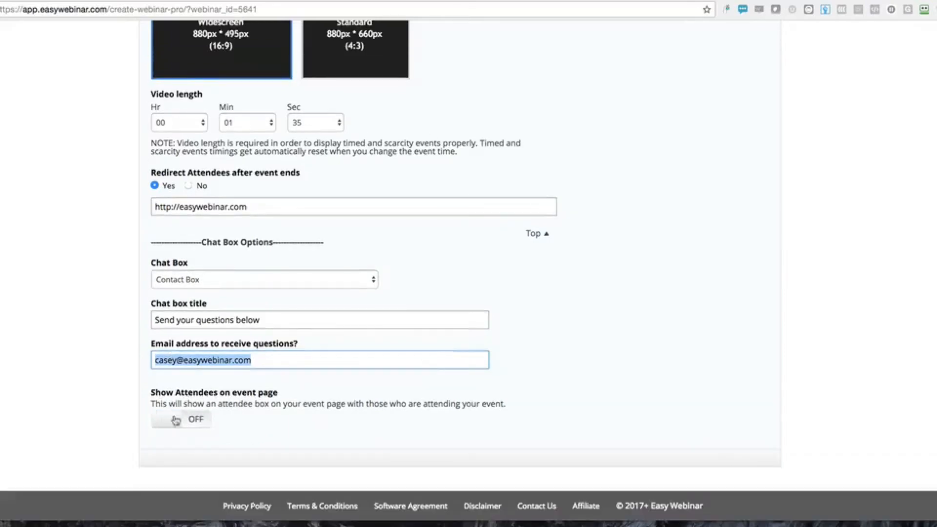
{"action": "scroll", "coordinate": [365, 391], "scroll_direction": "up", "scroll_amount": 15}
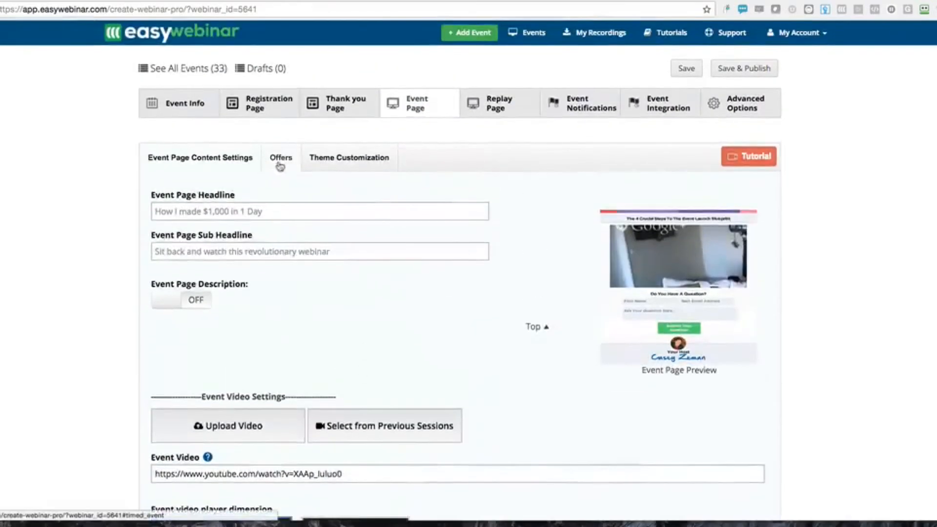
Expand Offer #1 'Get access now' to review its 00:00:02–00:01:00 timing, description and button
{"action": "left_click", "coordinate": [280, 157]}
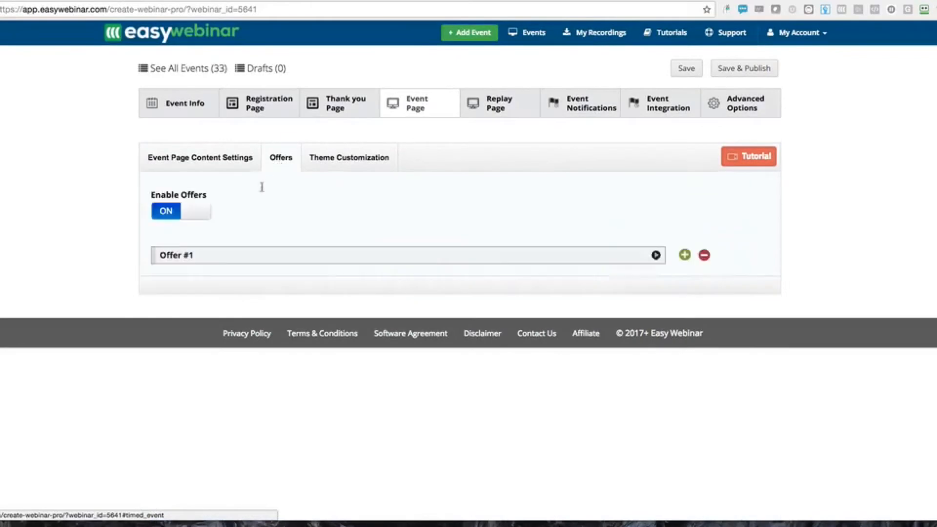
{"action": "left_click", "coordinate": [235, 255]}
{"action": "scroll", "coordinate": [319, 341], "scroll_direction": "down", "scroll_amount": 5}
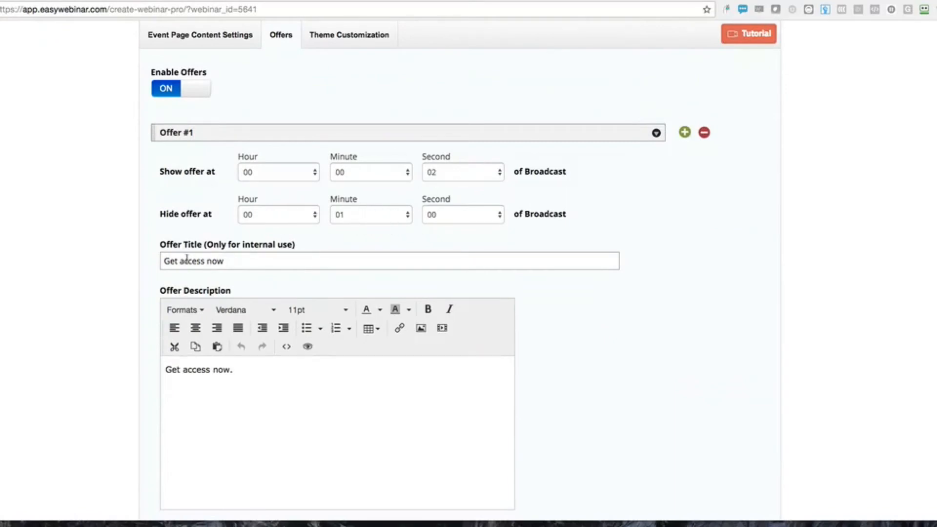
{"action": "left_click_drag", "start_coordinate": [230, 371], "coordinate": [177, 383]}
{"action": "scroll", "coordinate": [182, 383], "scroll_direction": "down", "scroll_amount": 5}
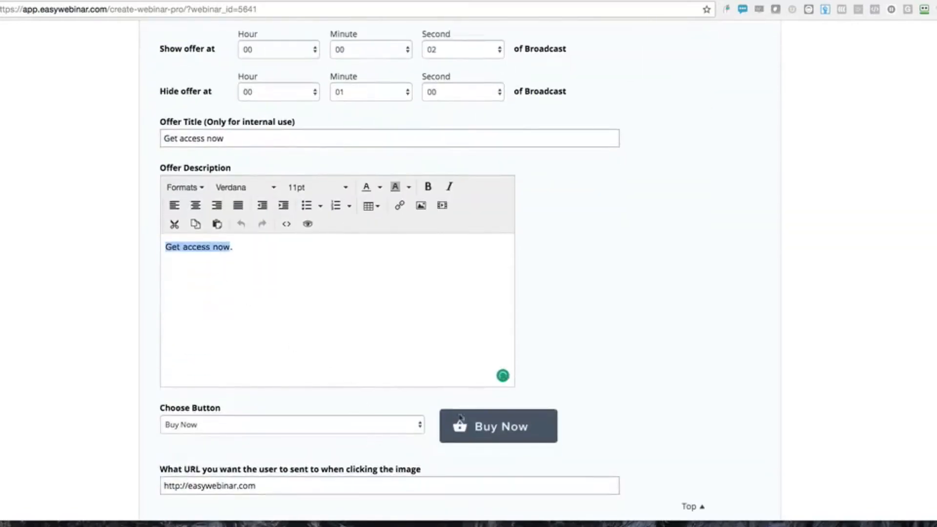
Try the Customize your button and Choose your own image styles for Offer #1's button
{"action": "left_click", "coordinate": [337, 425]}
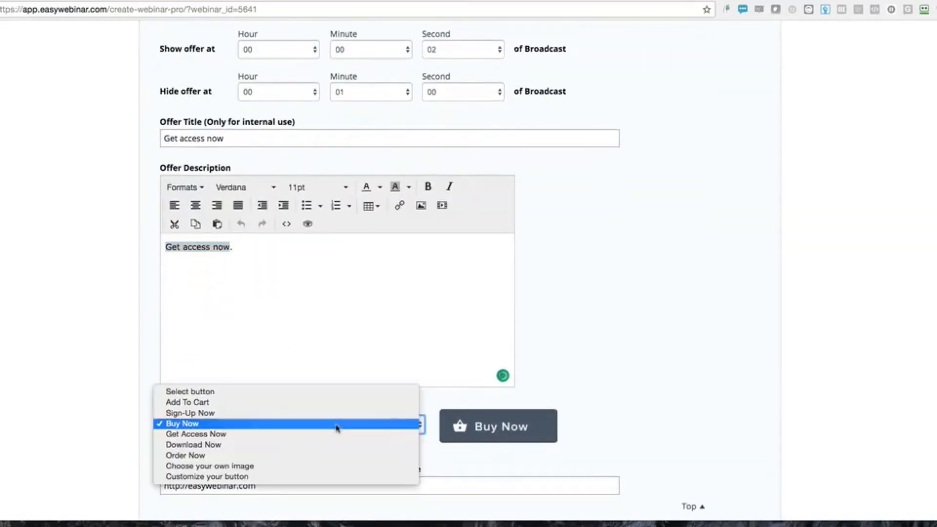
{"action": "left_click", "coordinate": [221, 478]}
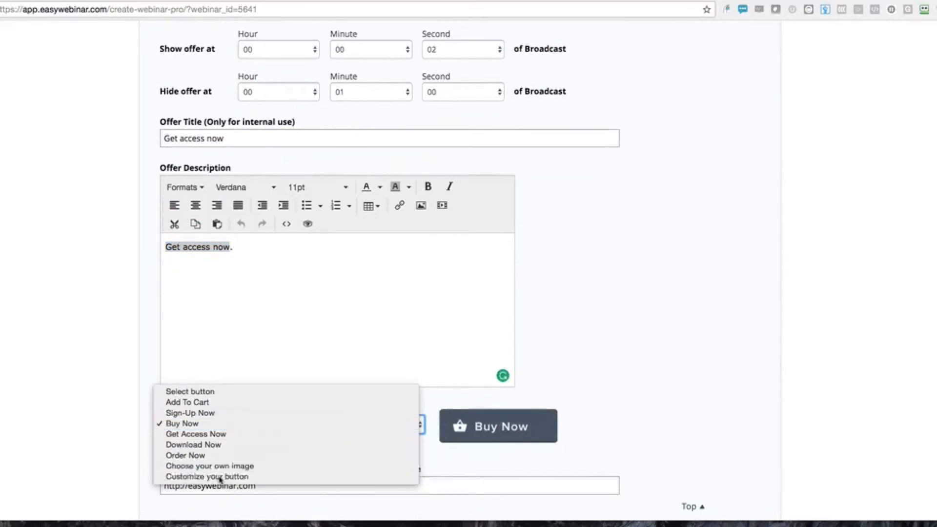
{"action": "scroll", "coordinate": [220, 312], "scroll_direction": "down", "scroll_amount": 5}
{"action": "left_click", "coordinate": [231, 281]}
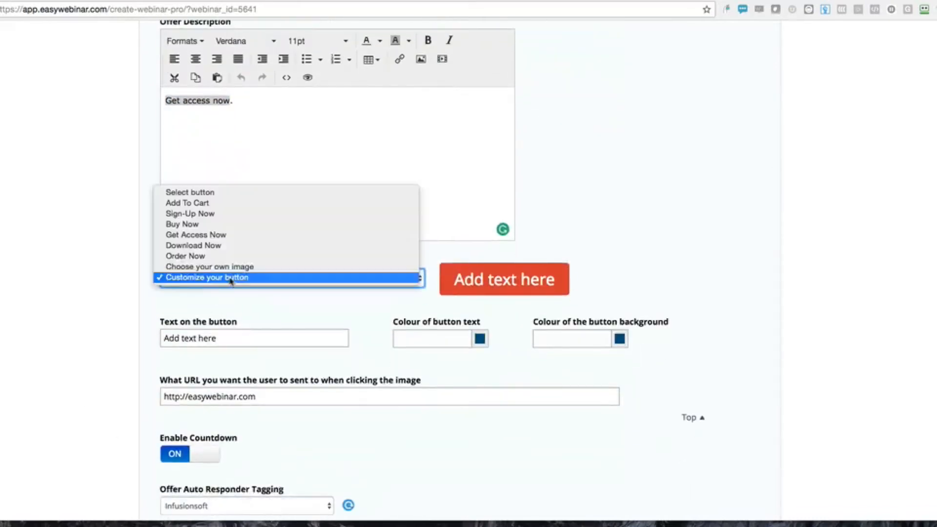
{"action": "left_click", "coordinate": [197, 272]}
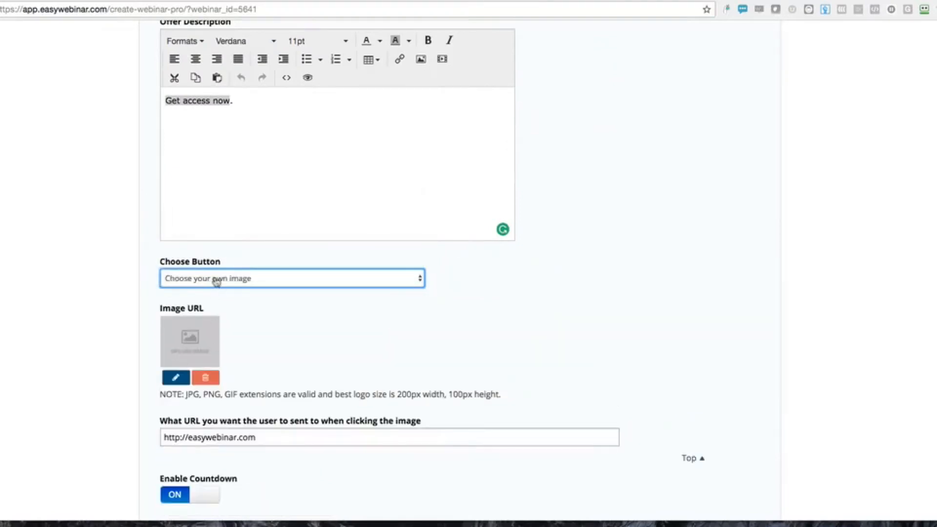
Try Download Now, then settle Offer #1's button on Get Access Now
{"action": "left_click", "coordinate": [217, 281]}
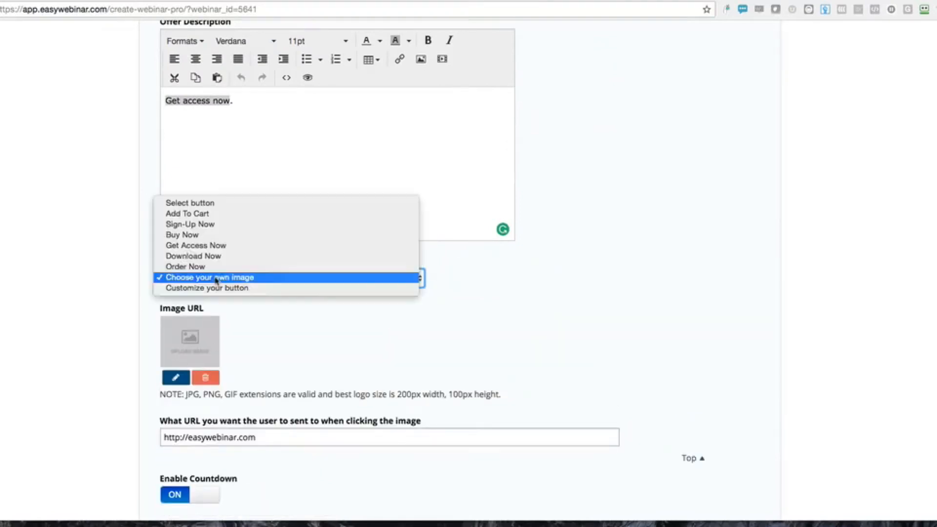
{"action": "left_click", "coordinate": [200, 255]}
{"action": "left_click", "coordinate": [199, 283]}
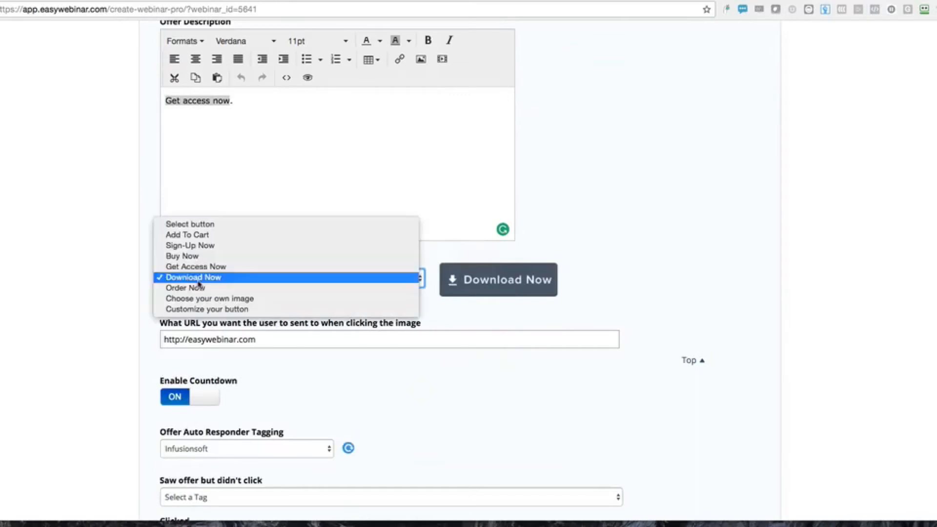
{"action": "left_click", "coordinate": [195, 267]}
{"action": "scroll", "coordinate": [113, 369], "scroll_direction": "down", "scroll_amount": 2}
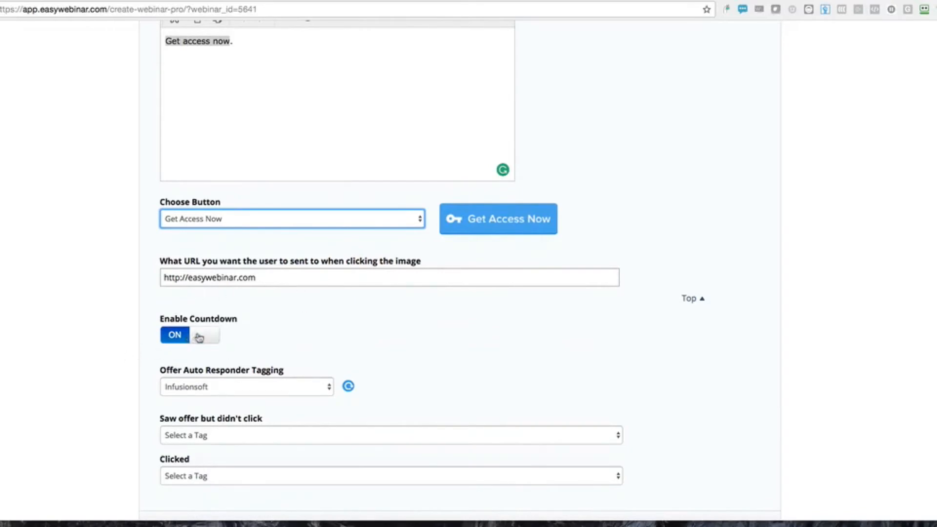
{"action": "scroll", "coordinate": [200, 302], "scroll_direction": "up", "scroll_amount": 5}
{"action": "scroll", "coordinate": [199, 301], "scroll_direction": "up", "scroll_amount": 1}
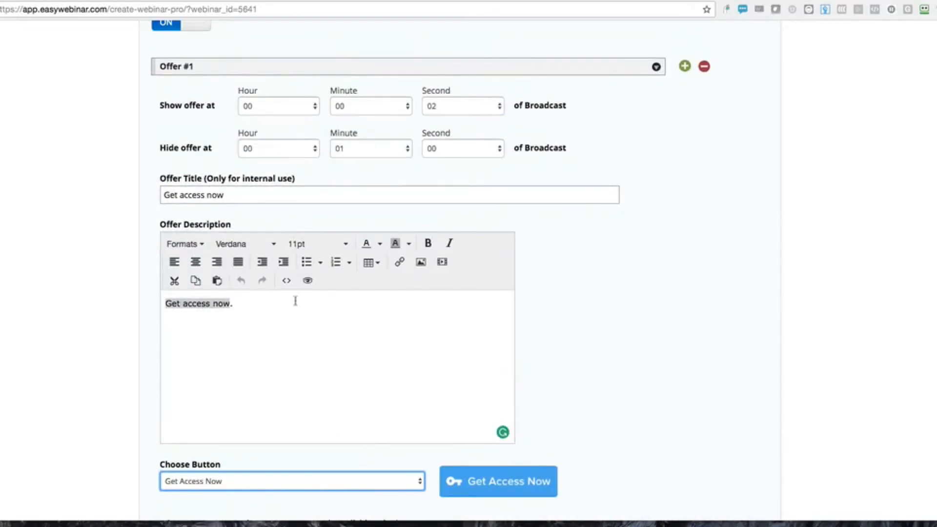
{"action": "scroll", "coordinate": [294, 300], "scroll_direction": "down", "scroll_amount": 7}
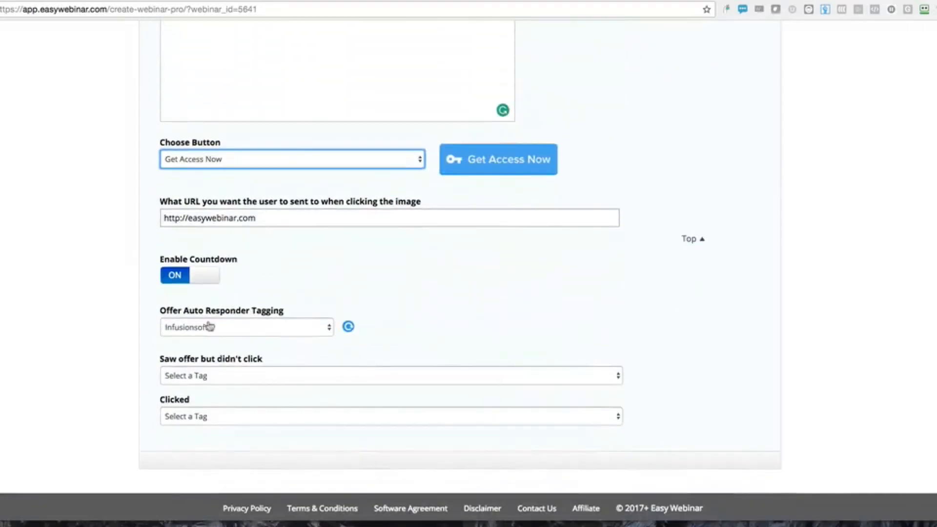
Review the Offer Auto Responder Tagging setting, then move on to the Replay Page settings
{"action": "left_click", "coordinate": [183, 308]}
{"action": "left_click_drag", "start_coordinate": [183, 309], "coordinate": [295, 307]}
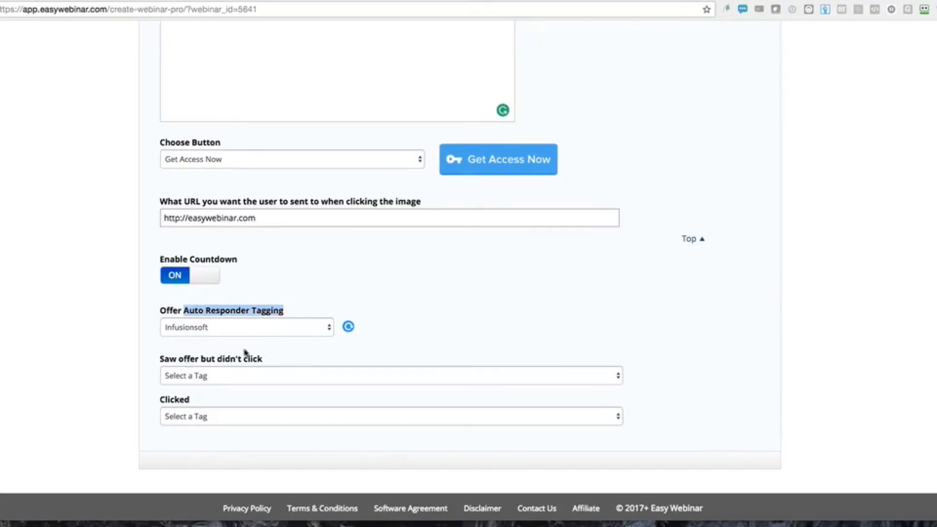
{"action": "scroll", "coordinate": [245, 353], "scroll_direction": "up", "scroll_amount": 10}
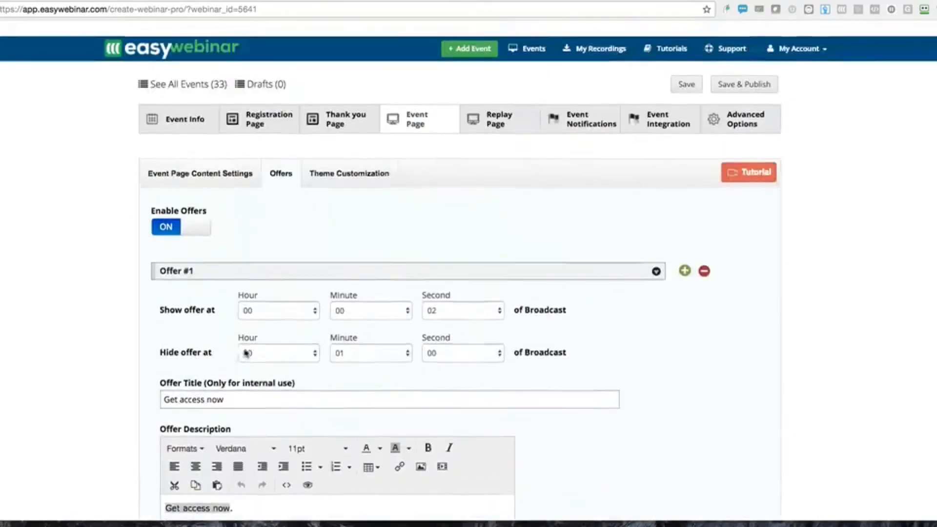
{"action": "left_click", "coordinate": [521, 106]}
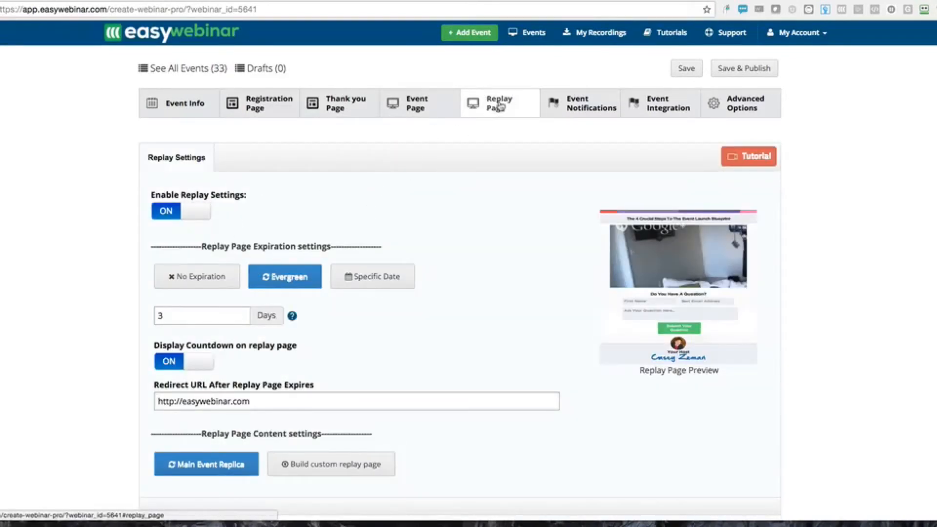
{"action": "scroll", "coordinate": [273, 317], "scroll_direction": "down", "scroll_amount": 2}
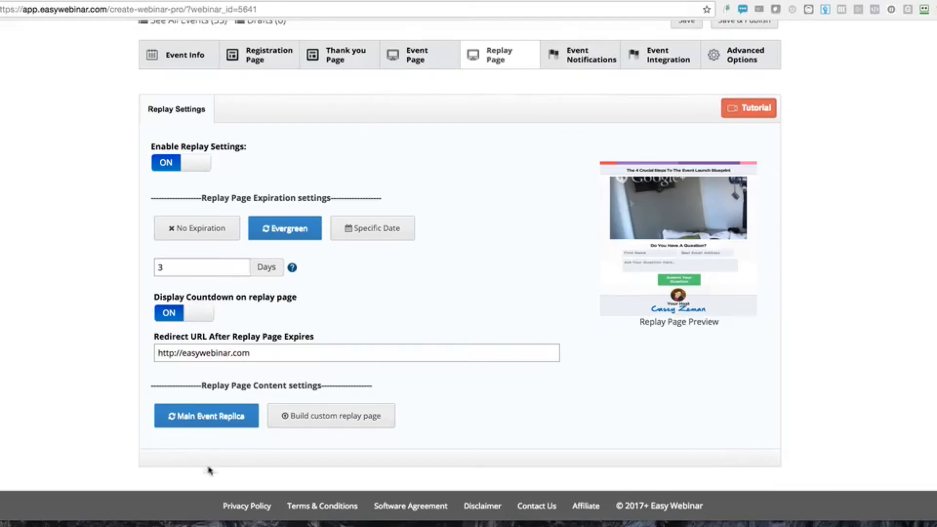
{"action": "left_click", "coordinate": [332, 416]}
{"action": "scroll", "coordinate": [331, 410], "scroll_direction": "down", "scroll_amount": 4}
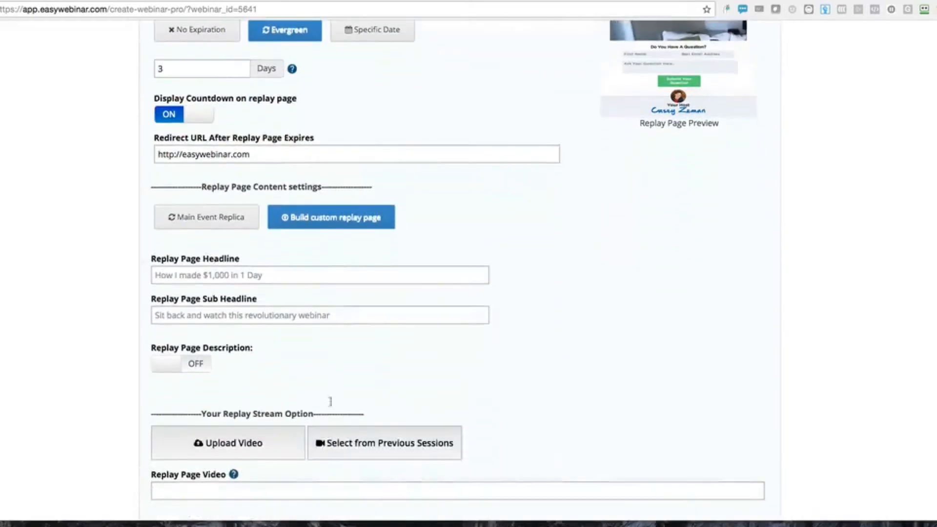
{"action": "scroll", "coordinate": [311, 455], "scroll_direction": "down", "scroll_amount": 2}
{"action": "scroll", "coordinate": [311, 455], "scroll_direction": "down", "scroll_amount": 1}
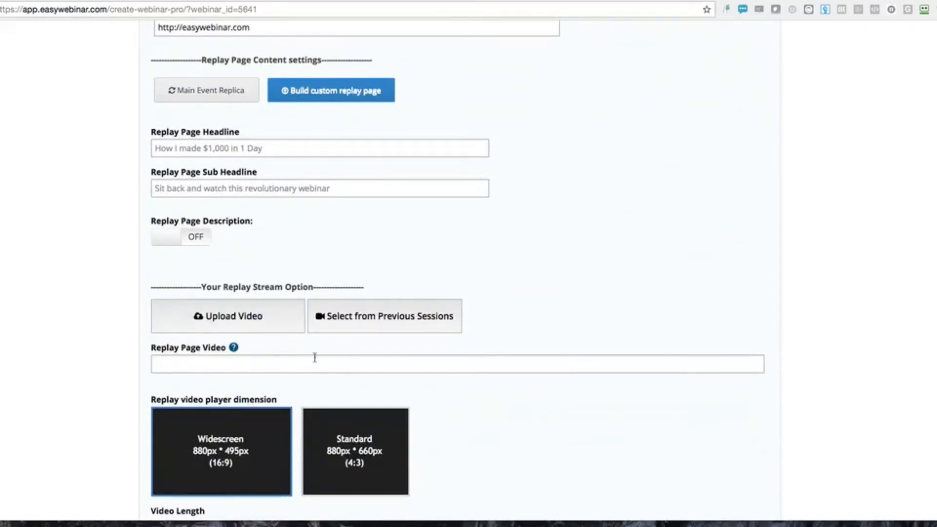
{"action": "scroll", "coordinate": [316, 358], "scroll_direction": "up", "scroll_amount": 3}
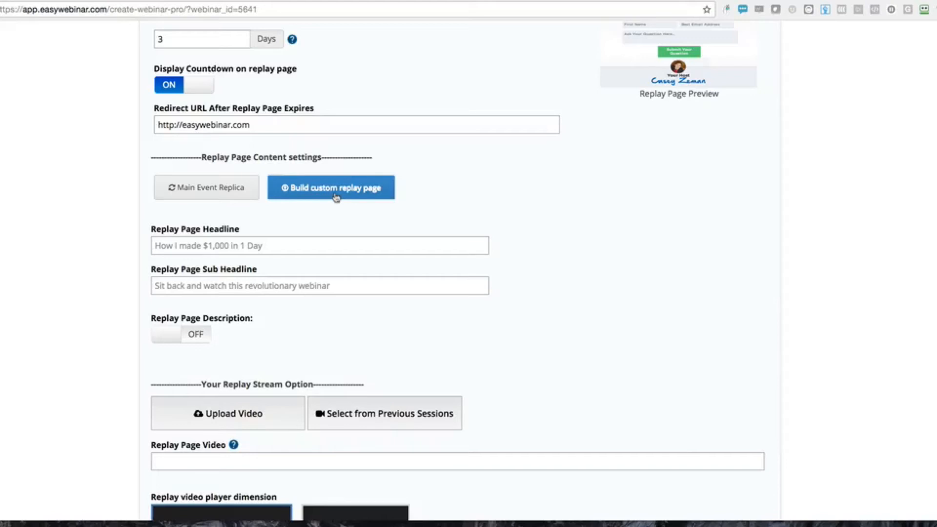
{"action": "left_click", "coordinate": [215, 193]}
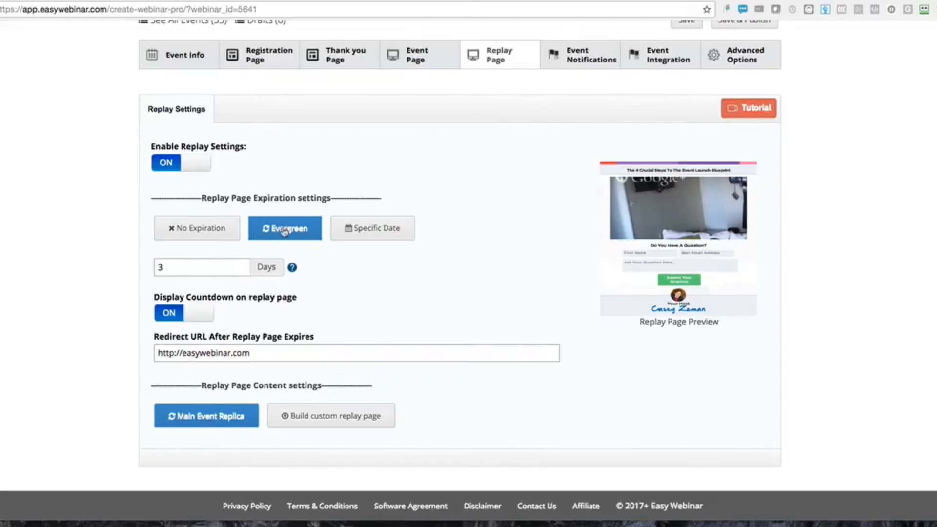
{"action": "left_click", "coordinate": [183, 230]}
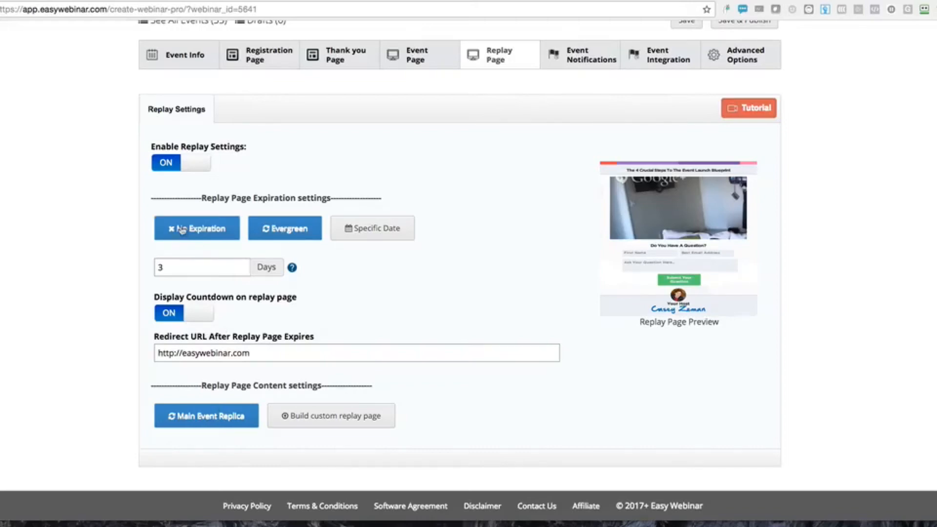
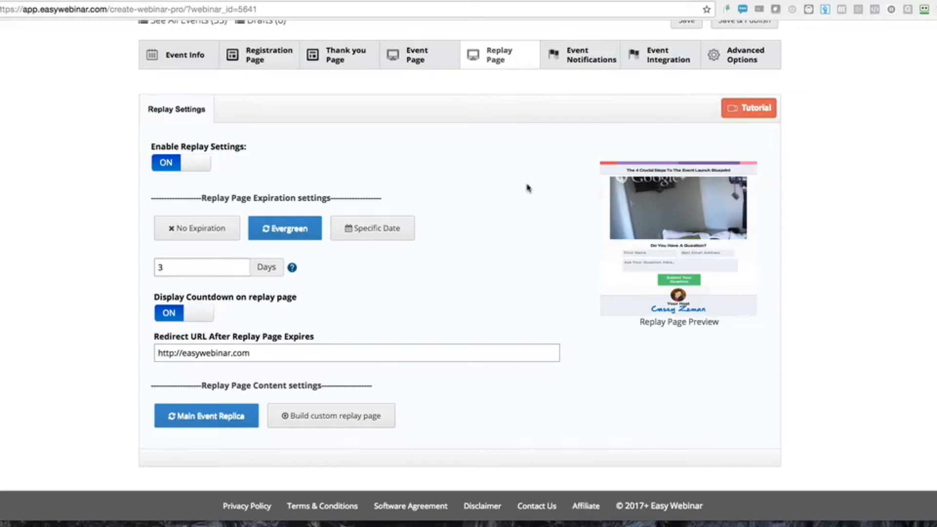
Switch from Replay settings to Event Notifications, showing the Before Event emails
{"action": "left_click", "coordinate": [584, 60]}
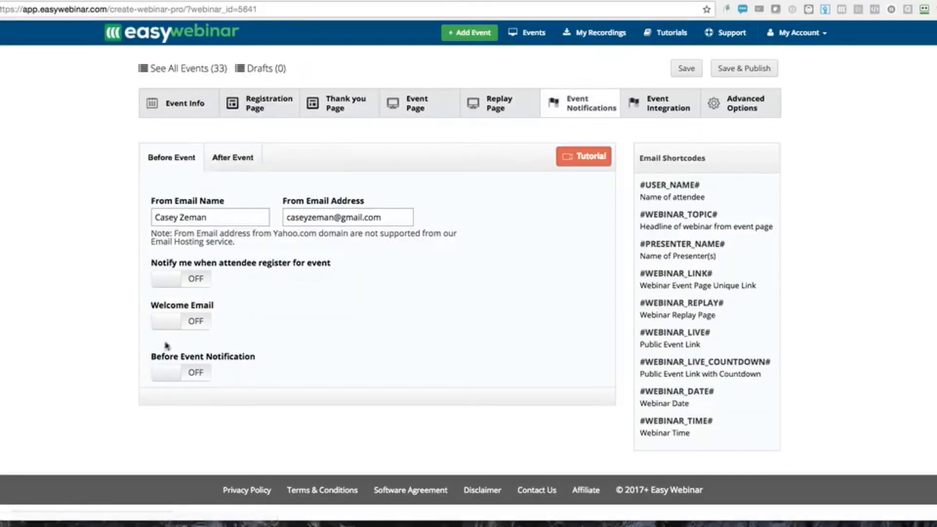
{"action": "left_click", "coordinate": [169, 371]}
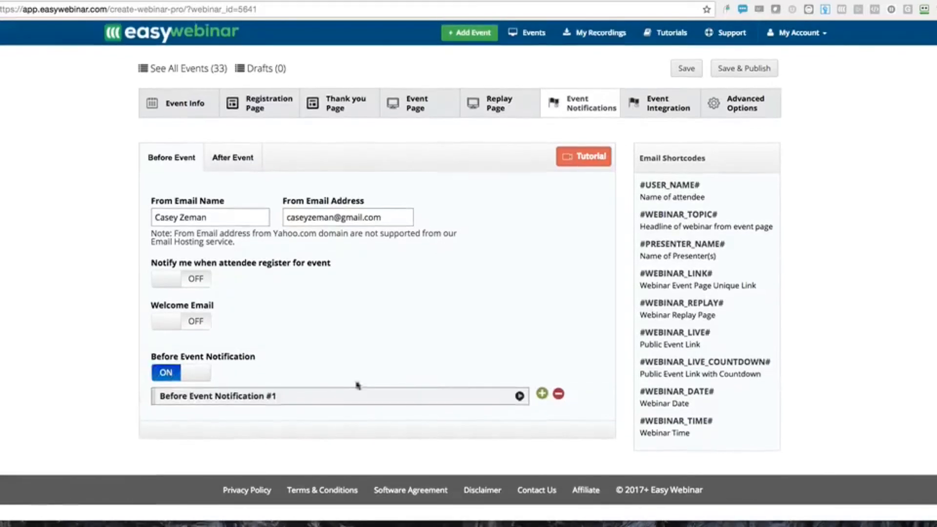
{"action": "left_click", "coordinate": [376, 401]}
{"action": "scroll", "coordinate": [338, 300], "scroll_direction": "down", "scroll_amount": 7}
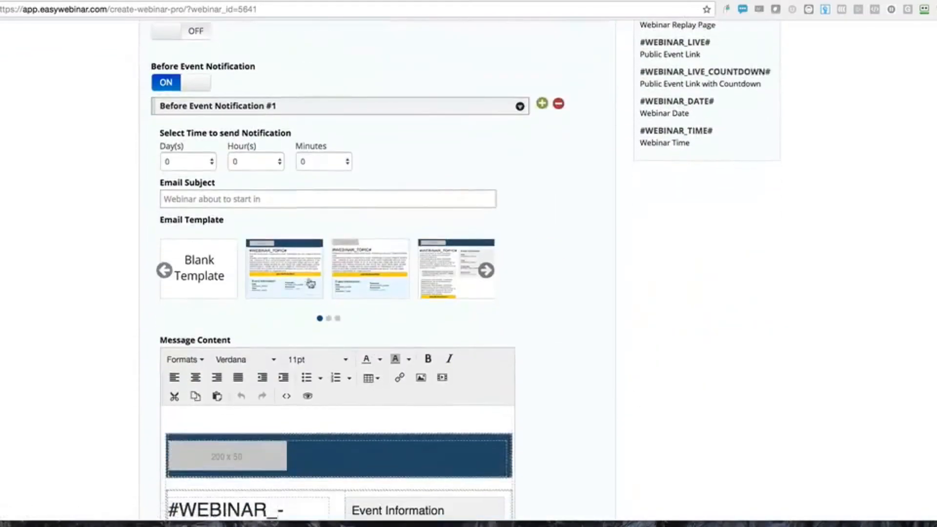
{"action": "scroll", "coordinate": [338, 300], "scroll_direction": "down", "scroll_amount": 2}
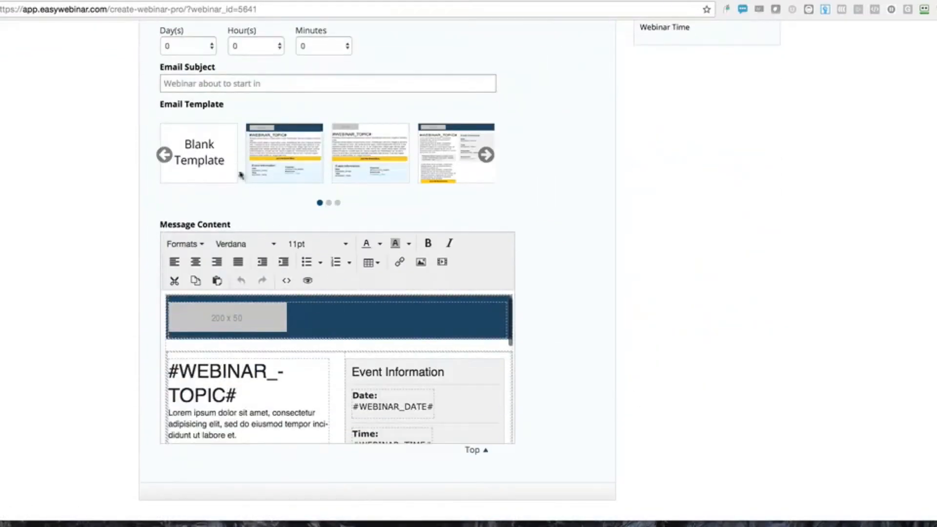
{"action": "left_click", "coordinate": [485, 156]}
{"action": "left_click", "coordinate": [486, 155]}
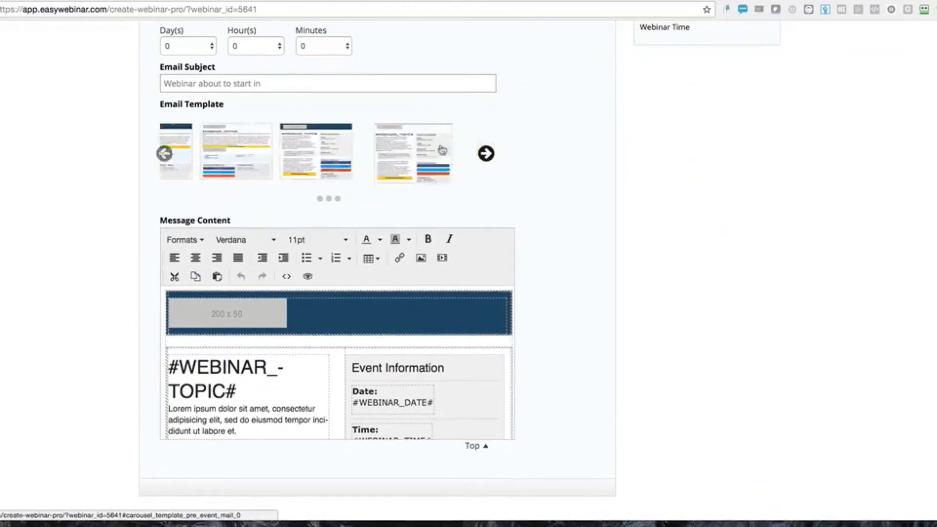
{"action": "left_click", "coordinate": [164, 155]}
{"action": "left_click", "coordinate": [164, 155]}
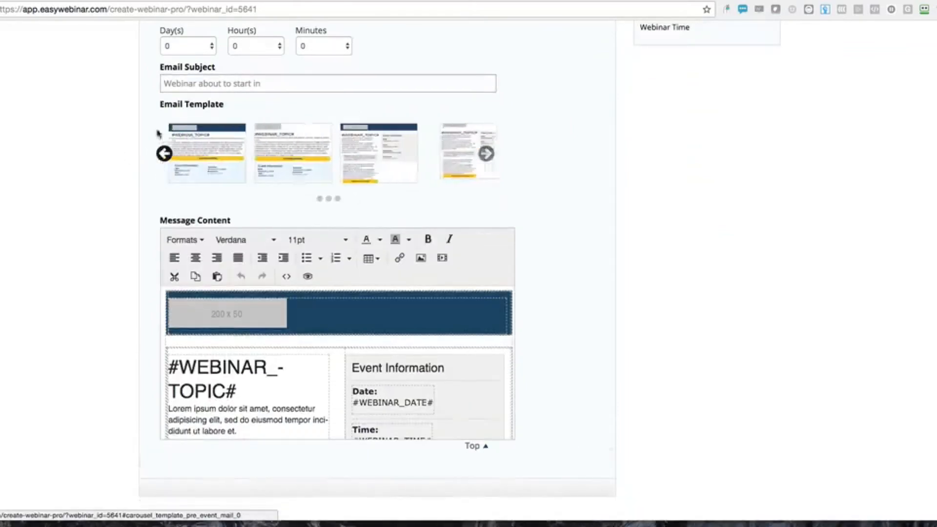
{"action": "scroll", "coordinate": [163, 131], "scroll_direction": "up", "scroll_amount": 3}
{"action": "scroll", "coordinate": [163, 131], "scroll_direction": "up", "scroll_amount": 1}
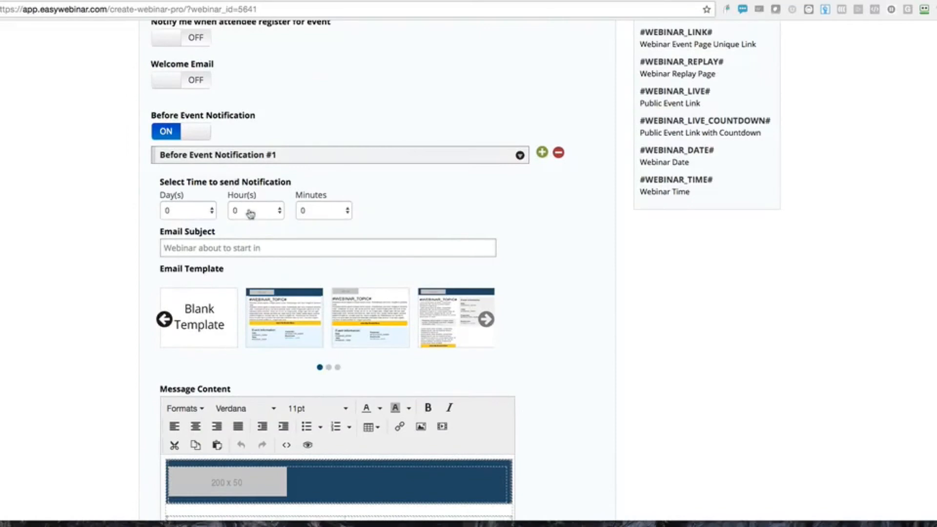
{"action": "left_click", "coordinate": [182, 214]}
{"action": "left_click", "coordinate": [180, 233]}
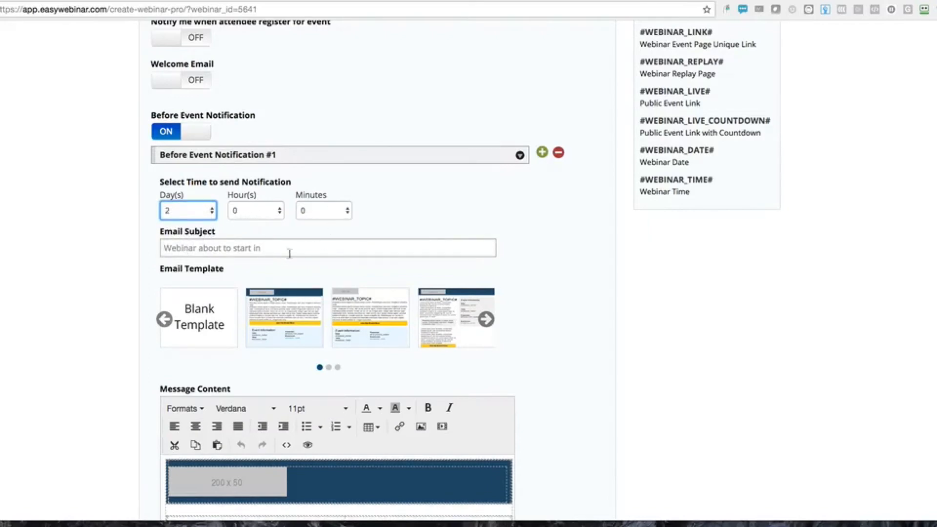
{"action": "scroll", "coordinate": [347, 321], "scroll_direction": "down", "scroll_amount": 1}
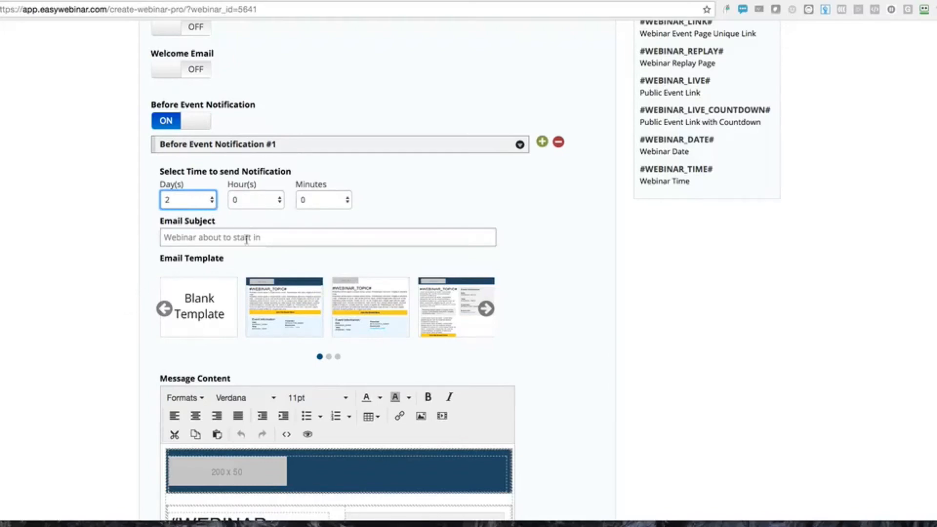
{"action": "scroll", "coordinate": [262, 331], "scroll_direction": "down", "scroll_amount": 5}
{"action": "scroll", "coordinate": [260, 331], "scroll_direction": "down", "scroll_amount": 2}
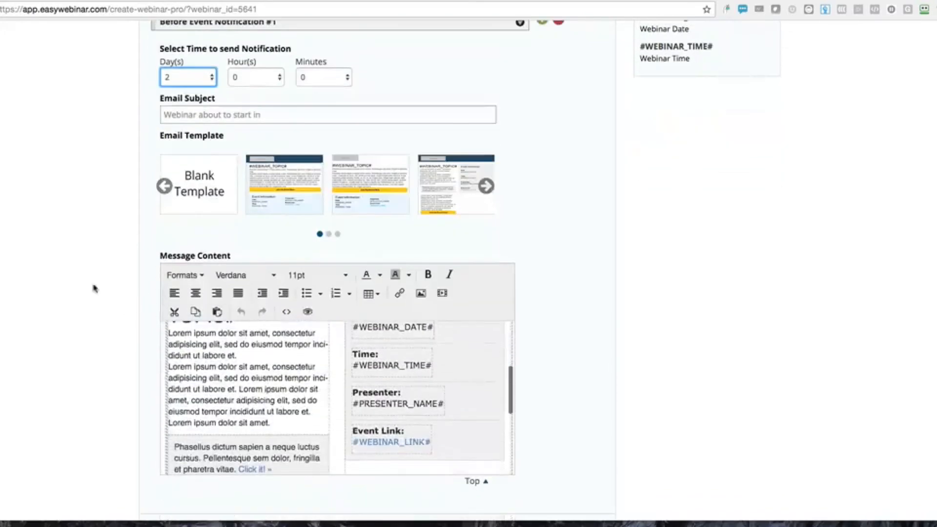
{"action": "scroll", "coordinate": [93, 283], "scroll_direction": "up", "scroll_amount": 10}
{"action": "scroll", "coordinate": [198, 361], "scroll_direction": "down", "scroll_amount": 7}
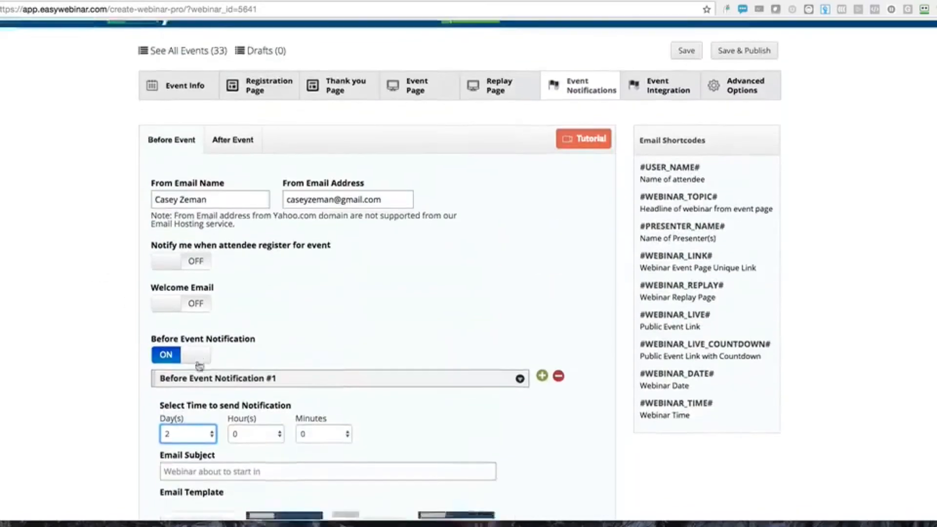
{"action": "scroll", "coordinate": [233, 402], "scroll_direction": "up", "scroll_amount": 1}
{"action": "scroll", "coordinate": [232, 402], "scroll_direction": "down", "scroll_amount": 3}
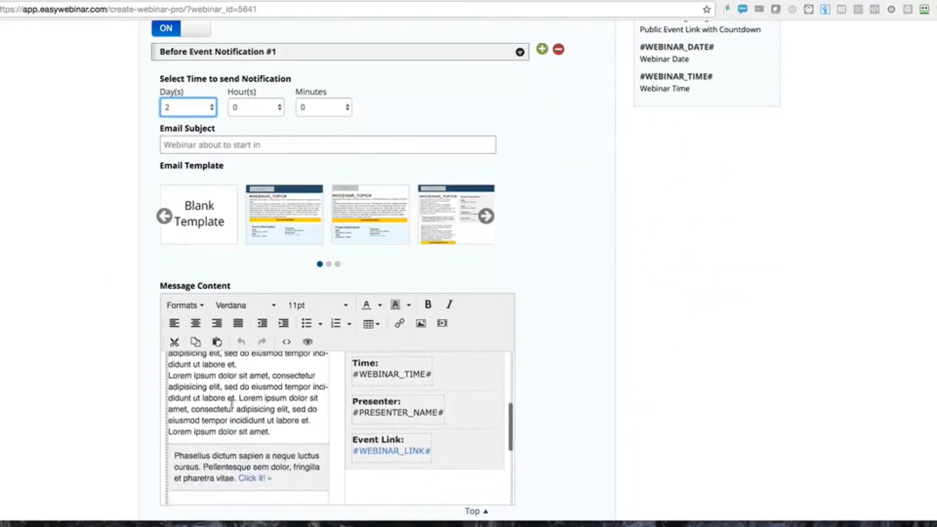
{"action": "scroll", "coordinate": [220, 391], "scroll_direction": "up", "scroll_amount": 2}
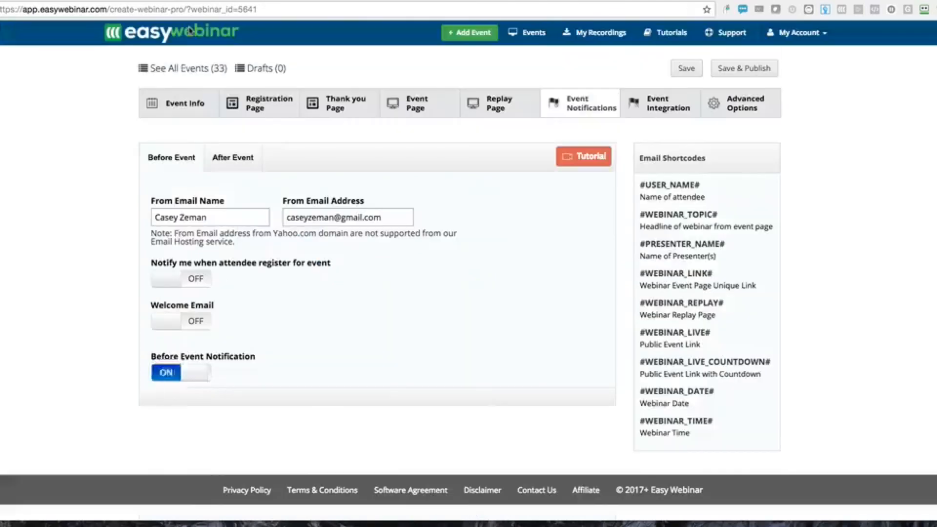
{"action": "left_click", "coordinate": [190, 30]}
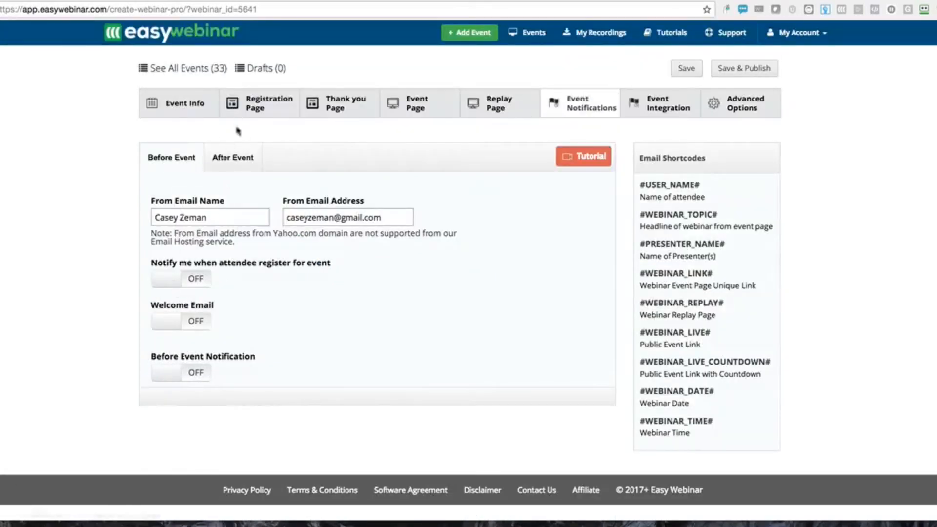
Turn on After Event Notification with email #1, 5 hours after, subject 'Hey the replay is up!'
{"action": "left_click", "coordinate": [233, 157]}
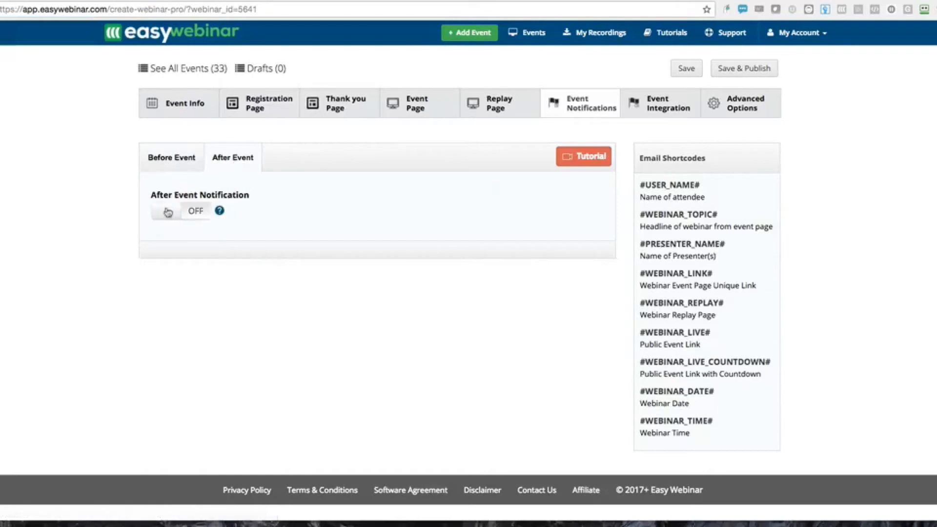
{"action": "left_click", "coordinate": [168, 213]}
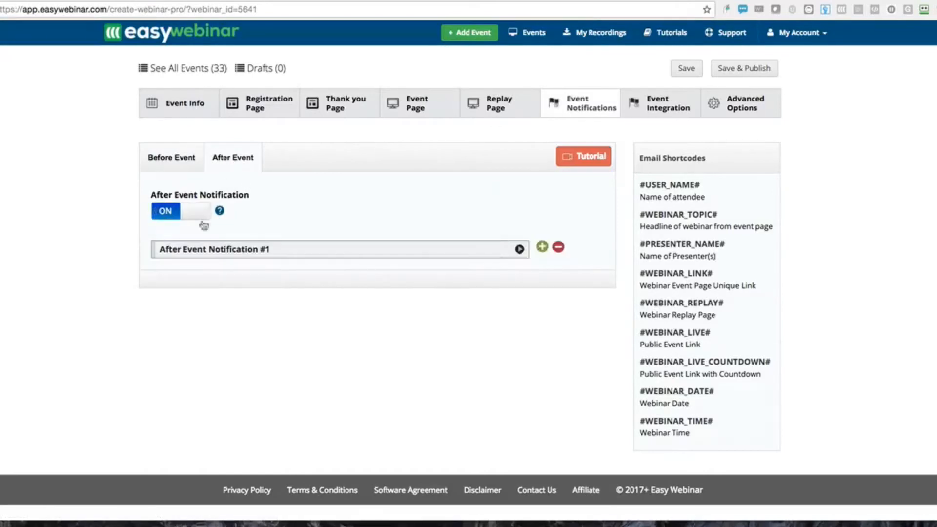
{"action": "left_click", "coordinate": [244, 250]}
{"action": "scroll", "coordinate": [138, 317], "scroll_direction": "down", "scroll_amount": 3}
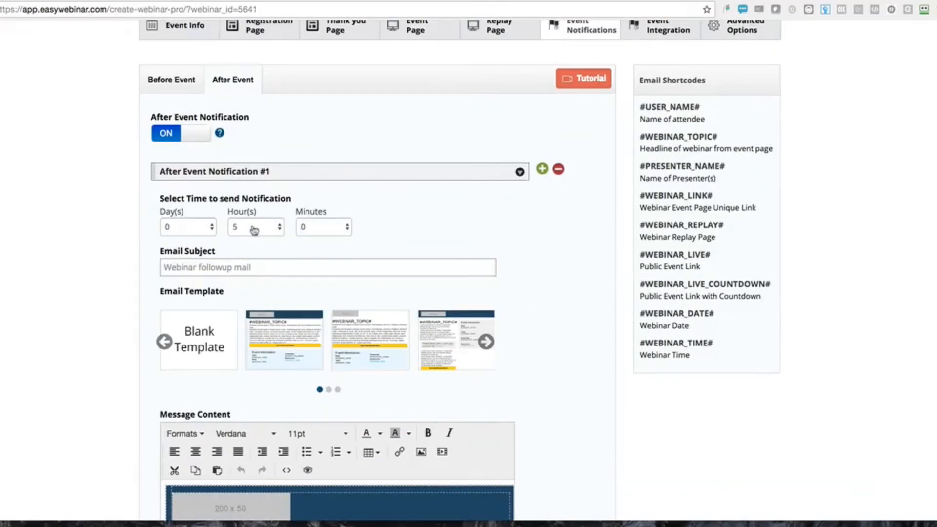
{"action": "left_click", "coordinate": [208, 269]}
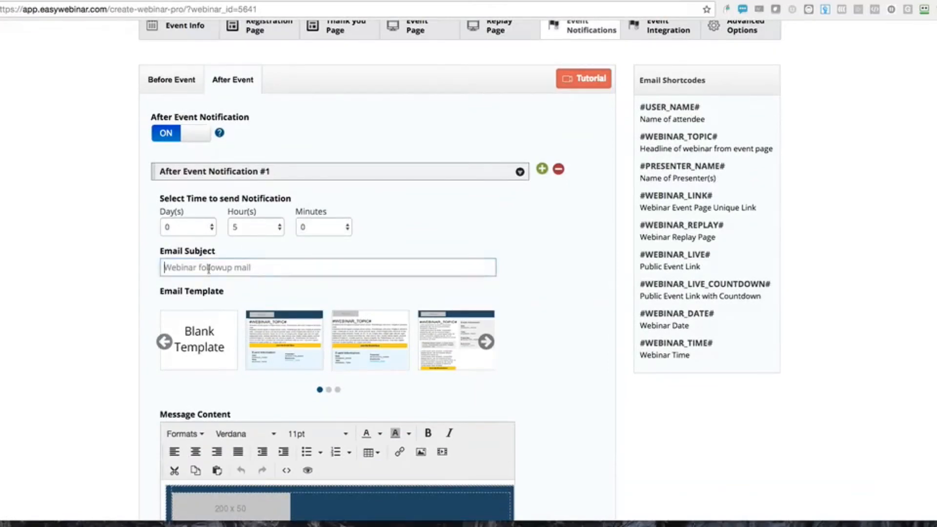
{"action": "type", "text": "Hey the replay is up!"}
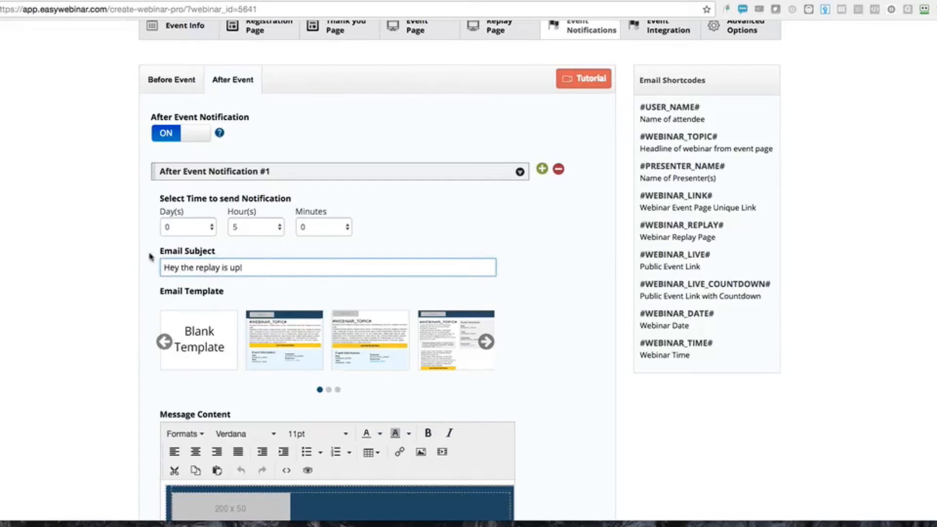
Check the replay page settings, then add a second after-event follow-up email
{"action": "scroll", "coordinate": [153, 197], "scroll_direction": "down", "scroll_amount": 5}
{"action": "scroll", "coordinate": [256, 392], "scroll_direction": "down", "scroll_amount": 5}
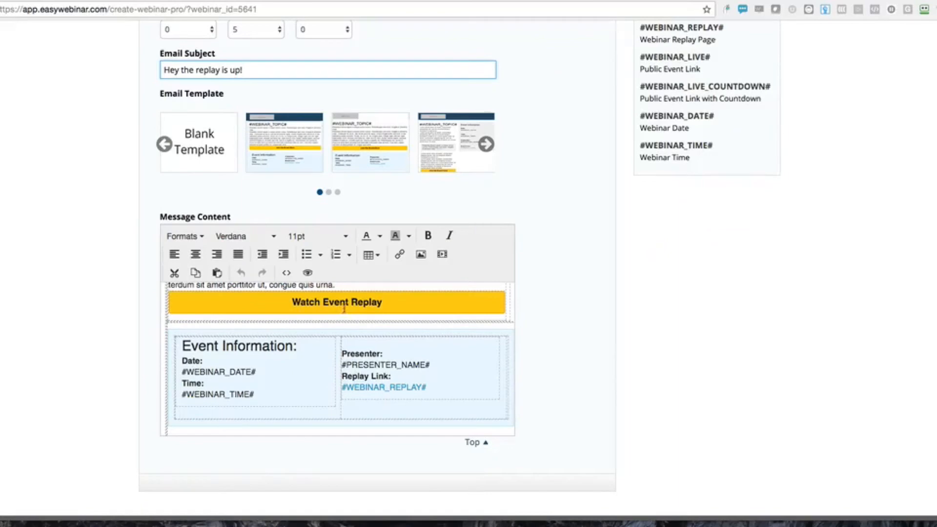
{"action": "scroll", "coordinate": [344, 309], "scroll_direction": "up", "scroll_amount": 5}
{"action": "scroll", "coordinate": [360, 272], "scroll_direction": "up", "scroll_amount": 5}
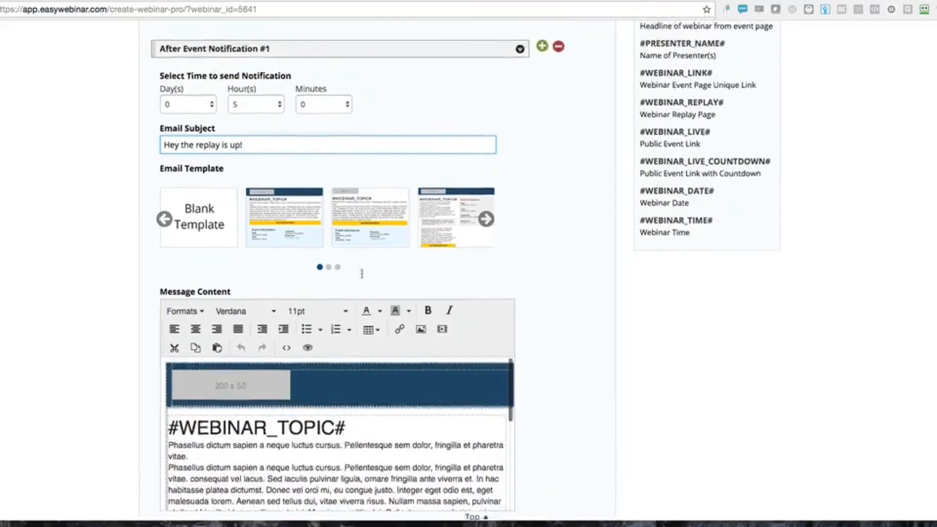
{"action": "scroll", "coordinate": [384, 239], "scroll_direction": "up", "scroll_amount": 2}
{"action": "left_click", "coordinate": [488, 110]}
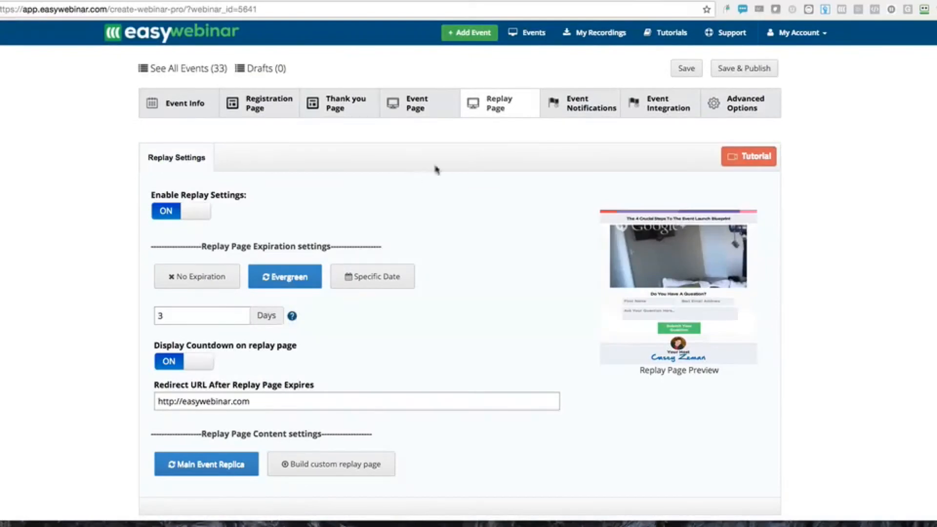
{"action": "left_click", "coordinate": [587, 103]}
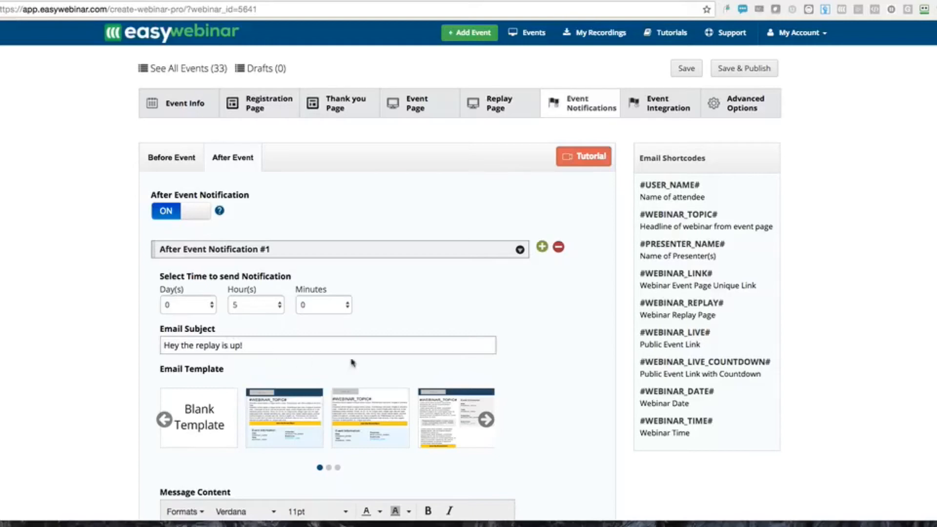
{"action": "scroll", "coordinate": [351, 362], "scroll_direction": "down", "scroll_amount": 5}
{"action": "scroll", "coordinate": [362, 356], "scroll_direction": "up", "scroll_amount": 2}
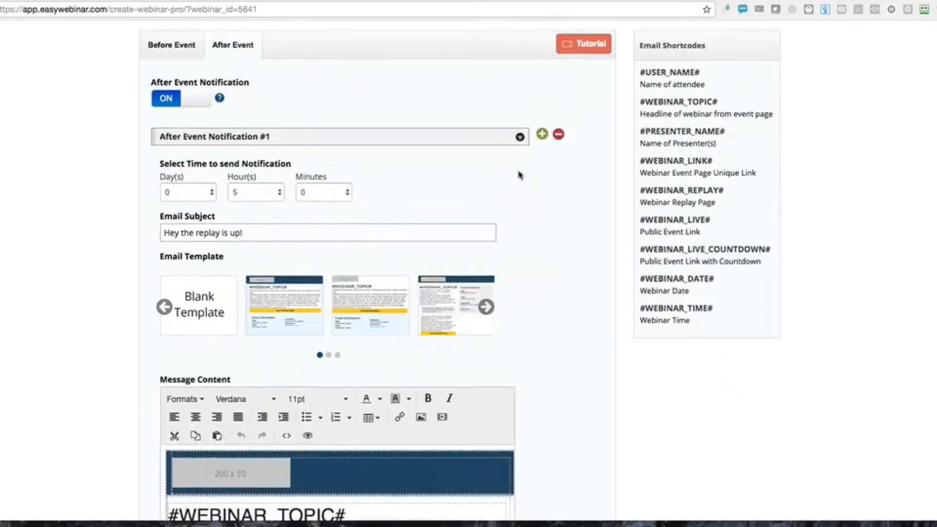
{"action": "left_click", "coordinate": [542, 135]}
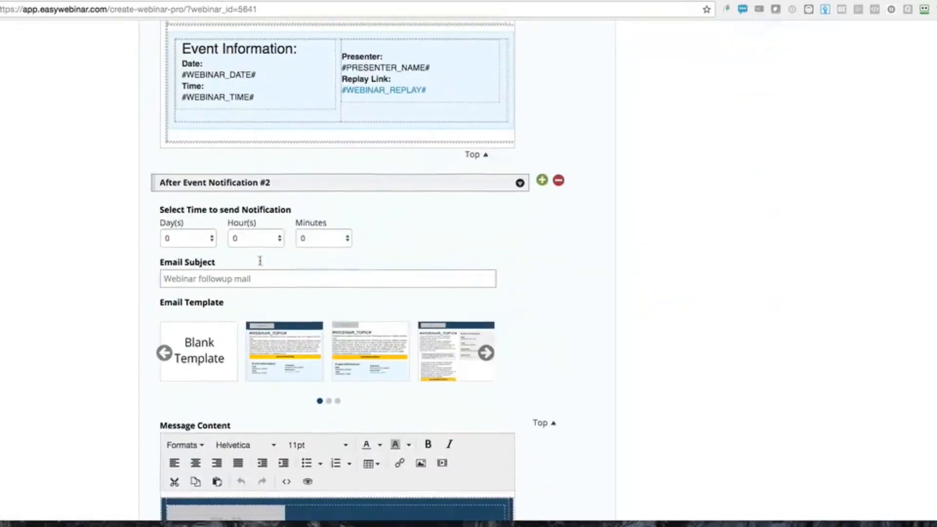
Send the second email 1 day after, subject 'Hey 2 days left to get the replay and offer'
{"action": "left_click", "coordinate": [200, 240]}
{"action": "left_click", "coordinate": [189, 251]}
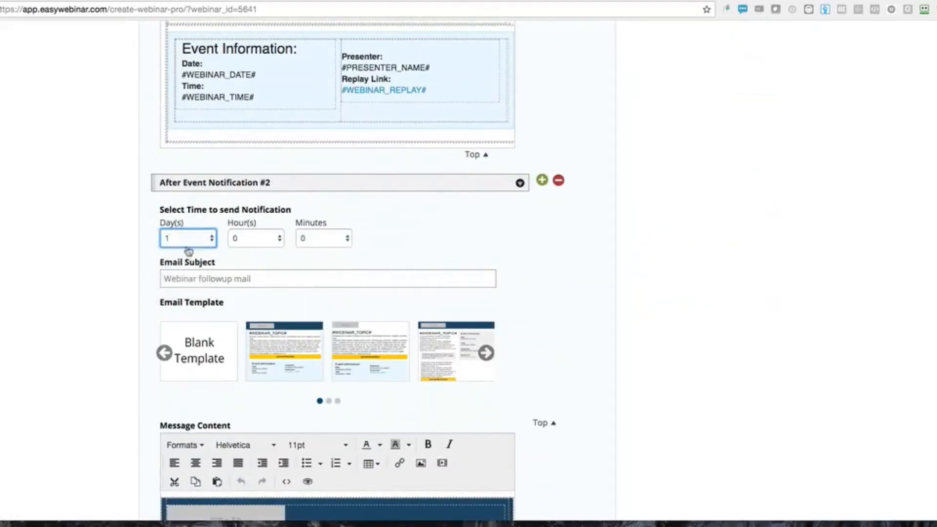
{"action": "left_click", "coordinate": [189, 275]}
{"action": "type", "text": "Ney"}
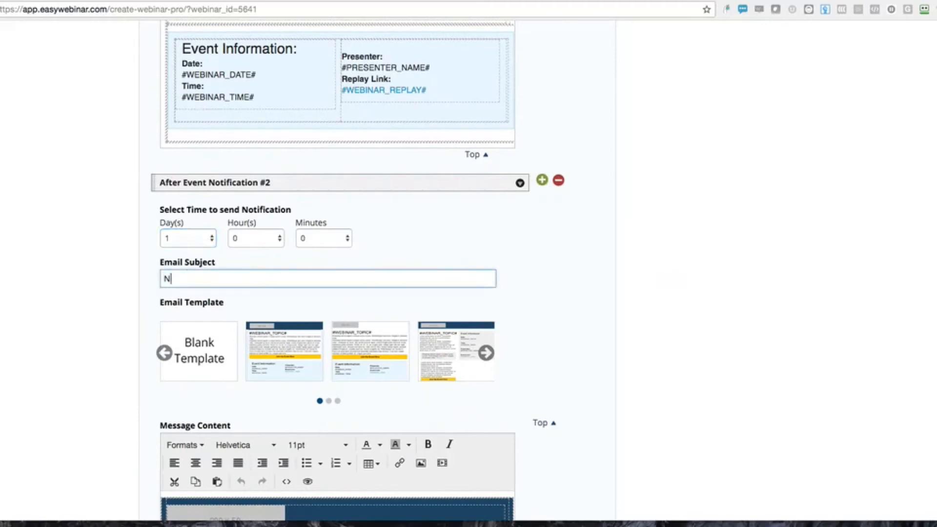
{"action": "key", "text": "BackSpace"}
{"action": "key", "text": "BackSpace"}
{"action": "key", "text": "BackSpace"}
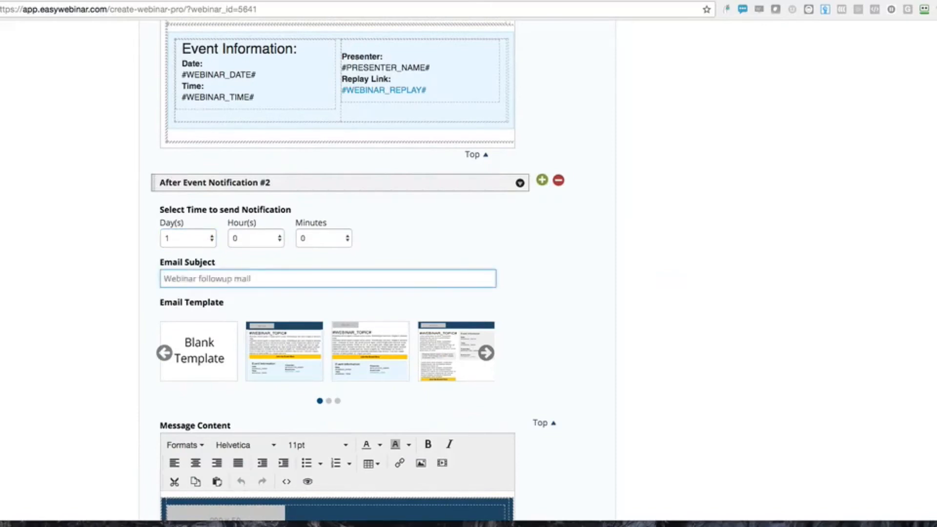
{"action": "type", "text": "Hey d"}
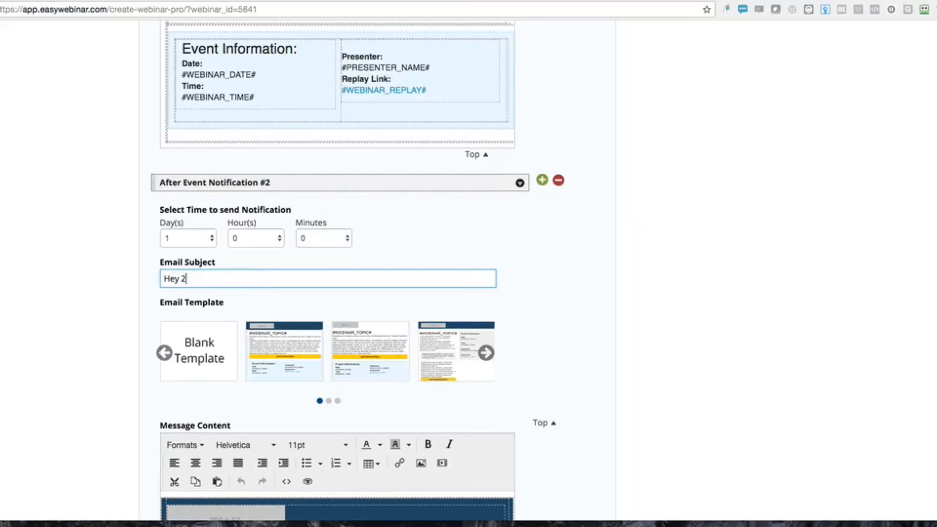
{"action": "type", "text": " days left to get the replay and "}
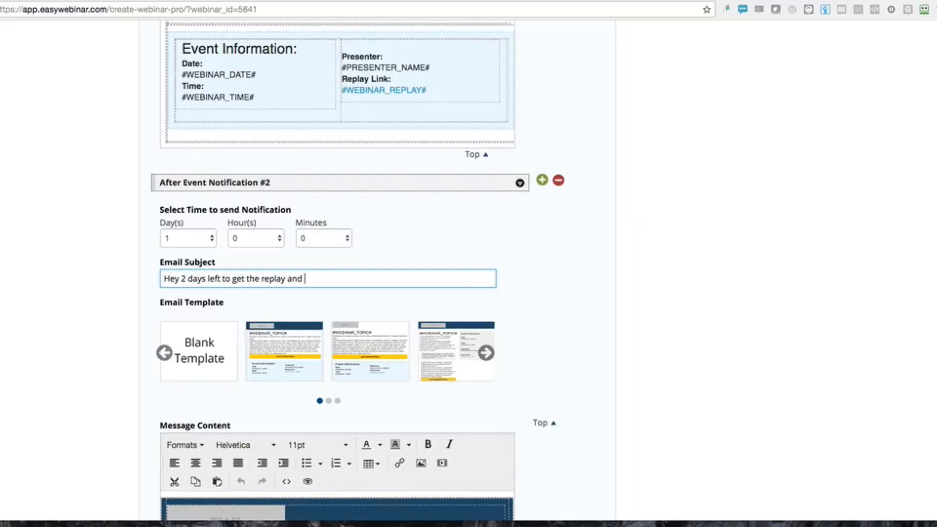
{"action": "type", "text": "offer"}
Switch the After Event Notification toggle off
{"action": "scroll", "coordinate": [83, 345], "scroll_direction": "down", "scroll_amount": 5}
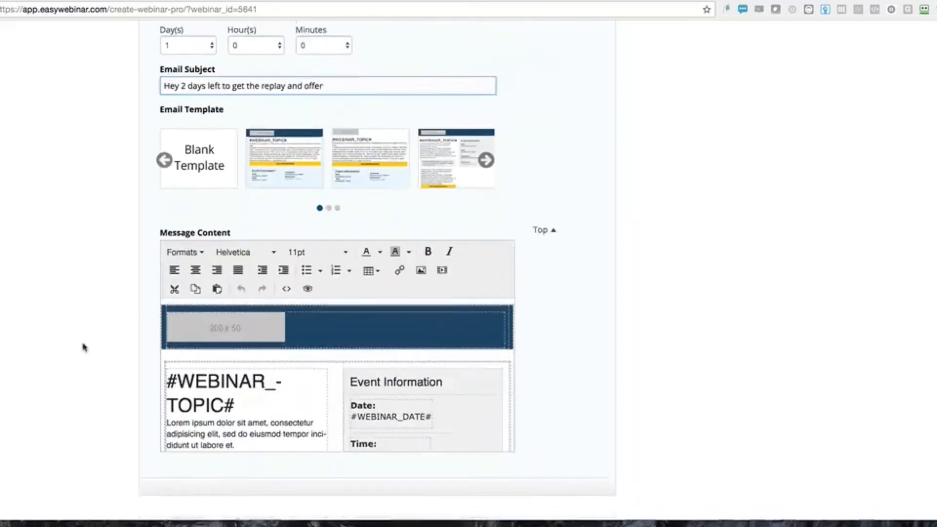
{"action": "scroll", "coordinate": [84, 347], "scroll_direction": "up", "scroll_amount": 13}
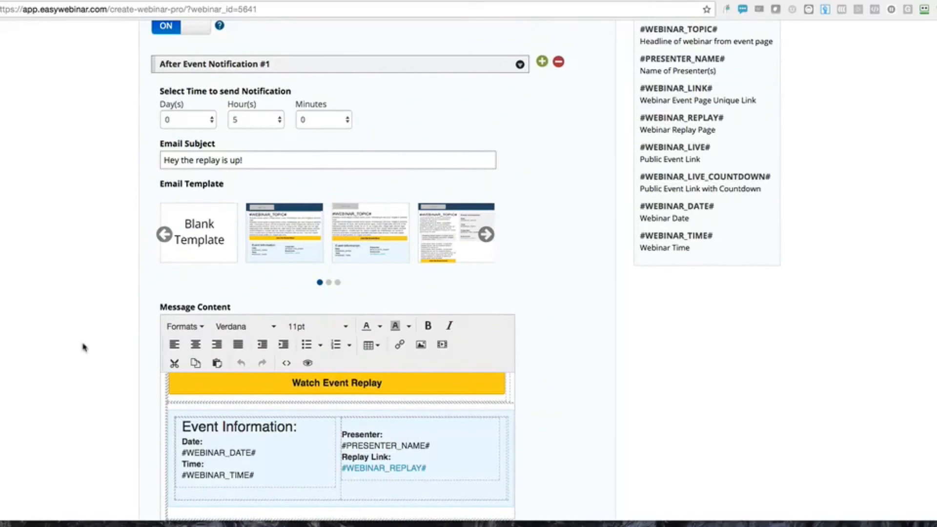
{"action": "scroll", "coordinate": [83, 347], "scroll_direction": "up", "scroll_amount": 4}
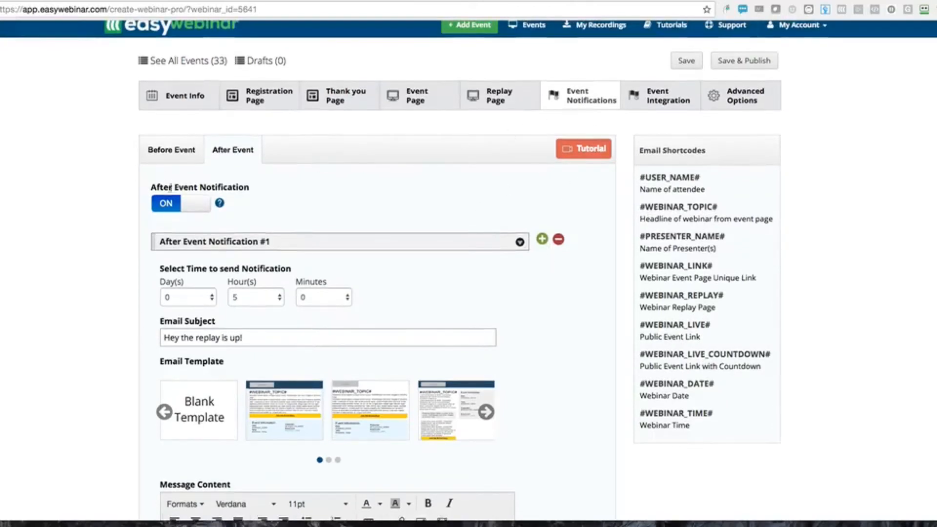
{"action": "mouse_move", "coordinate": [246, 189]}
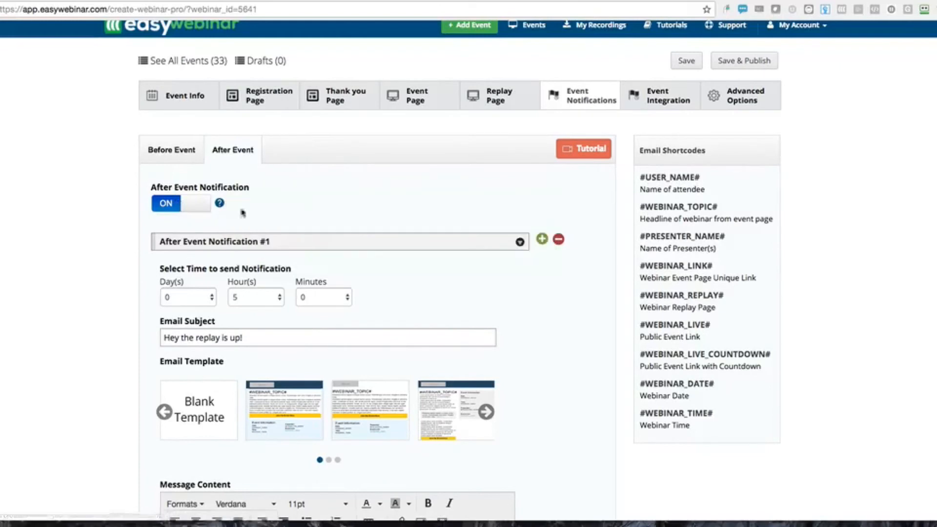
{"action": "left_click", "coordinate": [191, 215]}
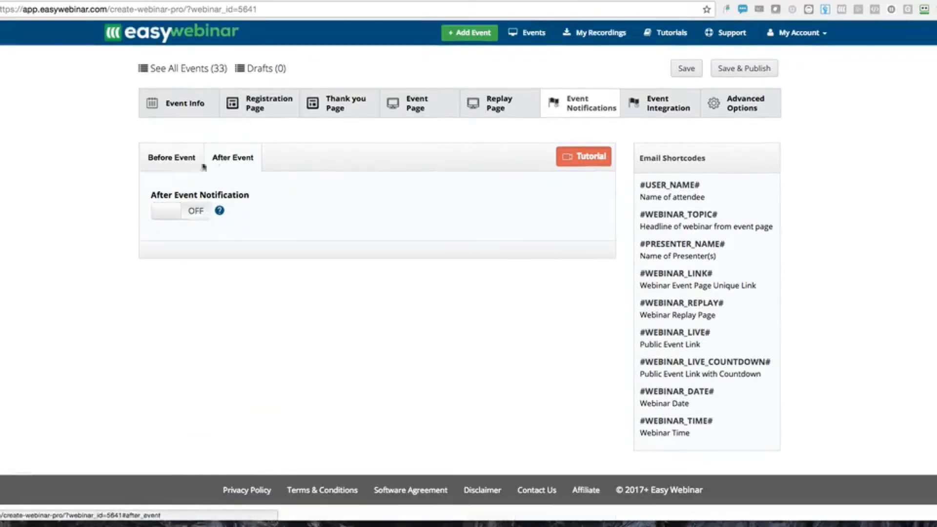
Review the Before Event and After Event emails, then go to Event Integration
{"action": "left_click", "coordinate": [171, 156]}
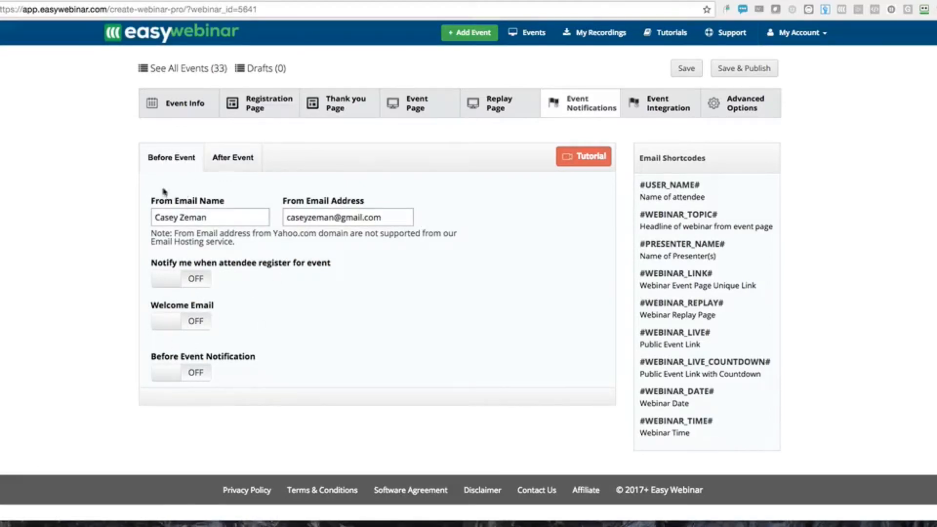
{"action": "left_click", "coordinate": [227, 166]}
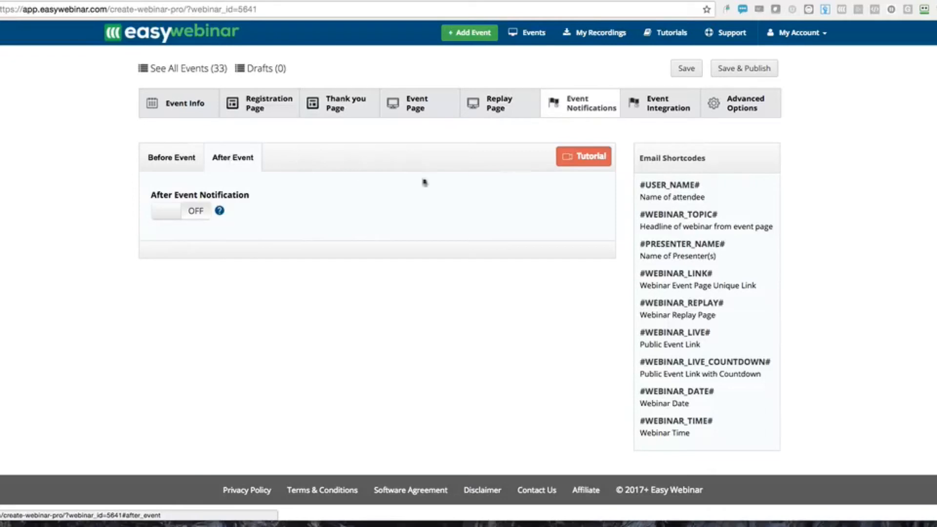
{"action": "left_click", "coordinate": [659, 114]}
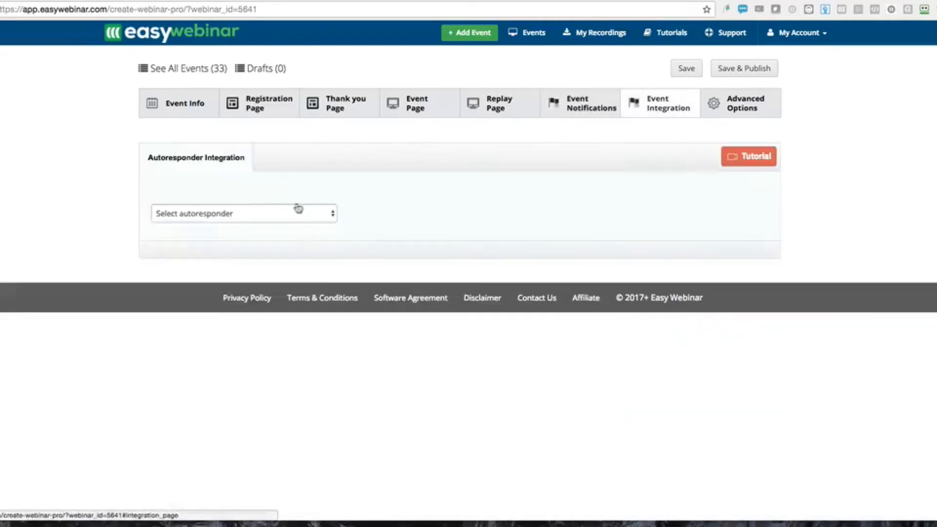
Choose Infusionsoft from the Select autoresponder dropdown
{"action": "left_click", "coordinate": [177, 217]}
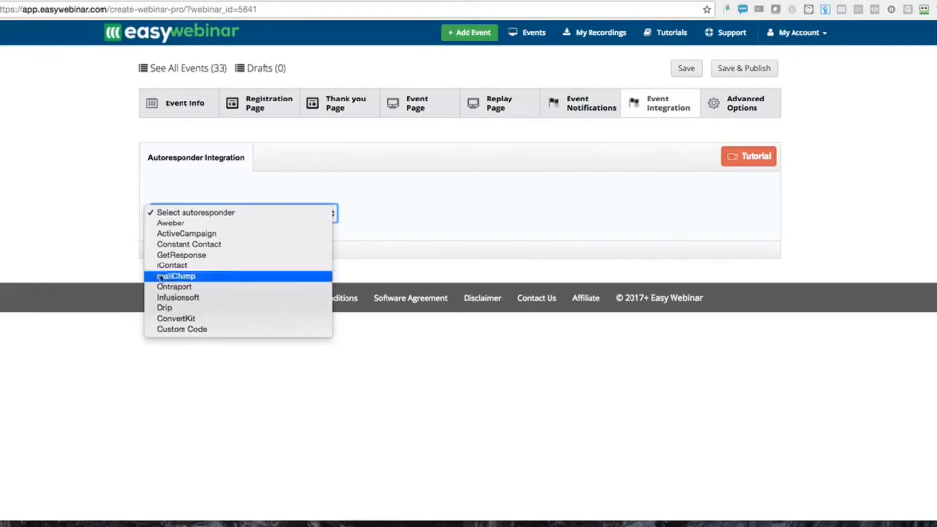
{"action": "left_click", "coordinate": [169, 297]}
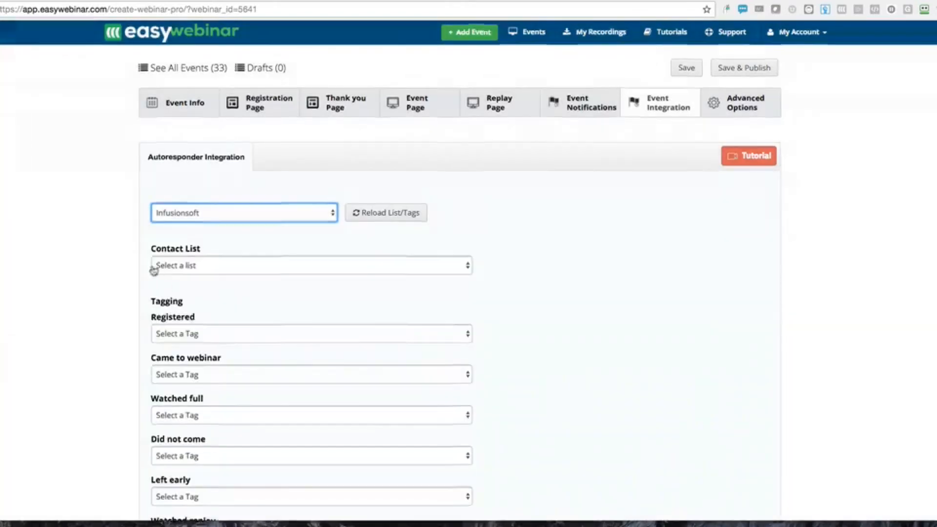
{"action": "scroll", "coordinate": [153, 269], "scroll_direction": "down", "scroll_amount": 4}
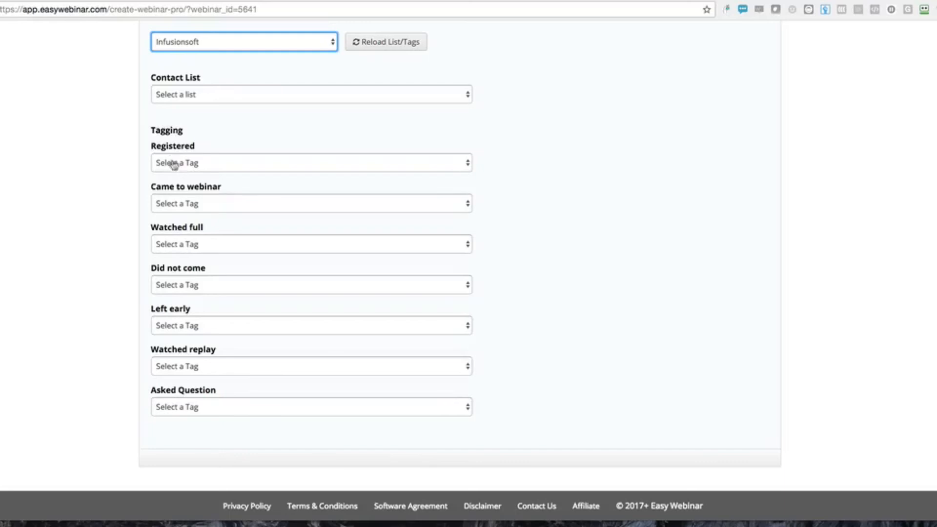
Review the Registered, Came to webinar, Watched full and Did not come tag fields, keeping Infusionsoft
{"action": "left_click_drag", "start_coordinate": [197, 147], "coordinate": [150, 147]}
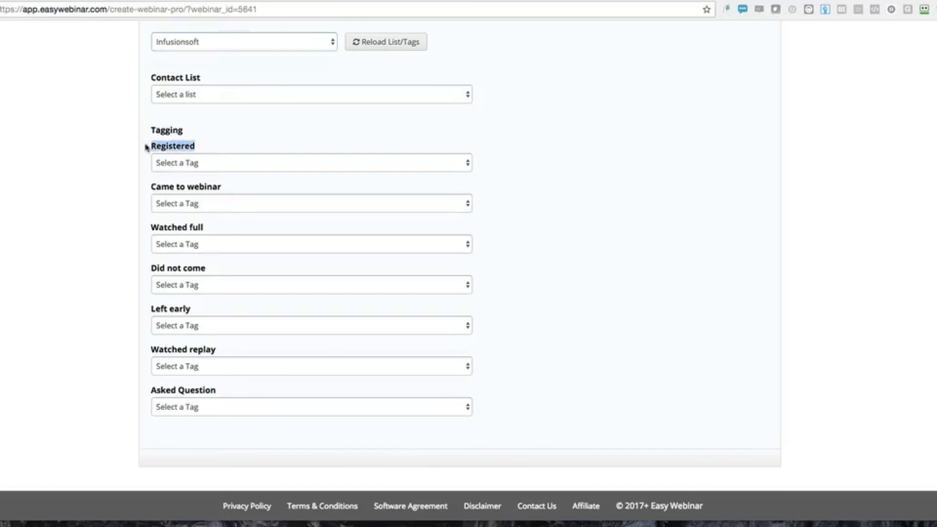
{"action": "double_click", "coordinate": [155, 188]}
{"action": "triple_click", "coordinate": [157, 225]}
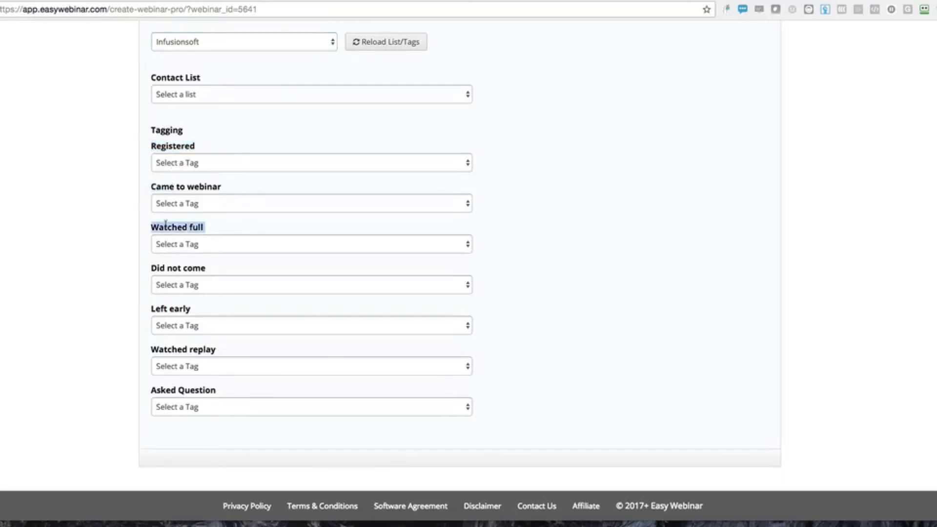
{"action": "left_click", "coordinate": [164, 282]}
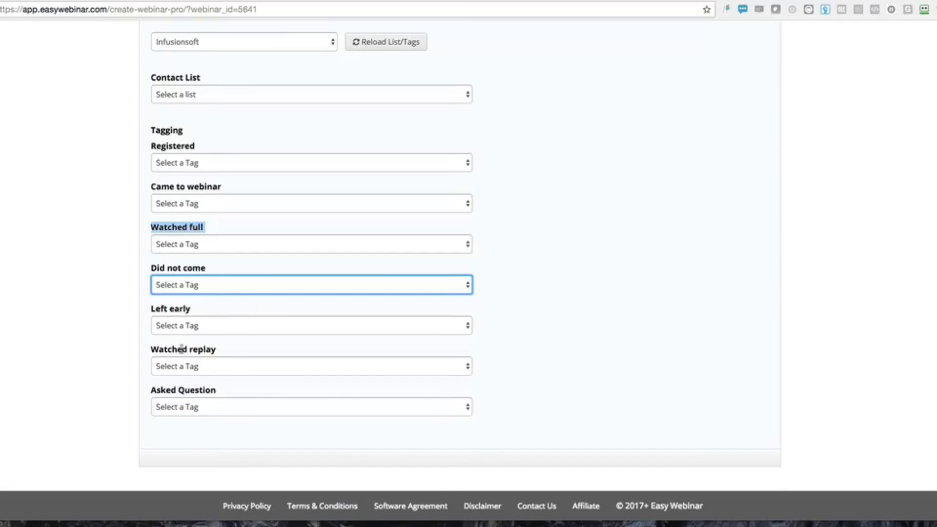
{"action": "scroll", "coordinate": [296, 303], "scroll_direction": "up", "scroll_amount": 5}
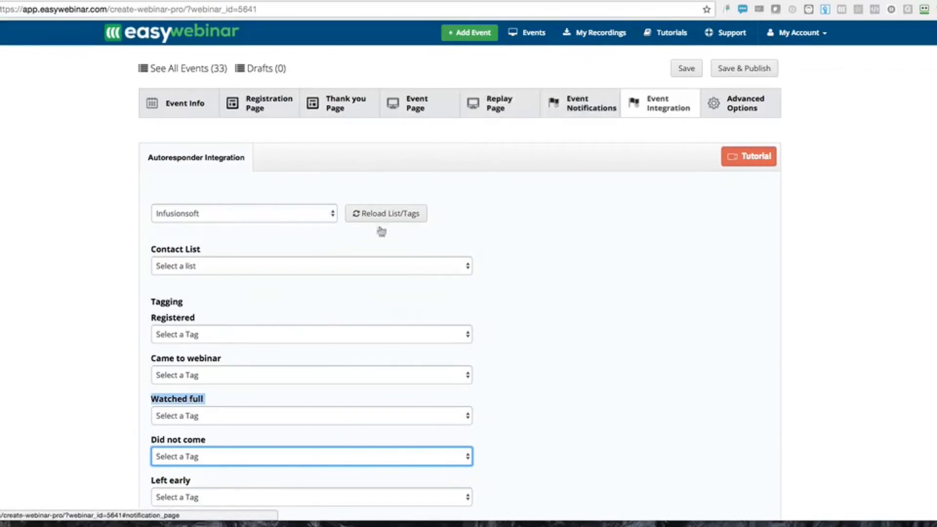
{"action": "scroll", "coordinate": [183, 354], "scroll_direction": "down", "scroll_amount": 3}
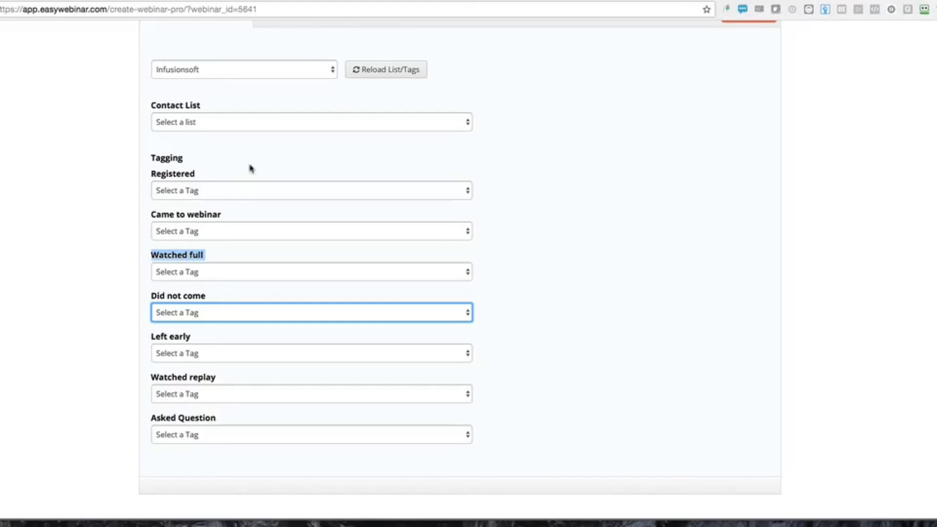
{"action": "left_click", "coordinate": [192, 76]}
{"action": "left_click", "coordinate": [98, 181]}
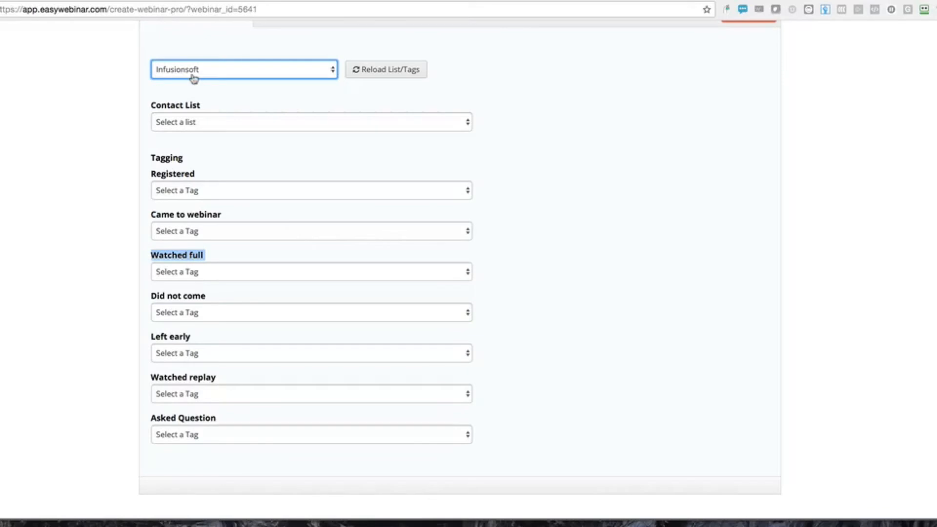
{"action": "scroll", "coordinate": [312, 132], "scroll_direction": "up", "scroll_amount": 5}
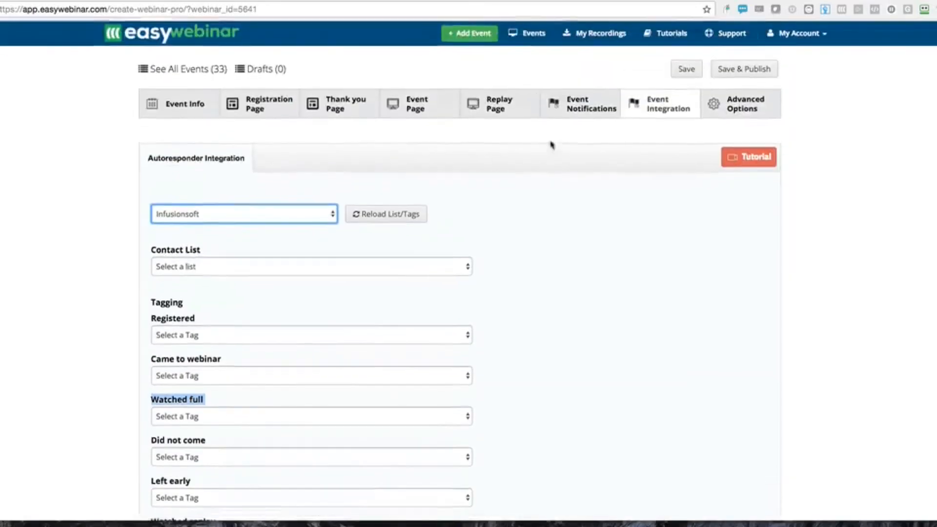
Browse Advanced Options' SEO, Rename Page URLs and Countdown tabs, then the thank-you page's Theme Customization
{"action": "left_click", "coordinate": [716, 108]}
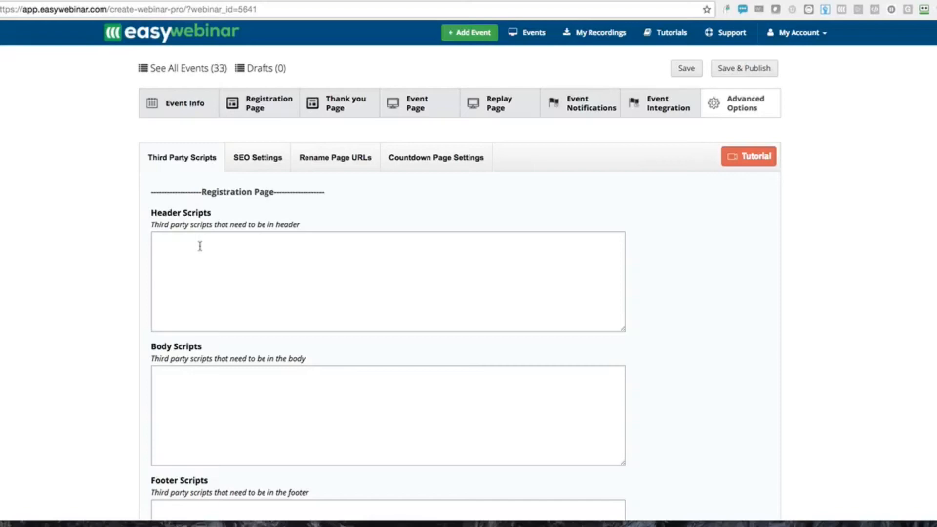
{"action": "left_click", "coordinate": [247, 158]}
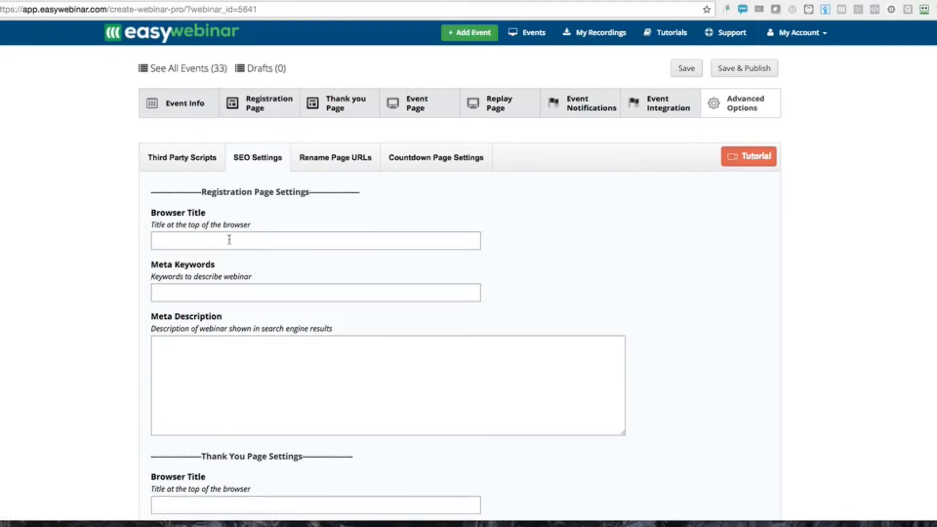
{"action": "left_click", "coordinate": [328, 159]}
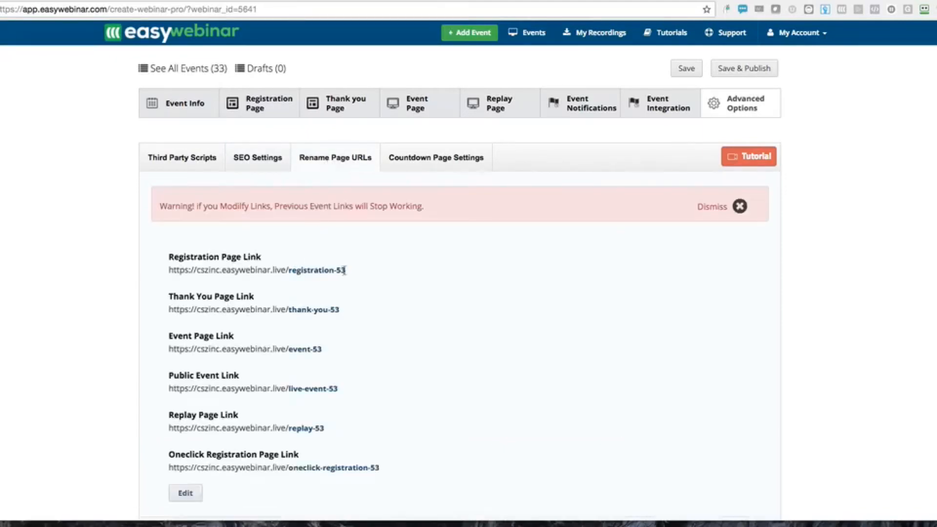
{"action": "left_click_drag", "start_coordinate": [334, 269], "coordinate": [313, 271]}
{"action": "left_click", "coordinate": [349, 270]}
{"action": "left_click", "coordinate": [421, 156]}
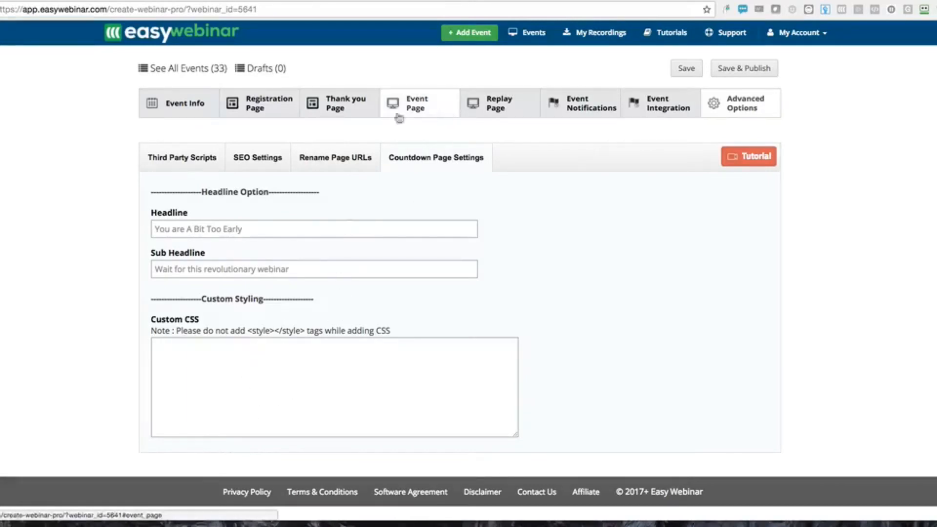
{"action": "left_click", "coordinate": [342, 108]}
{"action": "left_click", "coordinate": [447, 159]}
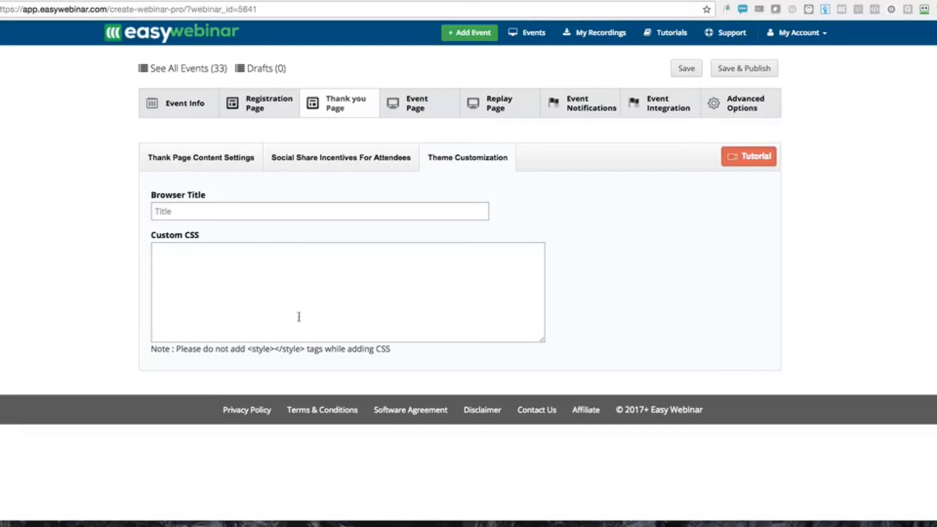
Recheck the Replay, Notifications, Integration and Advanced tabs, then Save & Publish the webinar
{"action": "left_click", "coordinate": [491, 105]}
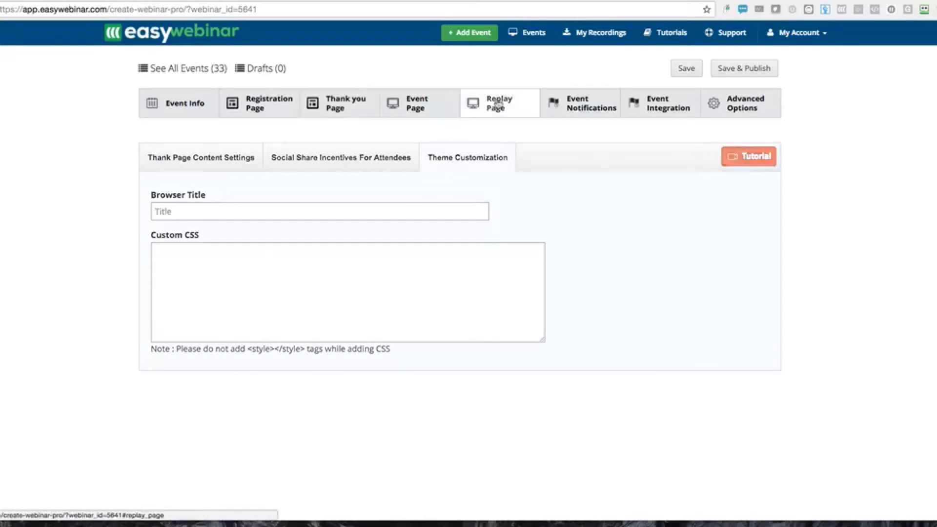
{"action": "left_click", "coordinate": [558, 101]}
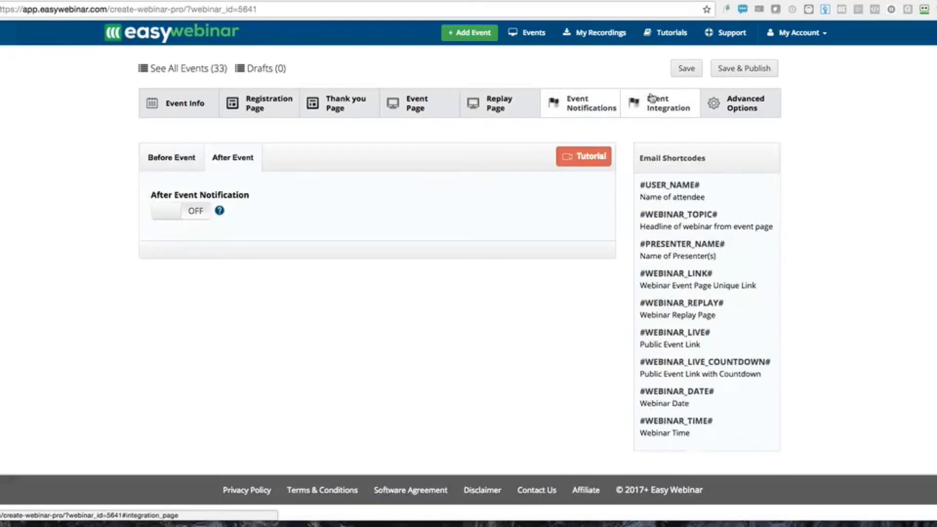
{"action": "left_click", "coordinate": [660, 99]}
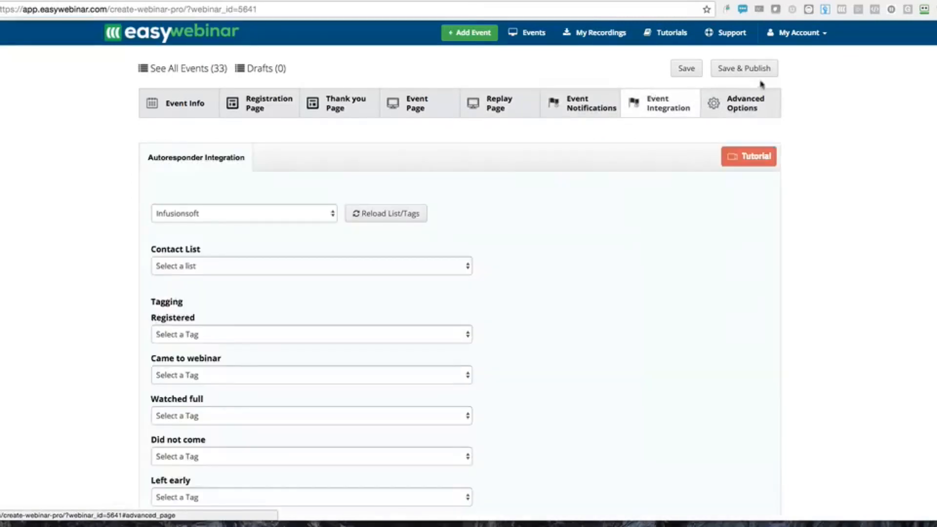
{"action": "left_click", "coordinate": [752, 104]}
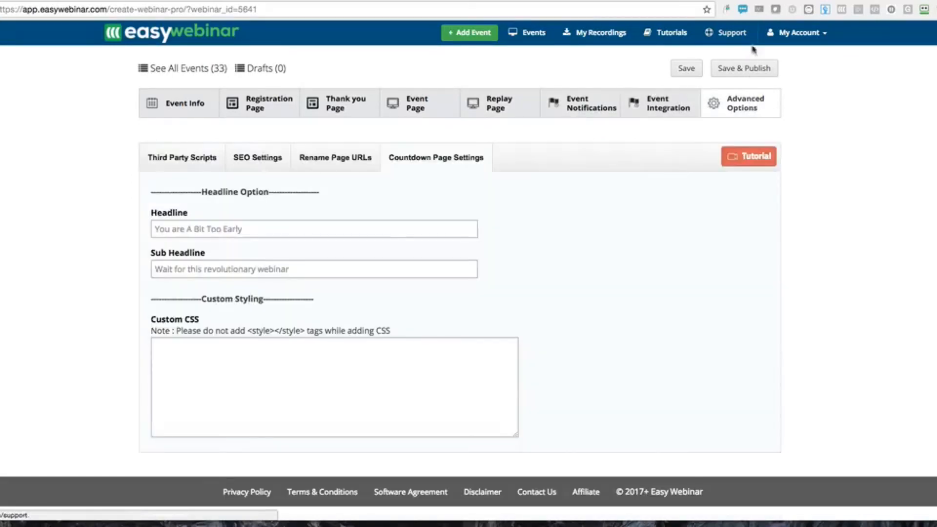
{"action": "left_click", "coordinate": [753, 68]}
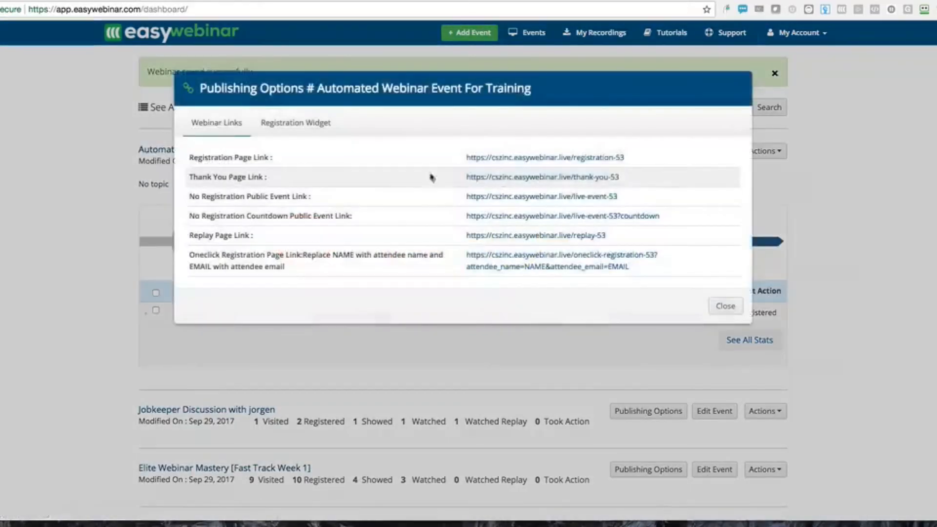
Open the 'How to eat cheese' registration page via the Registration Page Link
{"action": "left_click", "coordinate": [489, 157]}
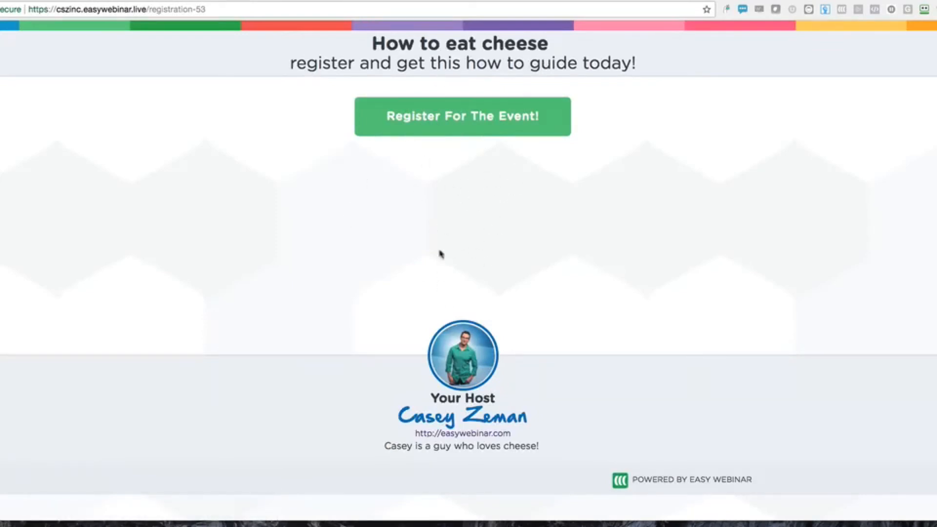
Check the registration form's session date list, then close Publishing Options on the dashboard
{"action": "left_click", "coordinate": [462, 114]}
{"action": "left_click", "coordinate": [394, 239]}
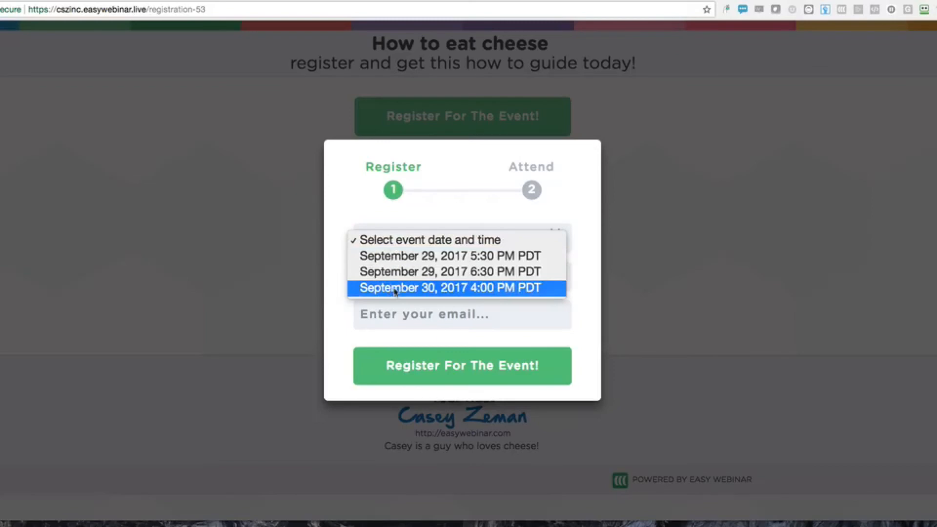
{"action": "left_click", "coordinate": [294, 168]}
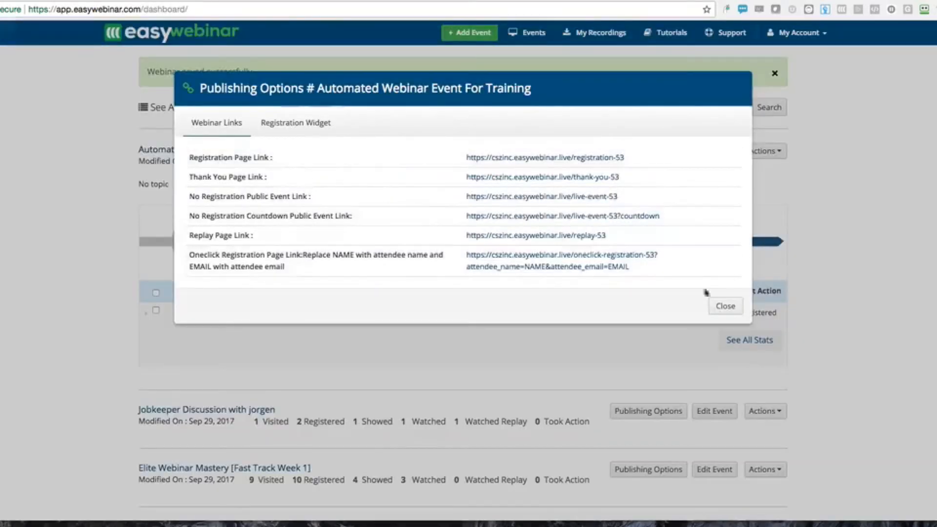
{"action": "left_click", "coordinate": [721, 305]}
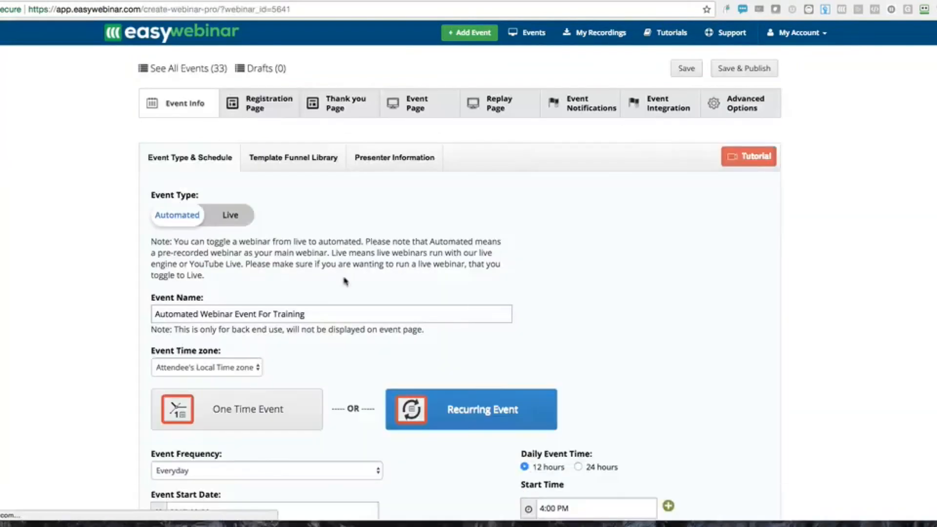
Add a third daily start time below 6:30 PM and set it to 5:15 PM
{"action": "scroll", "coordinate": [345, 281], "scroll_direction": "down", "scroll_amount": 5}
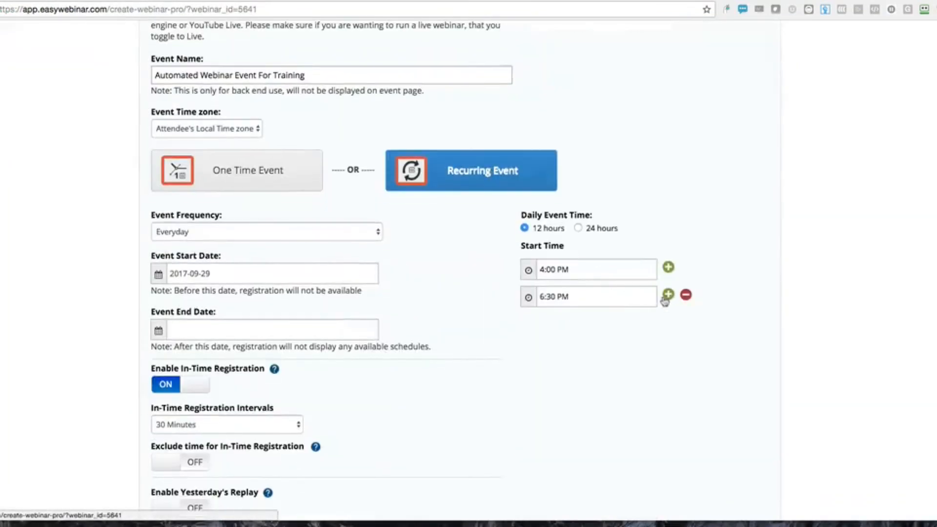
{"action": "left_click", "coordinate": [667, 297]}
{"action": "left_click", "coordinate": [549, 328]}
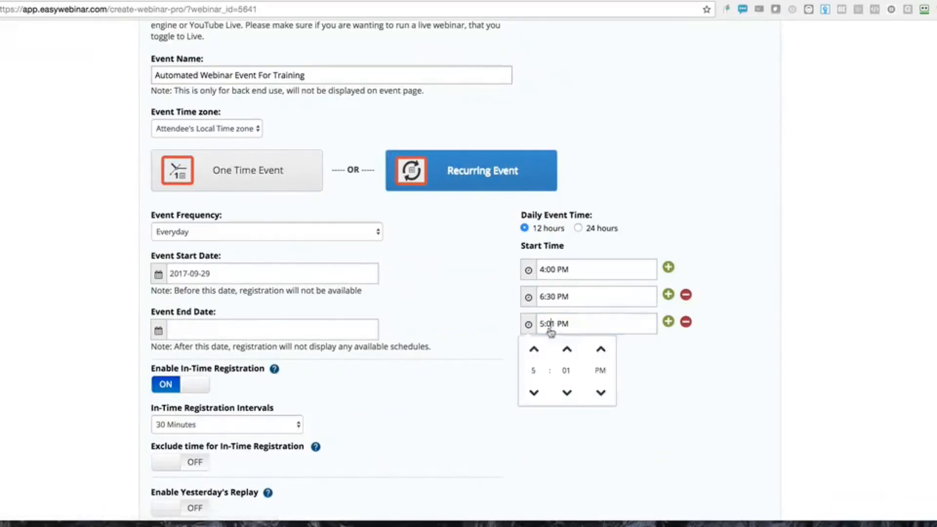
{"action": "left_click", "coordinate": [565, 353]}
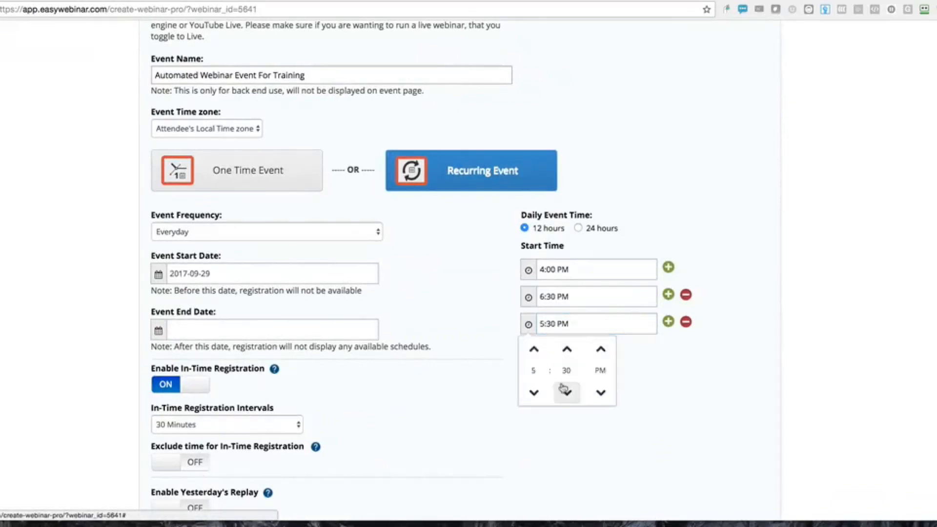
{"action": "double_click", "coordinate": [554, 324]}
{"action": "type", "text": "15"}
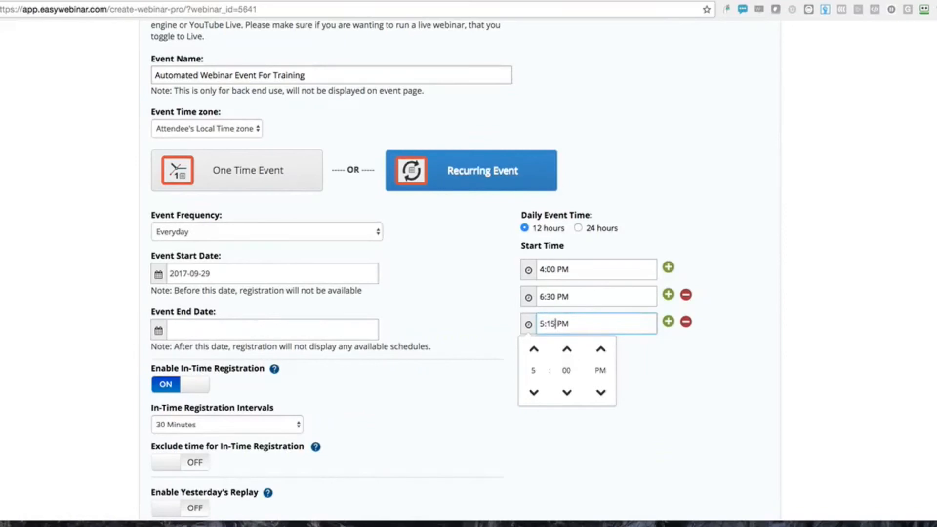
{"action": "left_click", "coordinate": [539, 468]}
Save & Publish the updated schedule and reopen the event for editing
{"action": "scroll", "coordinate": [713, 220], "scroll_direction": "up", "scroll_amount": 5}
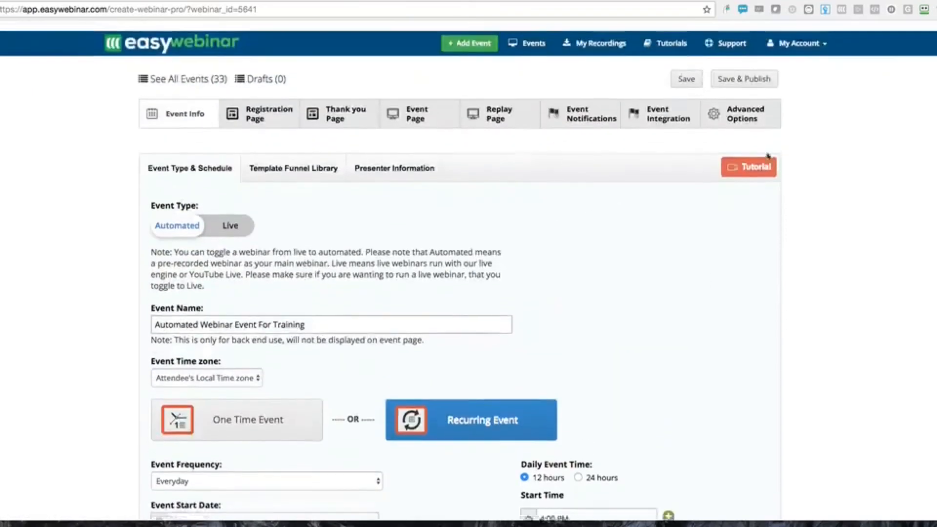
{"action": "left_click", "coordinate": [742, 70]}
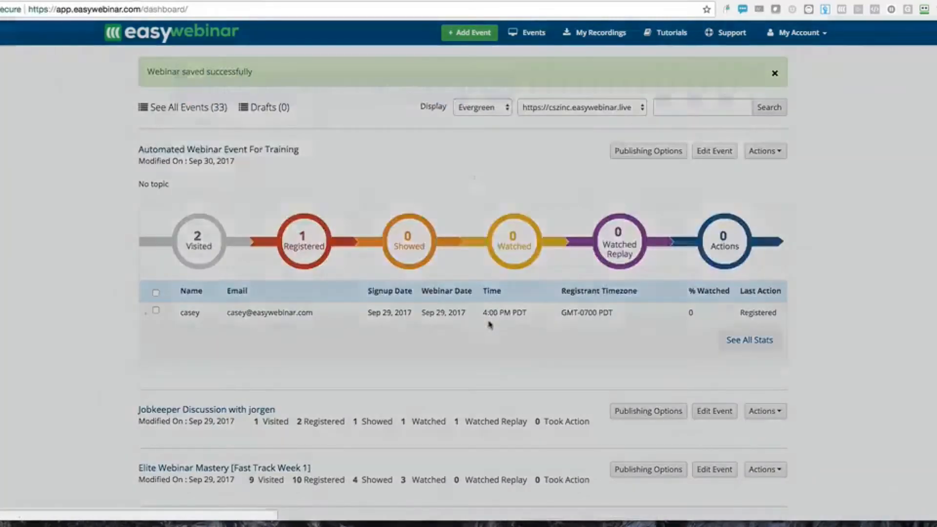
{"action": "left_click", "coordinate": [724, 310]}
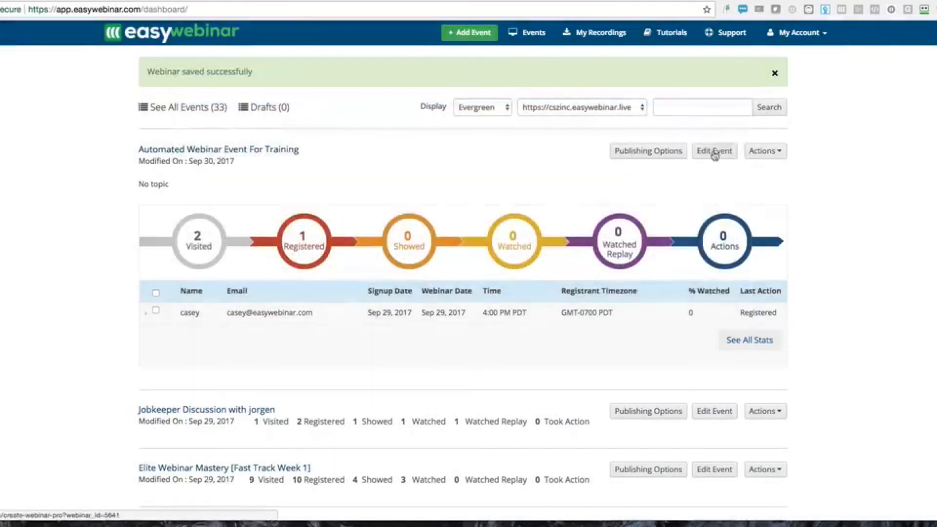
{"action": "left_click", "coordinate": [715, 153]}
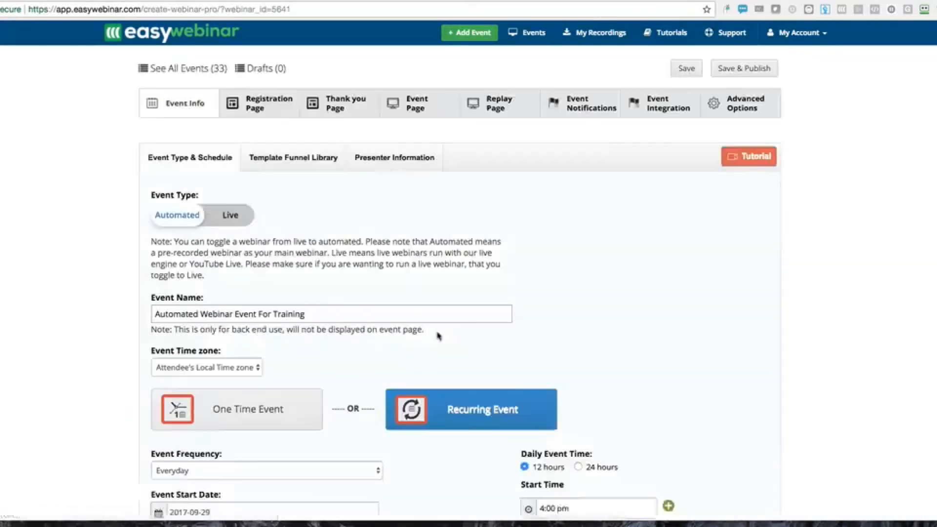
Retype the third daily start time (formerly 5:15 PM) to 5:03 PM and republish the webinar
{"action": "scroll", "coordinate": [438, 336], "scroll_direction": "down", "scroll_amount": 5}
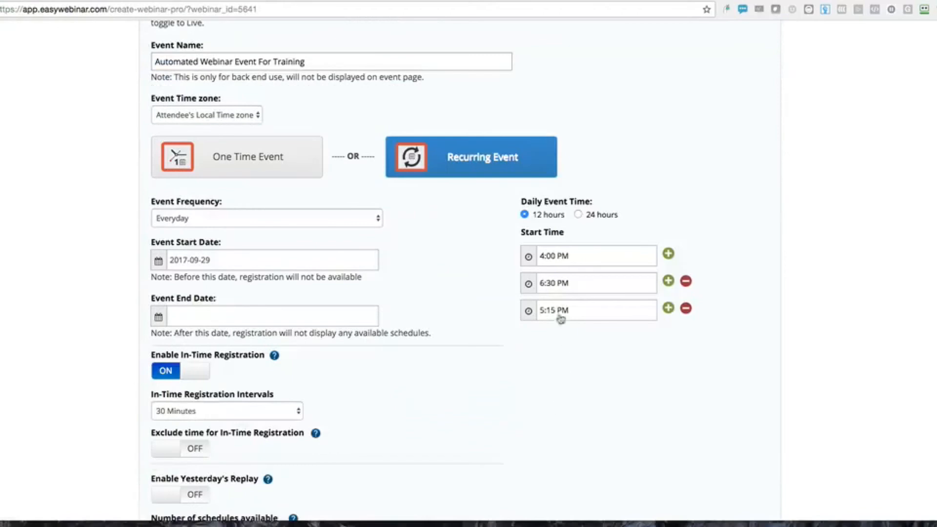
{"action": "left_click", "coordinate": [559, 315]}
{"action": "key", "text": "BackSpace"}
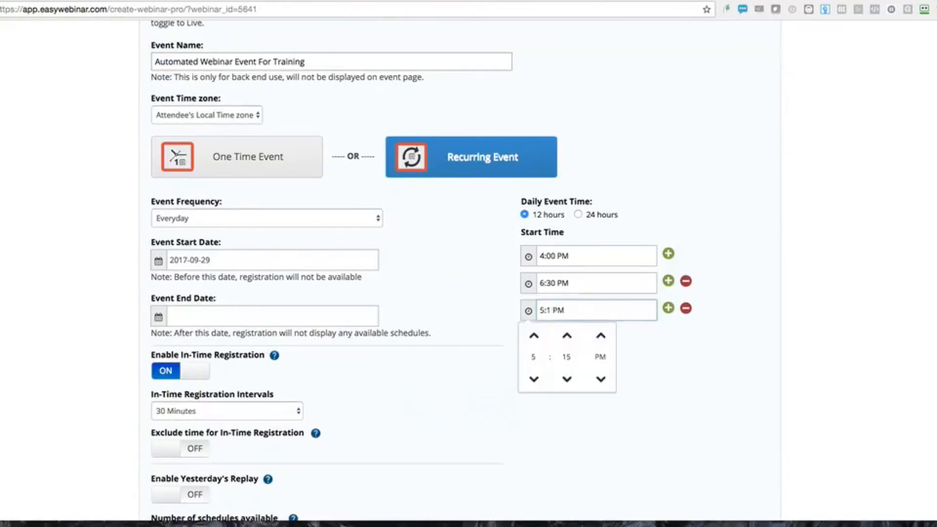
{"action": "type", "text": "04"}
{"action": "left_click", "coordinate": [549, 429]}
{"action": "scroll", "coordinate": [567, 330], "scroll_direction": "up", "scroll_amount": 5}
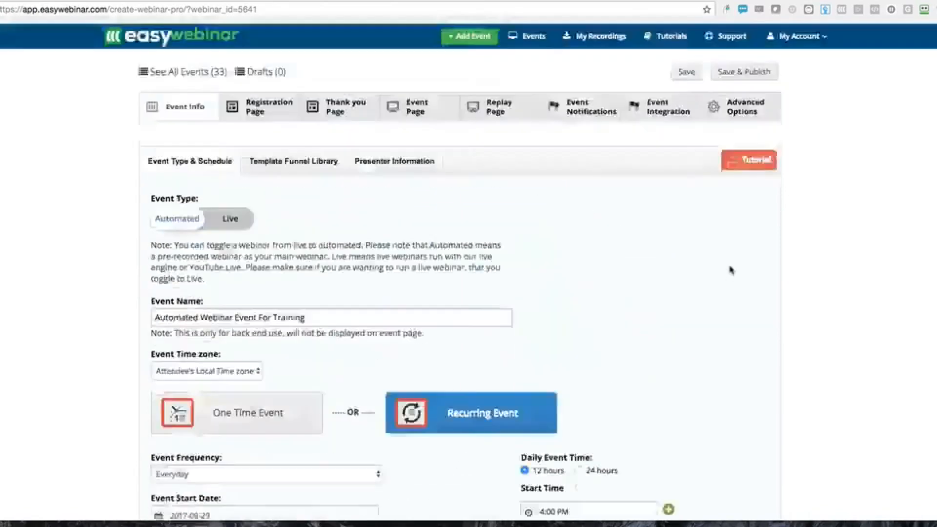
{"action": "left_click", "coordinate": [757, 68]}
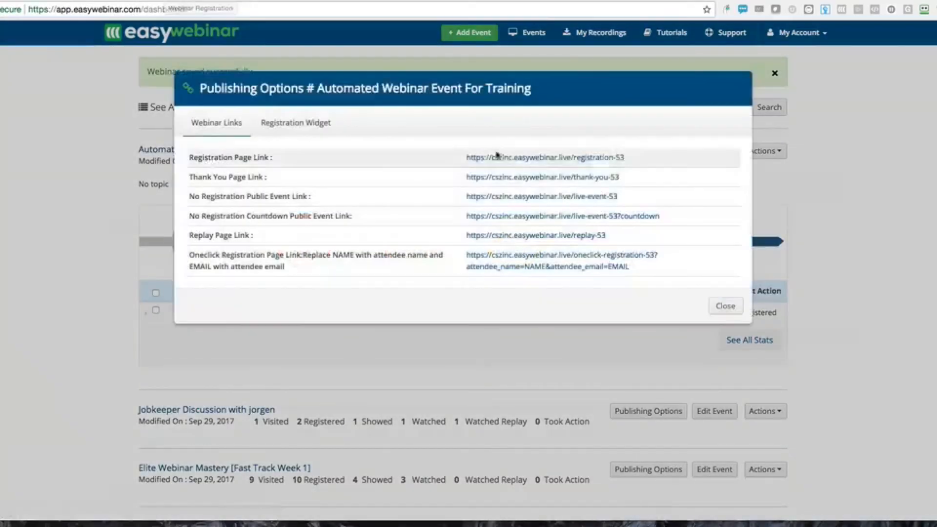
On the public registration page, register for the 5:03 PM session with a test name and e-mail
{"action": "left_click", "coordinate": [496, 156]}
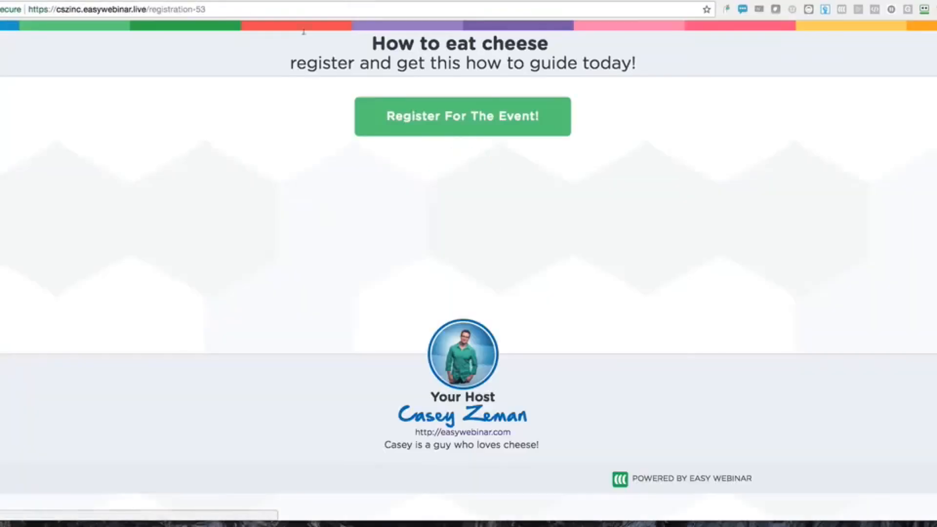
{"action": "left_click", "coordinate": [445, 115]}
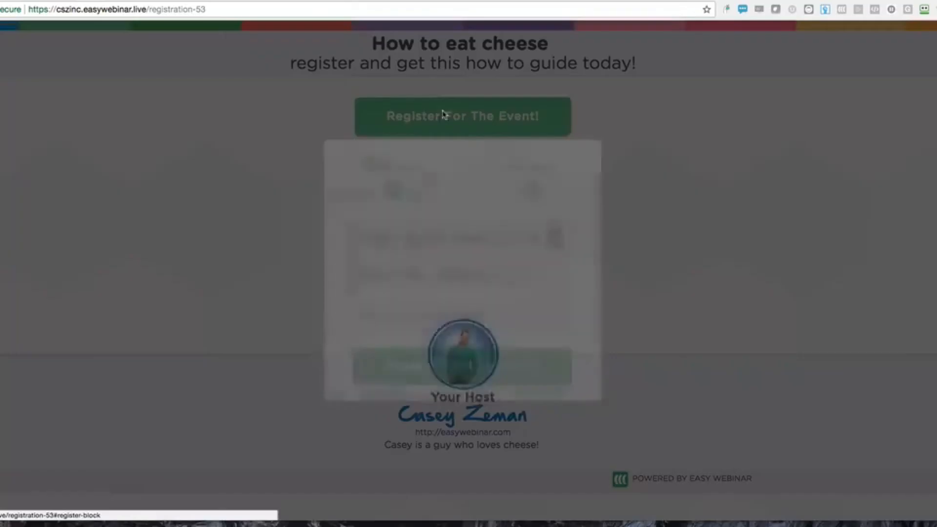
{"action": "left_click", "coordinate": [415, 237]}
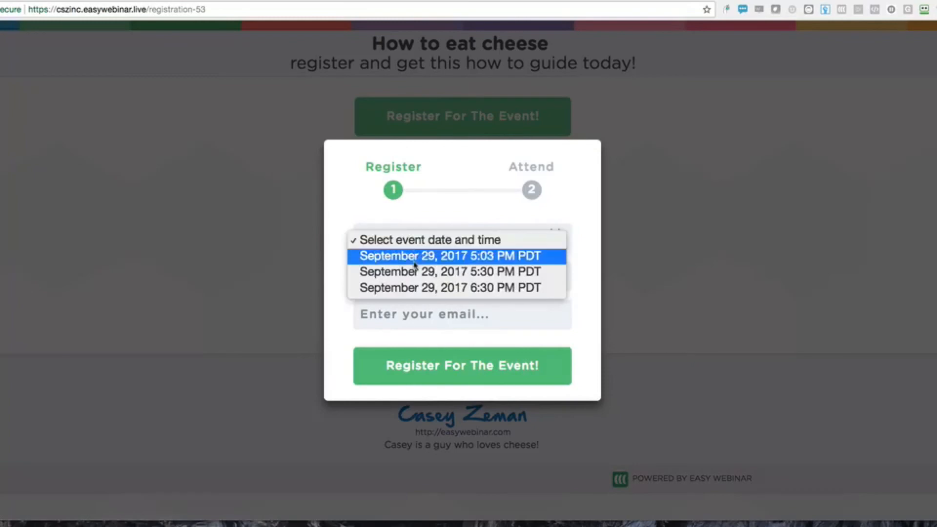
{"action": "left_click", "coordinate": [415, 257]}
{"action": "left_click", "coordinate": [404, 275]}
{"action": "type", "text": "Casey"}
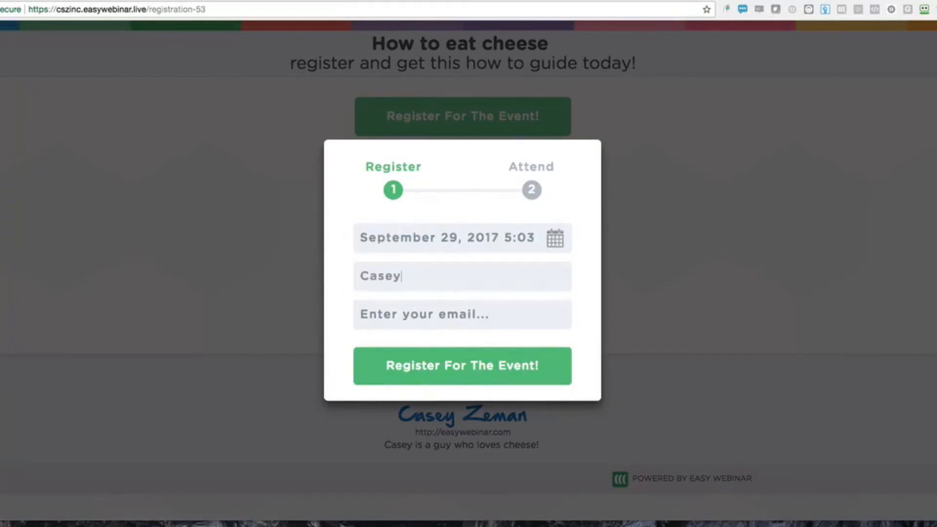
{"action": "key", "text": "Tab"}
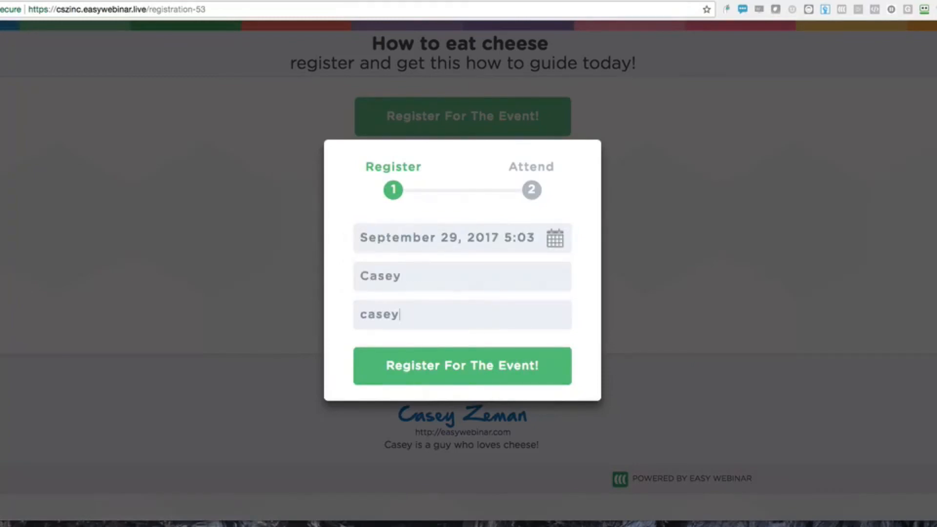
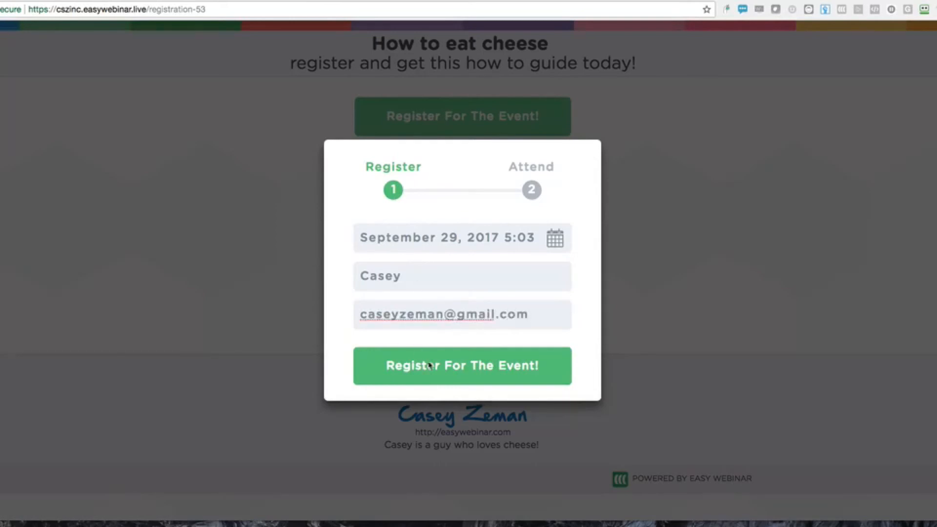
{"action": "left_click", "coordinate": [429, 365]}
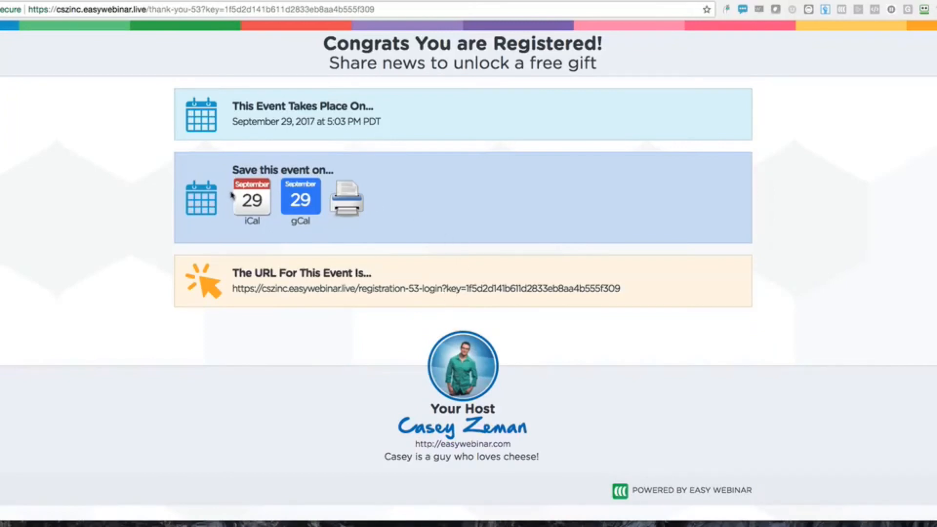
Add the event to Google Calendar, check its event link, and return to the thank-you page
{"action": "left_click", "coordinate": [296, 206]}
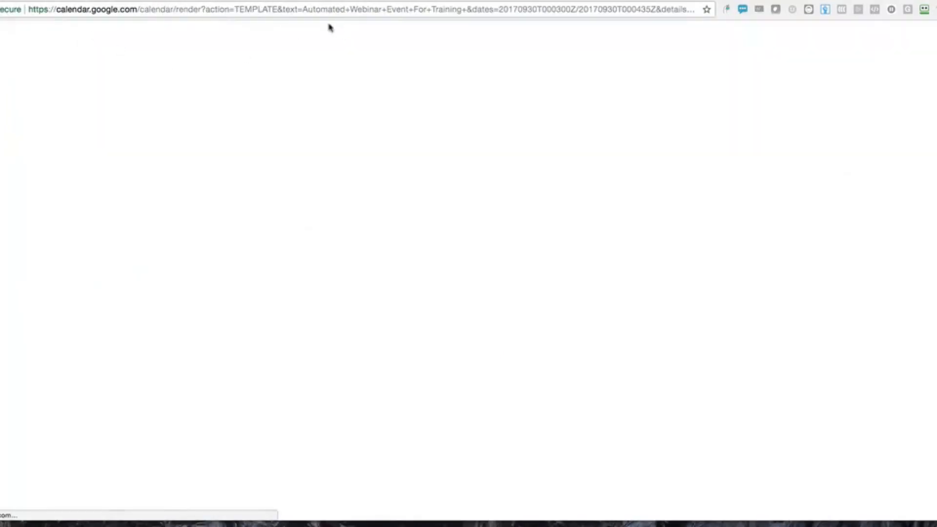
{"action": "triple_click", "coordinate": [77, 194]}
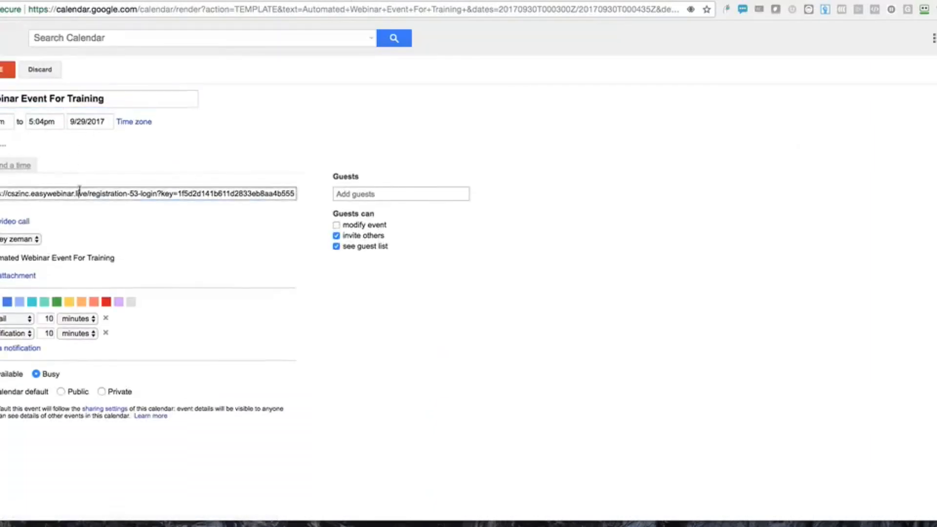
{"action": "left_click", "coordinate": [173, 0]}
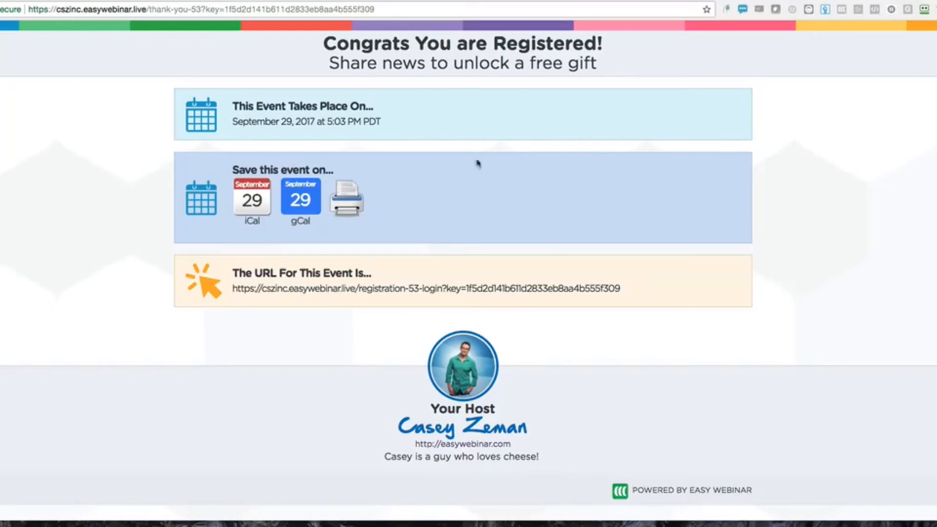
Enter the event room from the event URL and mute the playing webinar video
{"action": "left_click", "coordinate": [425, 289]}
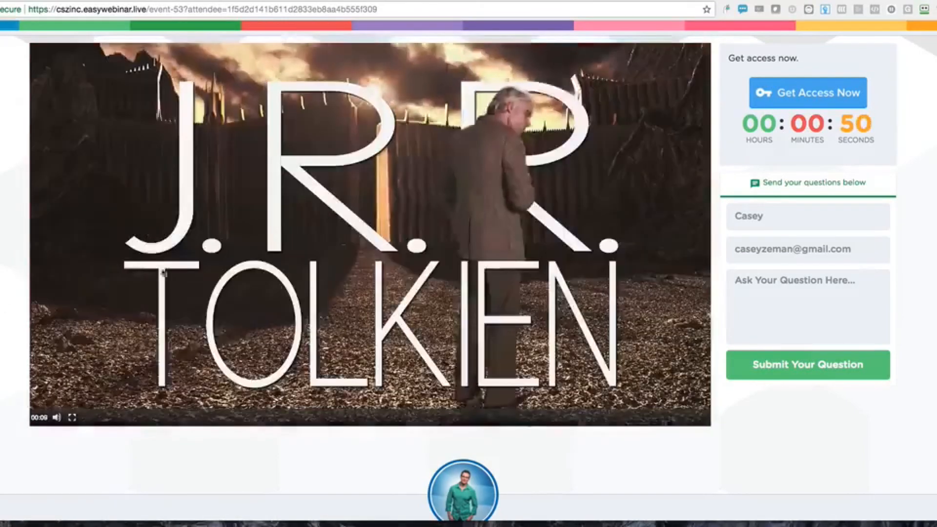
{"action": "left_click", "coordinate": [57, 418]}
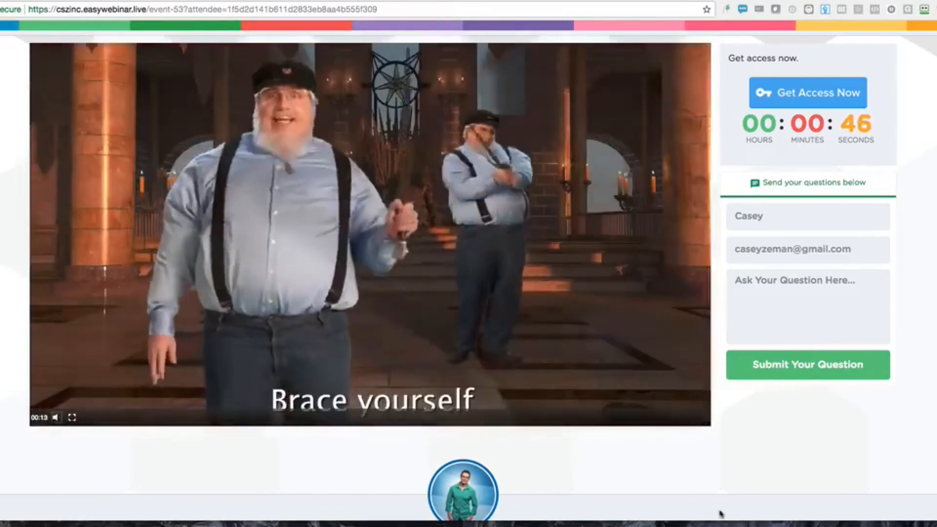
{"action": "scroll", "coordinate": [719, 513], "scroll_direction": "down", "scroll_amount": 5}
{"action": "scroll", "coordinate": [718, 484], "scroll_direction": "up", "scroll_amount": 4}
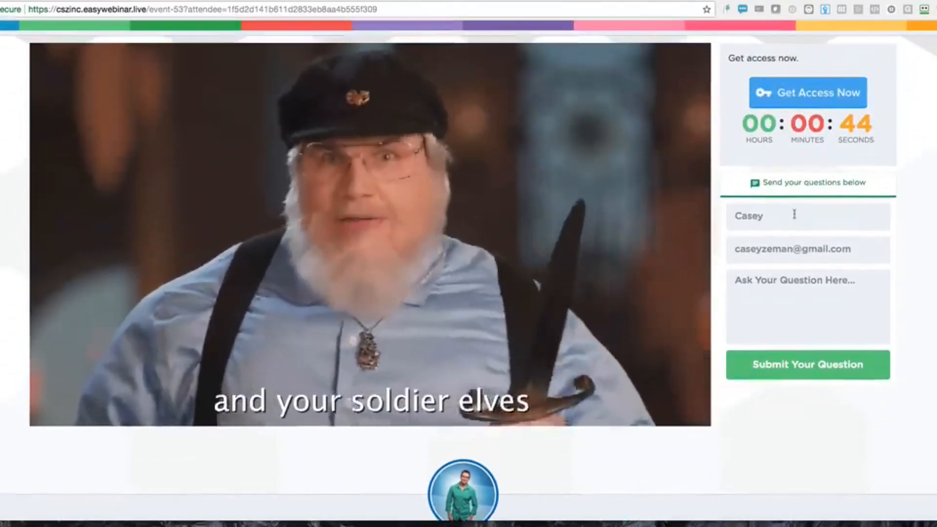
Test the Get Access Now offer link, then draft a short greeting question to the host
{"action": "left_click", "coordinate": [816, 105]}
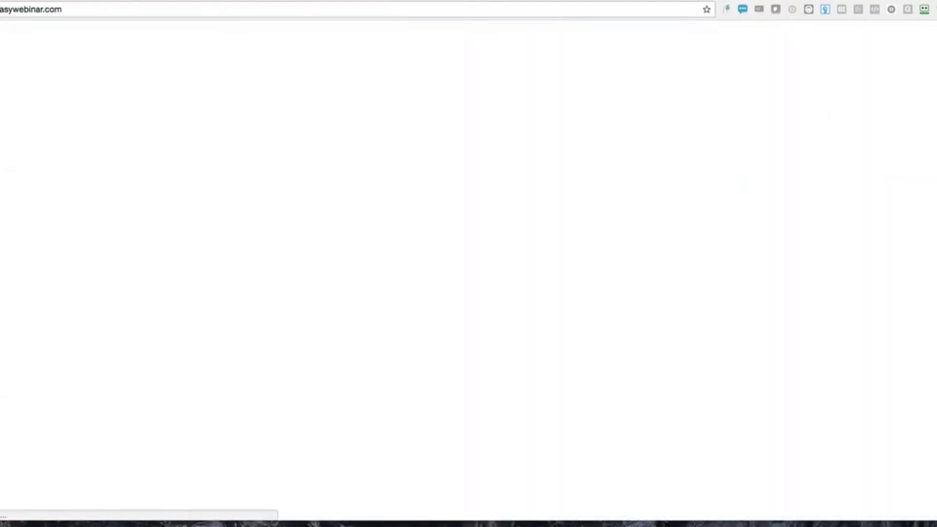
{"action": "key", "text": "super+w"}
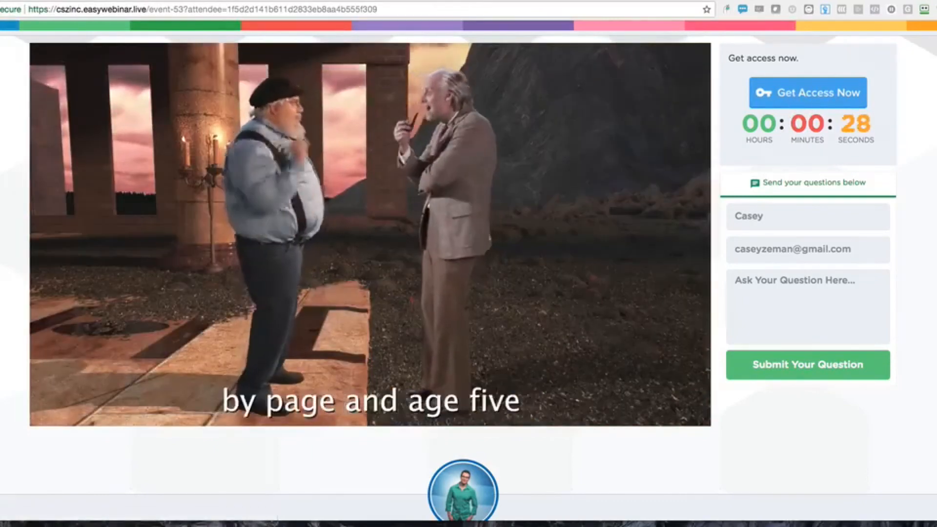
{"action": "left_click", "coordinate": [776, 291]}
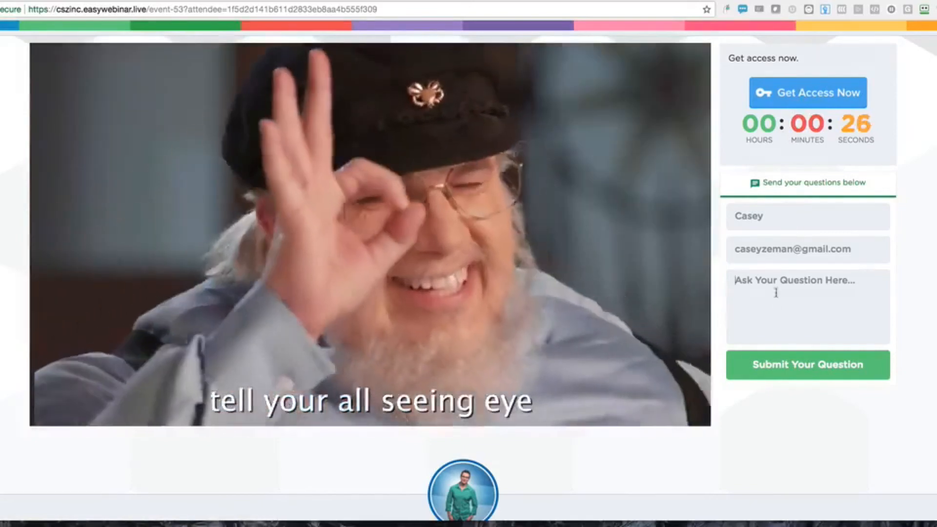
{"action": "type", "text": "hey casey"}
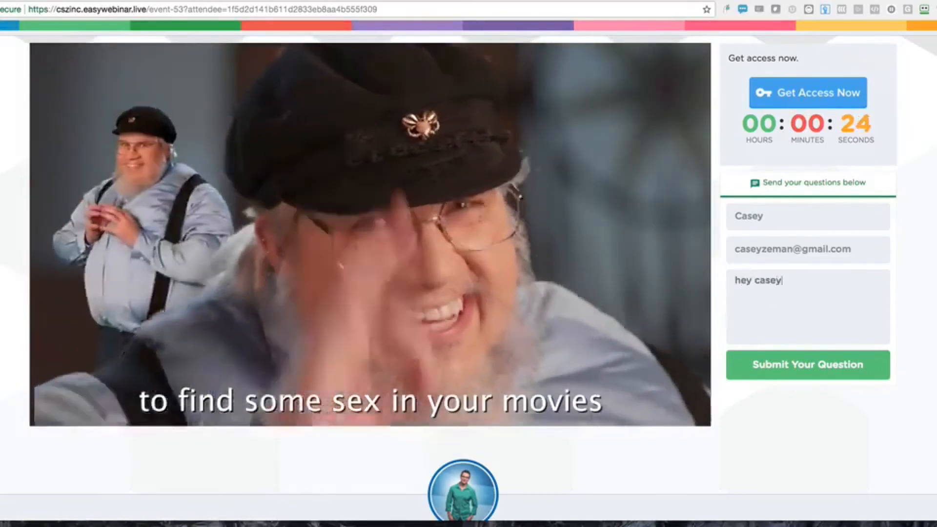
Submit the question, close the publishing links dialog, and reload the dashboard to refresh stats
{"action": "left_click", "coordinate": [826, 365]}
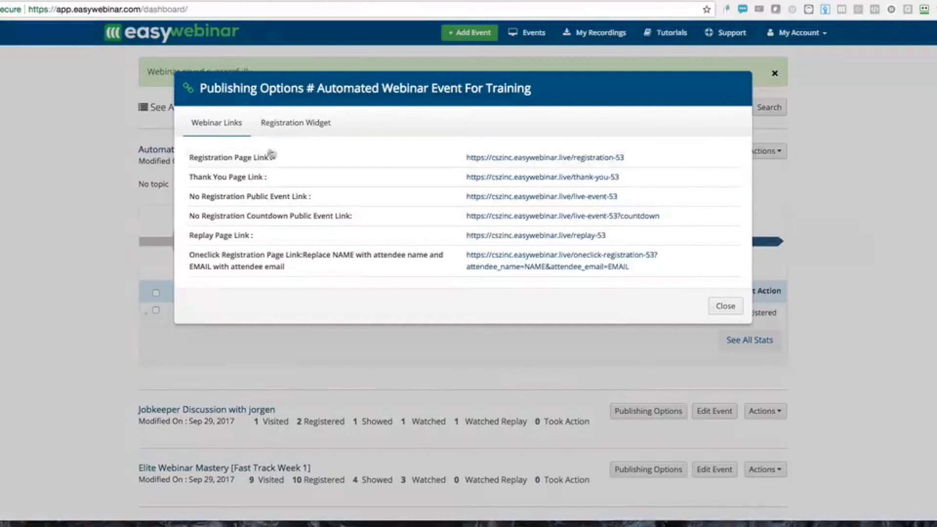
{"action": "left_click", "coordinate": [726, 305]}
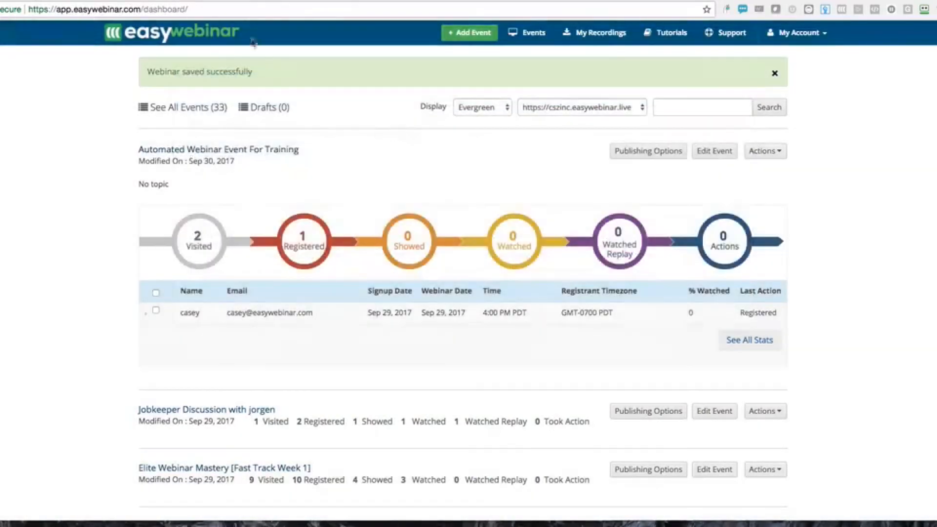
{"action": "left_click", "coordinate": [200, 9]}
{"action": "key", "text": "Return"}
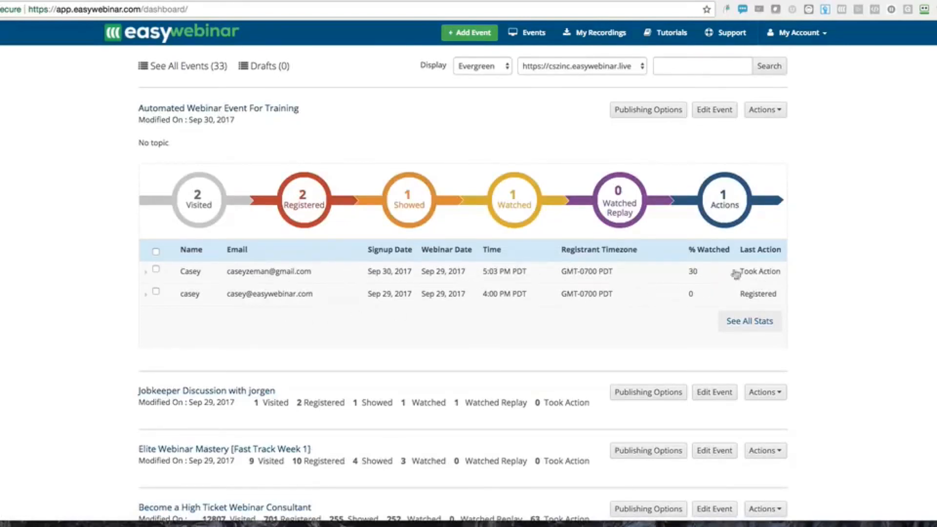
Expand the new registrant's row to review their clicked offers and asked question
{"action": "left_click", "coordinate": [146, 272]}
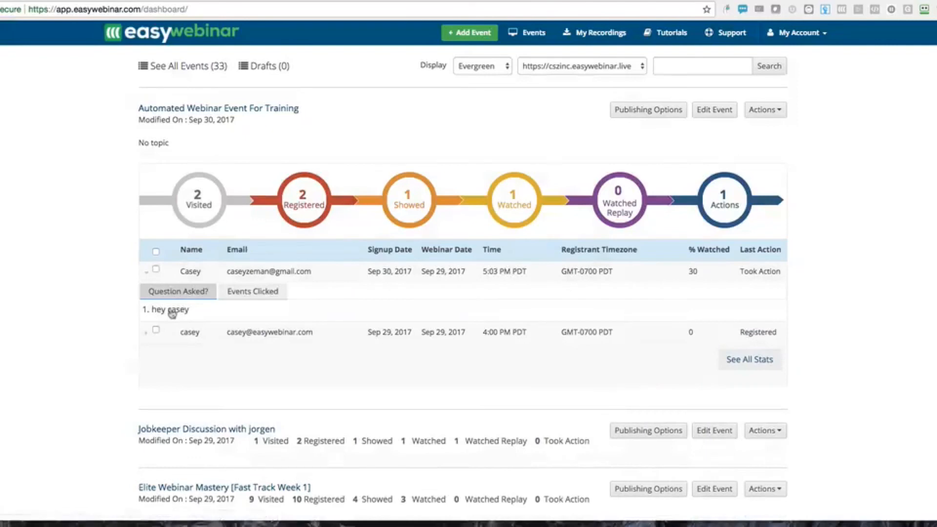
{"action": "left_click", "coordinate": [251, 292]}
{"action": "left_click", "coordinate": [179, 294]}
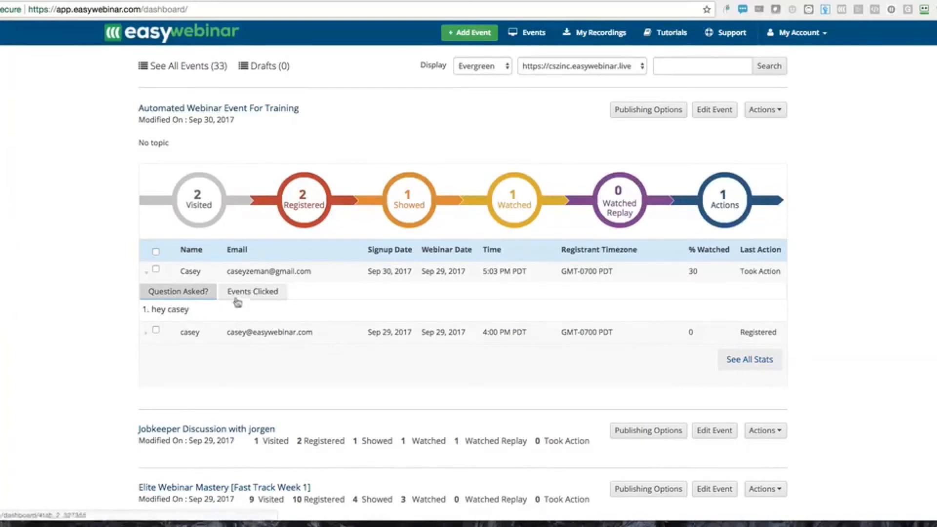
{"action": "mouse_move", "coordinate": [413, 215]}
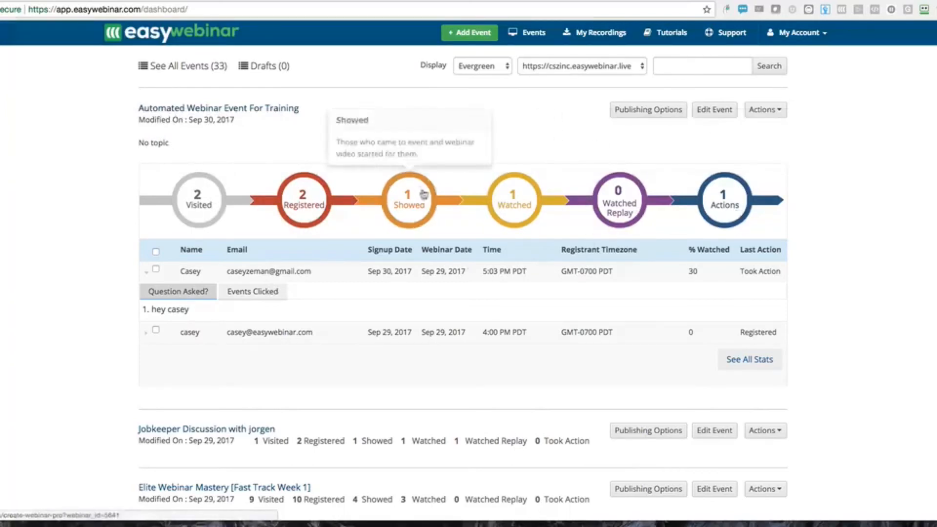
Open See All Stats and filter registrants by action and a 20% minimum watched percentage
{"action": "left_click", "coordinate": [754, 362]}
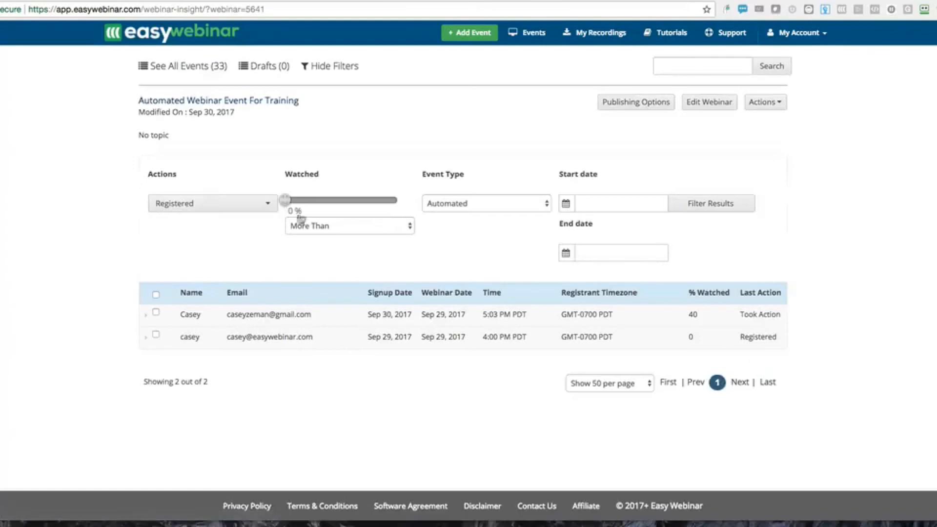
{"action": "left_click", "coordinate": [240, 205]}
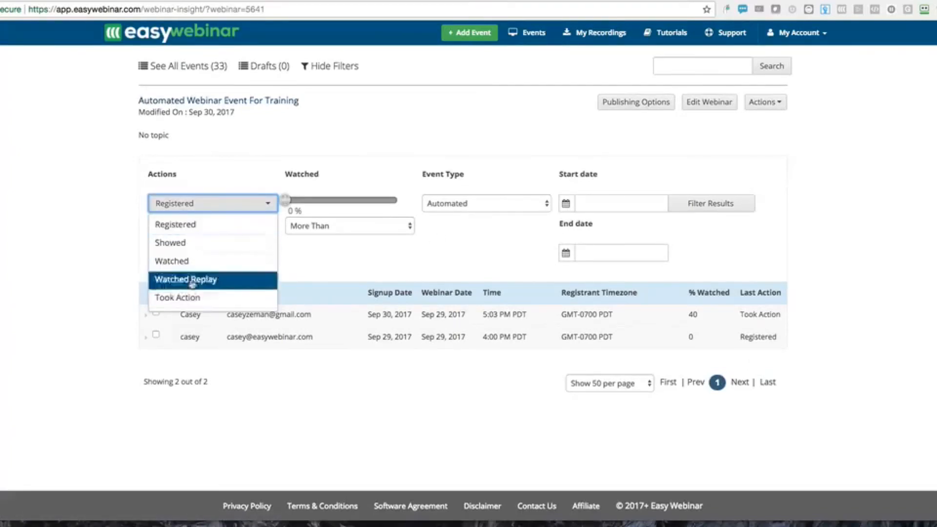
{"action": "left_click_drag", "start_coordinate": [290, 207], "coordinate": [310, 201]}
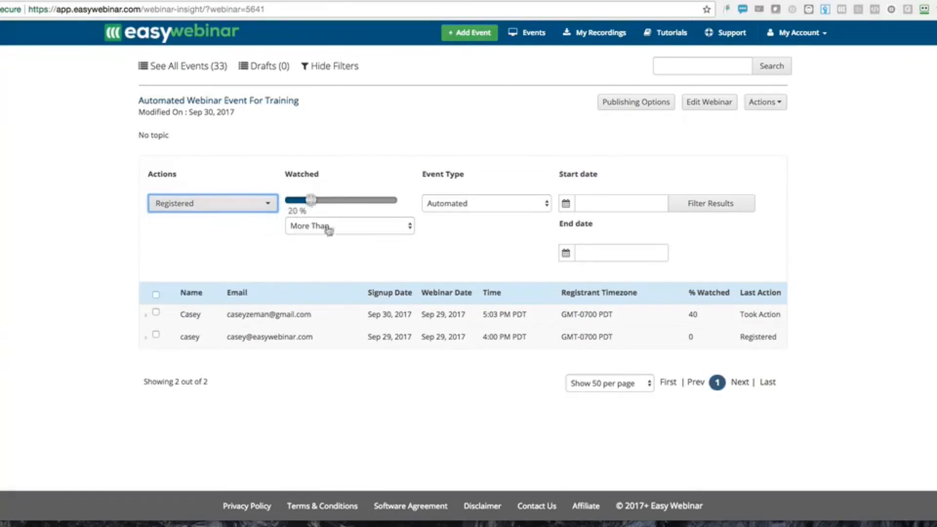
{"action": "right_click", "coordinate": [710, 209]}
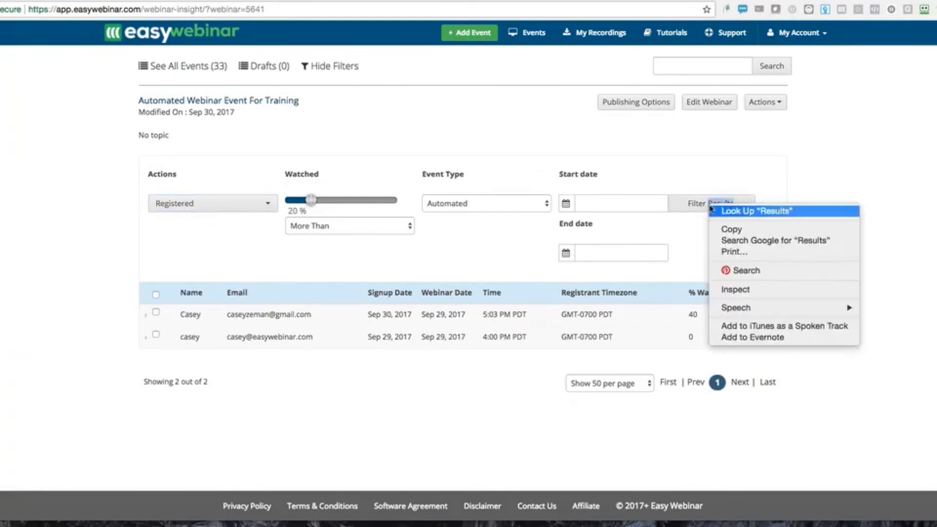
{"action": "left_click", "coordinate": [711, 210]}
{"action": "left_click", "coordinate": [693, 201]}
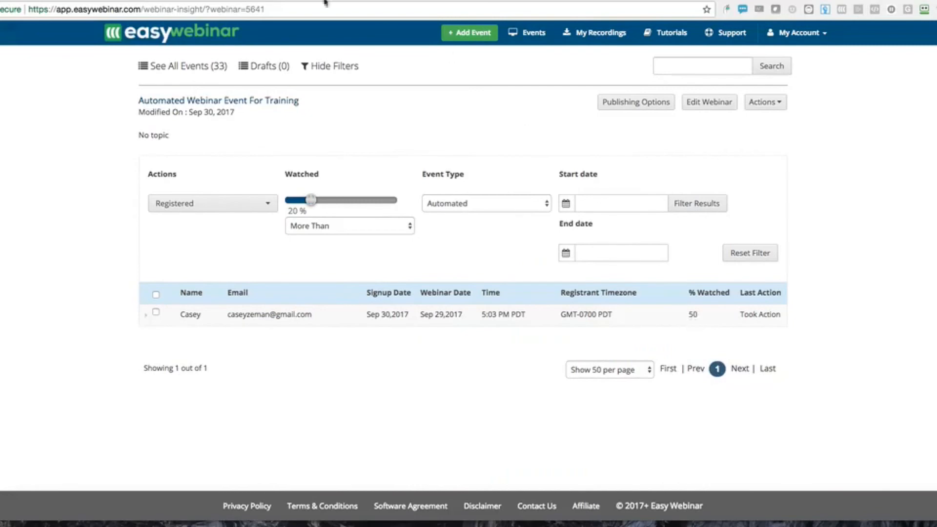
{"action": "left_click", "coordinate": [286, 1]}
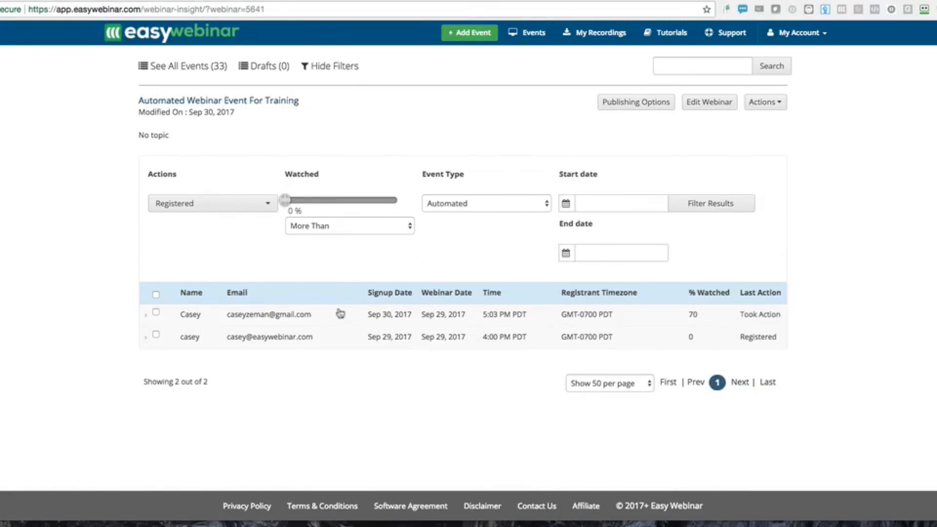
Browse the tutorials knowledge base, then go back to the webinar stats page
{"action": "left_click", "coordinate": [673, 34]}
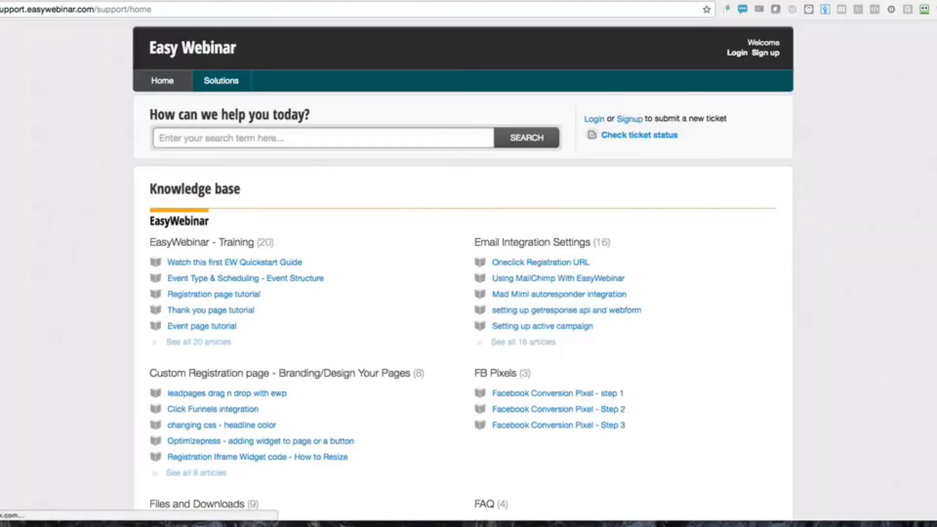
{"action": "scroll", "coordinate": [440, 199], "scroll_direction": "down", "scroll_amount": 10}
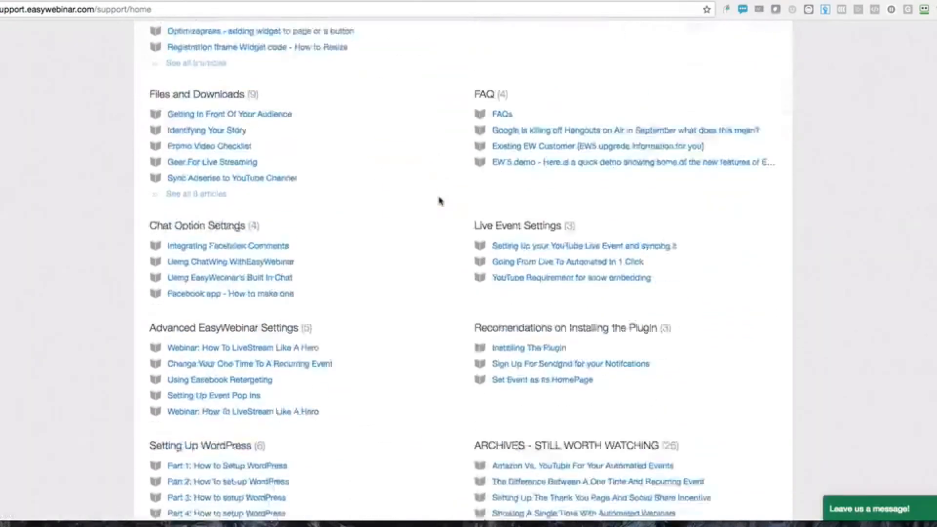
{"action": "left_click", "coordinate": [11, 1]}
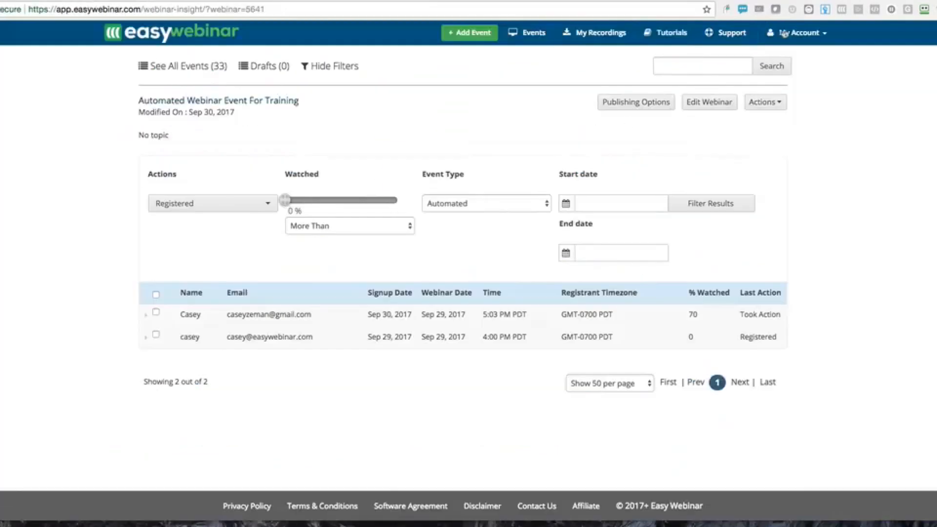
Review the account's integrations settings, subscription details, and plugin download page
{"action": "left_click", "coordinate": [805, 37]}
{"action": "left_click", "coordinate": [785, 81]}
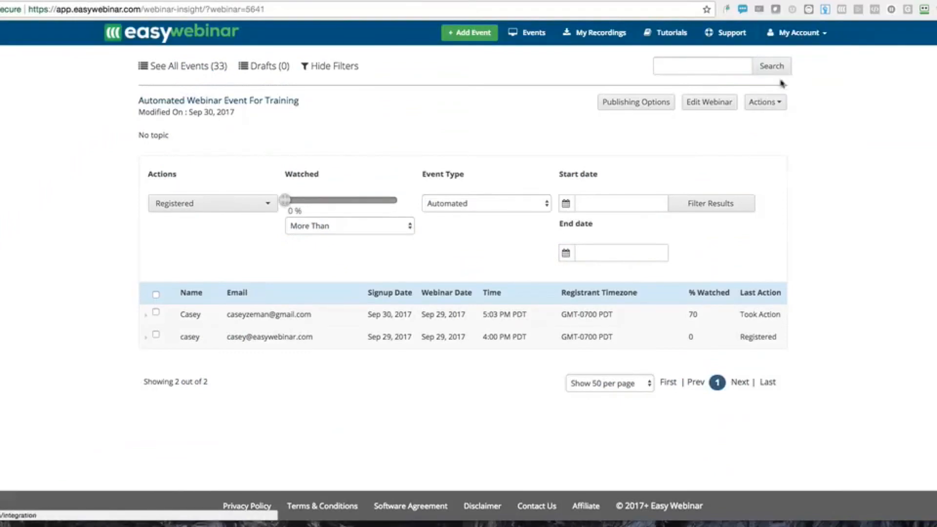
{"action": "scroll", "coordinate": [586, 196], "scroll_direction": "down", "scroll_amount": 3}
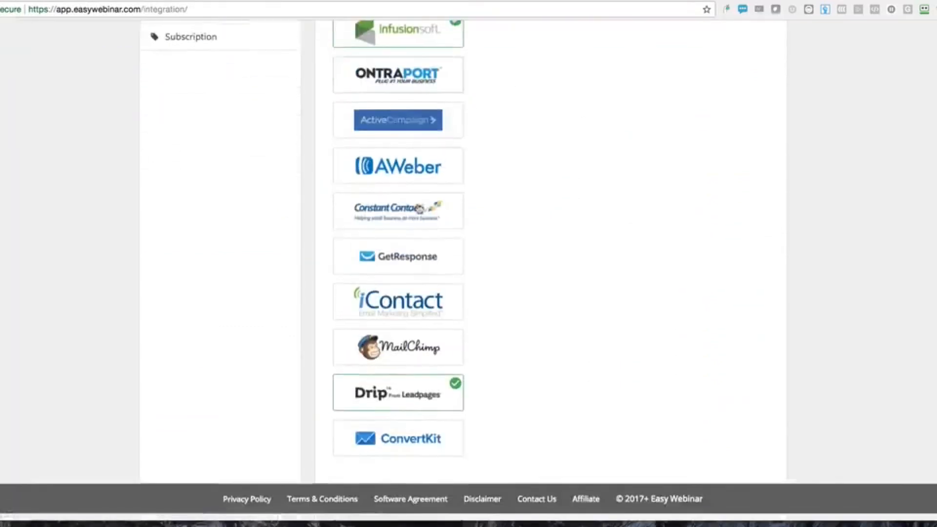
{"action": "scroll", "coordinate": [488, 195], "scroll_direction": "up", "scroll_amount": 3}
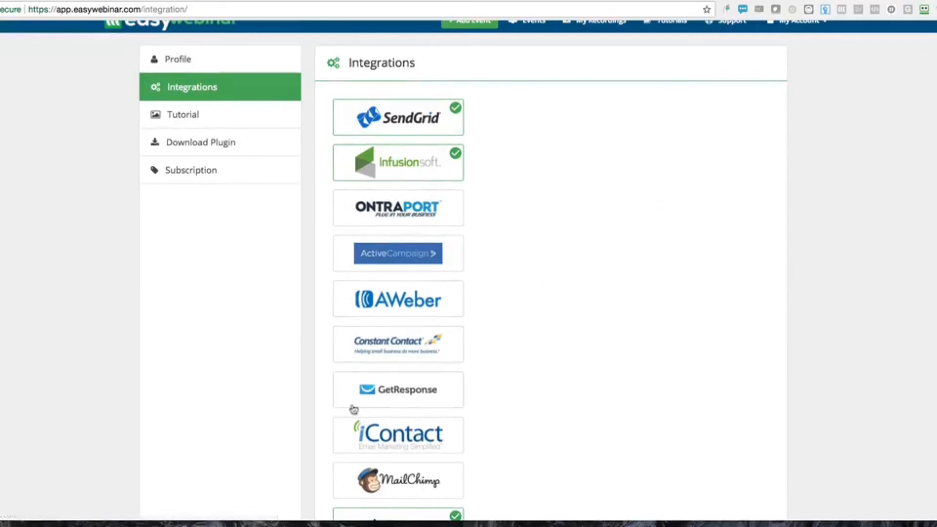
{"action": "scroll", "coordinate": [356, 410], "scroll_direction": "down", "scroll_amount": 3}
{"action": "scroll", "coordinate": [383, 432], "scroll_direction": "up", "scroll_amount": 3}
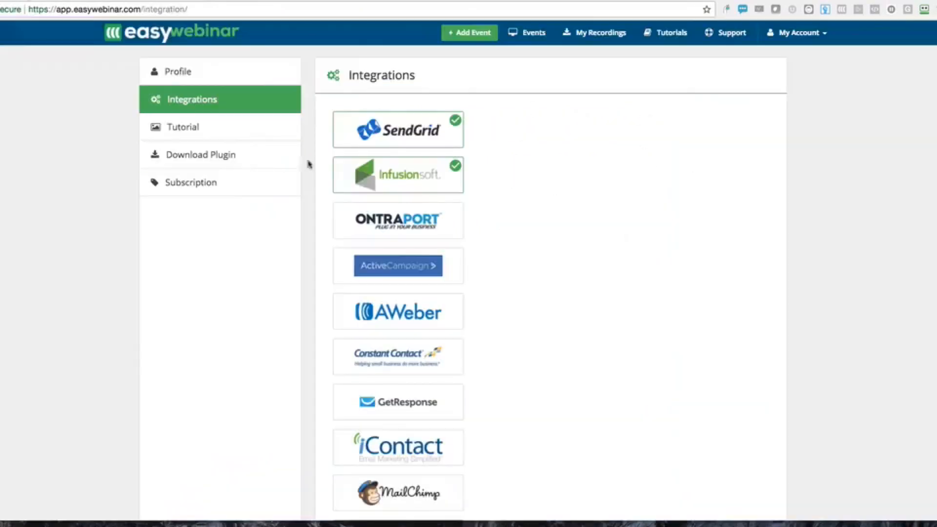
{"action": "left_click", "coordinate": [200, 189]}
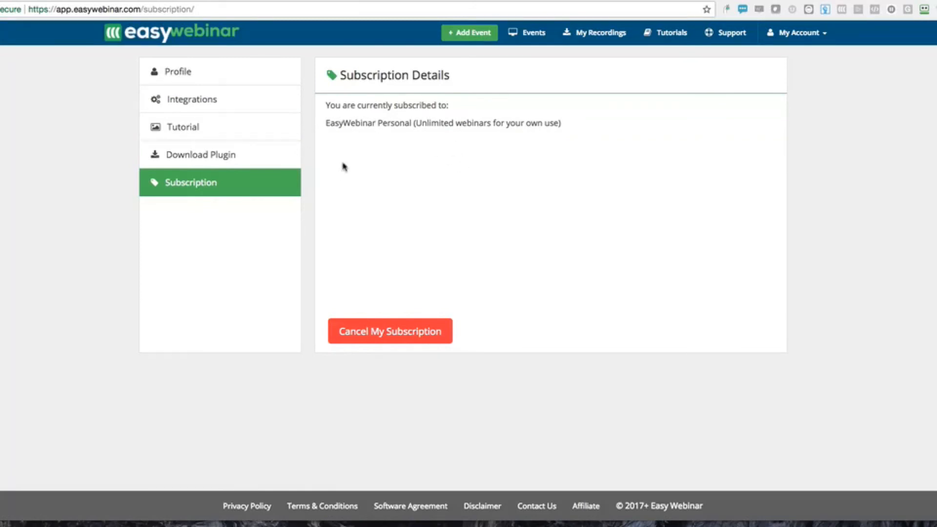
{"action": "left_click", "coordinate": [195, 155]}
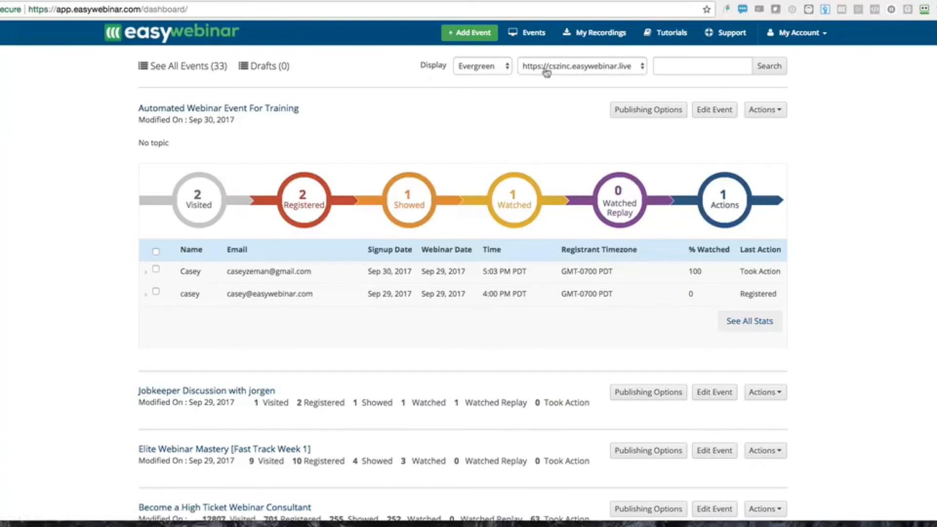
{"action": "left_click", "coordinate": [591, 72]}
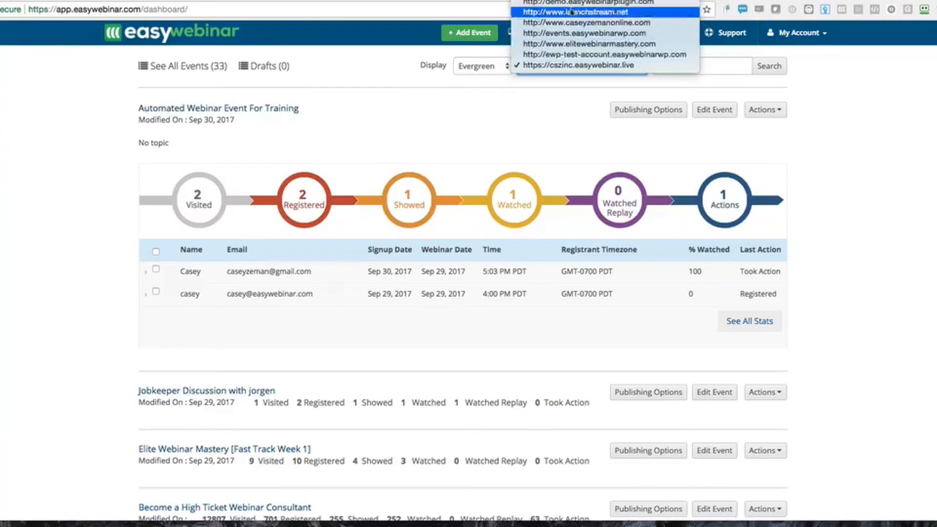
{"action": "left_click", "coordinate": [557, 3]}
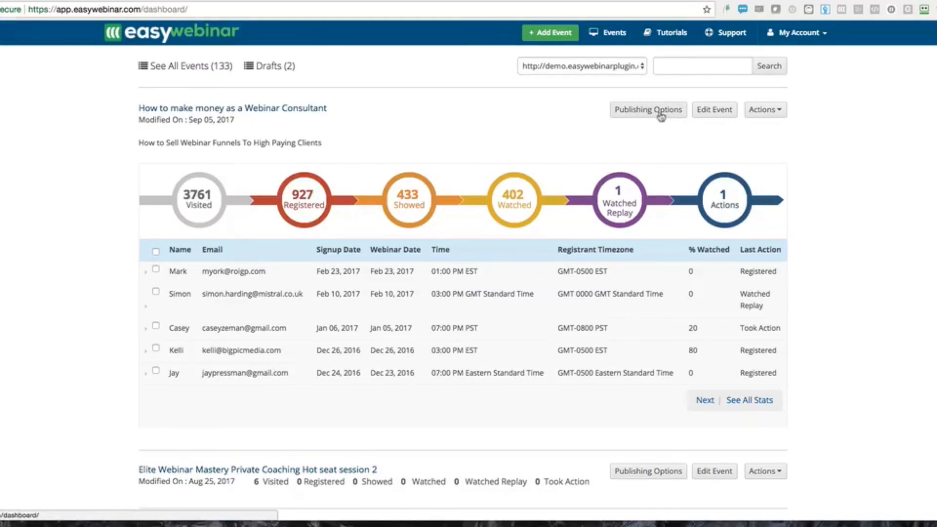
Open Edit Event for the Webinar Consultant event, review its everyday schedule, and return to all events
{"action": "left_click", "coordinate": [706, 111]}
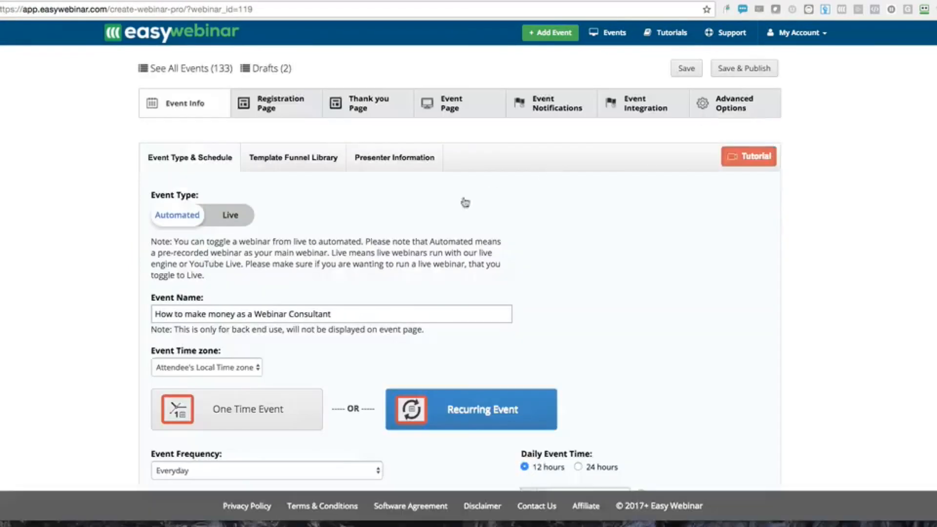
{"action": "scroll", "coordinate": [350, 243], "scroll_direction": "down", "scroll_amount": 5}
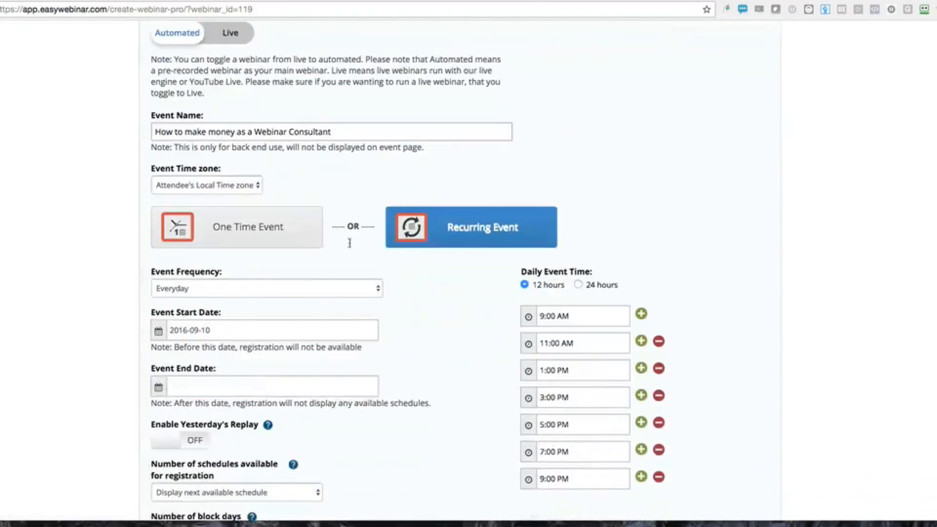
{"action": "scroll", "coordinate": [350, 242], "scroll_direction": "up", "scroll_amount": 5}
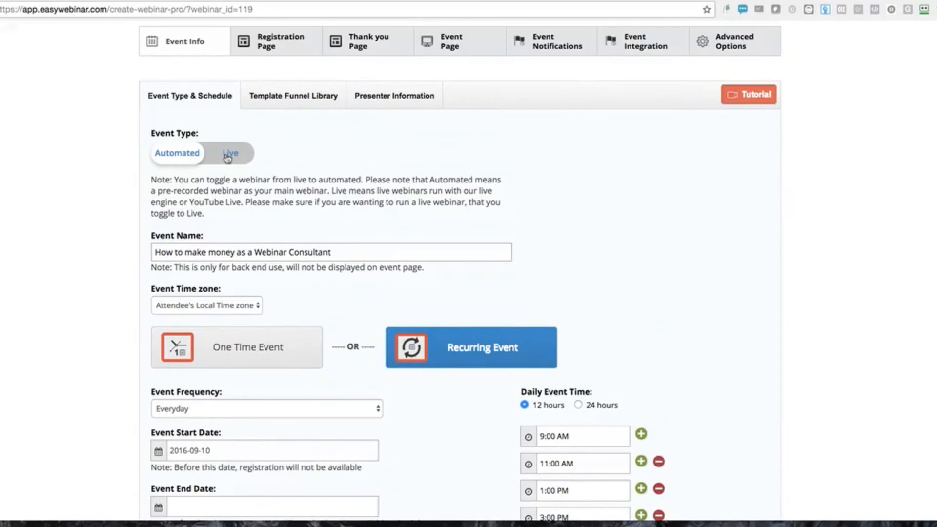
{"action": "scroll", "coordinate": [228, 158], "scroll_direction": "down", "scroll_amount": 6}
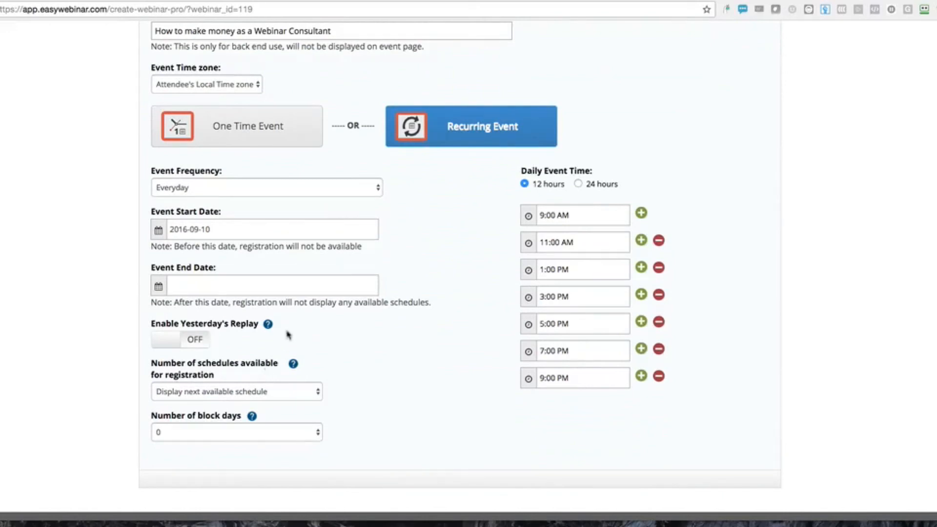
{"action": "scroll", "coordinate": [288, 335], "scroll_direction": "up", "scroll_amount": 8}
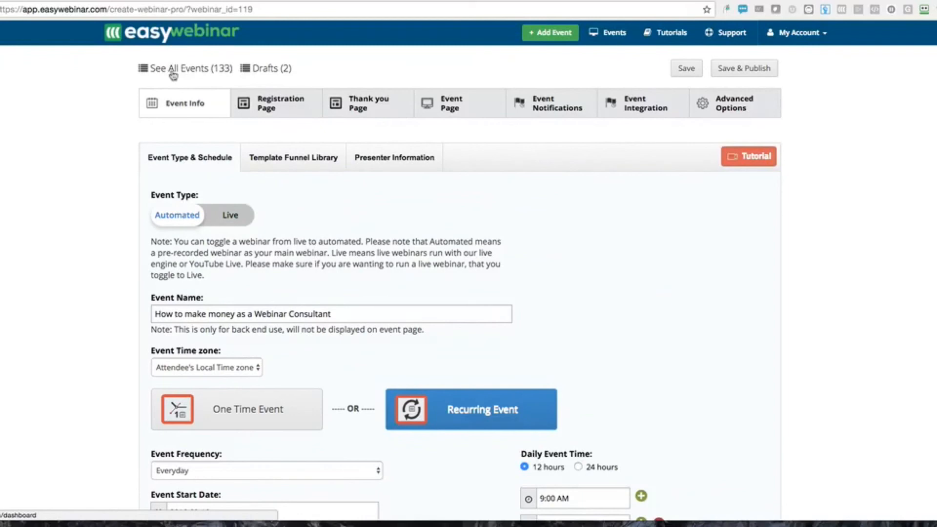
{"action": "left_click", "coordinate": [179, 76]}
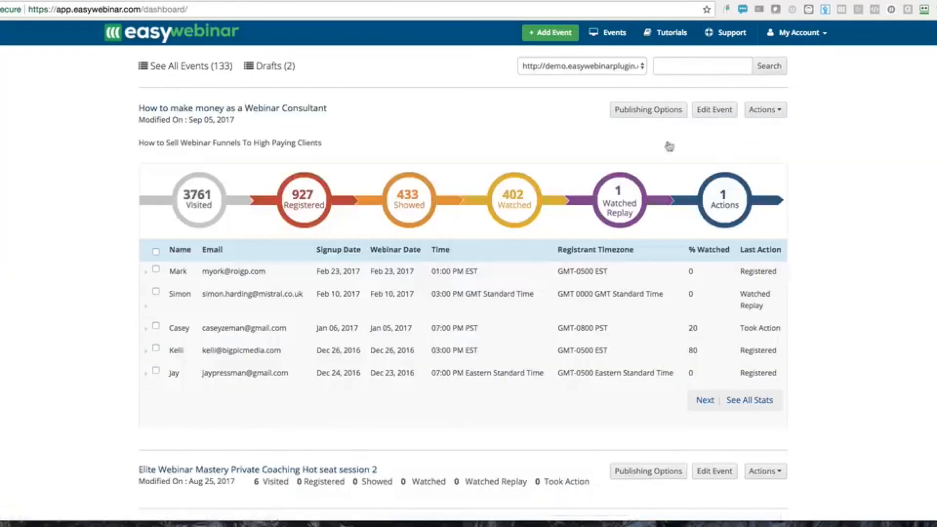
Open the consulting webinar's Registration Page Link from Publishing Options, browse it, then return to the publishing links
{"action": "left_click", "coordinate": [647, 111]}
{"action": "left_click", "coordinate": [576, 161]}
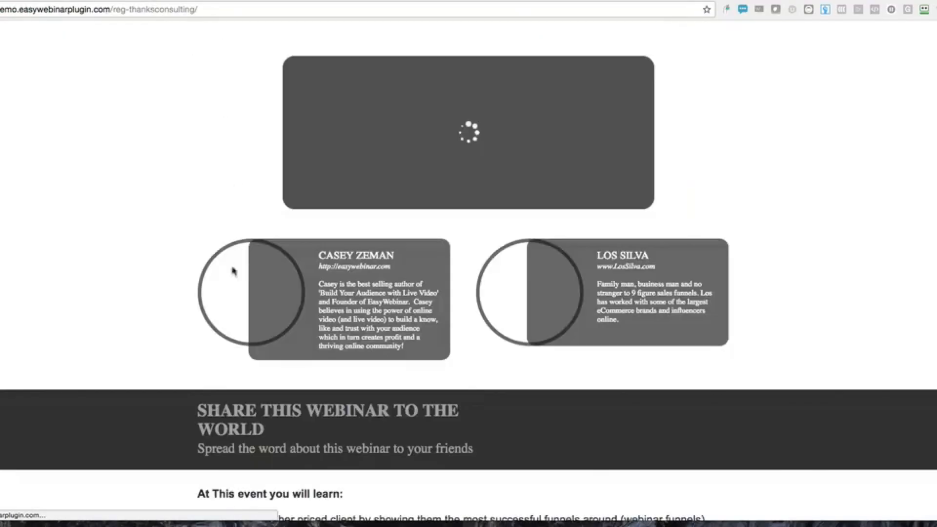
{"action": "scroll", "coordinate": [233, 270], "scroll_direction": "down", "scroll_amount": 15}
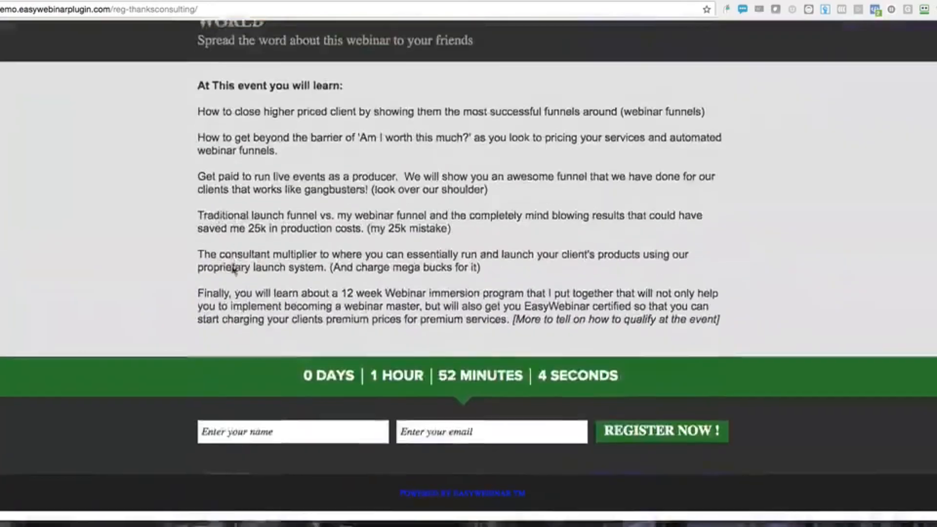
{"action": "scroll", "coordinate": [234, 271], "scroll_direction": "up", "scroll_amount": 12}
{"action": "scroll", "coordinate": [416, 281], "scroll_direction": "down", "scroll_amount": 3}
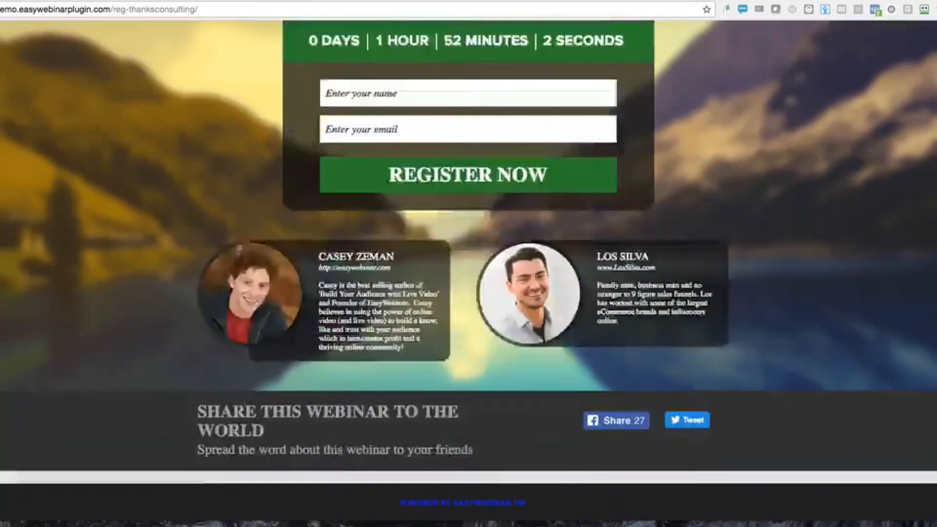
{"action": "scroll", "coordinate": [417, 281], "scroll_direction": "down", "scroll_amount": 4}
{"action": "scroll", "coordinate": [417, 280], "scroll_direction": "up", "scroll_amount": 8}
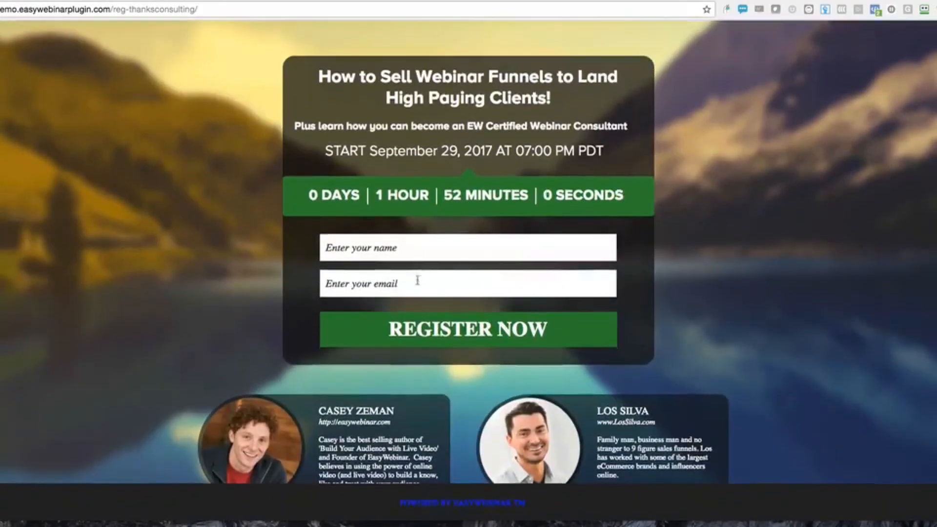
{"action": "scroll", "coordinate": [417, 280], "scroll_direction": "down", "scroll_amount": 3}
{"action": "scroll", "coordinate": [418, 280], "scroll_direction": "up", "scroll_amount": 3}
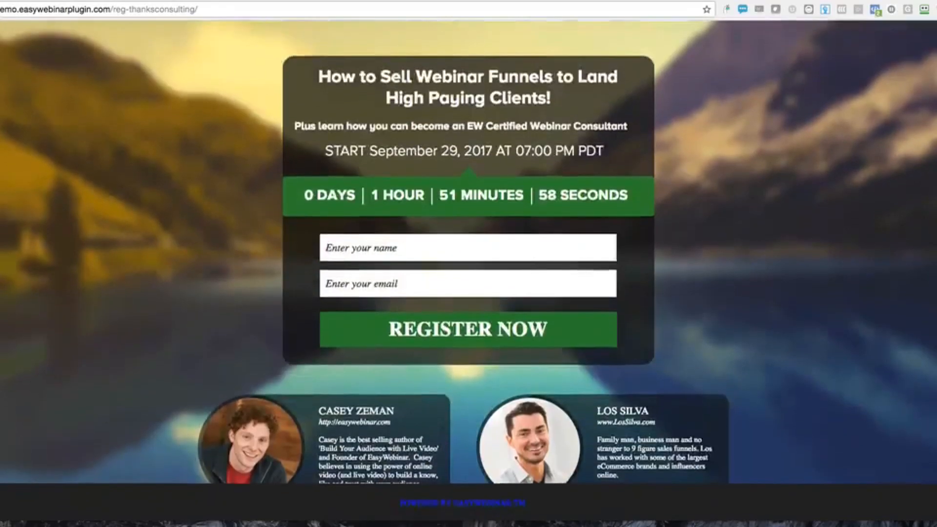
{"action": "left_click", "coordinate": [312, 1]}
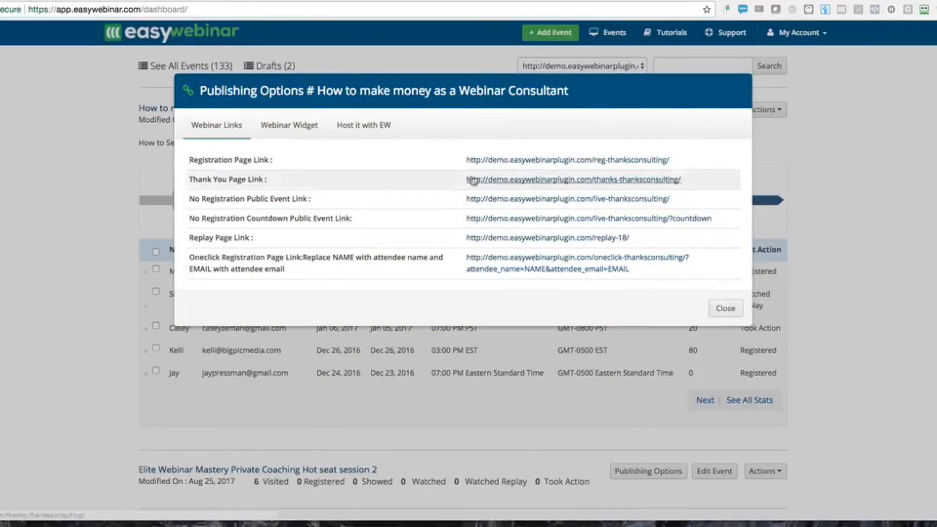
{"action": "left_click", "coordinate": [311, 125]}
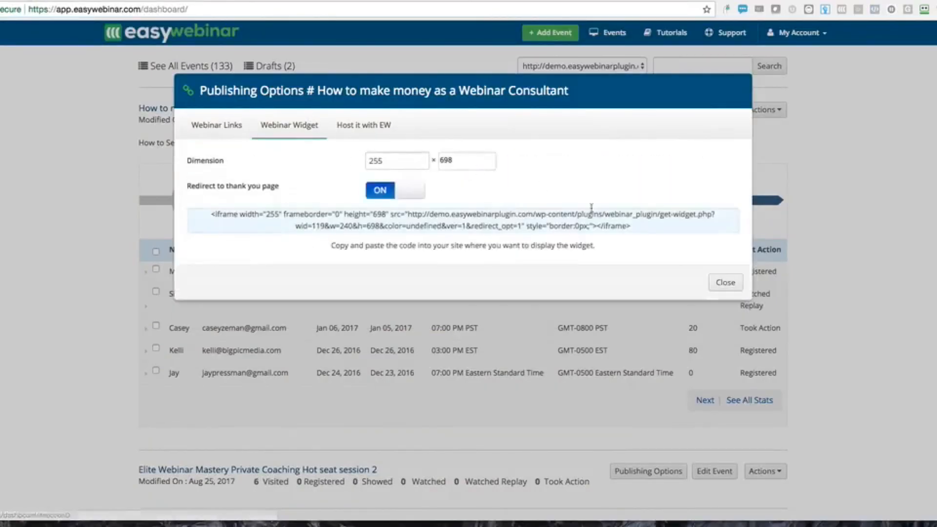
{"action": "left_click", "coordinate": [726, 283]}
{"action": "left_click", "coordinate": [583, 66]}
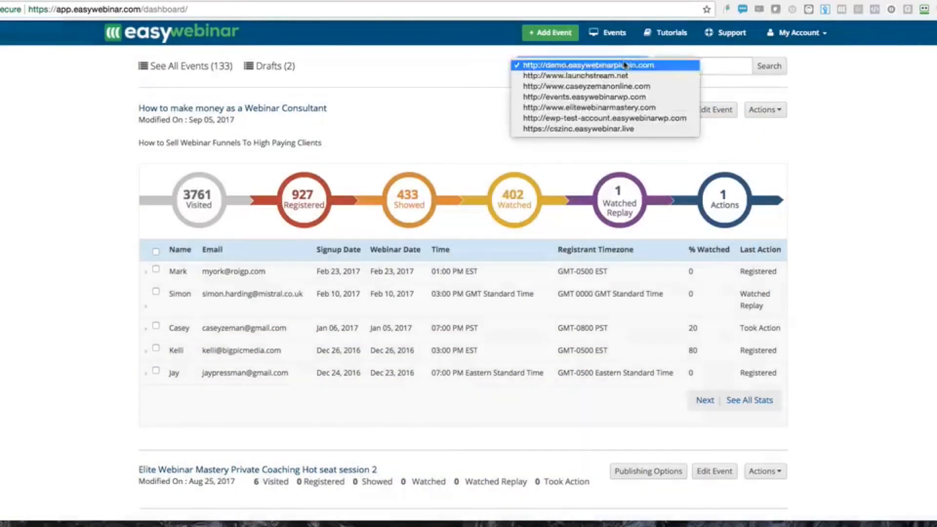
{"action": "left_click", "coordinate": [571, 129]}
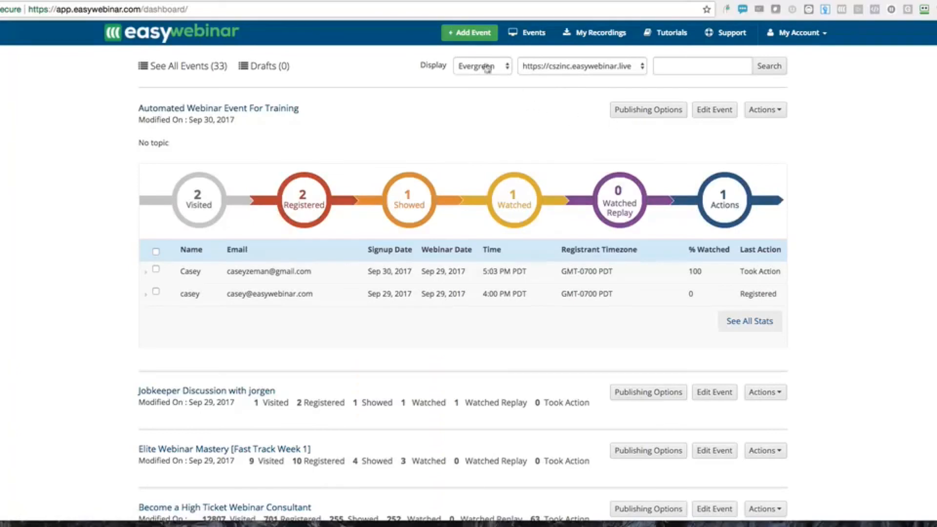
Open the training event's Registration Widget settings, expand its customization, and save to preview
{"action": "left_click", "coordinate": [653, 109]}
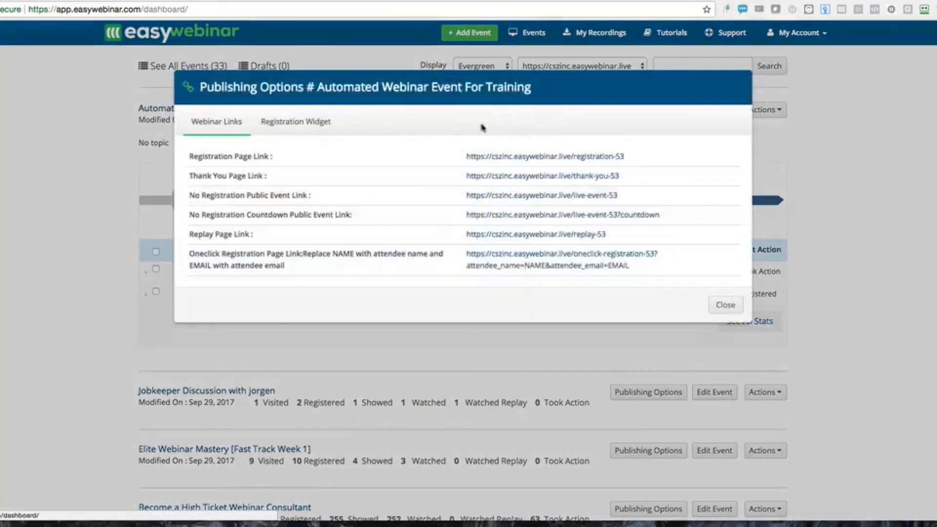
{"action": "left_click", "coordinate": [295, 121]}
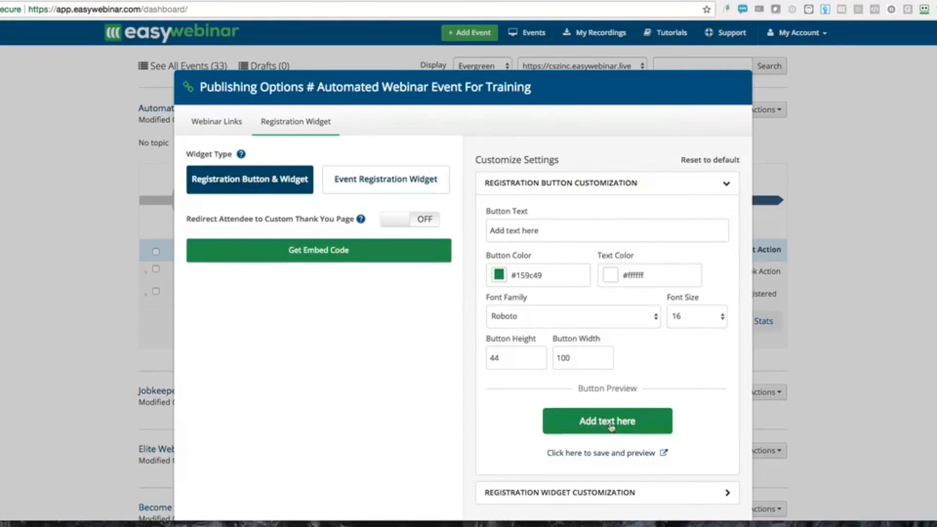
{"action": "left_click", "coordinate": [653, 493]}
{"action": "scroll", "coordinate": [652, 486], "scroll_direction": "down", "scroll_amount": 10}
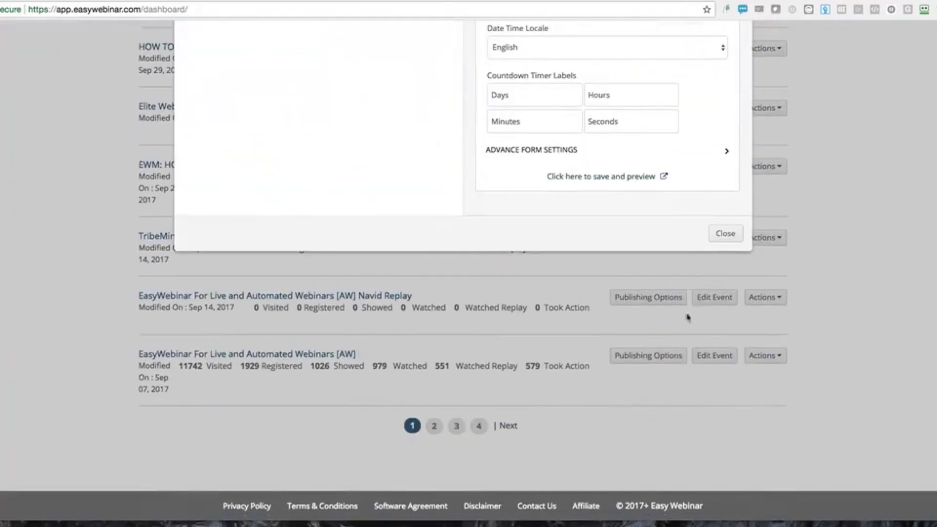
{"action": "left_click", "coordinate": [617, 176]}
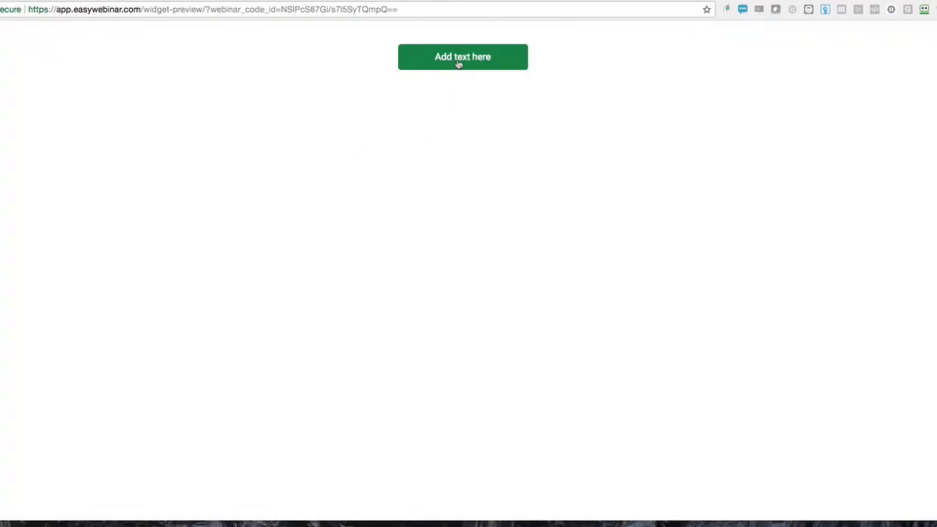
Test the preview's registration popup and its event-date list, then return to Publishing Options
{"action": "left_click", "coordinate": [459, 65]}
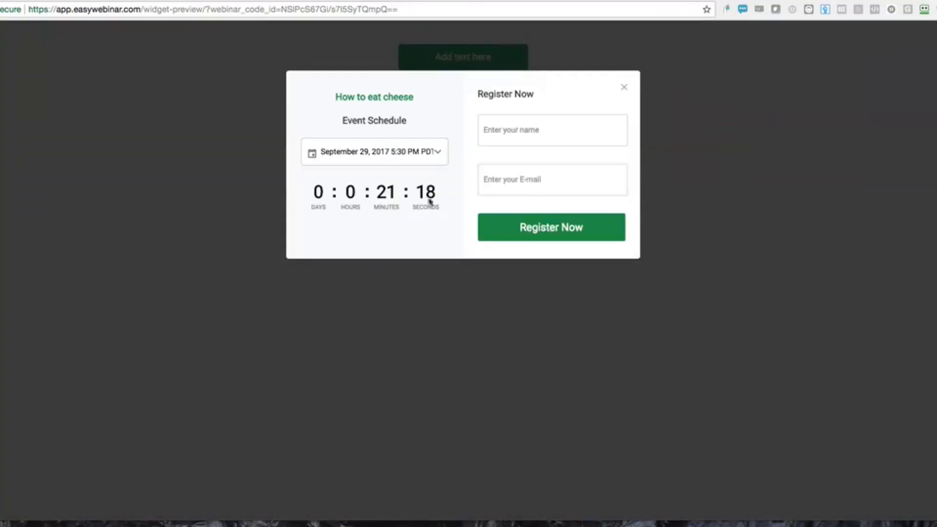
{"action": "left_click", "coordinate": [374, 154]}
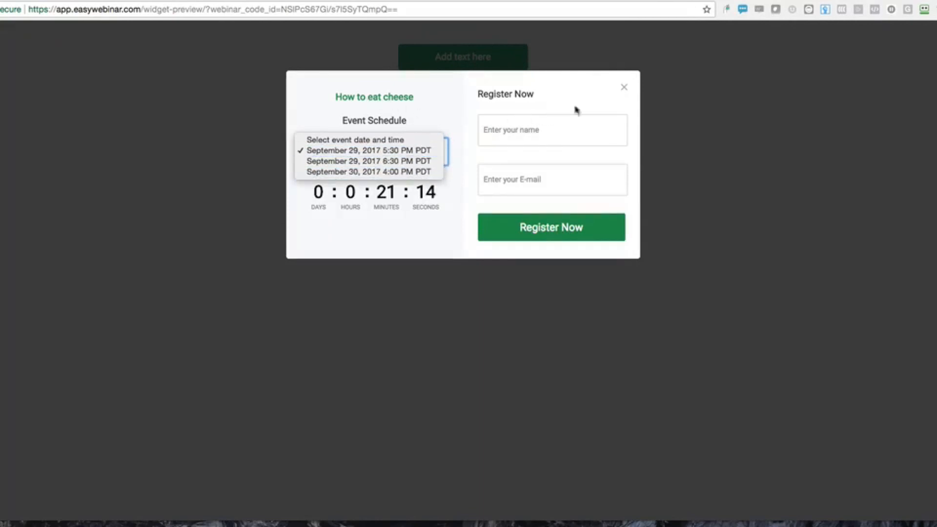
{"action": "left_click", "coordinate": [624, 90]}
{"action": "left_click", "coordinate": [624, 89]}
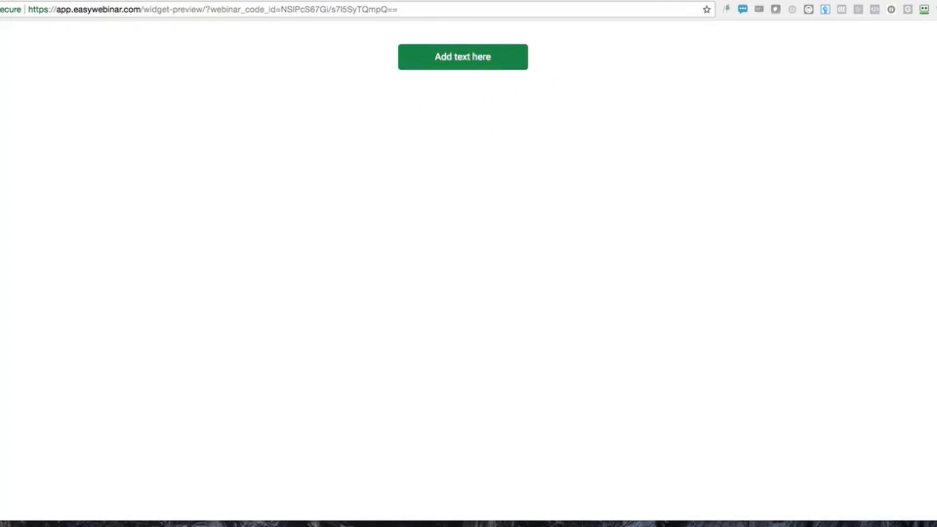
{"action": "key", "text": "super+w"}
{"action": "scroll", "coordinate": [451, 192], "scroll_direction": "up", "scroll_amount": 9}
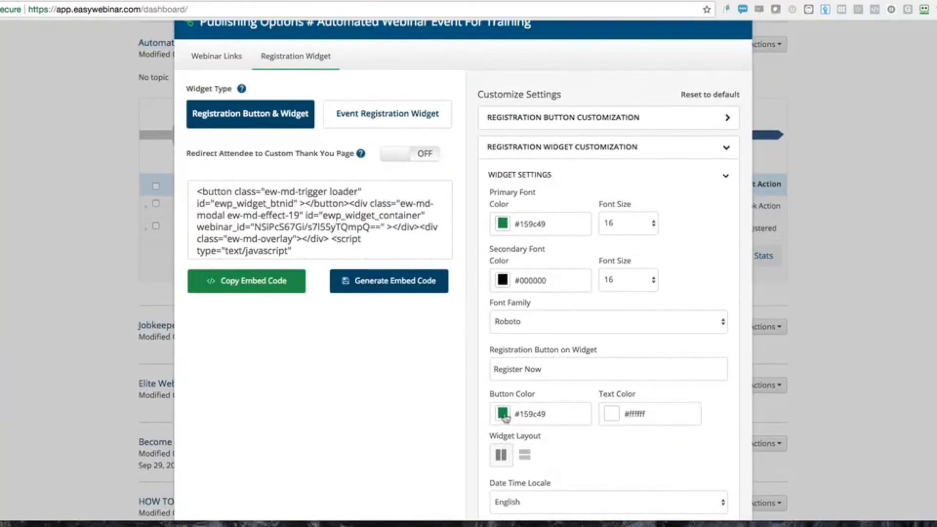
Color the widget's Register Now button red (#ff0606)
{"action": "left_click", "coordinate": [503, 414]}
{"action": "left_click", "coordinate": [555, 423]}
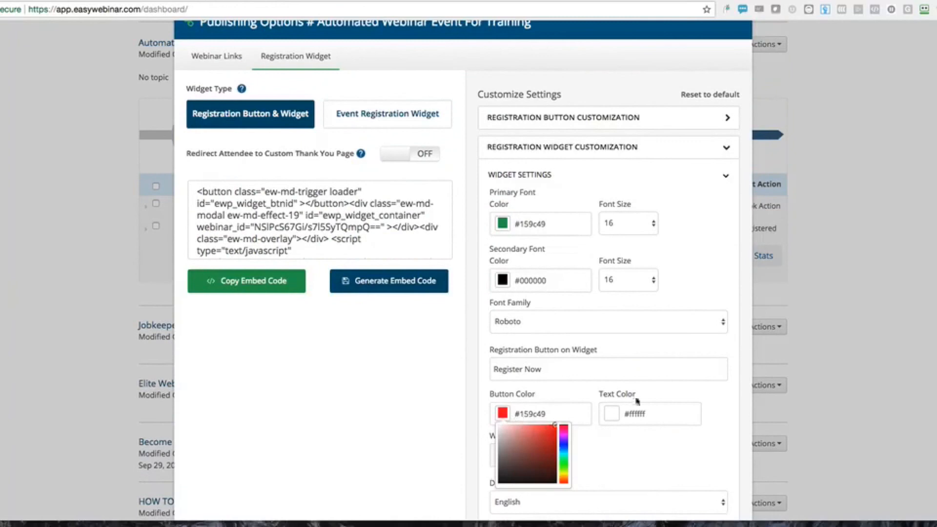
{"action": "scroll", "coordinate": [543, 277], "scroll_direction": "down", "scroll_amount": 1}
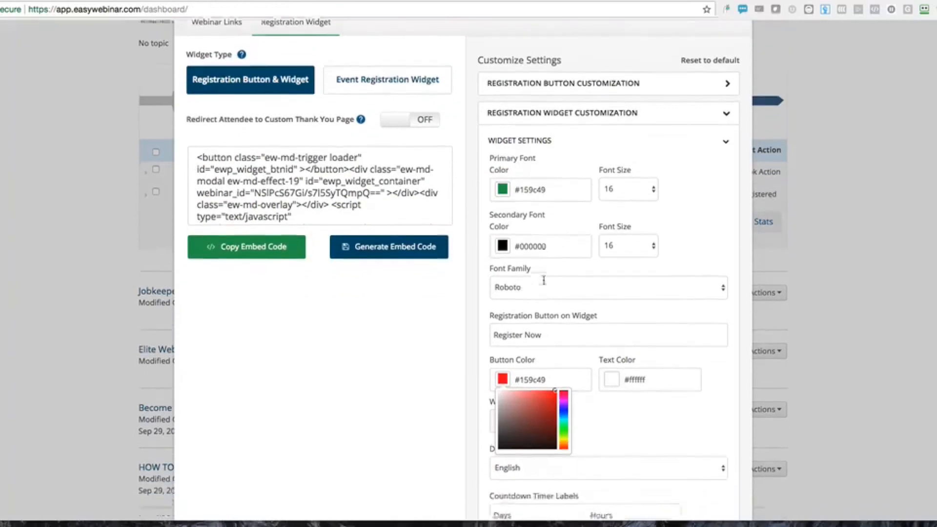
{"action": "scroll", "coordinate": [544, 281], "scroll_direction": "down", "scroll_amount": 1}
{"action": "left_click", "coordinate": [585, 330]}
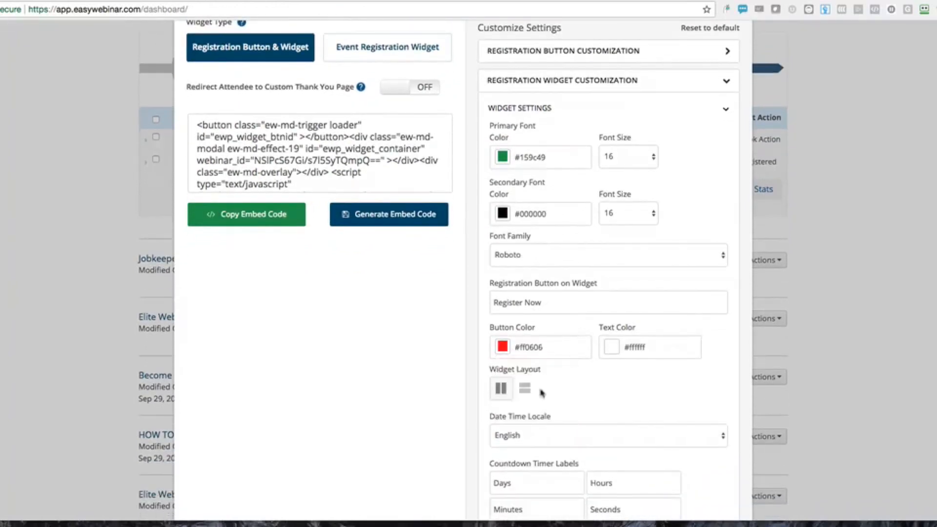
Look through the Widget Settings, then expand Registration Button Customization
{"action": "scroll", "coordinate": [541, 392], "scroll_direction": "up", "scroll_amount": 1}
{"action": "scroll", "coordinate": [538, 389], "scroll_direction": "down", "scroll_amount": 3}
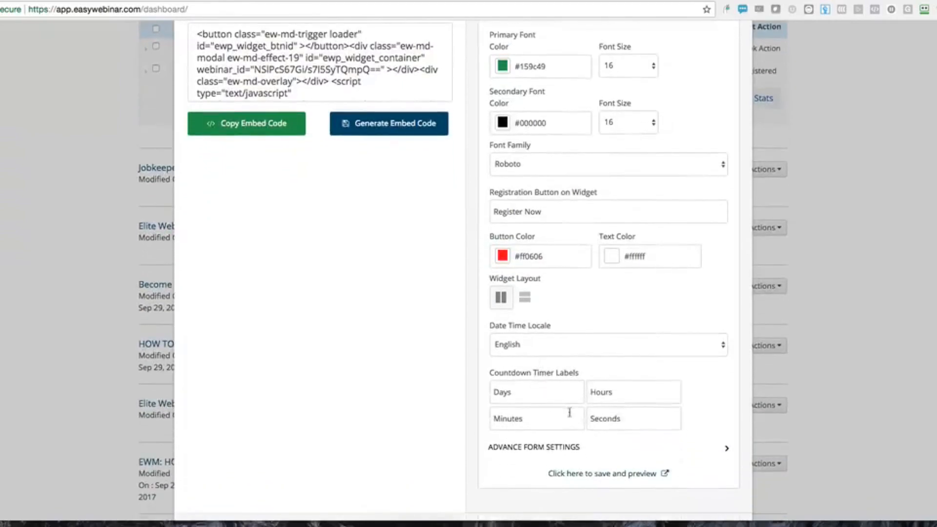
{"action": "scroll", "coordinate": [570, 413], "scroll_direction": "down", "scroll_amount": 1}
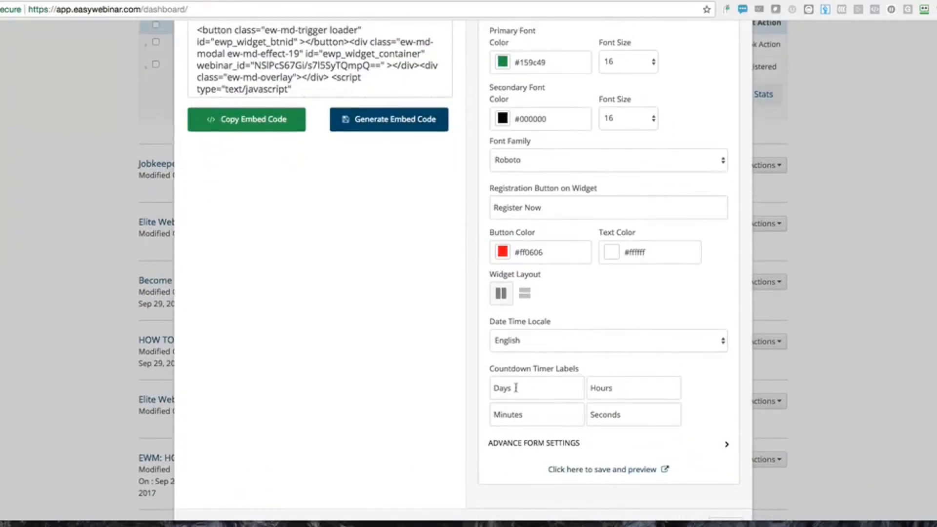
{"action": "left_click_drag", "start_coordinate": [515, 388], "coordinate": [488, 390]}
{"action": "scroll", "coordinate": [574, 317], "scroll_direction": "up", "scroll_amount": 3}
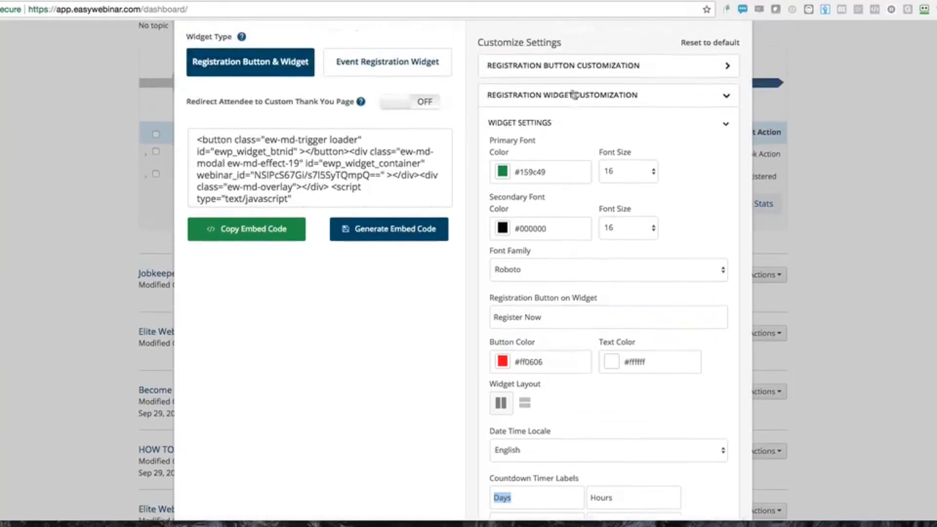
{"action": "left_click", "coordinate": [579, 70]}
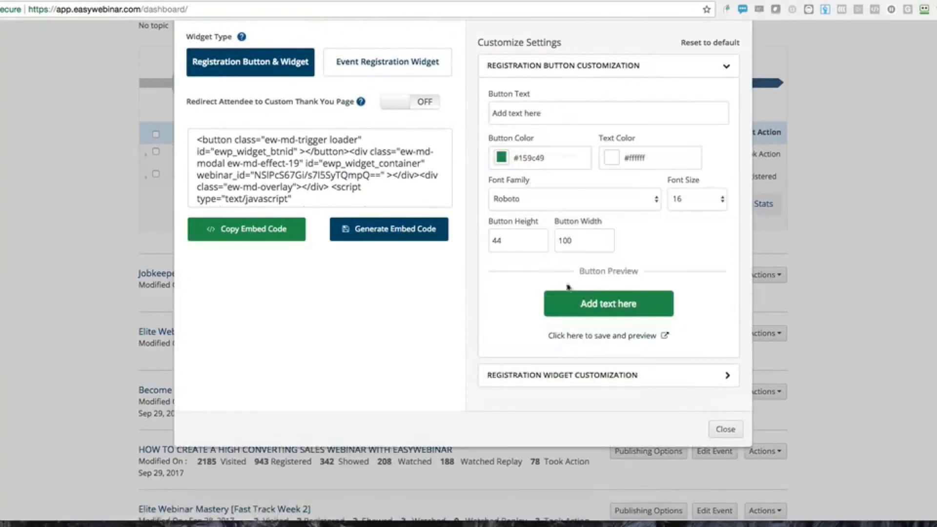
Make the registration button red (#ff0000) with font size 32
{"action": "left_click", "coordinate": [502, 158]}
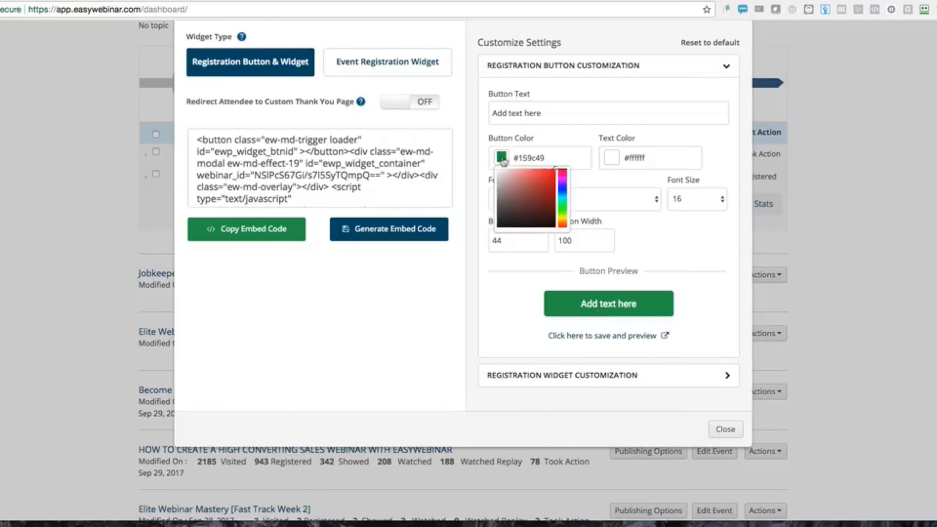
{"action": "left_click", "coordinate": [556, 169]}
{"action": "left_click", "coordinate": [654, 222]}
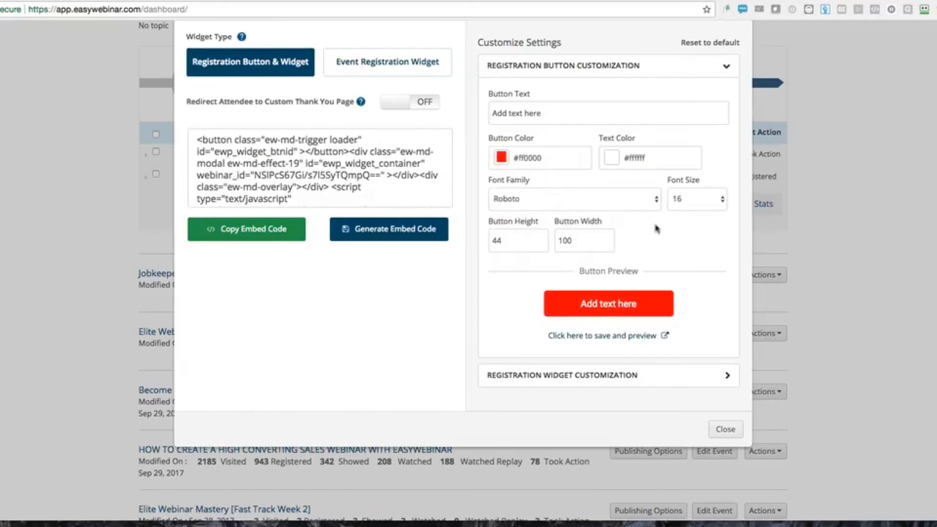
{"action": "left_click", "coordinate": [690, 198]}
{"action": "left_click", "coordinate": [690, 368]}
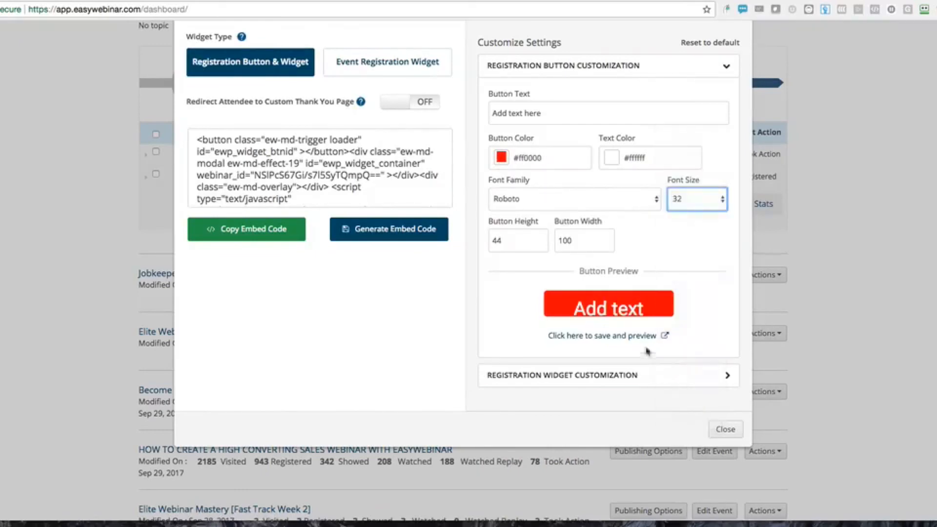
Set the registration button width to 126 and its height to 87
{"action": "left_click", "coordinate": [607, 239]}
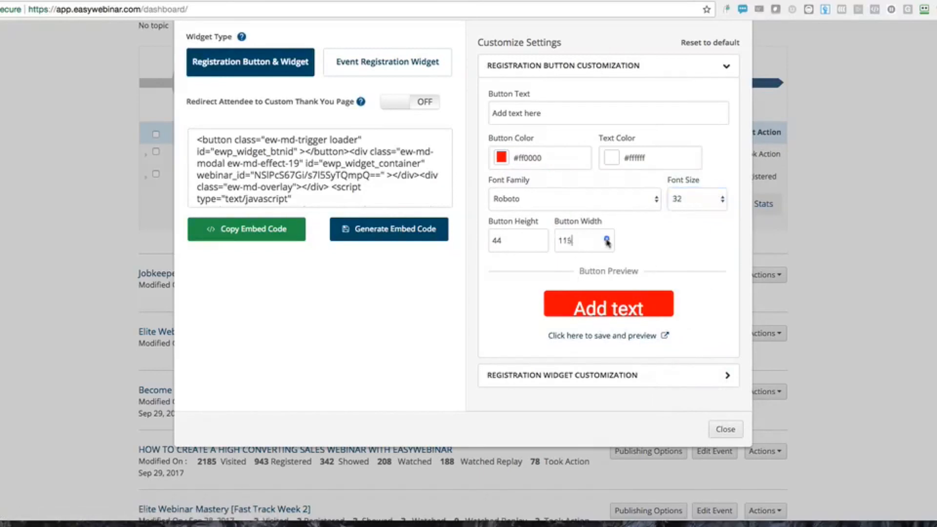
{"action": "left_click", "coordinate": [542, 240]}
{"action": "left_click", "coordinate": [541, 239]}
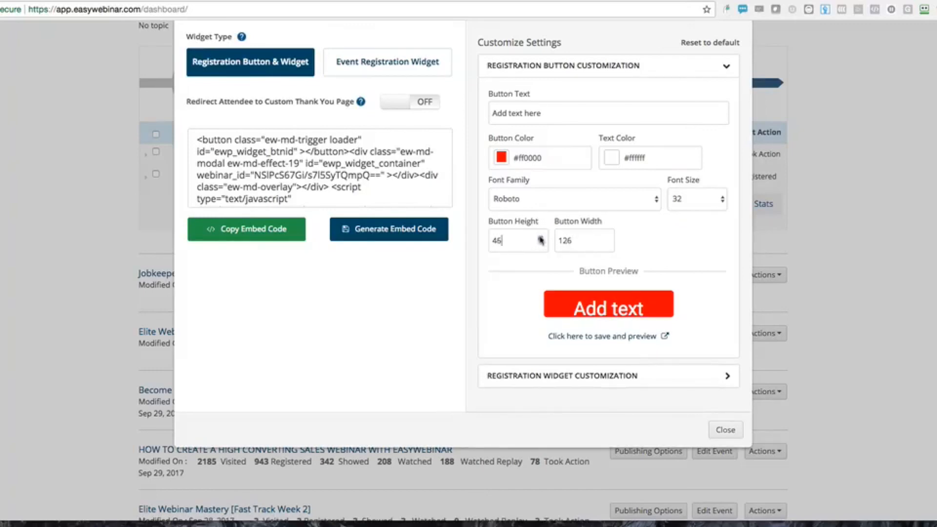
{"action": "double_click", "coordinate": [541, 239]}
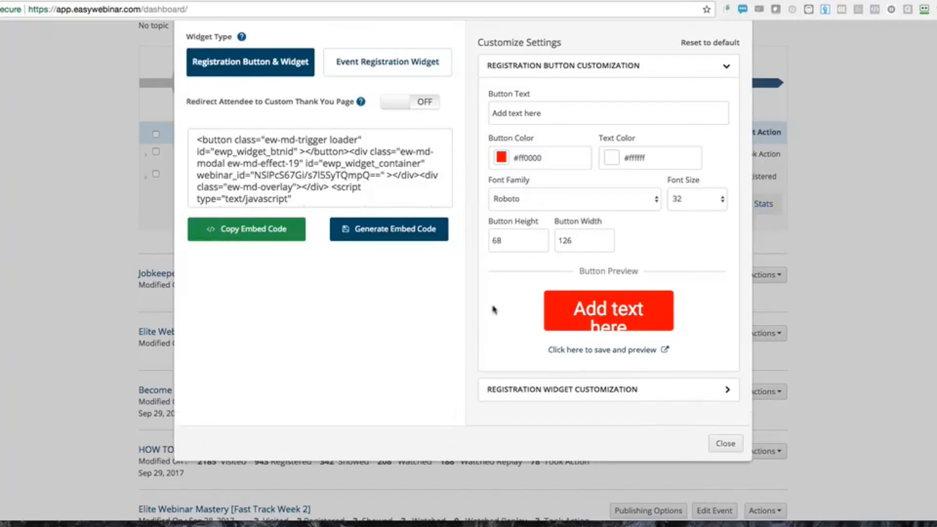
{"action": "left_click", "coordinate": [541, 240]}
{"action": "left_click", "coordinate": [541, 240]}
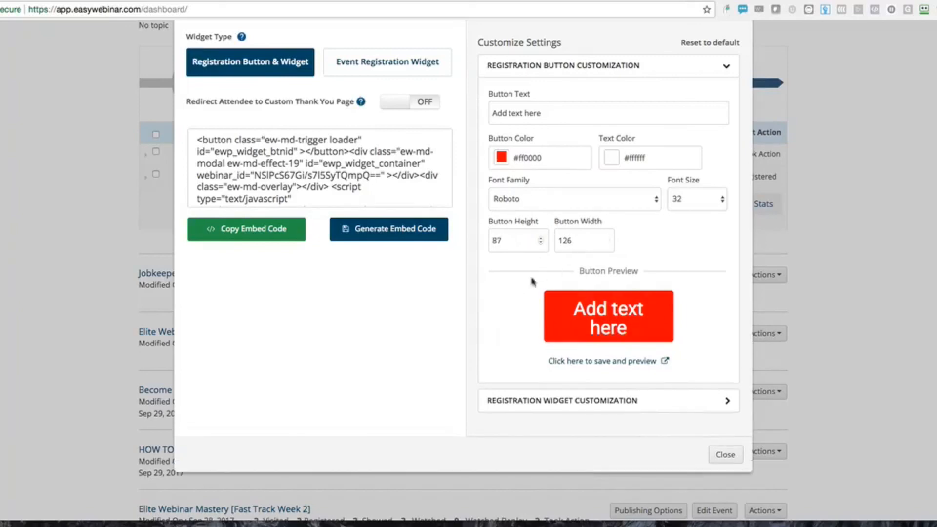
Check the widget customization settings, then re-expand Registration Button Customization
{"action": "left_click", "coordinate": [561, 401]}
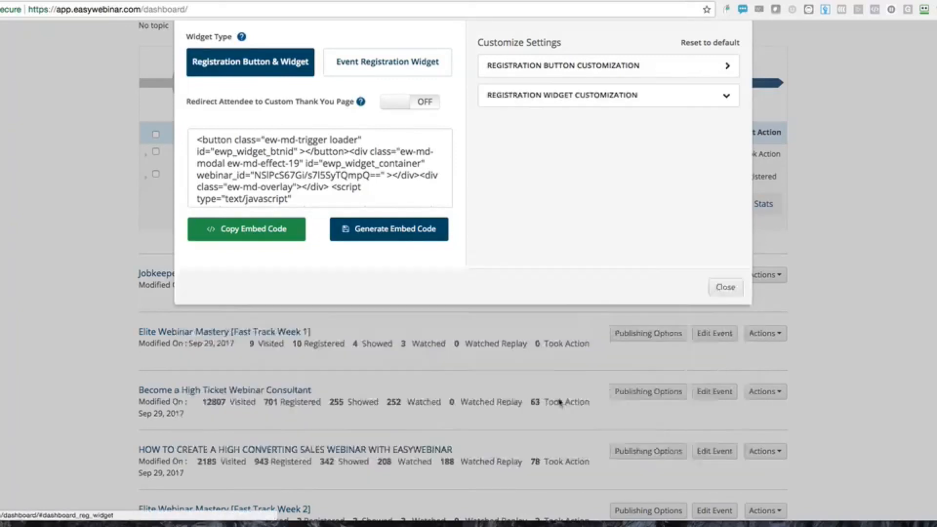
{"action": "scroll", "coordinate": [547, 306], "scroll_direction": "up", "scroll_amount": 1}
{"action": "scroll", "coordinate": [544, 306], "scroll_direction": "down", "scroll_amount": 3}
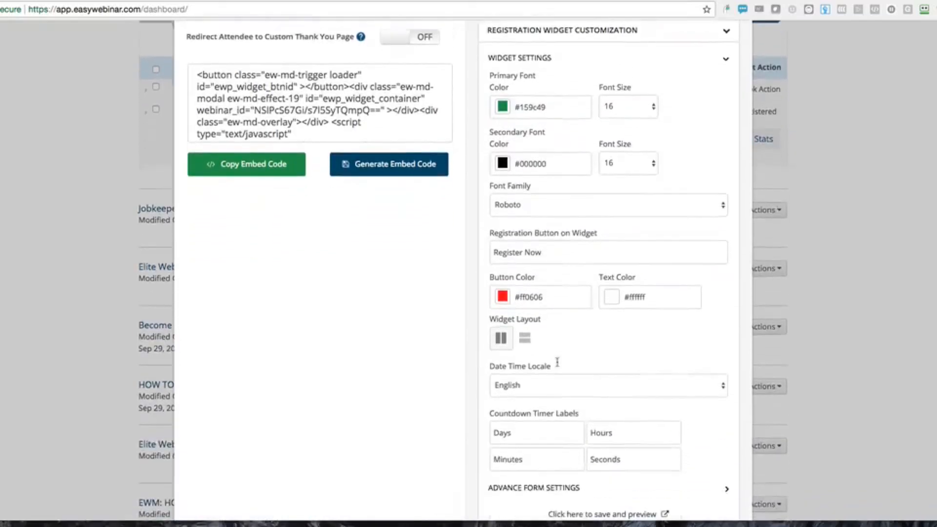
{"action": "scroll", "coordinate": [557, 363], "scroll_direction": "down", "scroll_amount": 5}
{"action": "scroll", "coordinate": [557, 362], "scroll_direction": "up", "scroll_amount": 5}
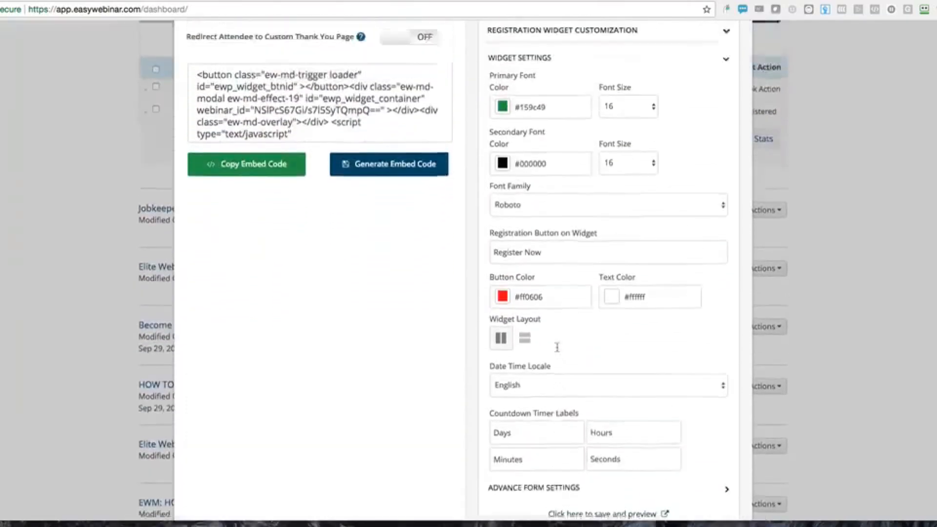
{"action": "scroll", "coordinate": [556, 347], "scroll_direction": "up", "scroll_amount": 4}
{"action": "left_click", "coordinate": [604, 144]}
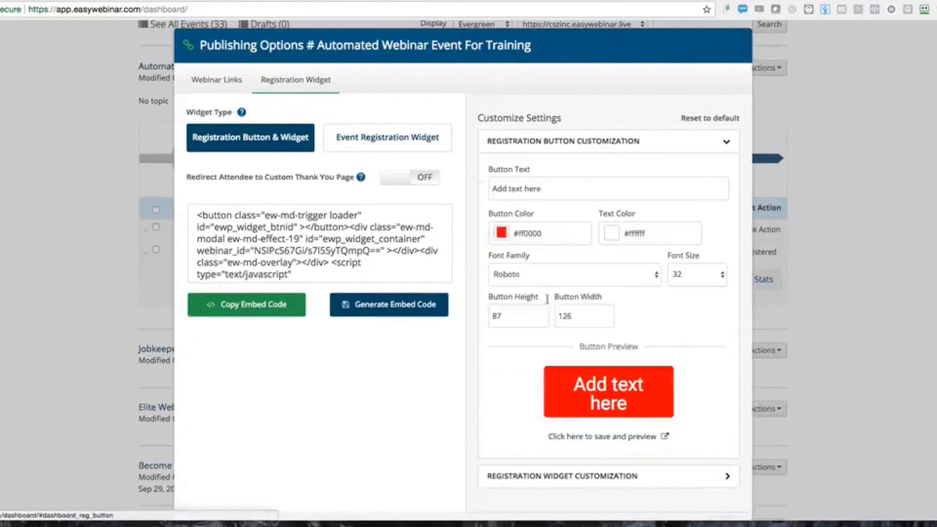
Save and preview the widget, test and close its popup, then start typing easywebinar.com/web in a new tab
{"action": "left_click", "coordinate": [600, 438]}
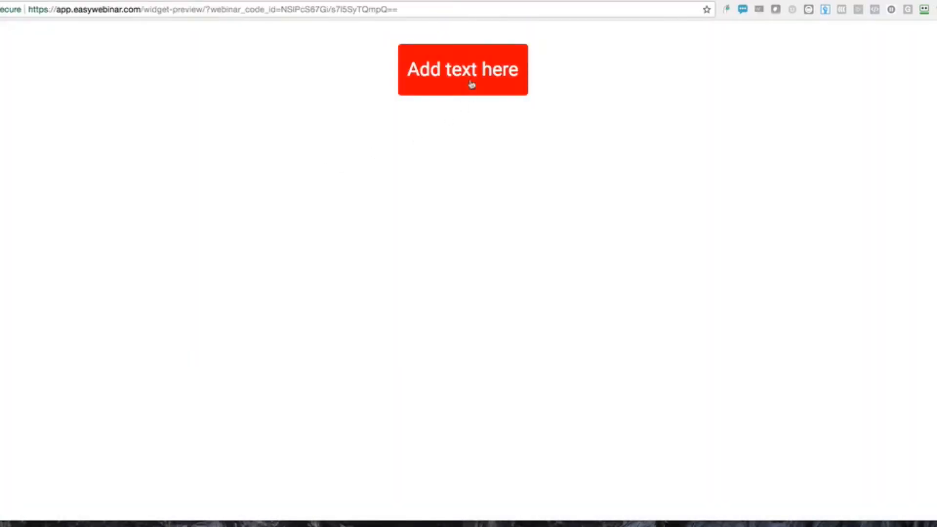
{"action": "left_click", "coordinate": [471, 83]}
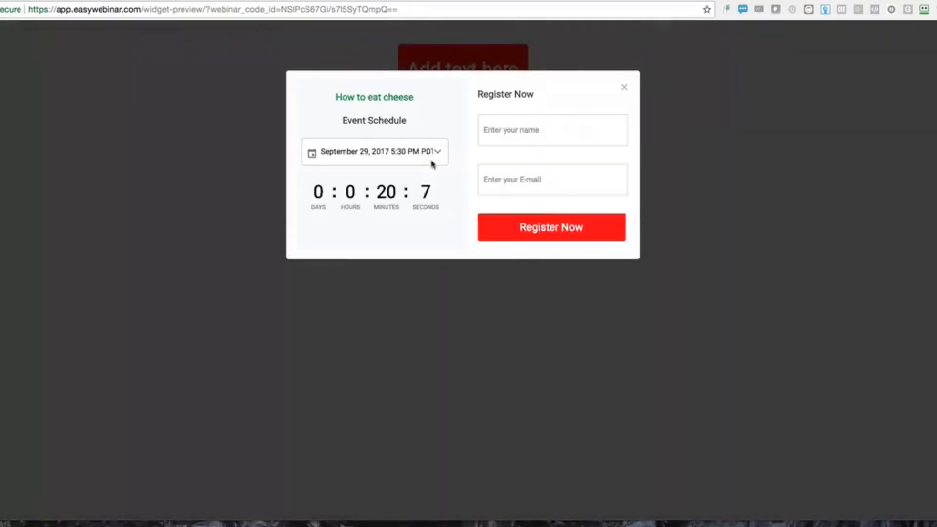
{"action": "left_click", "coordinate": [624, 88]}
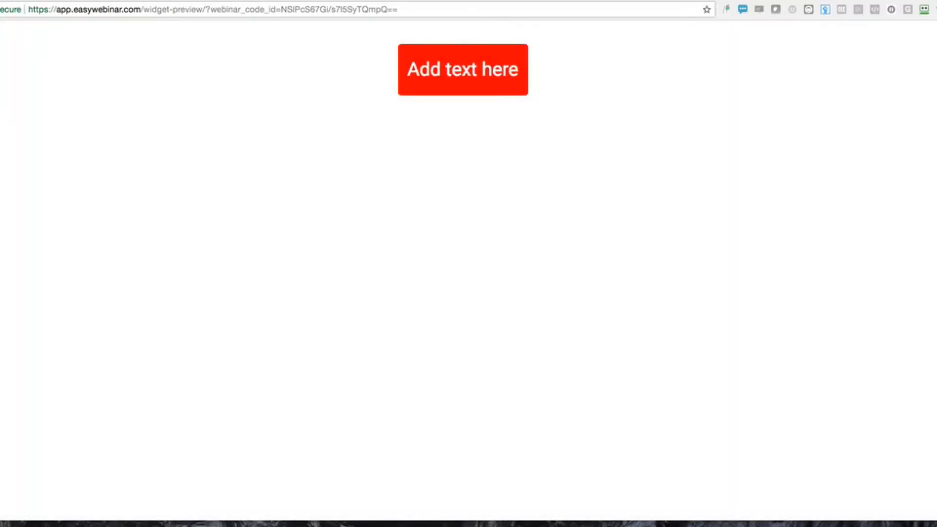
{"action": "key", "text": "super+t"}
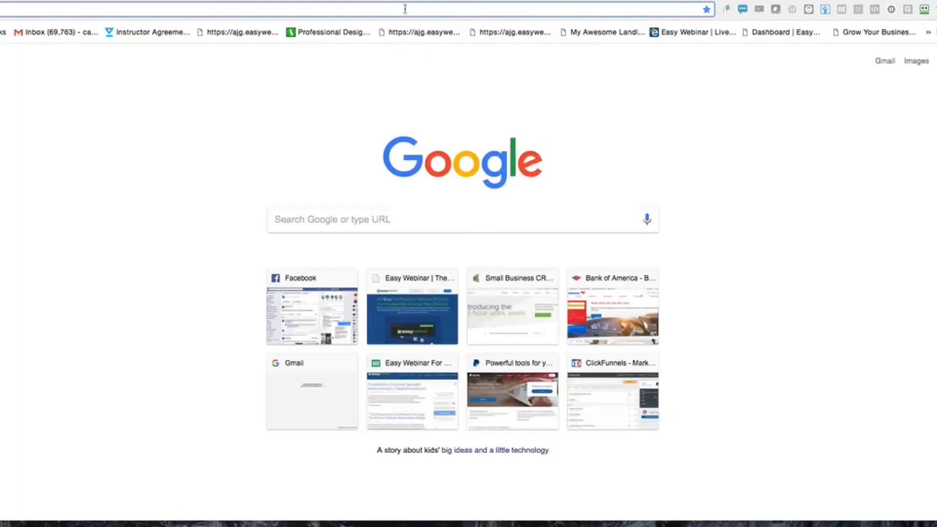
{"action": "type", "text": "e"}
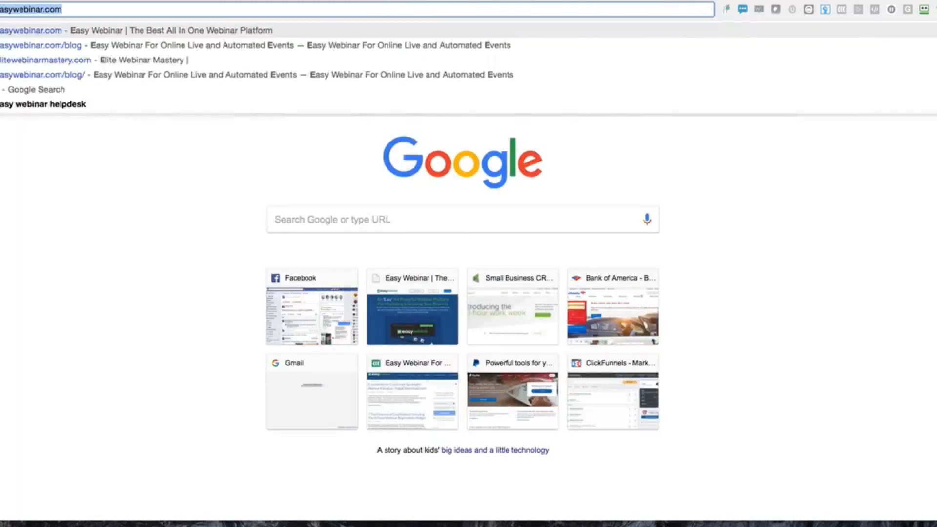
{"action": "type", "text": "asywebinar.com/"}
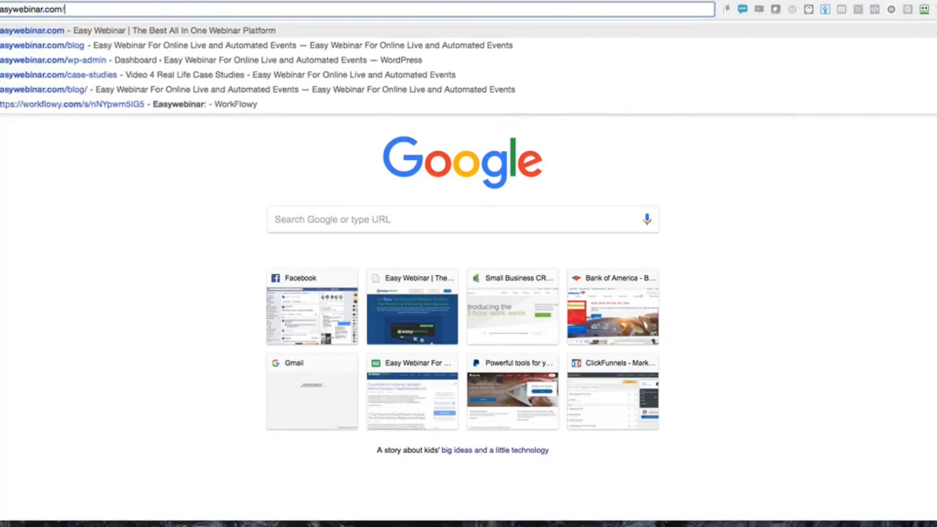
{"action": "type", "text": "web"}
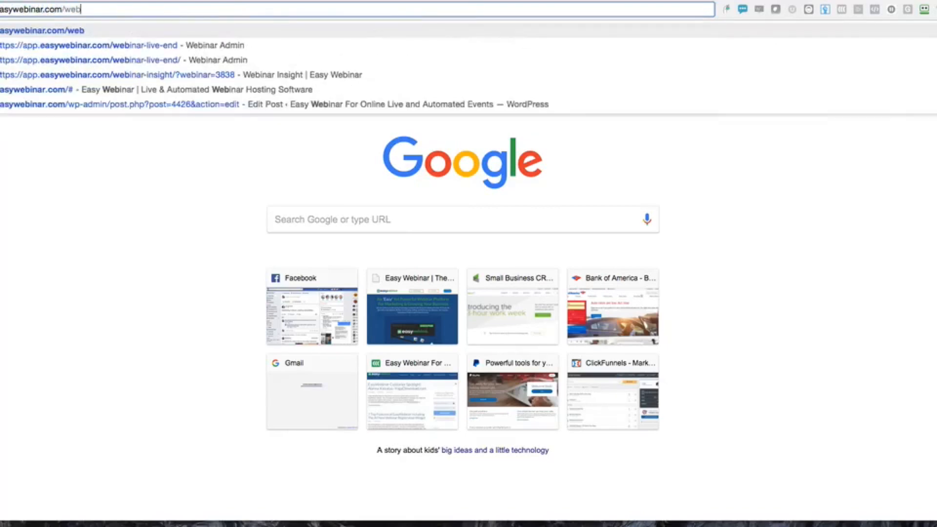
Replace the address bar contents with the presenter's website webinar URL
{"action": "triple_click", "coordinate": [250, 8]}
{"action": "type", "text": "caseyzeman.com/we"}
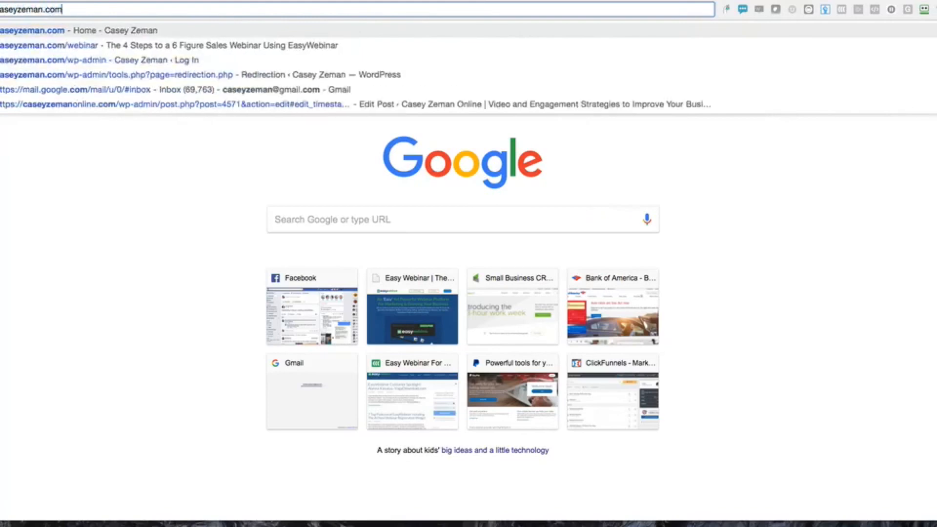
{"action": "type", "text": "bina"}
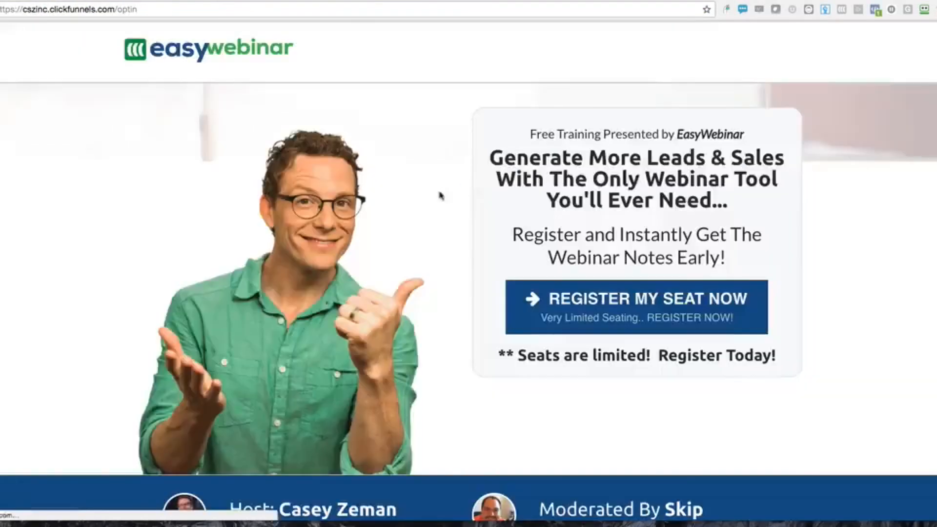
Open the EasyWebinar registration popup from the ClickFunnels opt-in page
{"action": "scroll", "coordinate": [441, 196], "scroll_direction": "down", "scroll_amount": 17}
{"action": "scroll", "coordinate": [441, 195], "scroll_direction": "up", "scroll_amount": 20}
{"action": "scroll", "coordinate": [441, 196], "scroll_direction": "down", "scroll_amount": 20}
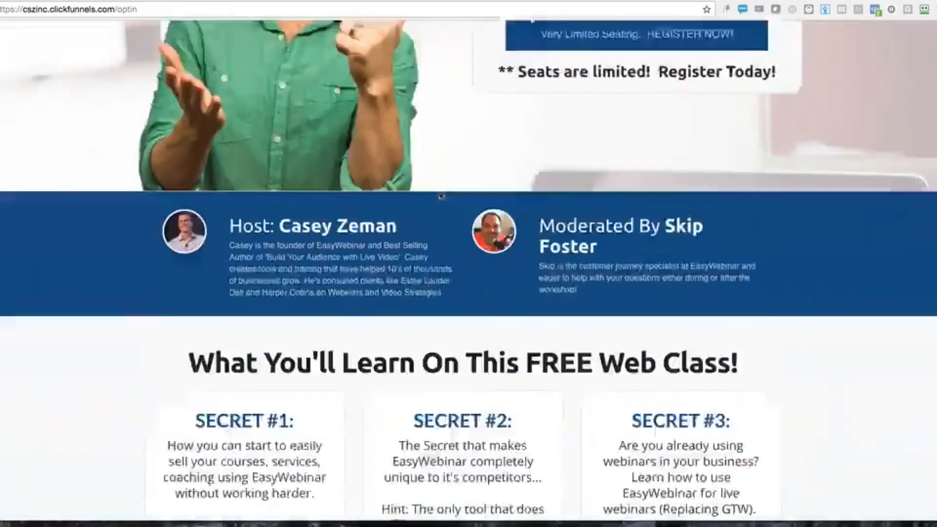
{"action": "scroll", "coordinate": [441, 196], "scroll_direction": "up", "scroll_amount": 20}
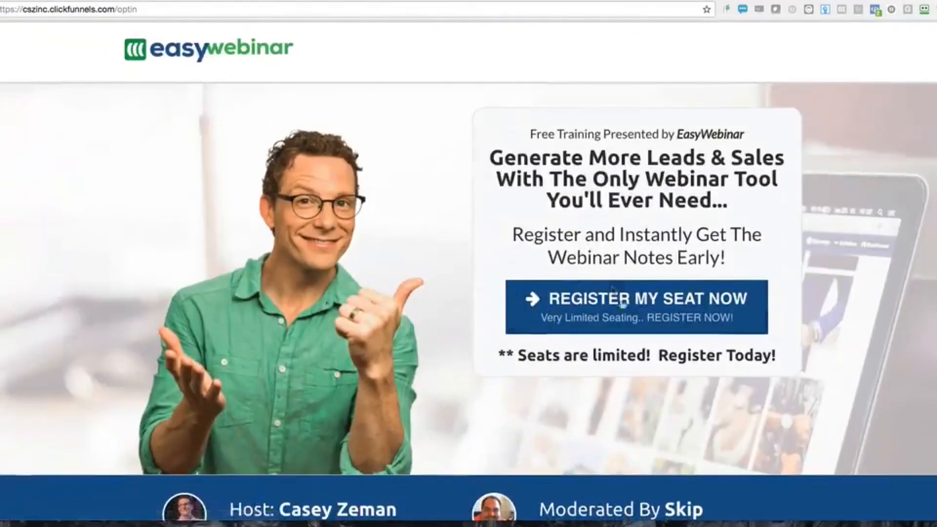
{"action": "left_click", "coordinate": [620, 299]}
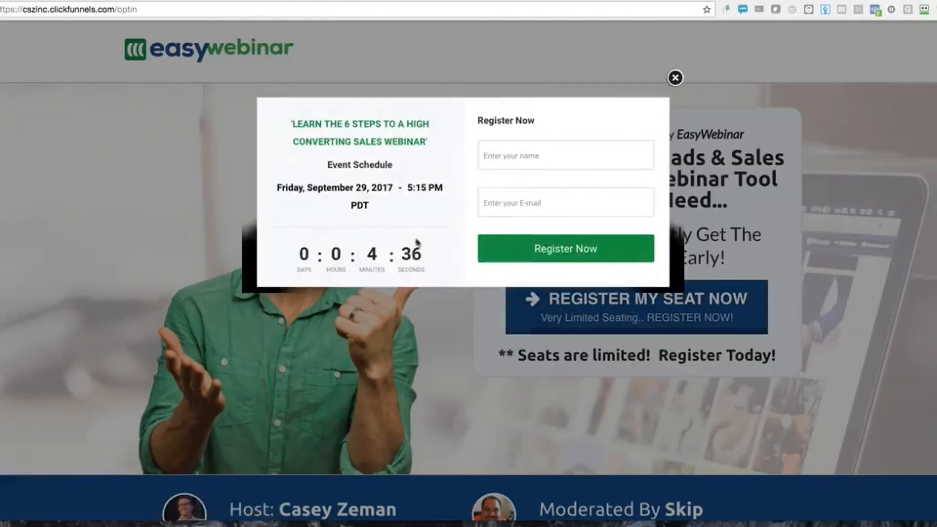
Enter the registrant's name and e-mail address, then submit with Register Now
{"action": "left_click", "coordinate": [521, 164]}
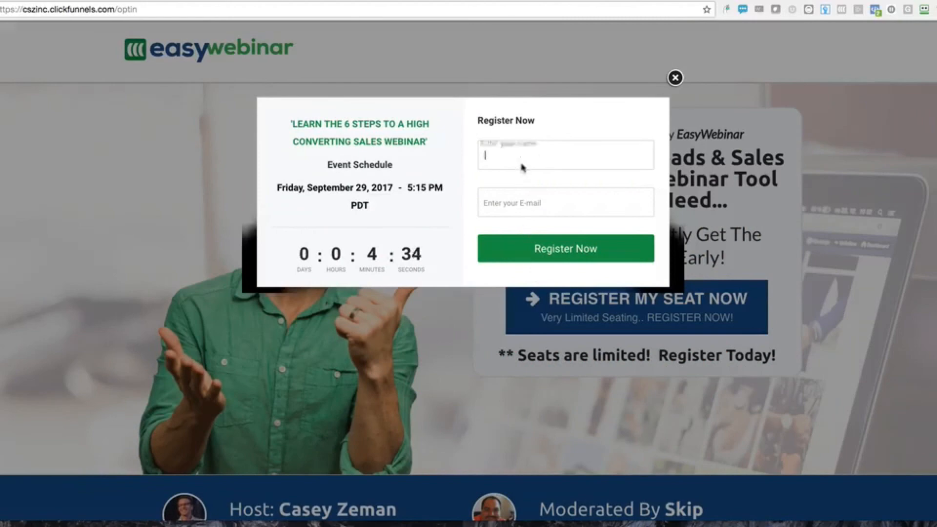
{"action": "type", "text": "Casey"}
{"action": "key", "text": "Tab"}
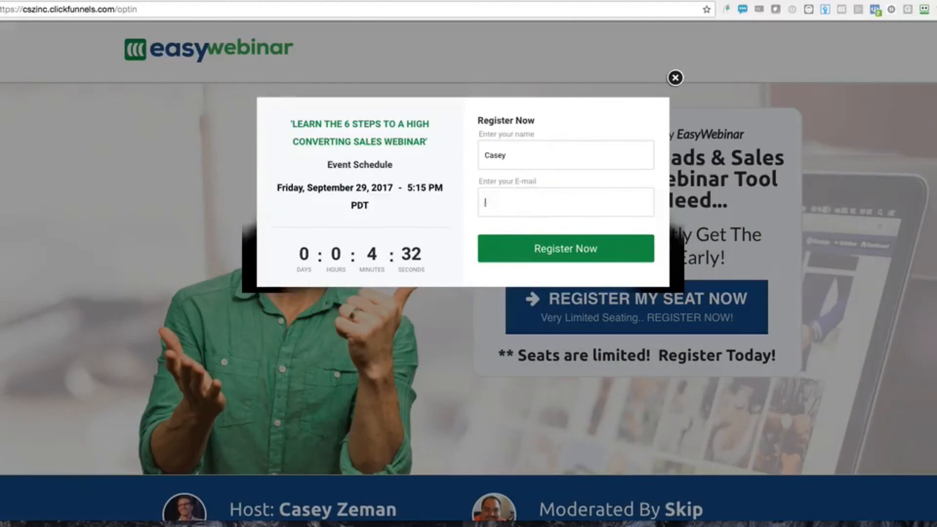
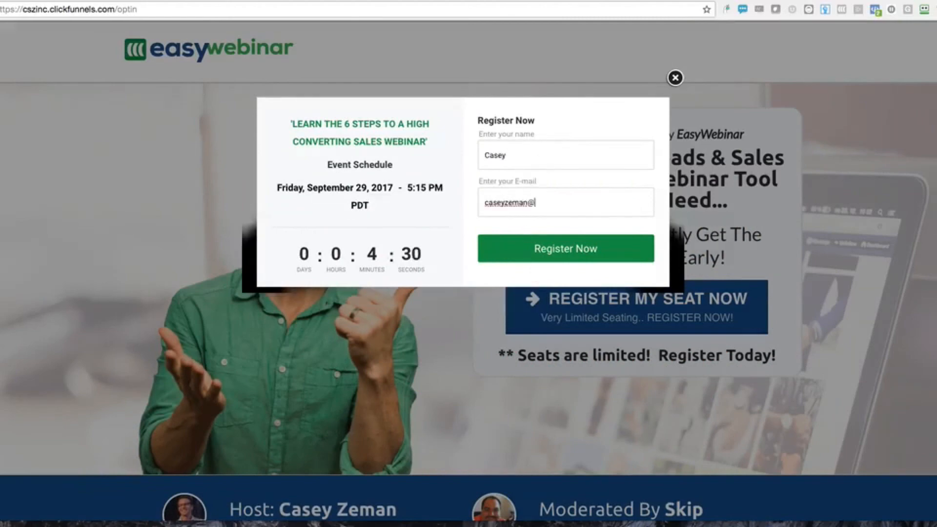
{"action": "left_click", "coordinate": [570, 250]}
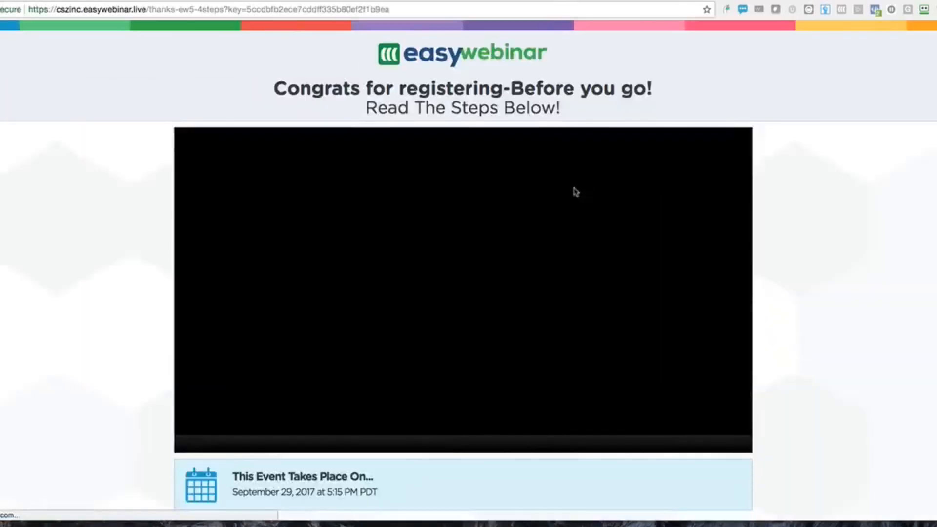
Pause the thank-you page welcome video and follow the event link into the countdown room
{"action": "scroll", "coordinate": [533, 235], "scroll_direction": "down", "scroll_amount": 5}
{"action": "scroll", "coordinate": [317, 233], "scroll_direction": "up", "scroll_amount": 3}
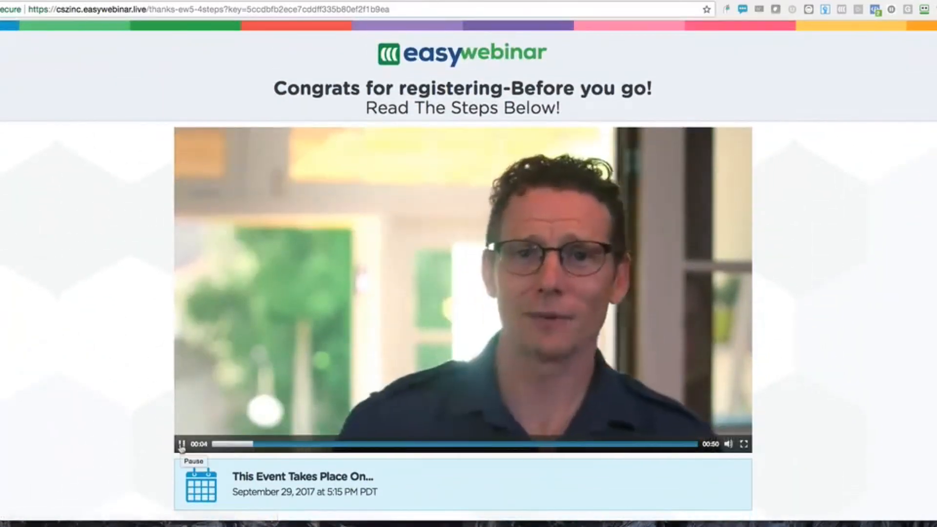
{"action": "left_click", "coordinate": [181, 444]}
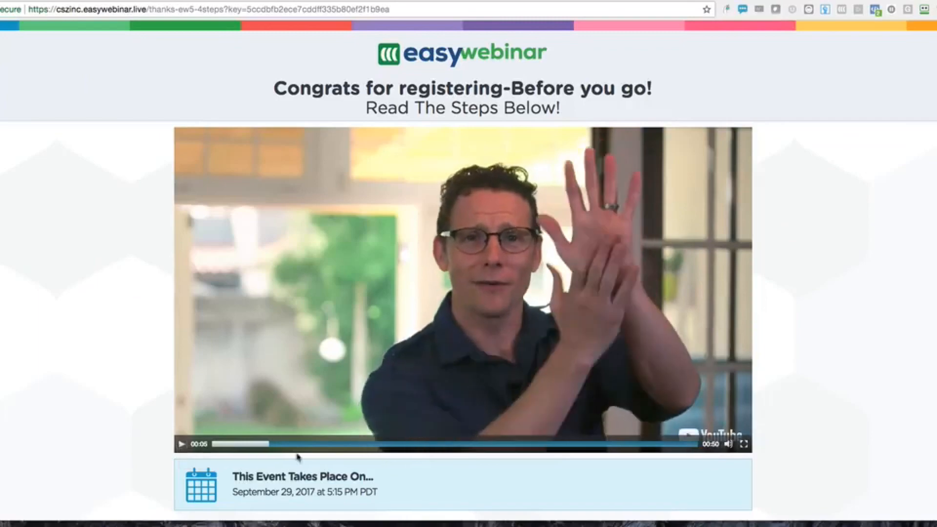
{"action": "scroll", "coordinate": [298, 457], "scroll_direction": "down", "scroll_amount": 10}
{"action": "scroll", "coordinate": [299, 457], "scroll_direction": "down", "scroll_amount": 2}
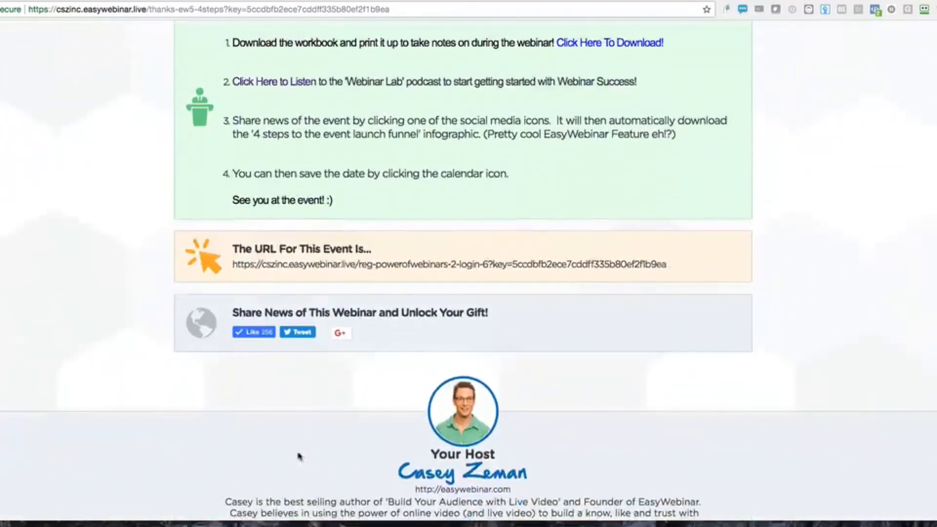
{"action": "left_click", "coordinate": [367, 265]}
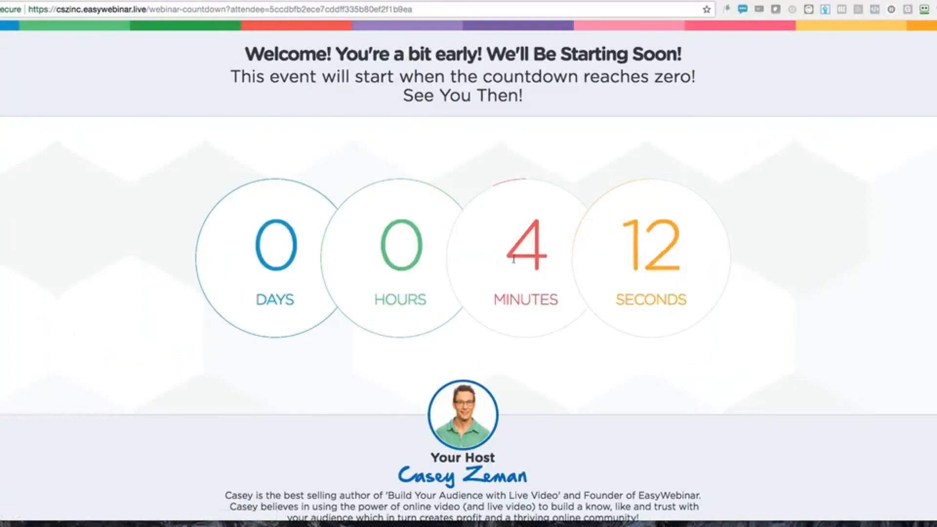
Scroll through the countdown room to watch the timer tick toward the webinar start
{"action": "scroll", "coordinate": [513, 258], "scroll_direction": "down", "scroll_amount": 1}
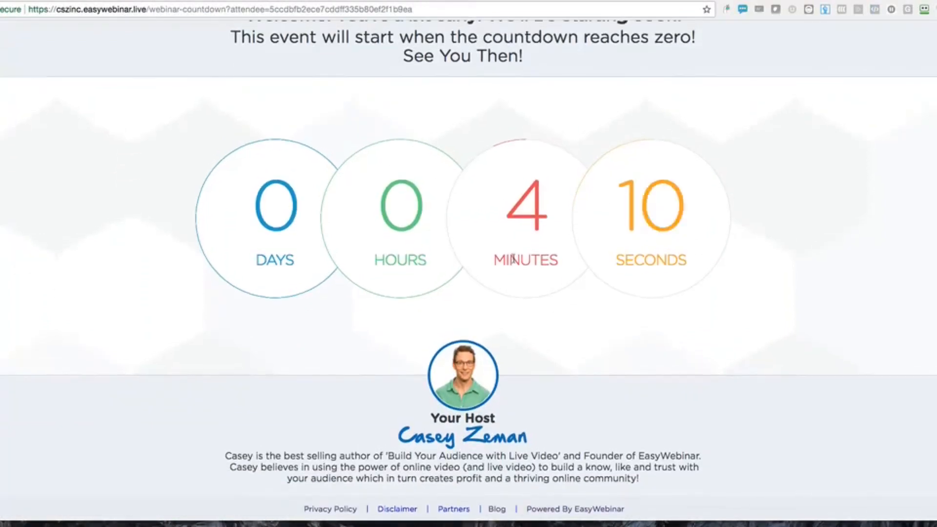
{"action": "scroll", "coordinate": [513, 258], "scroll_direction": "up", "scroll_amount": 1}
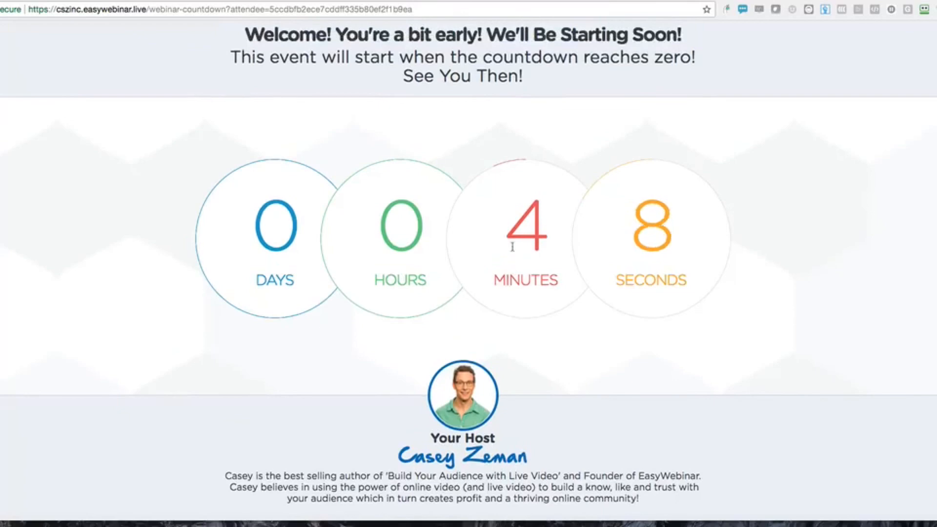
{"action": "scroll", "coordinate": [176, 210], "scroll_direction": "up", "scroll_amount": 1}
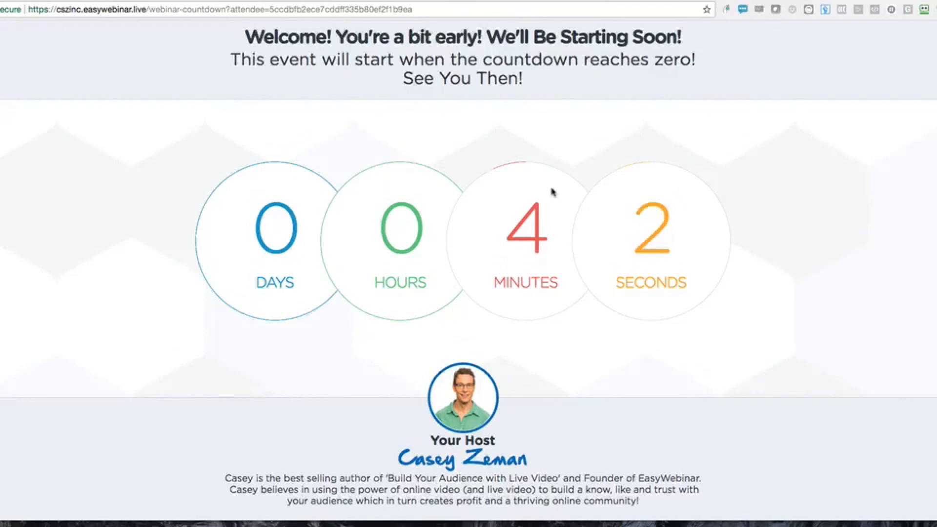
{"action": "scroll", "coordinate": [532, 200], "scroll_direction": "down", "scroll_amount": 3}
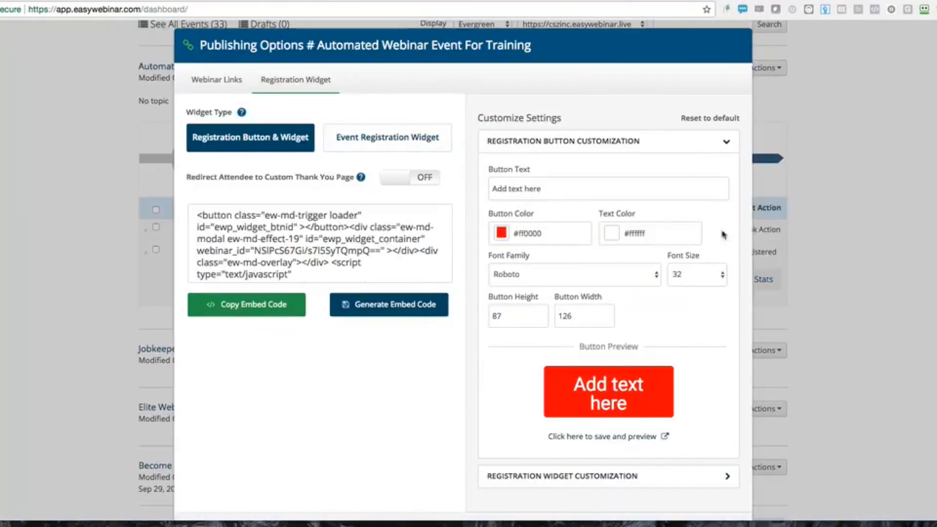
{"action": "scroll", "coordinate": [712, 359], "scroll_direction": "down", "scroll_amount": 7}
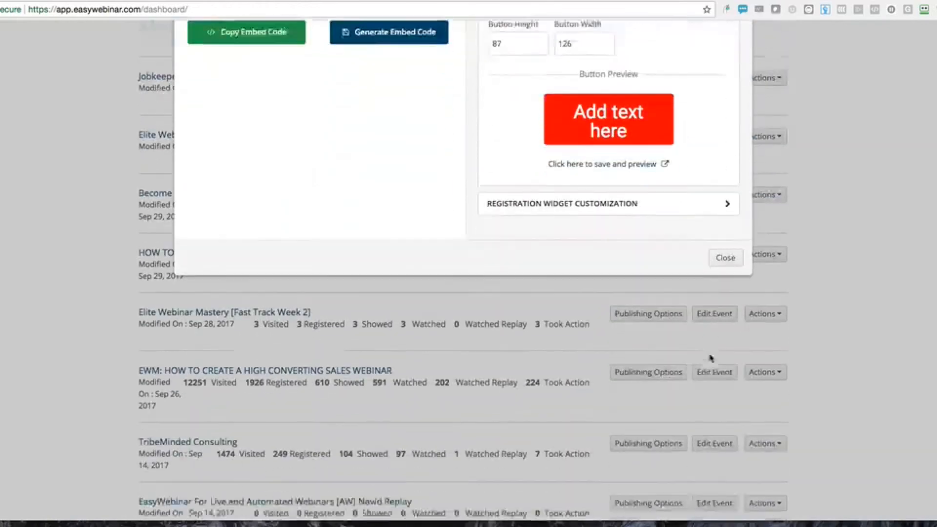
Close the embed code window, check the 2 registered / 1 watched stats, and dismiss the disk warning
{"action": "left_click", "coordinate": [722, 199]}
{"action": "scroll", "coordinate": [722, 199], "scroll_direction": "up", "scroll_amount": 7}
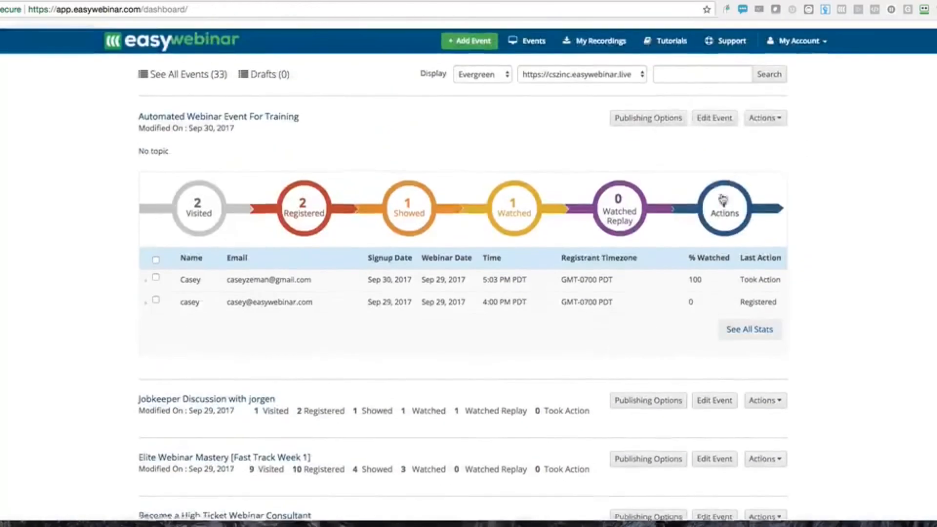
{"action": "mouse_move", "coordinate": [699, 203]}
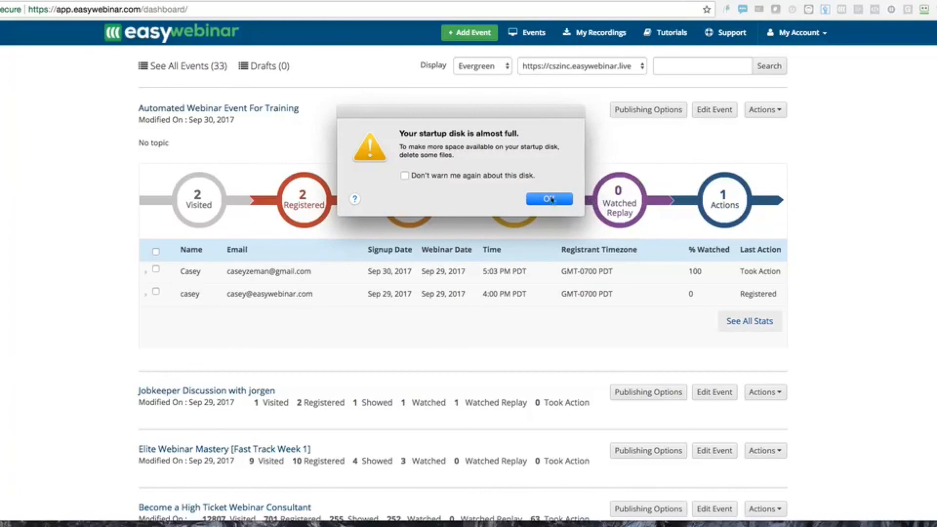
{"action": "left_click", "coordinate": [550, 199]}
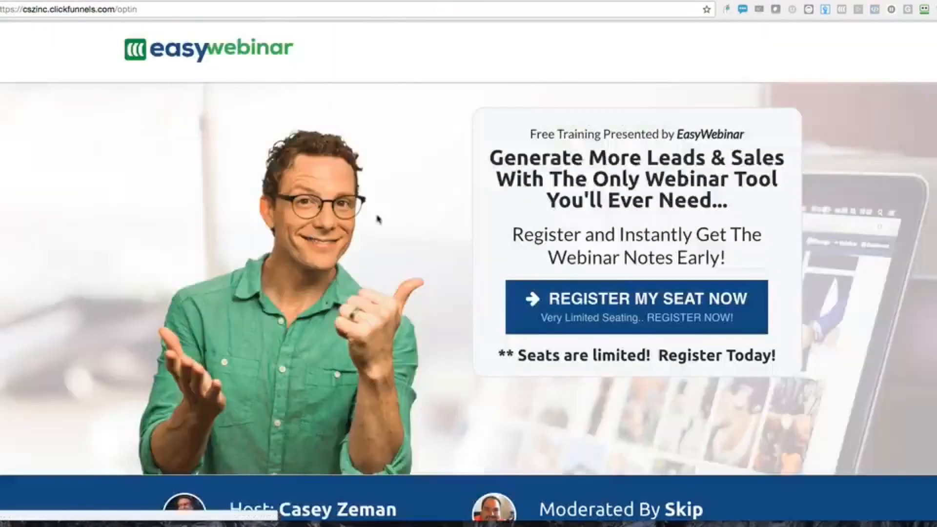
Scroll through the opt-in page testimonials and play the fourth customer video
{"action": "scroll", "coordinate": [378, 217], "scroll_direction": "down", "scroll_amount": 15}
{"action": "scroll", "coordinate": [379, 218], "scroll_direction": "down", "scroll_amount": 3}
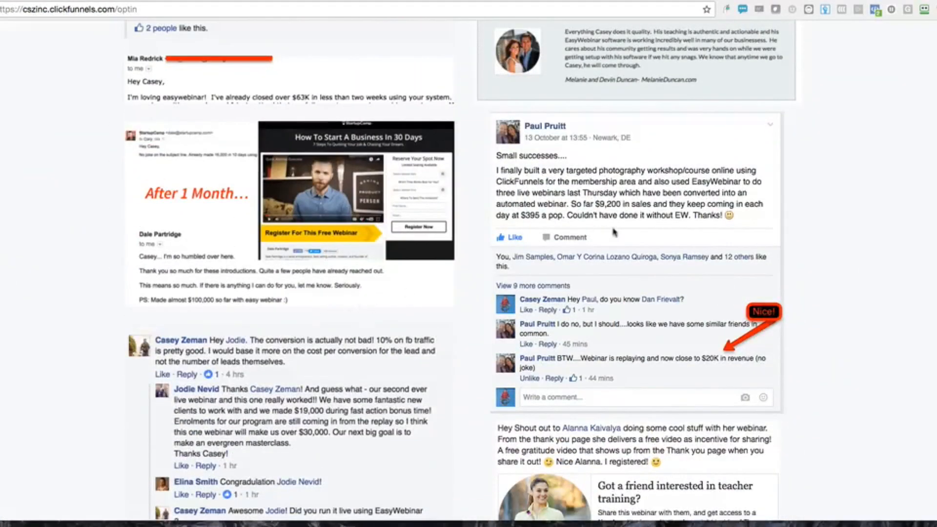
{"action": "scroll", "coordinate": [614, 232], "scroll_direction": "down", "scroll_amount": 10}
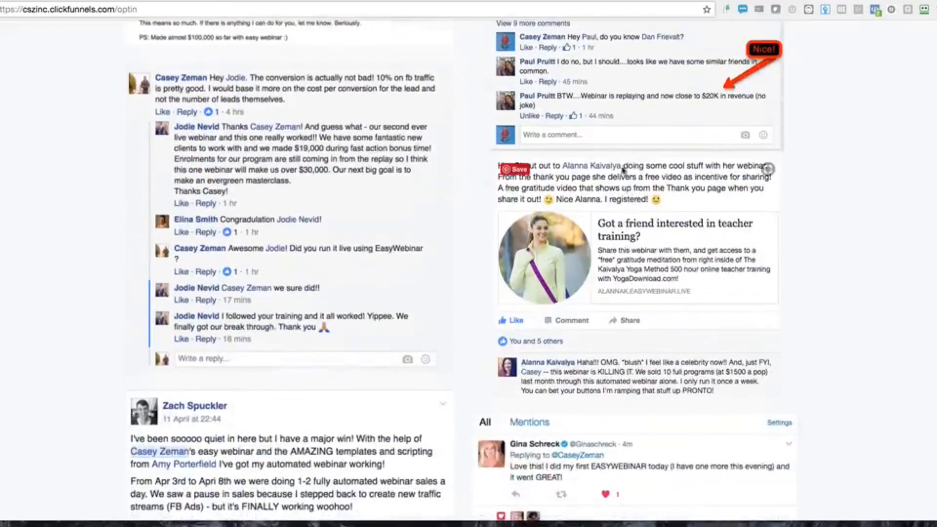
{"action": "scroll", "coordinate": [627, 197], "scroll_direction": "down", "scroll_amount": 12}
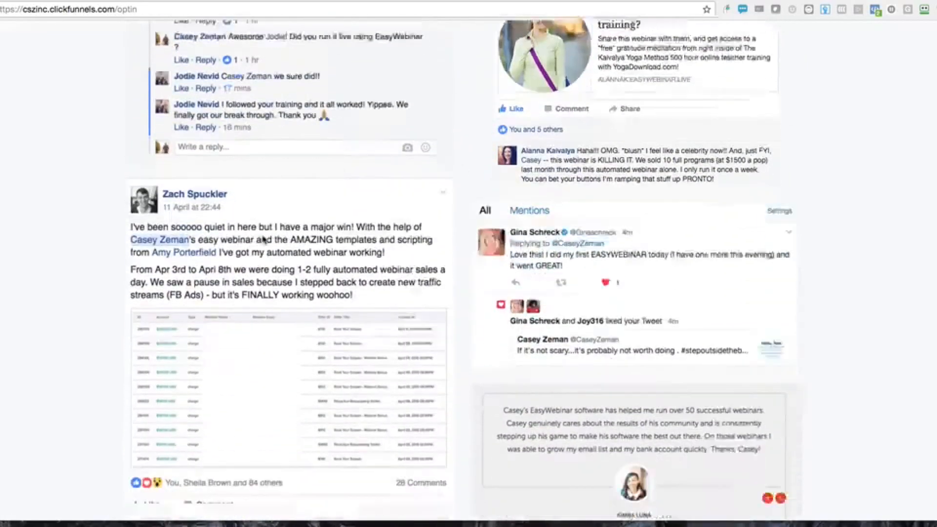
{"action": "scroll", "coordinate": [575, 170], "scroll_direction": "down", "scroll_amount": 13}
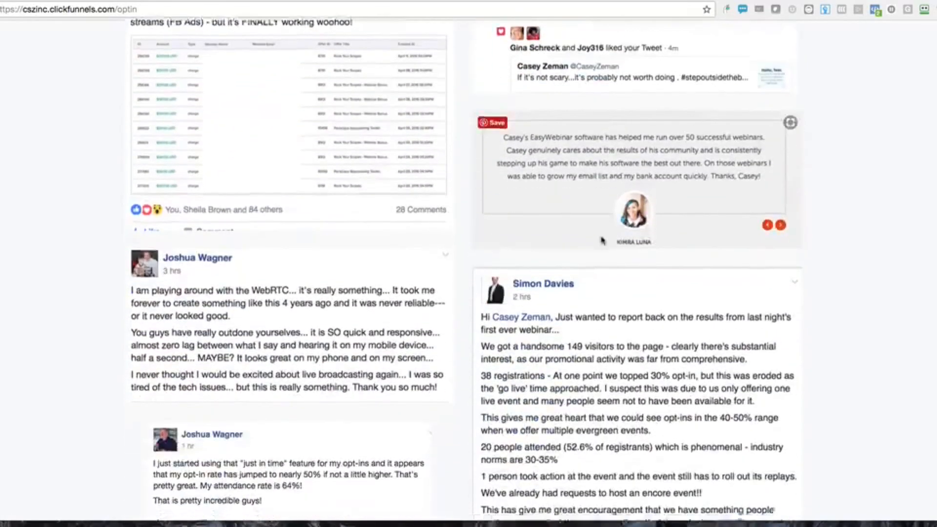
{"action": "scroll", "coordinate": [343, 167], "scroll_direction": "down", "scroll_amount": 20}
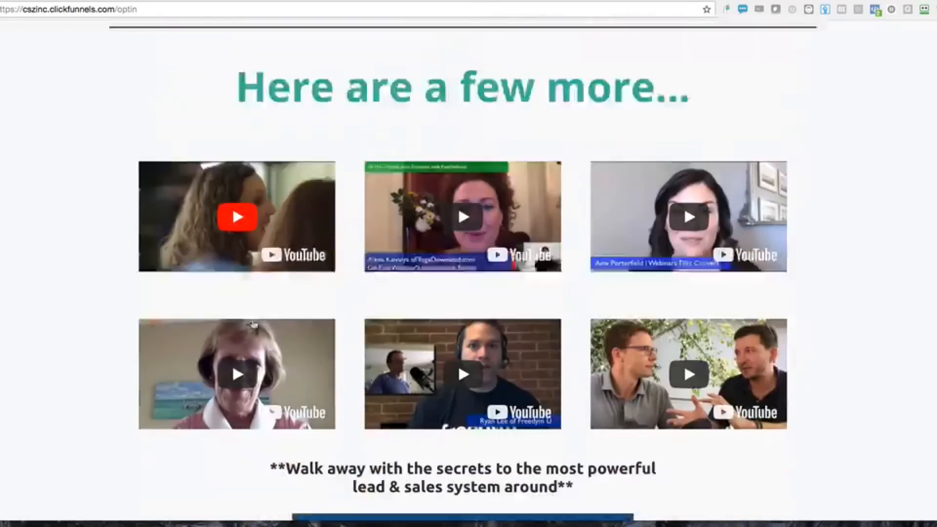
{"action": "scroll", "coordinate": [623, 182], "scroll_direction": "up", "scroll_amount": 5}
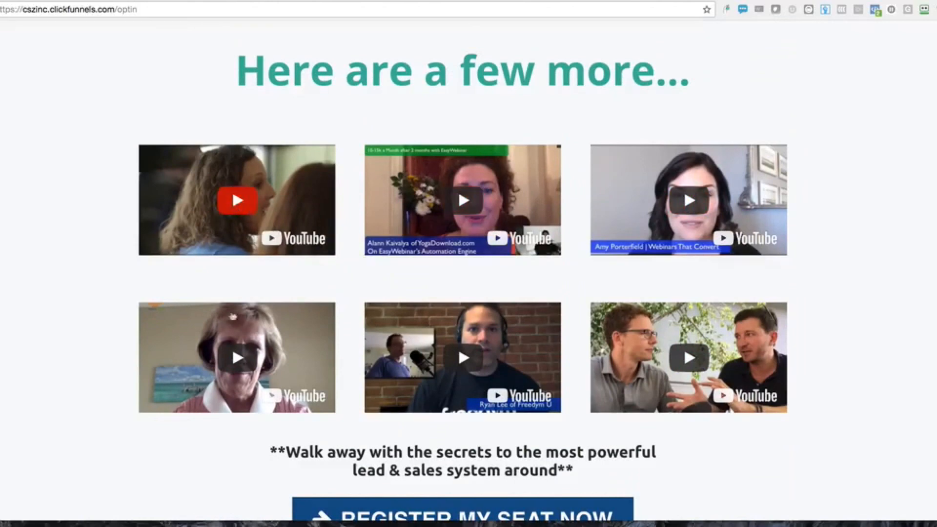
{"action": "left_click", "coordinate": [231, 359]}
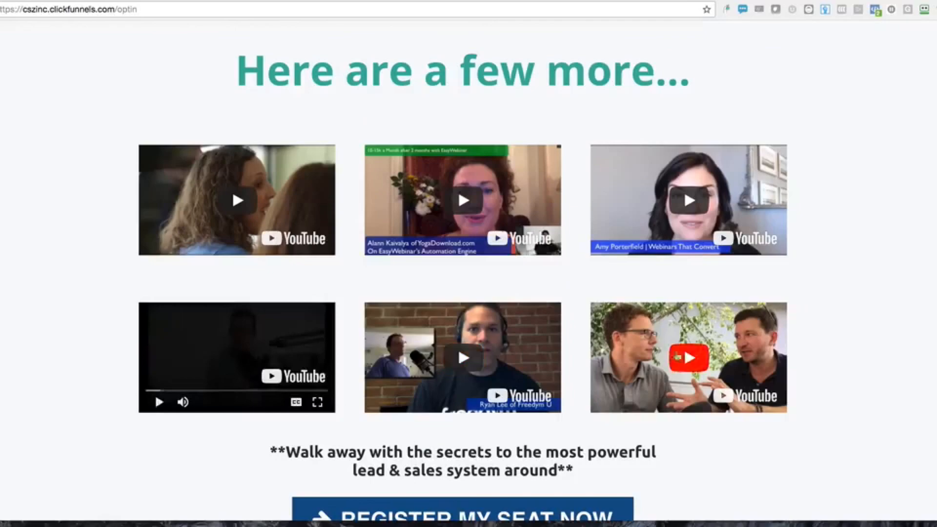
Scroll back to the top of the opt-in page and return to the EasyWebinar dashboard
{"action": "scroll", "coordinate": [707, 352], "scroll_direction": "down", "scroll_amount": 4}
{"action": "scroll", "coordinate": [708, 334], "scroll_direction": "up", "scroll_amount": 10}
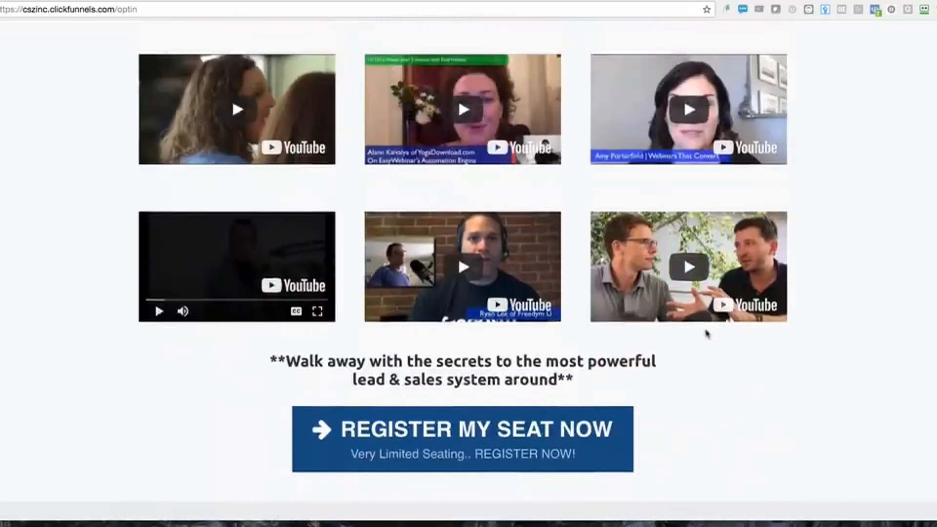
{"action": "scroll", "coordinate": [707, 334], "scroll_direction": "up", "scroll_amount": 15}
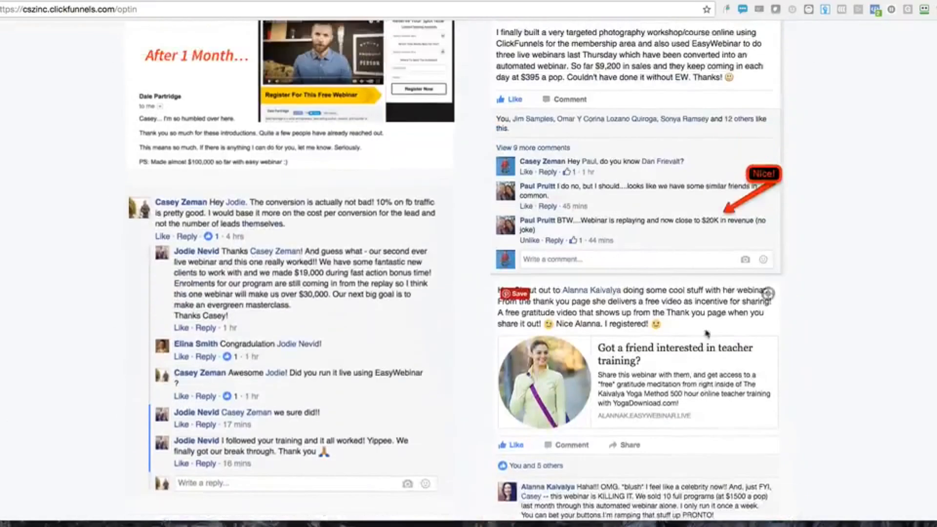
{"action": "scroll", "coordinate": [601, 161], "scroll_direction": "up", "scroll_amount": 2}
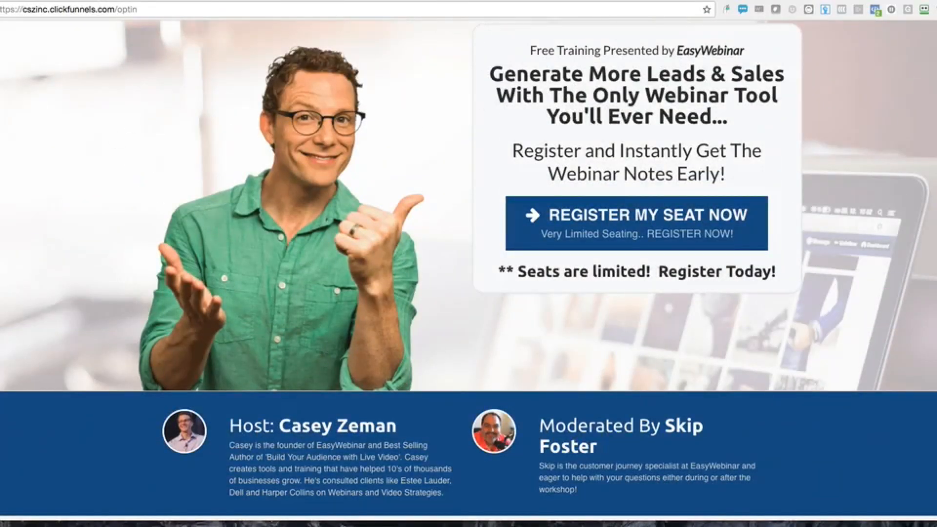
{"action": "scroll", "coordinate": [397, 176], "scroll_direction": "up", "scroll_amount": 1}
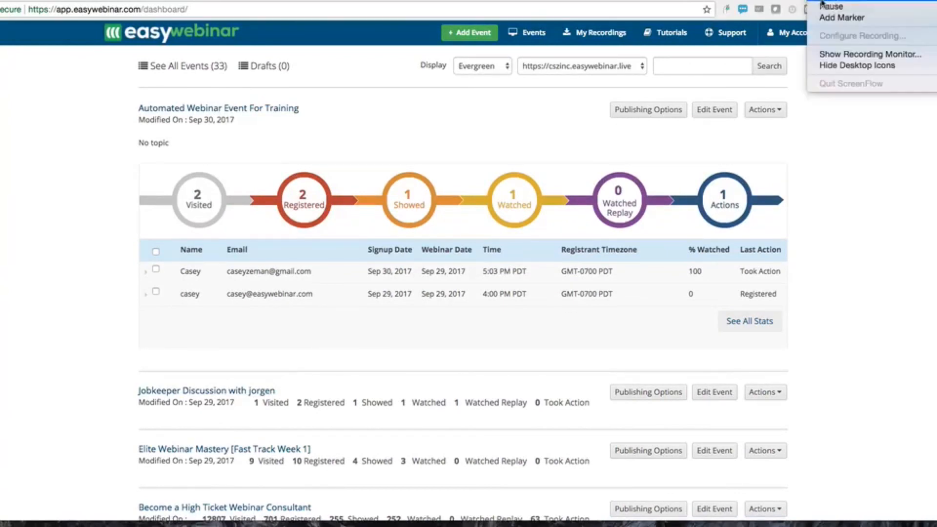
{"action": "left_click", "coordinate": [833, 6]}
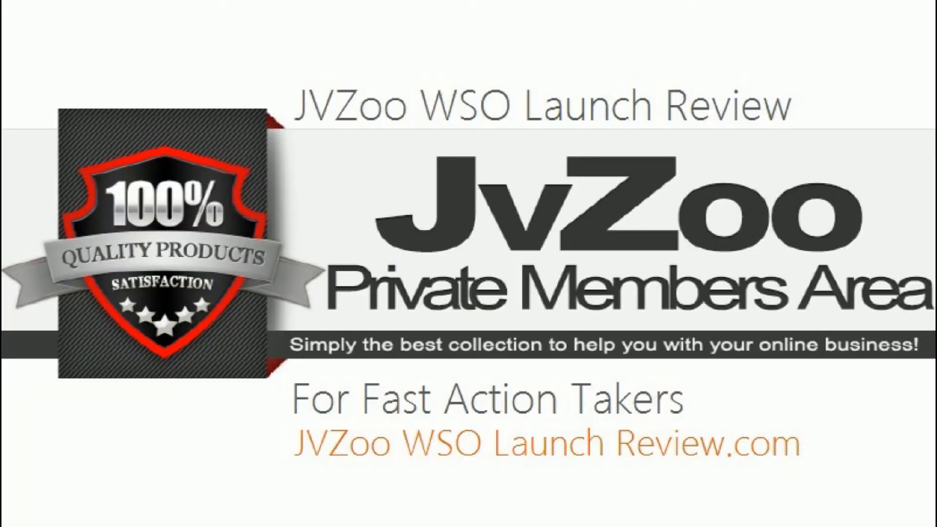